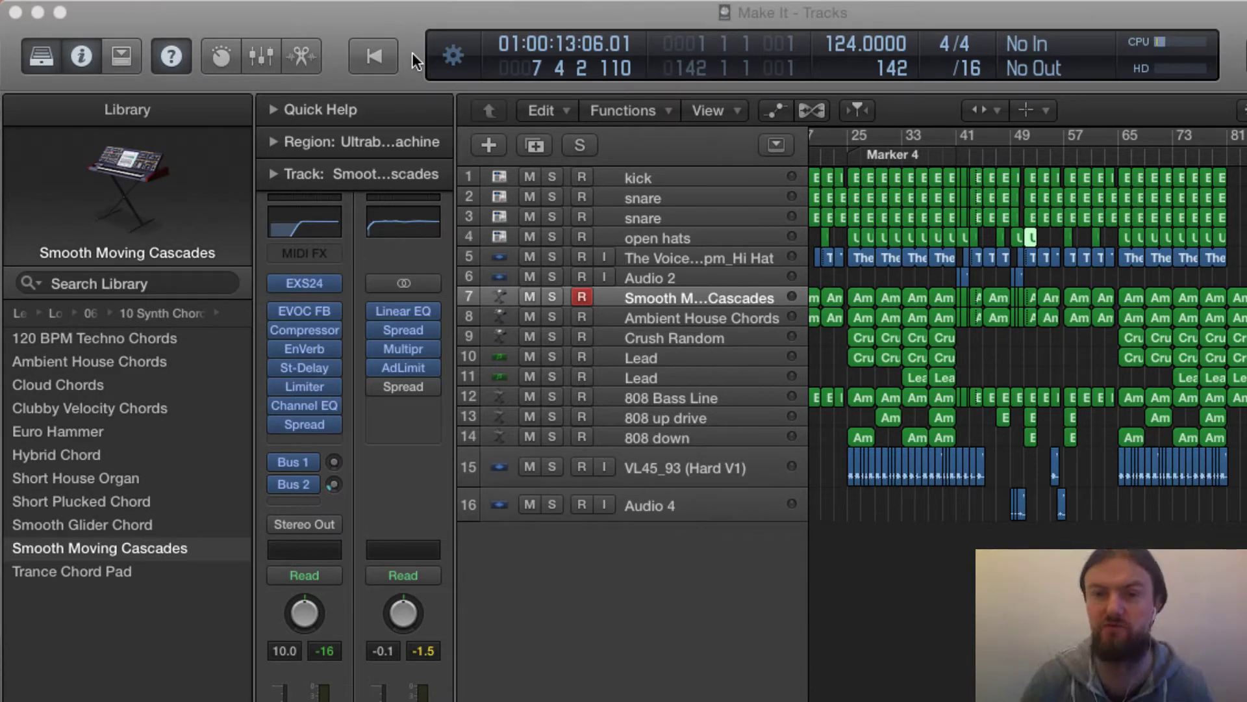
Play the full arrangement from bar 1 and stop at about bar 44
scroll(1035, 277, left, 5)
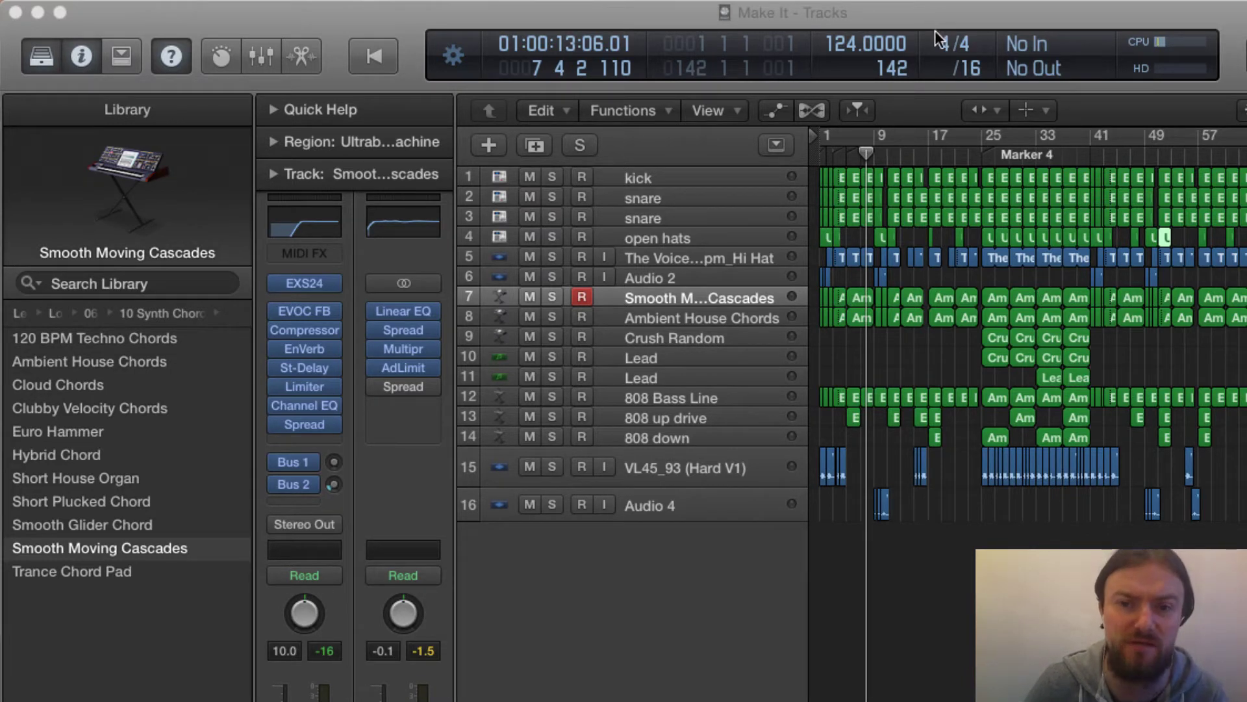
click(817, 155)
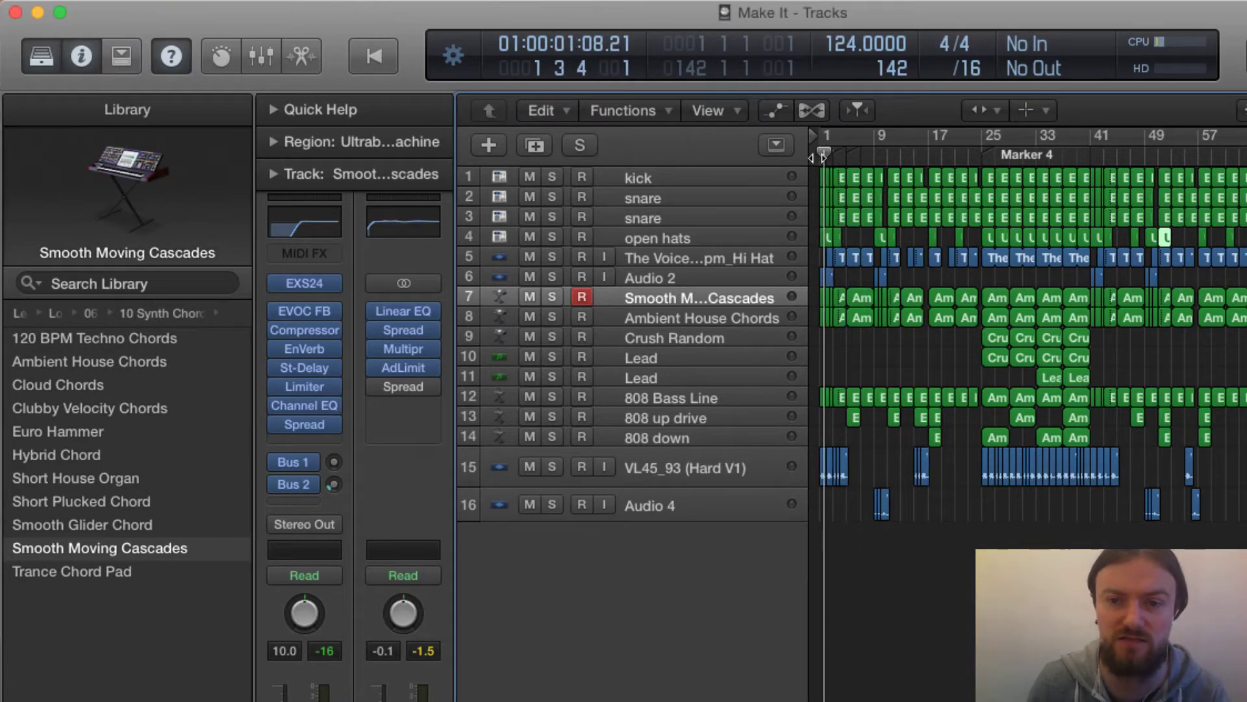
key(super+Right)
key(super+Right)
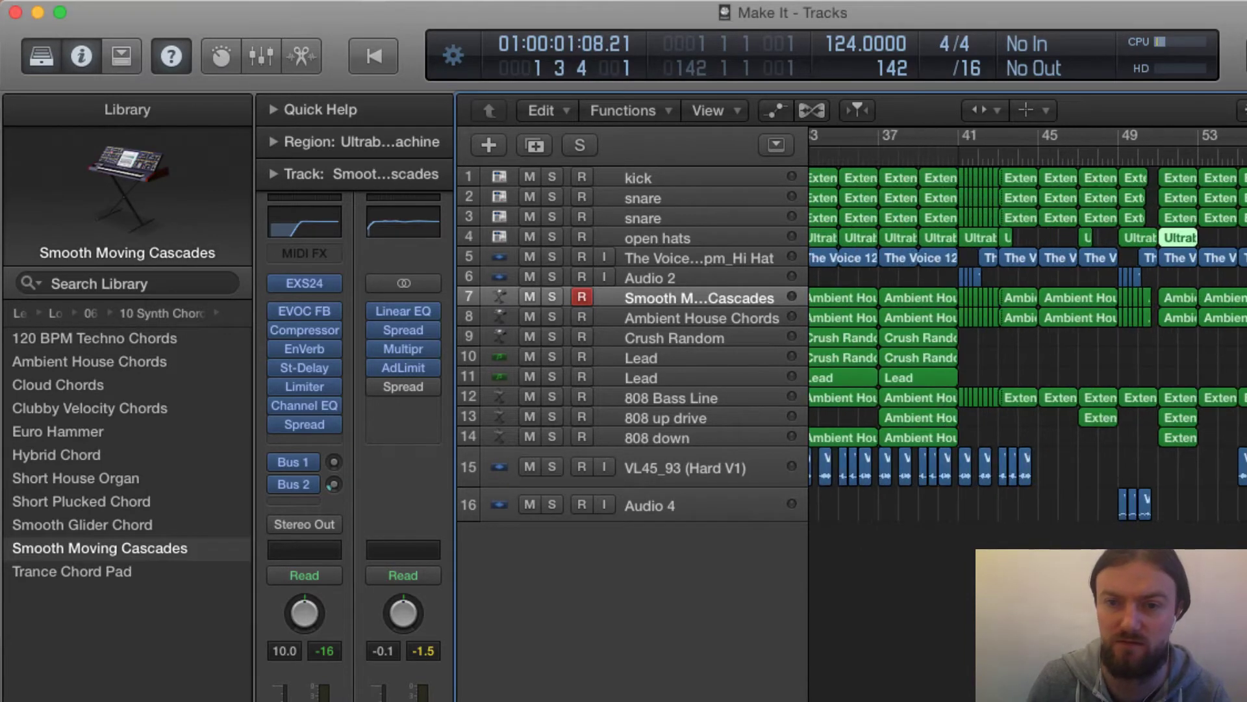
scroll(1145, 254, left, 10)
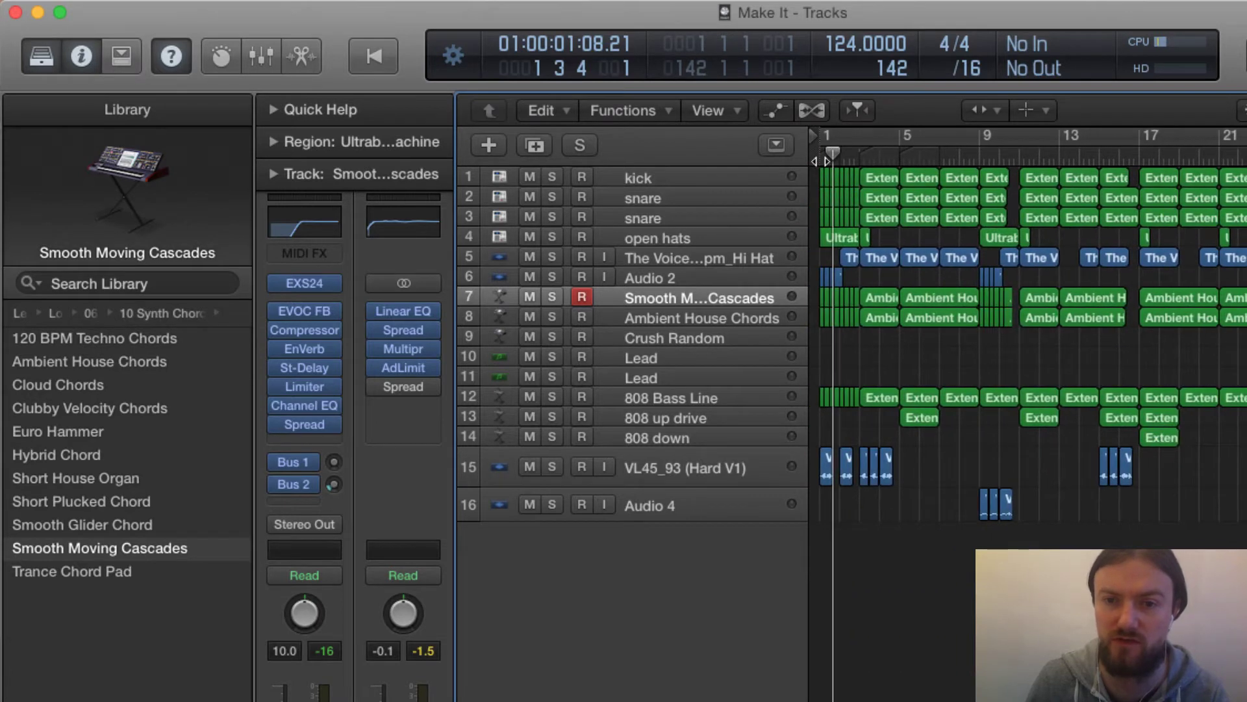
click(821, 161)
key(space)
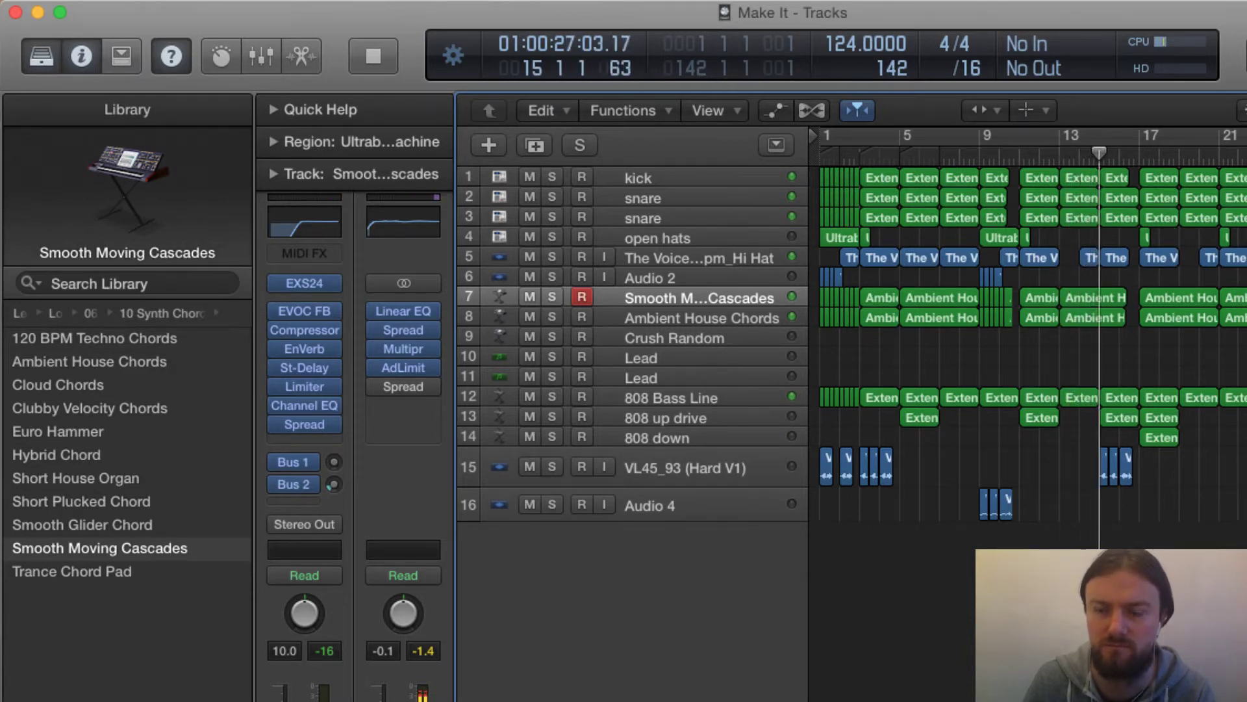
scroll(1027, 325, right, 5)
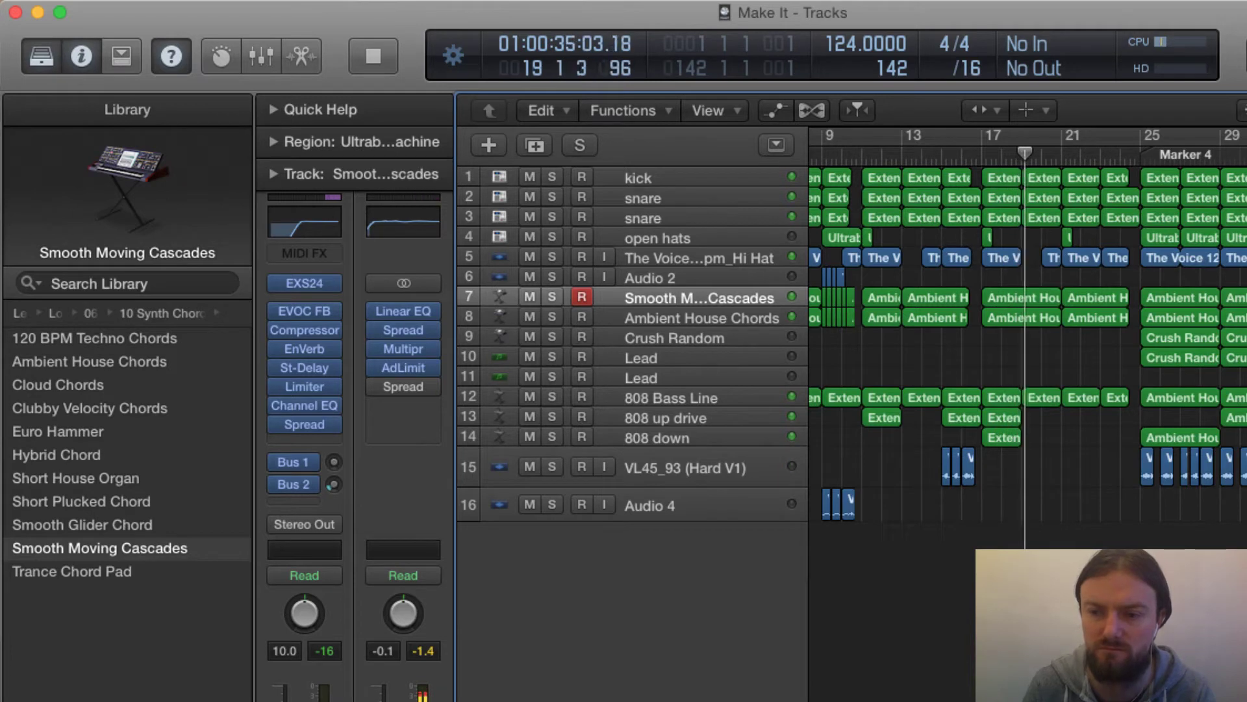
scroll(1230, 219, right, 3)
scroll(1231, 219, right, 1)
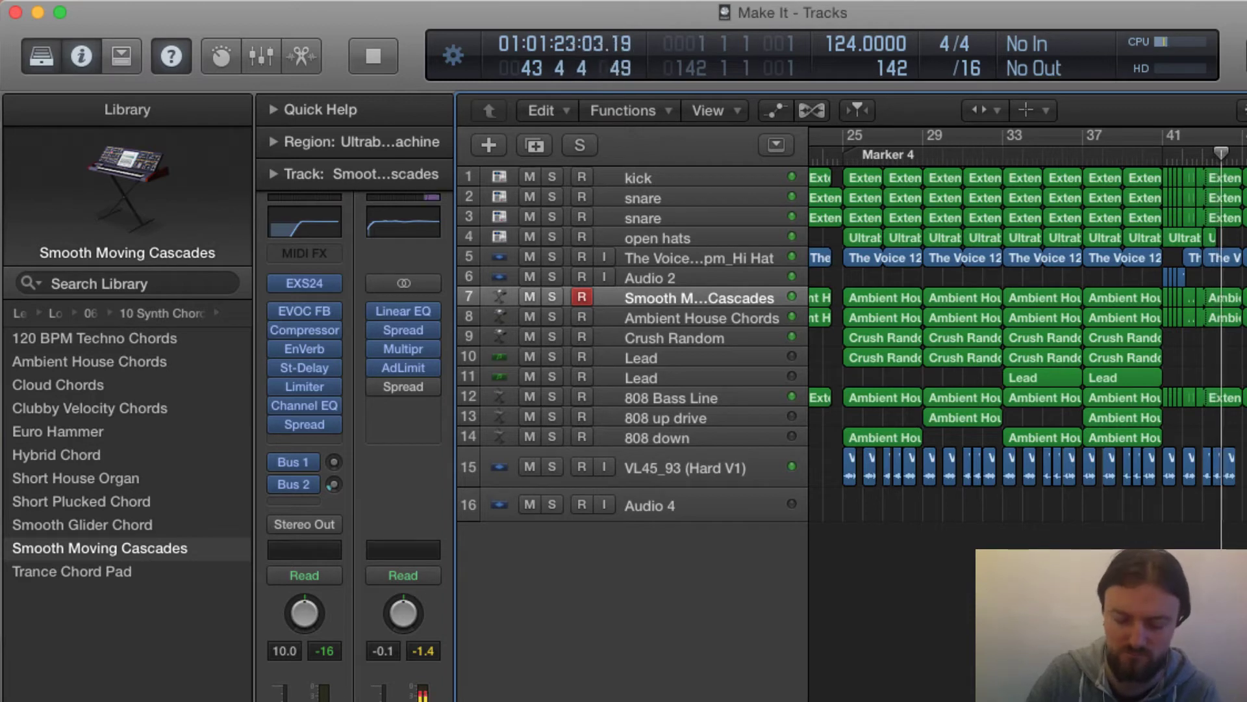
key(space)
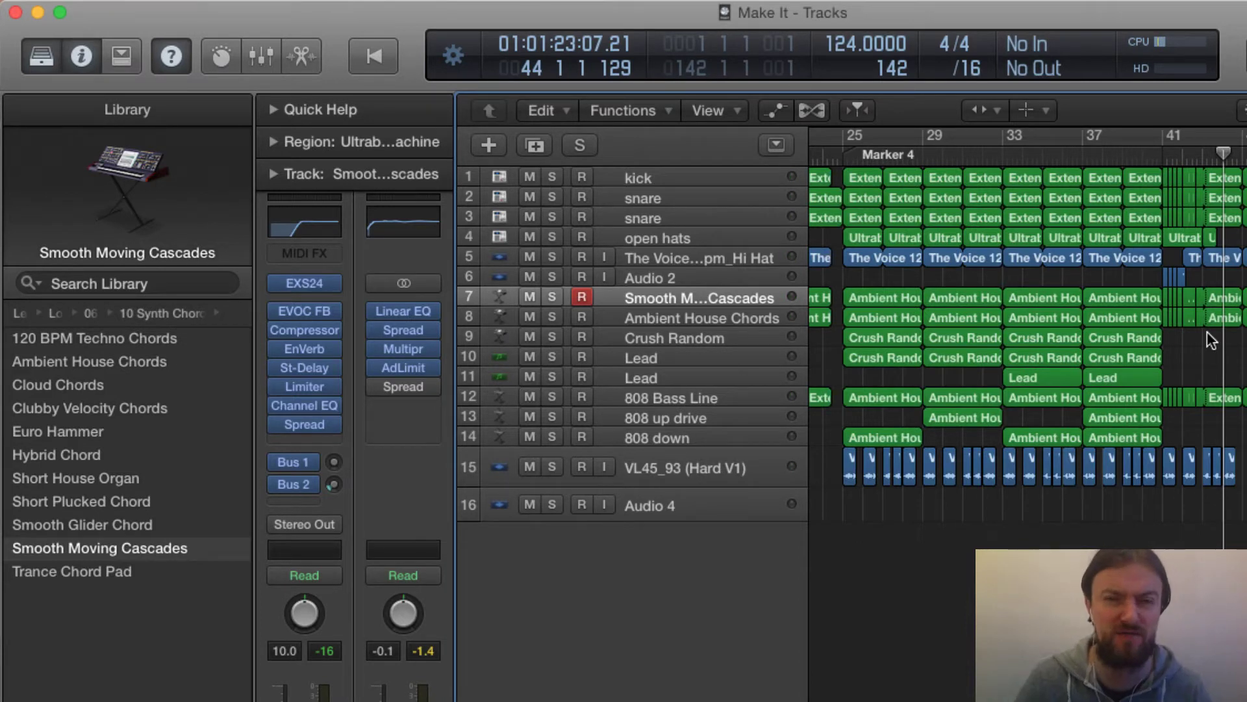
Play the full mix from bar 1 through the Marker 1 section and stop just after bar 3
scroll(1075, 357, left, 15)
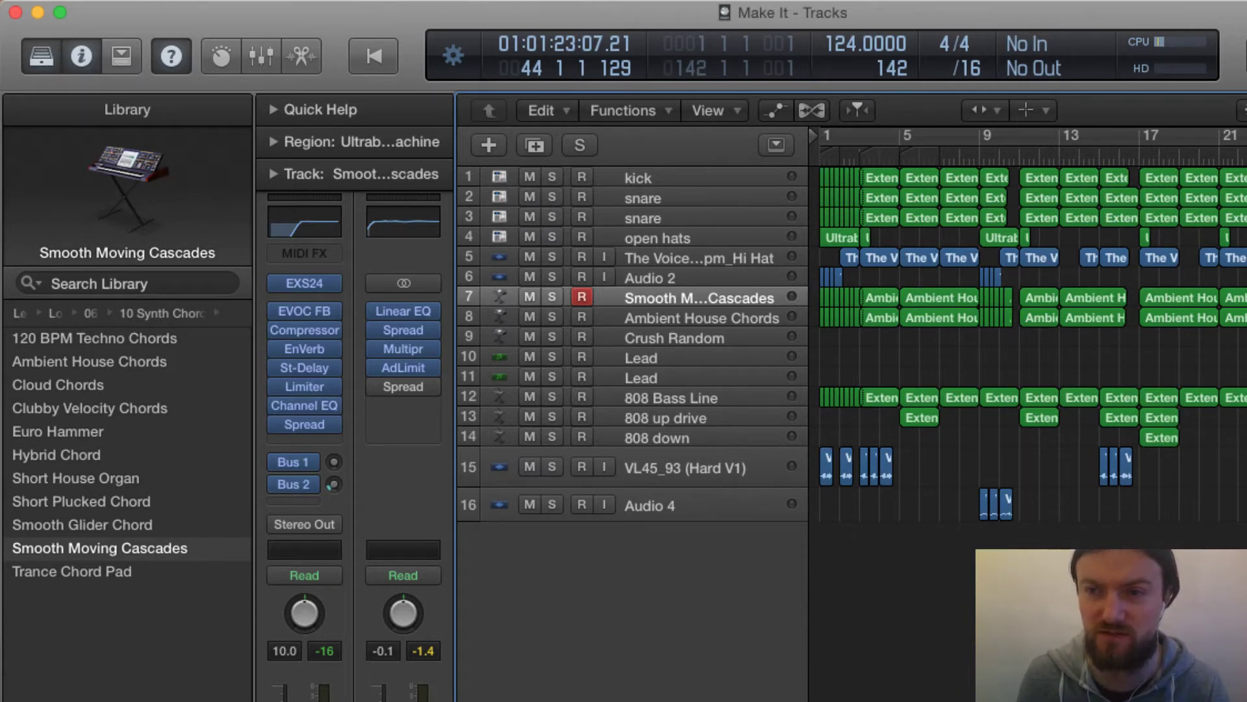
key(super+Down)
key(super+Right)
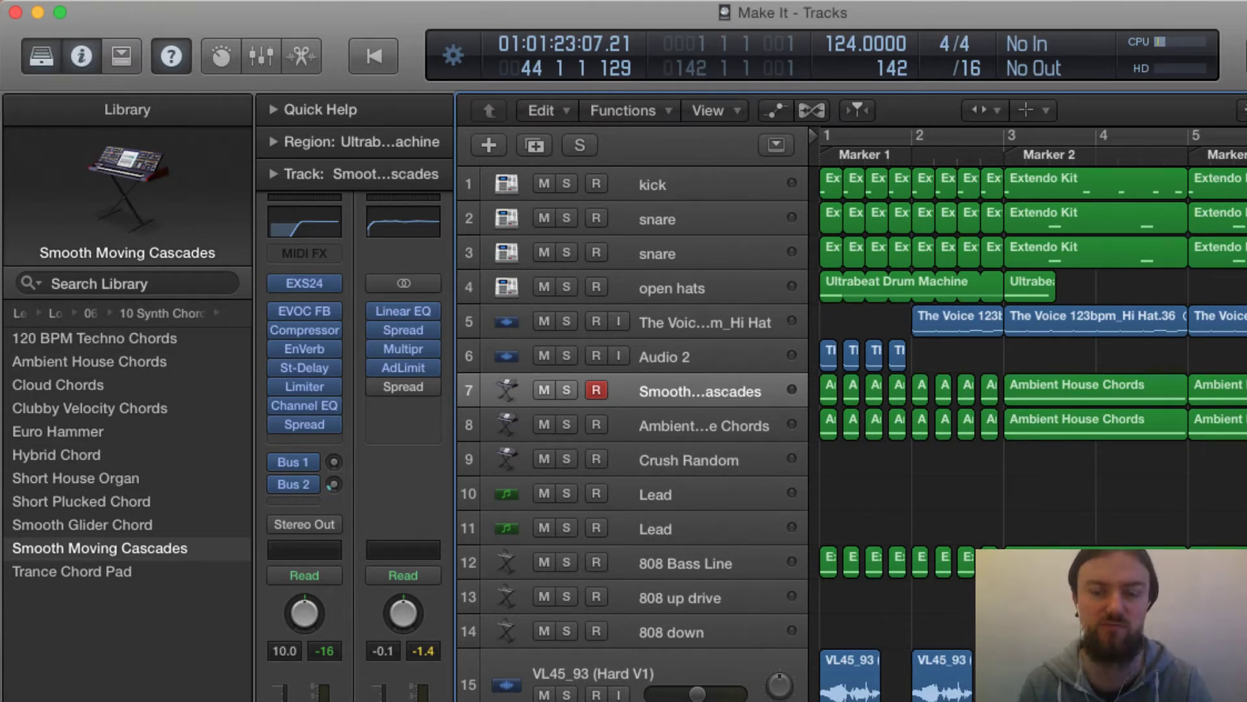
click(822, 159)
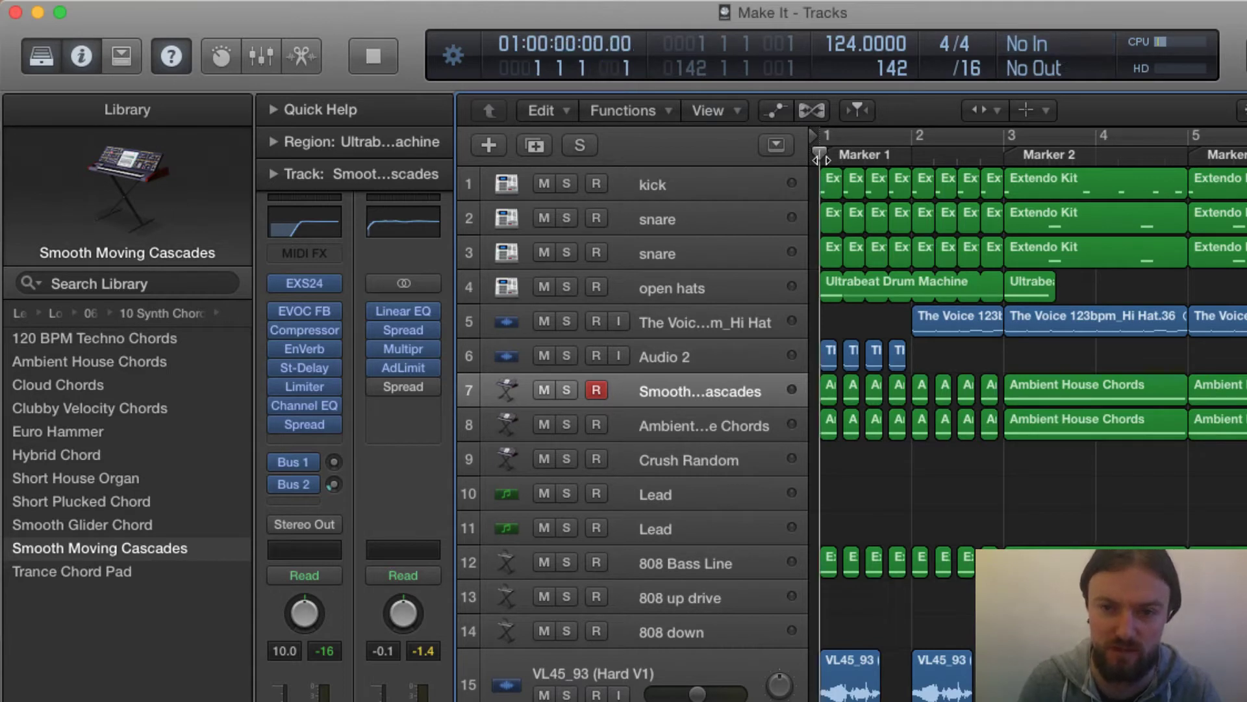
key(space)
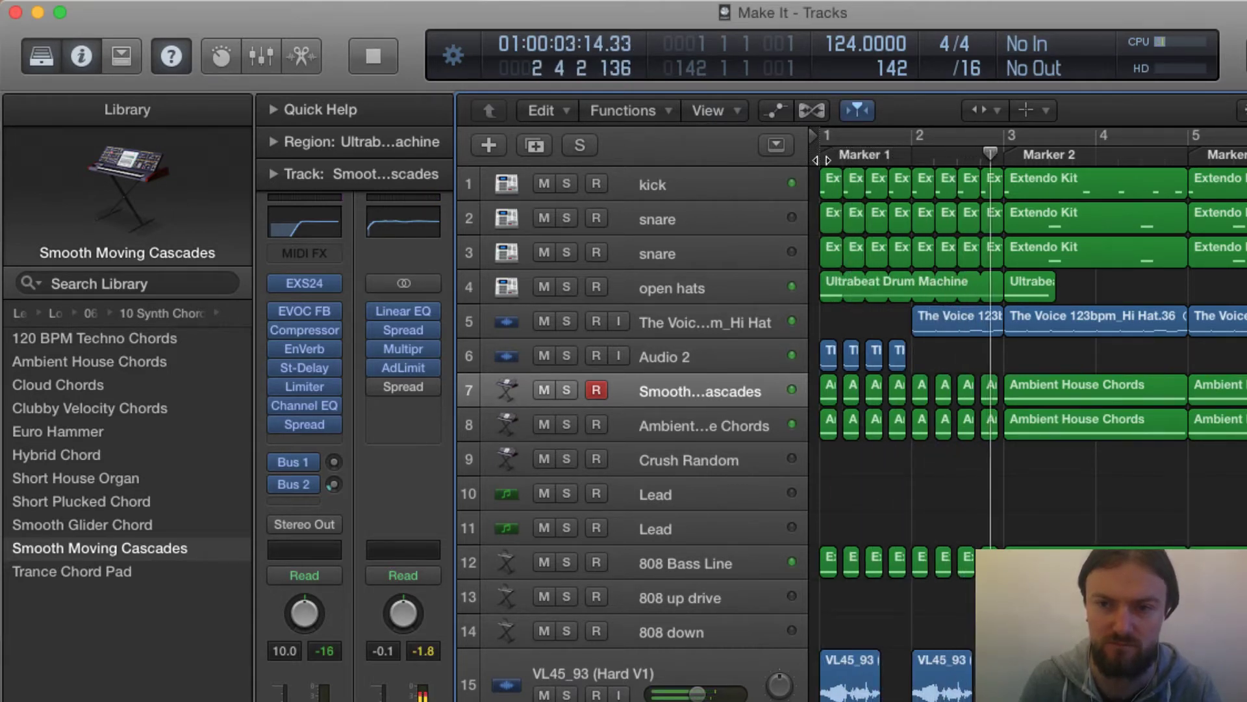
key(space)
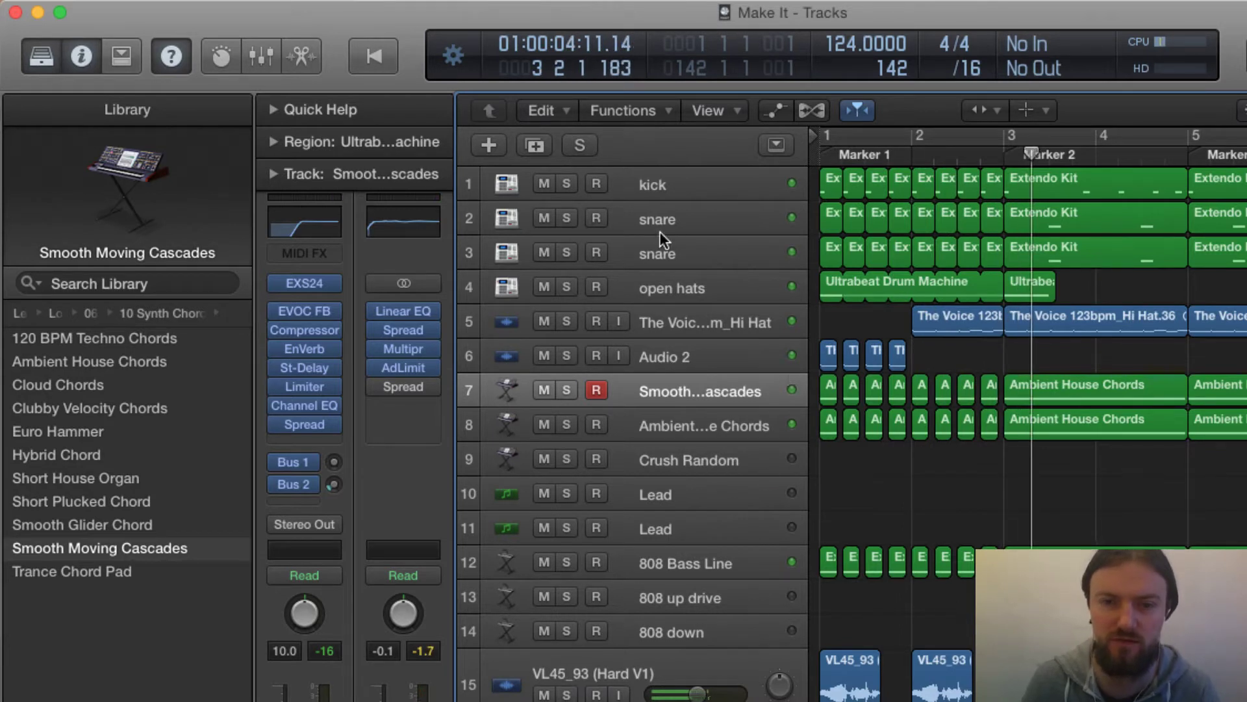
Solo and select the kick track, and play its first two bars from bar 1
click(568, 183)
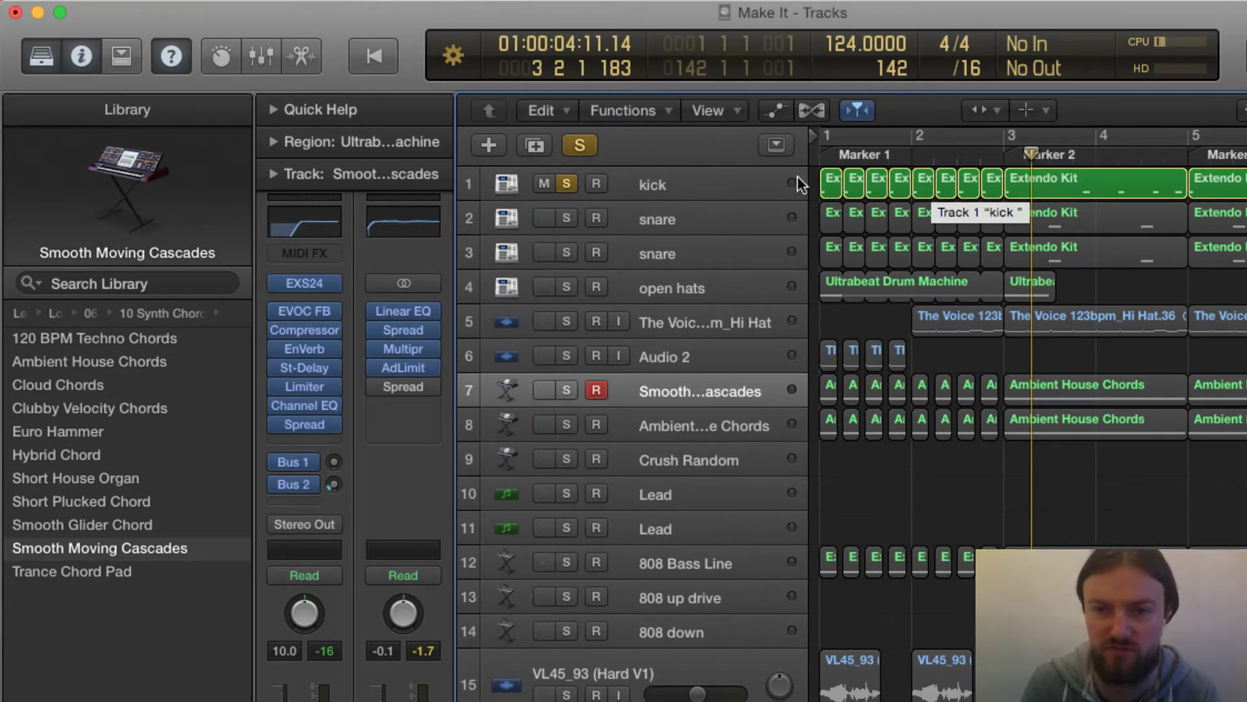
double_click(821, 160)
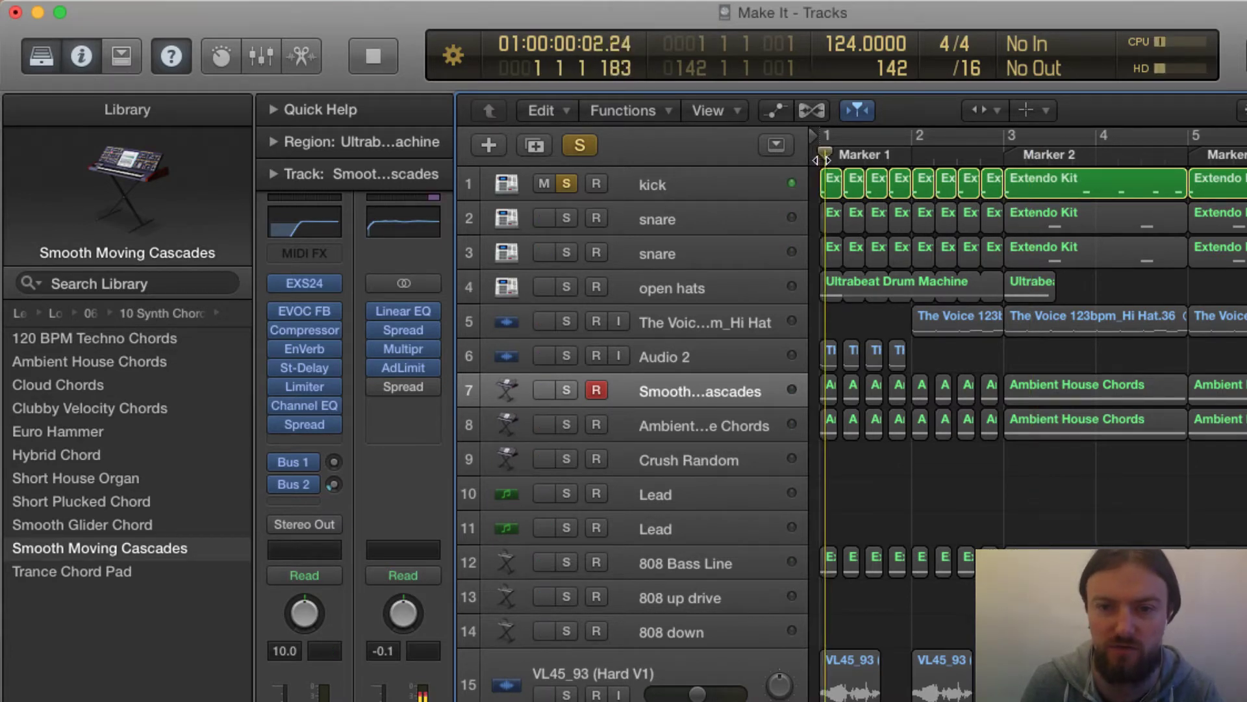
click(746, 185)
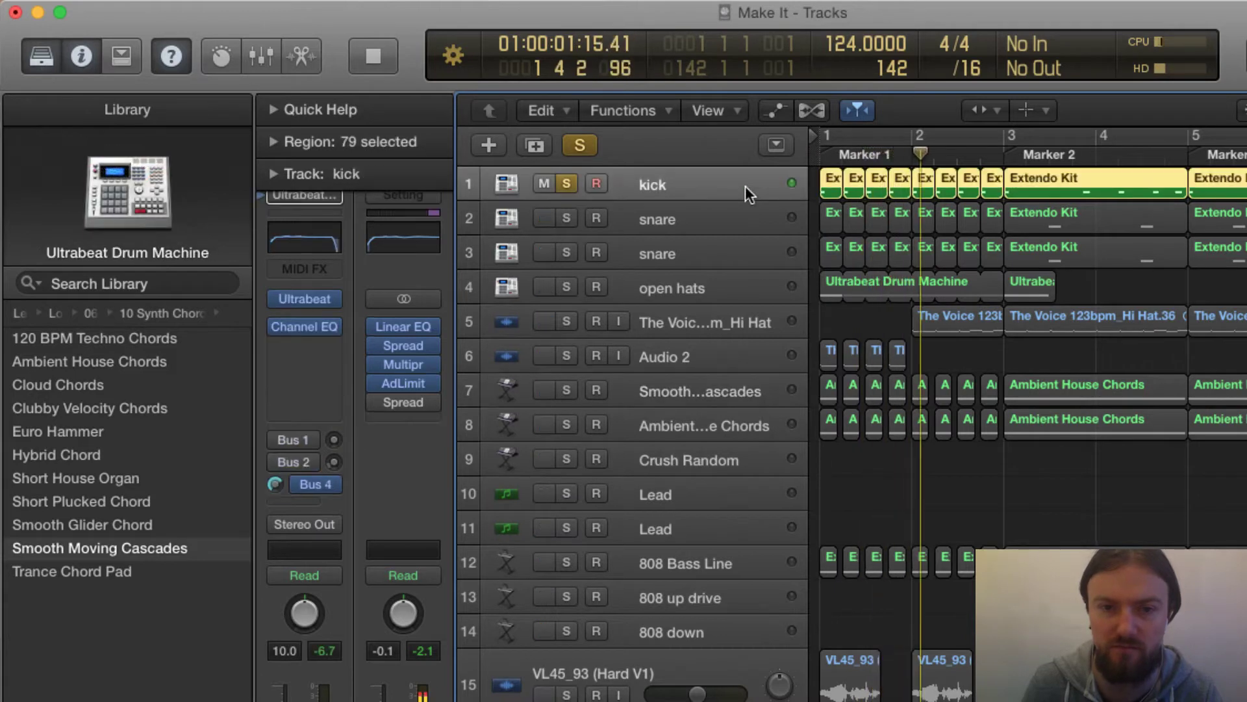
key(space)
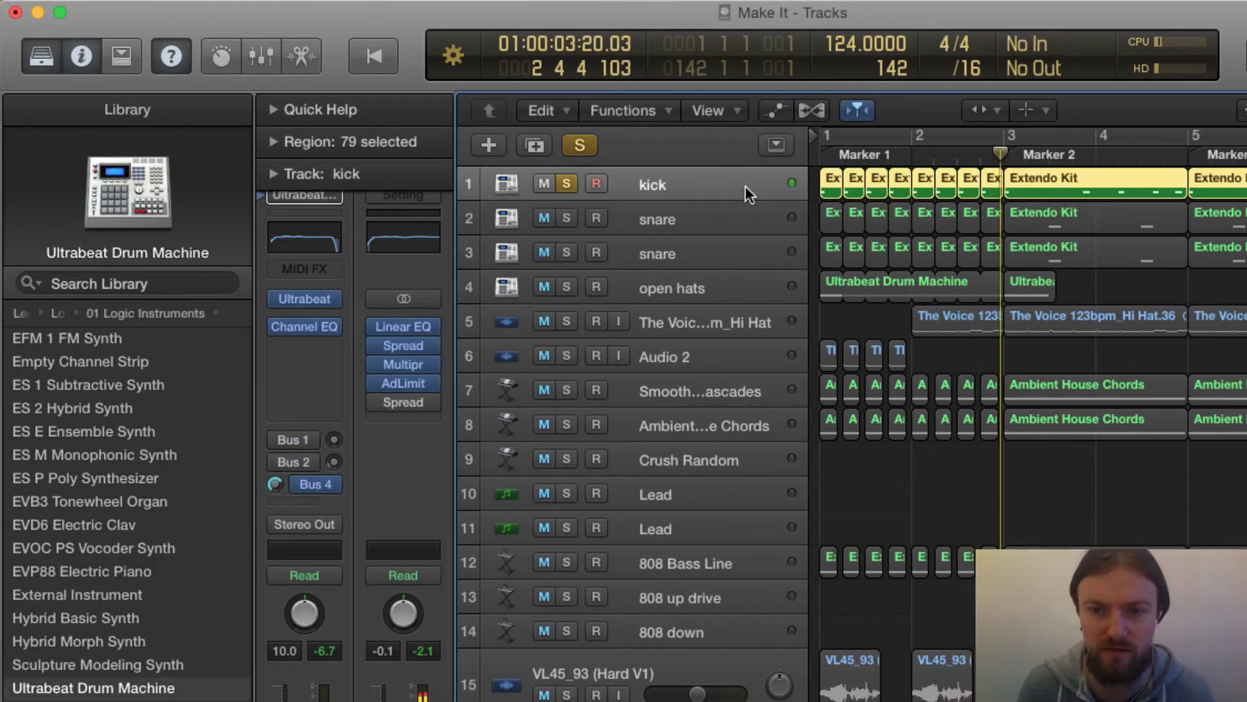
Show the kick regions in the Piano Roll and play them with the cycle range set to bar 1
double_click(832, 184)
key(space)
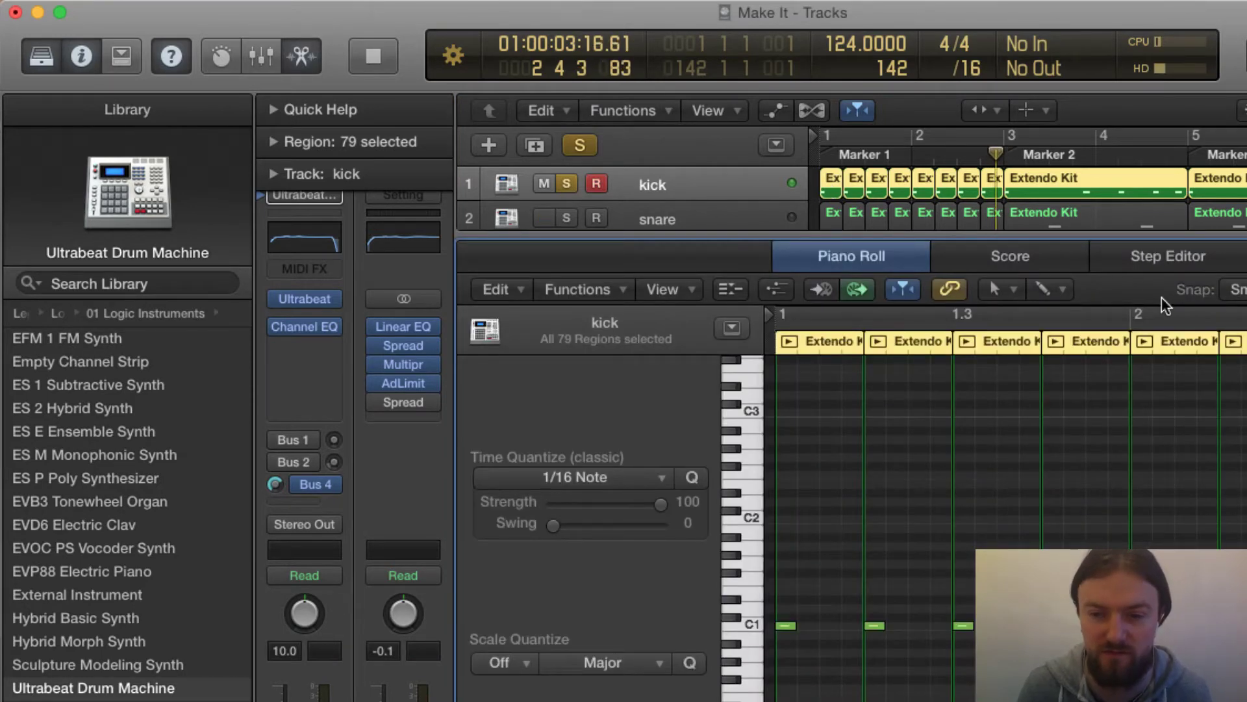
key(space)
drag(829, 135, 909, 137)
key(space)
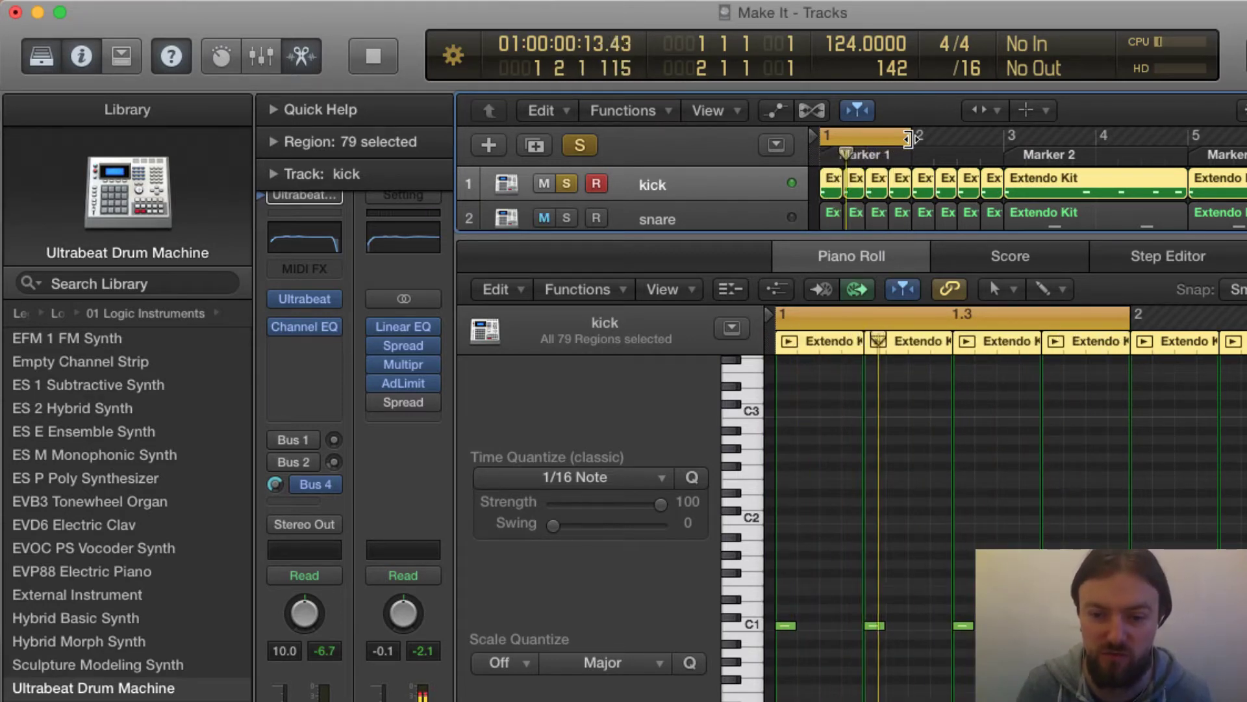
key(space)
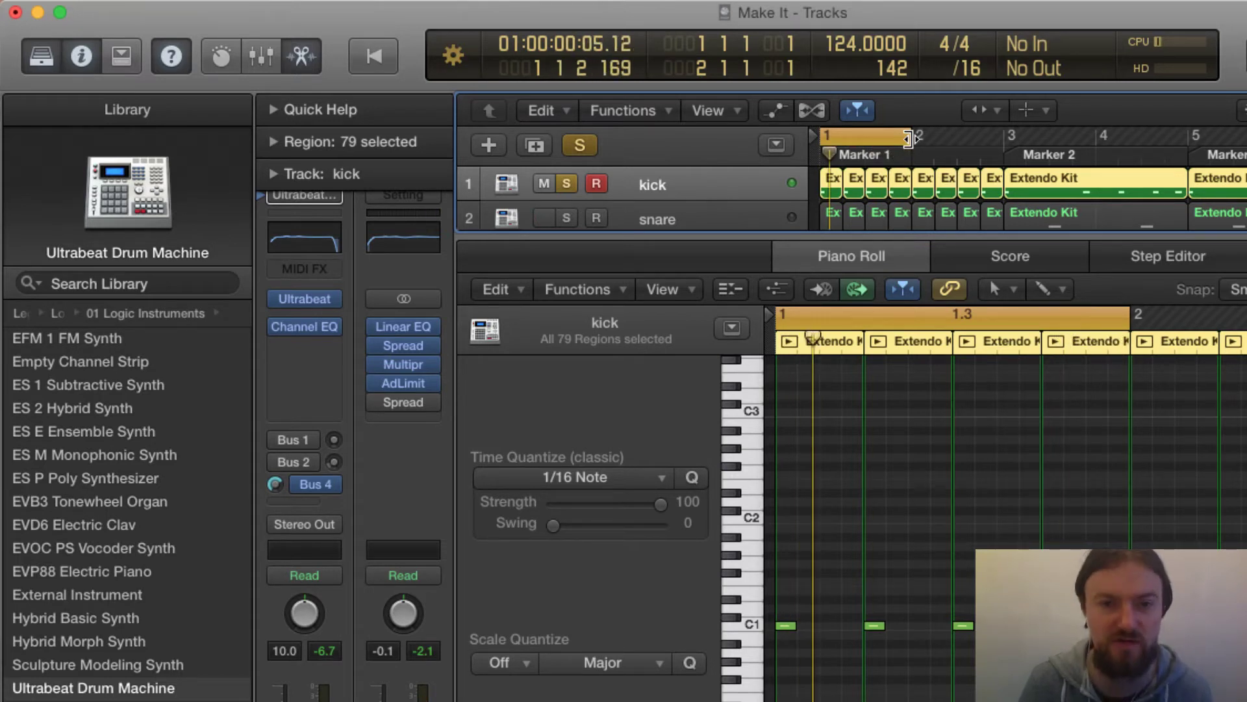
Inspect the kick channel's EQ curve, close the plug-in window and show the mixer
click(314, 244)
drag(111, 76, 966, 347)
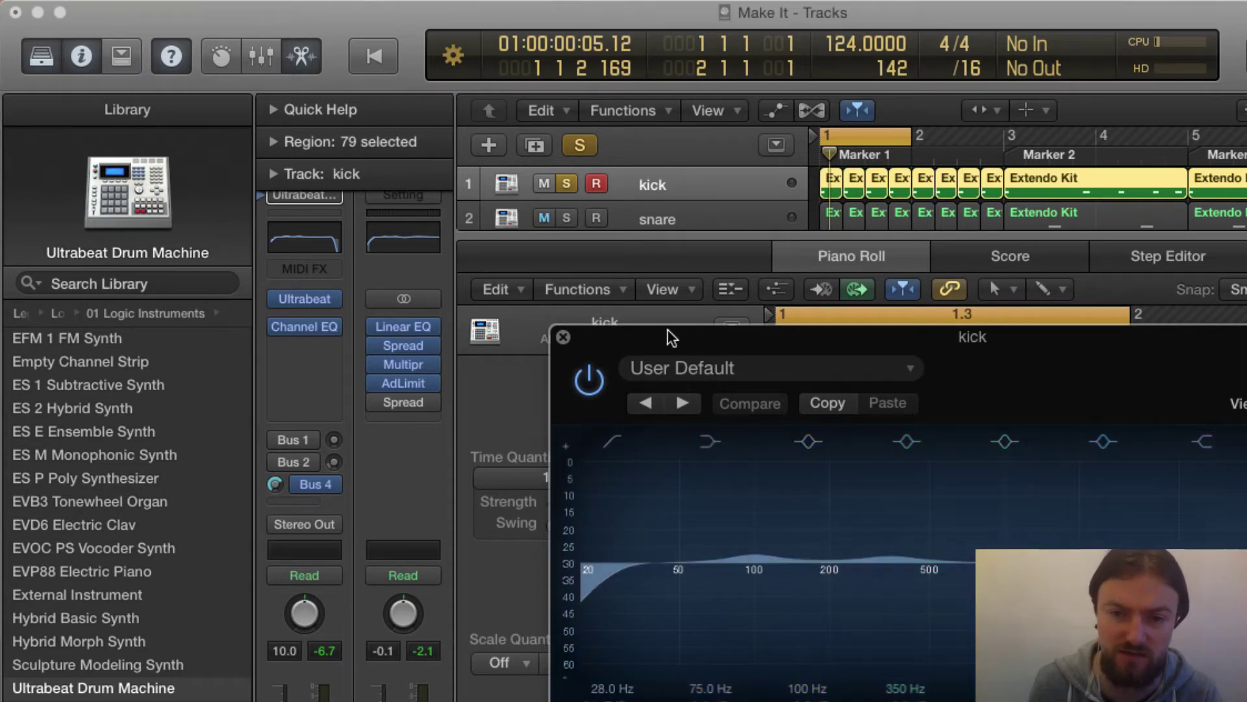
click(561, 336)
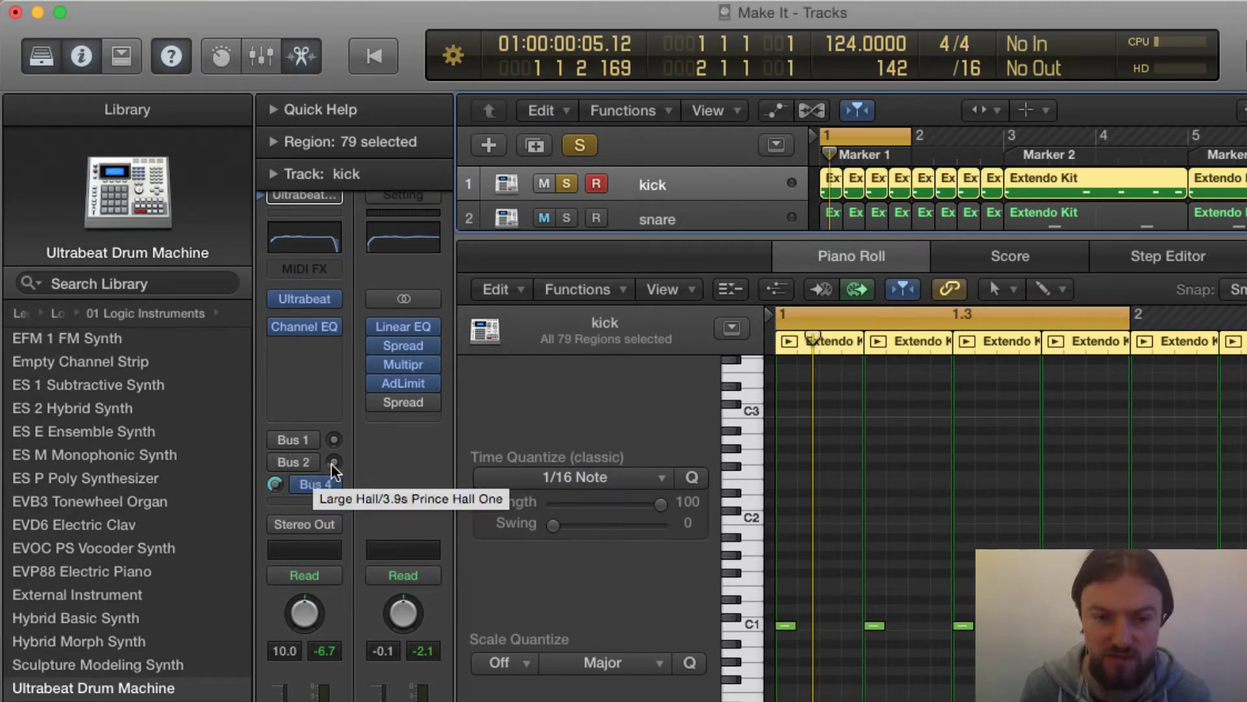
key(x)
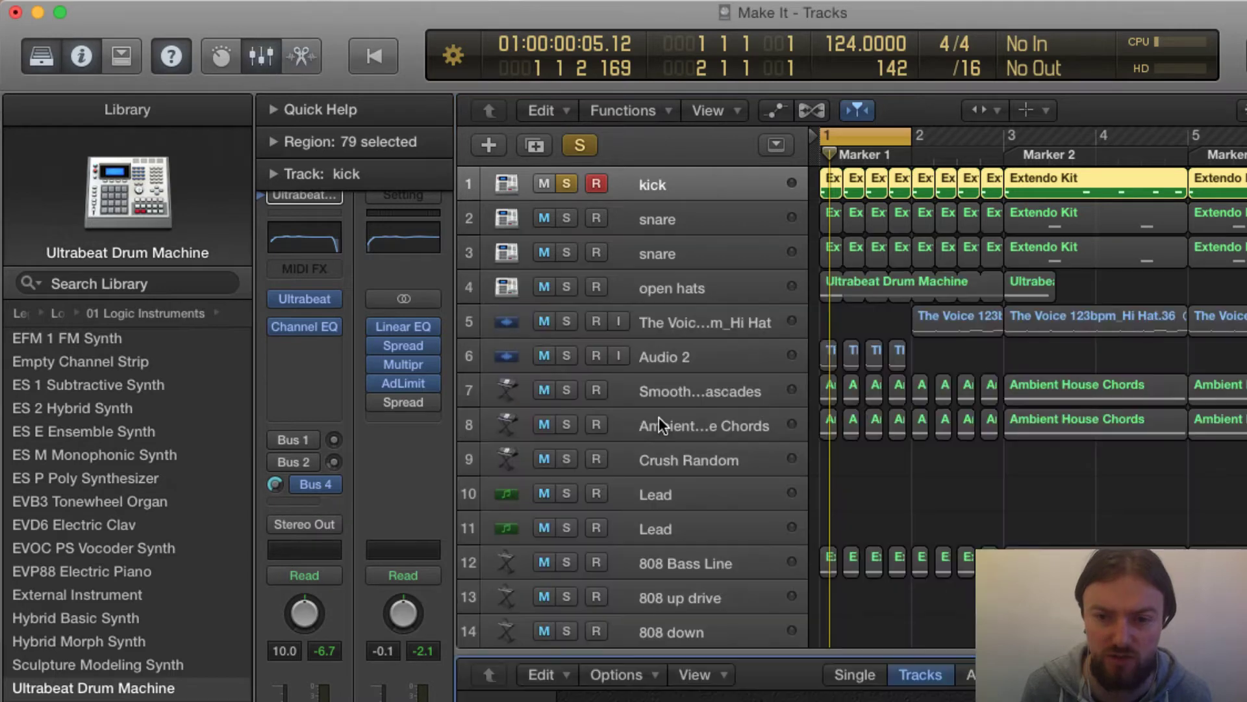
Solo the first snare alongside the kick, audition bar 2 and return the cycle range to bar 1
click(562, 219)
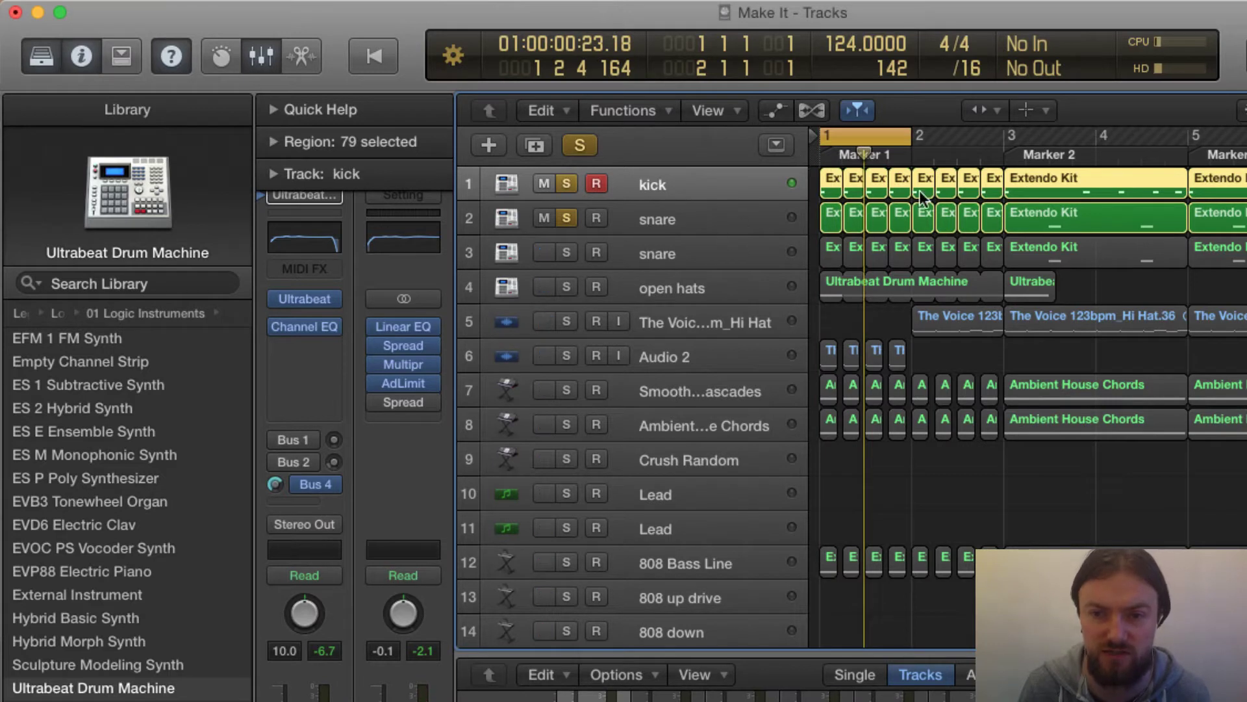
key(space)
drag(867, 142, 959, 147)
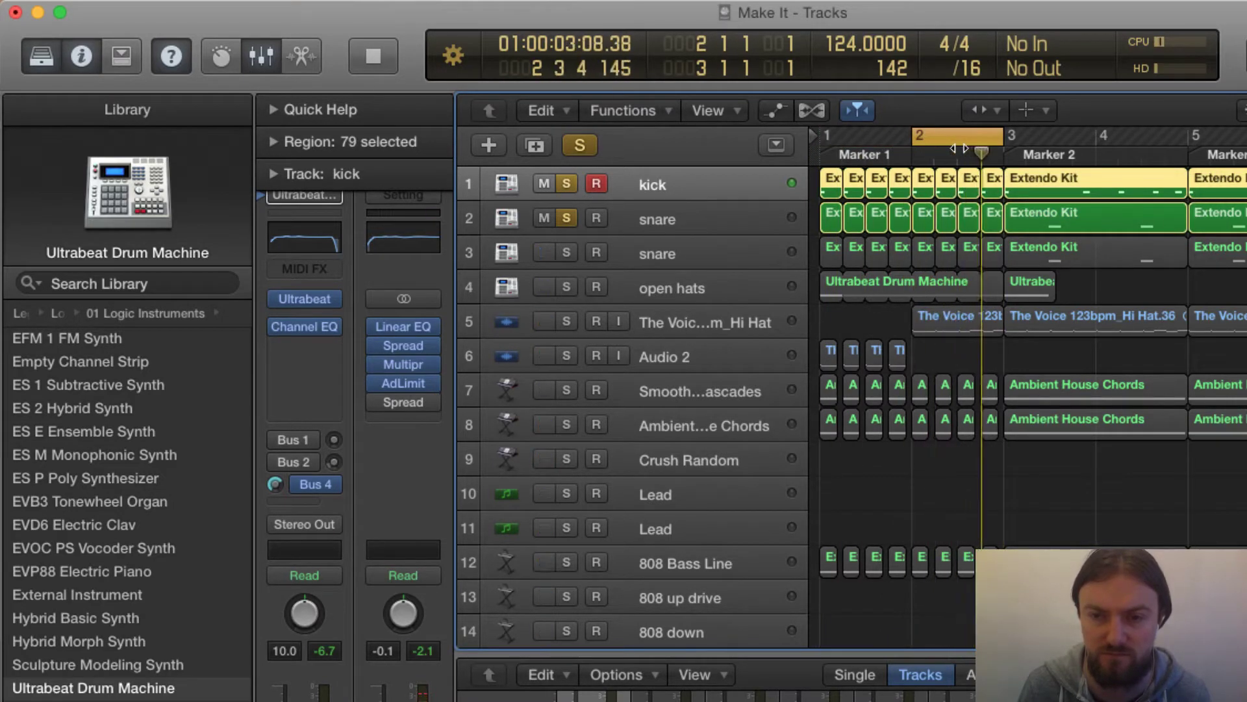
key(space)
drag(940, 140, 848, 139)
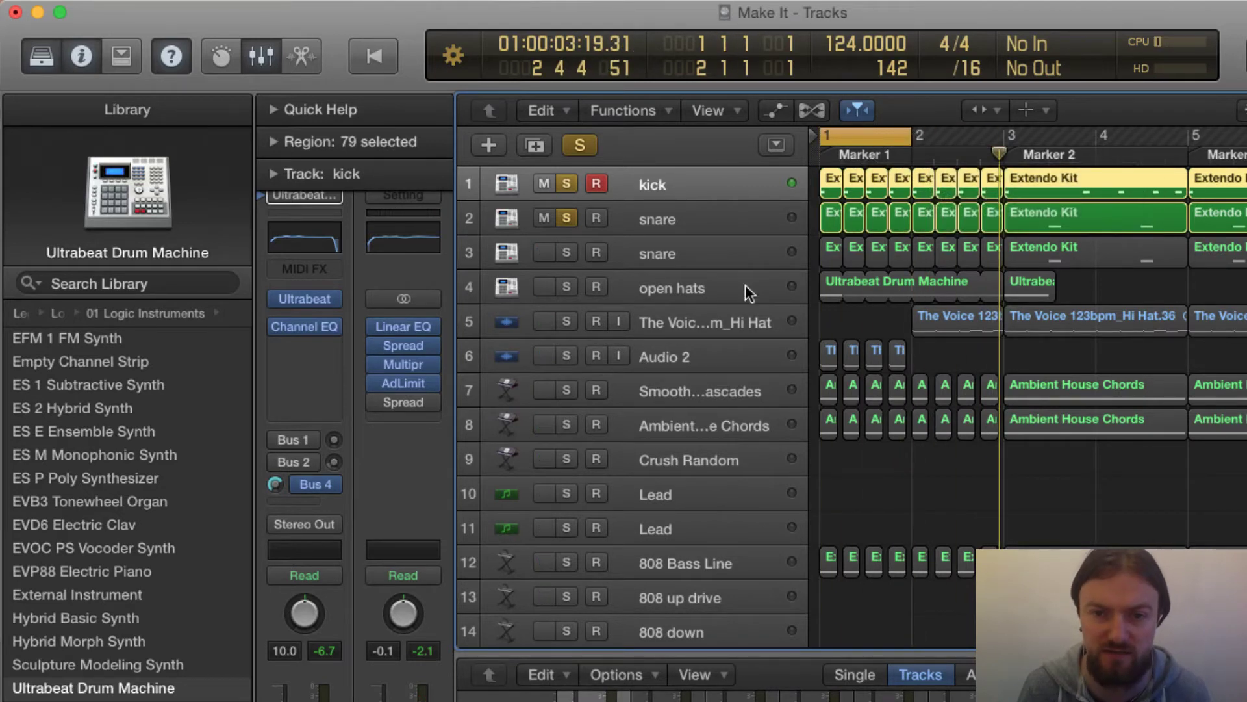
Solo the second snare and play bar 1, switching the first snare's solo off and back on
click(567, 253)
key(space)
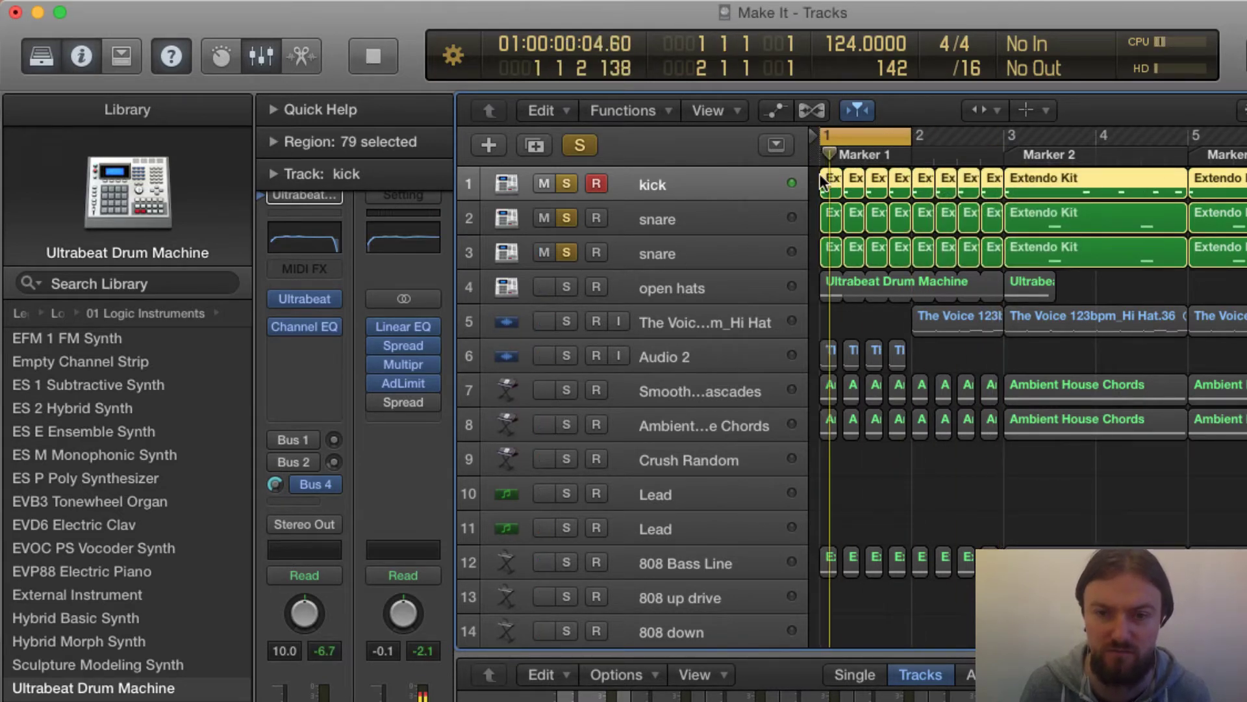
click(571, 225)
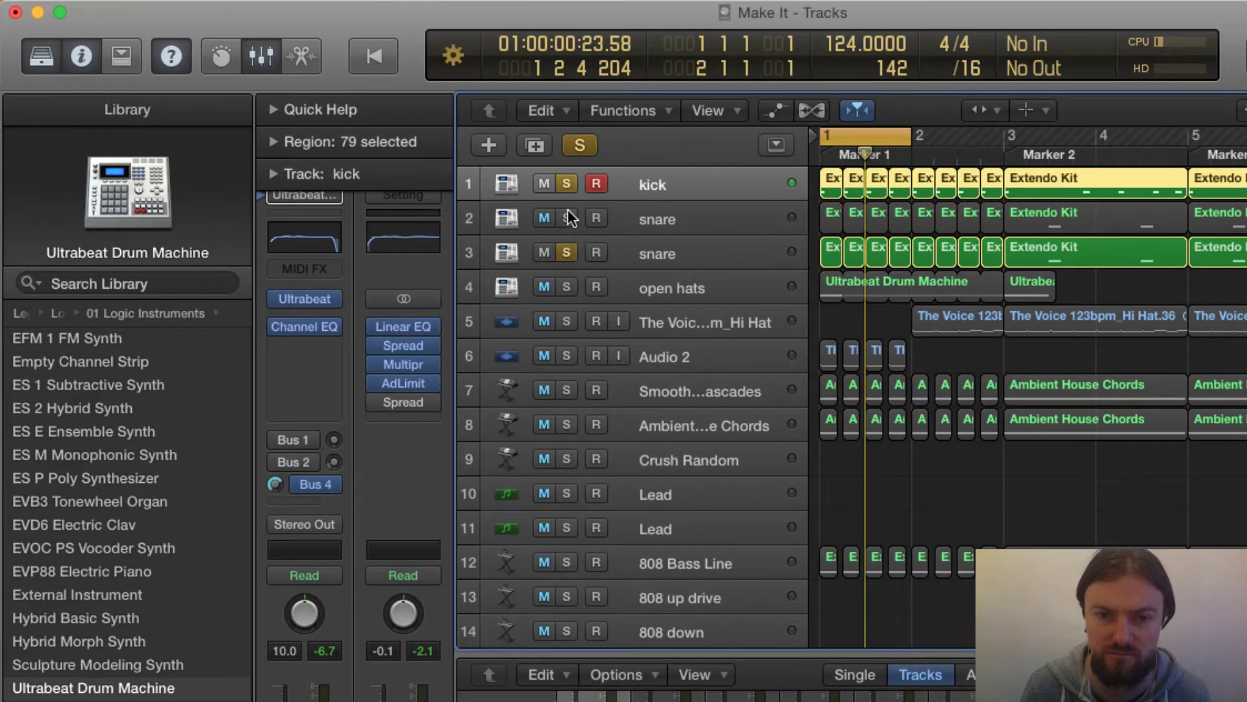
click(567, 218)
Solo the open hats track as well and play bar 1 with the kick and snares
click(567, 283)
key(space)
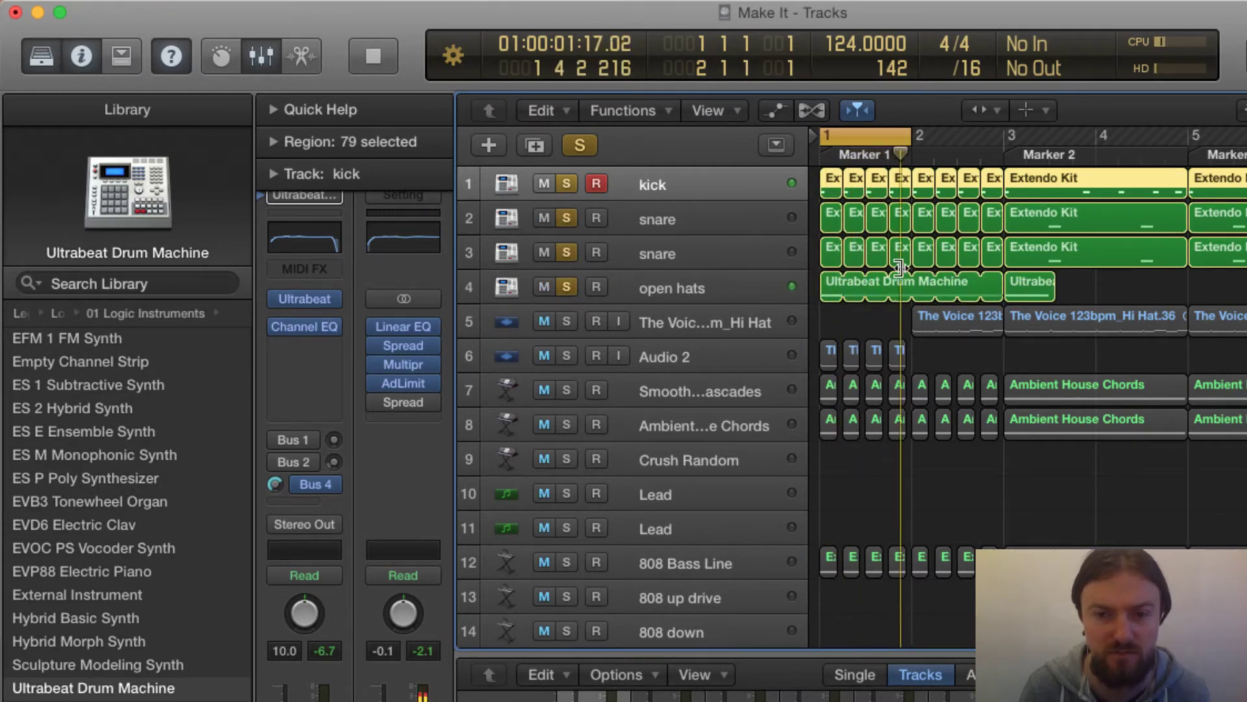
key(space)
Open the first open hats region in the Piano Roll and play bar 1 to examine its note
click(832, 294)
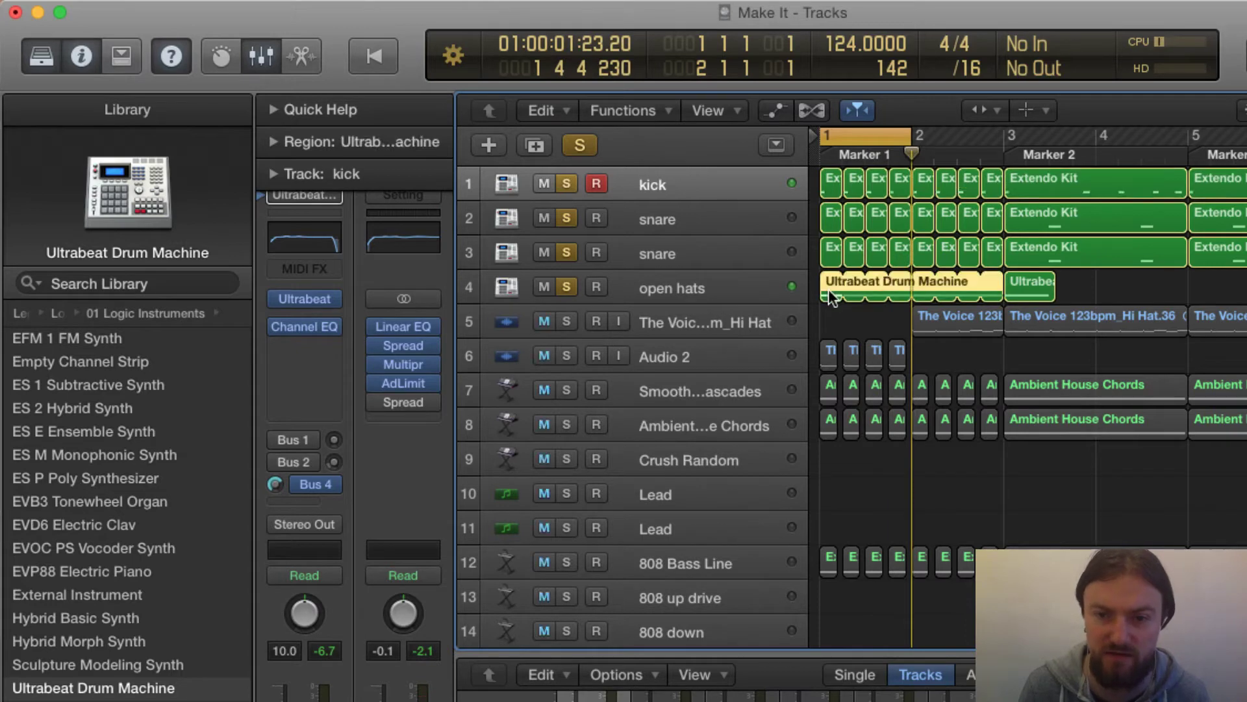
double_click(830, 296)
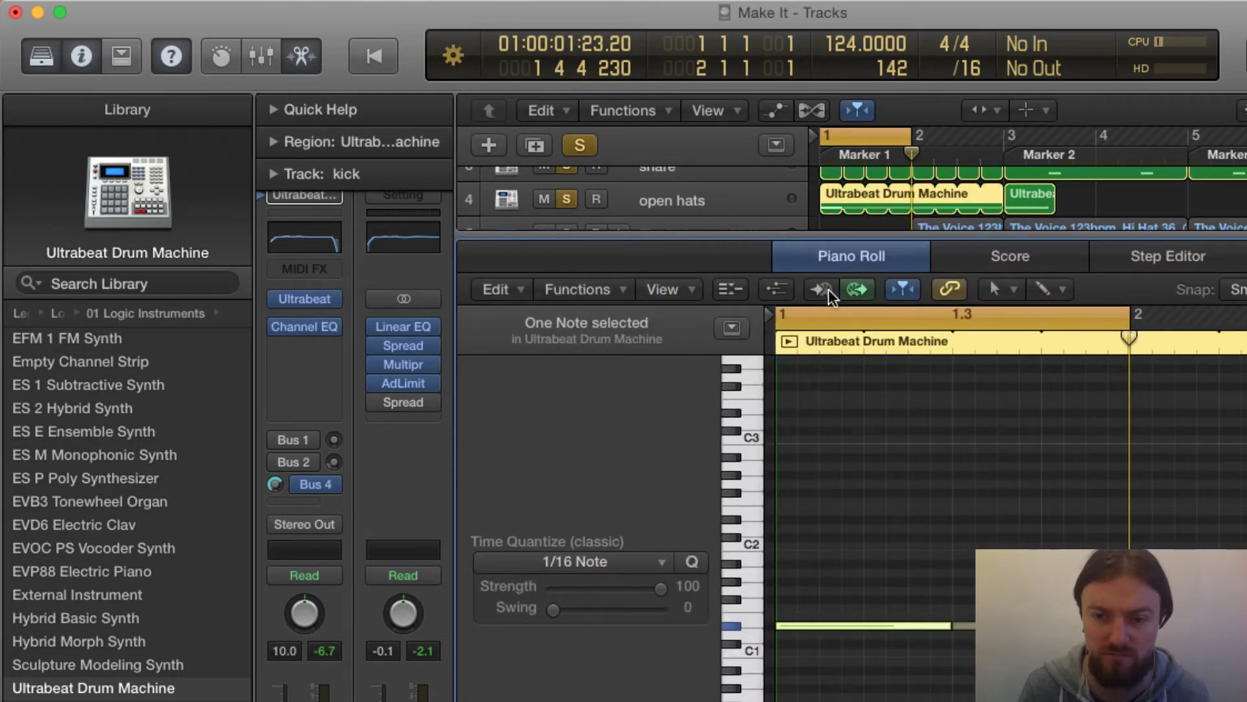
key(space)
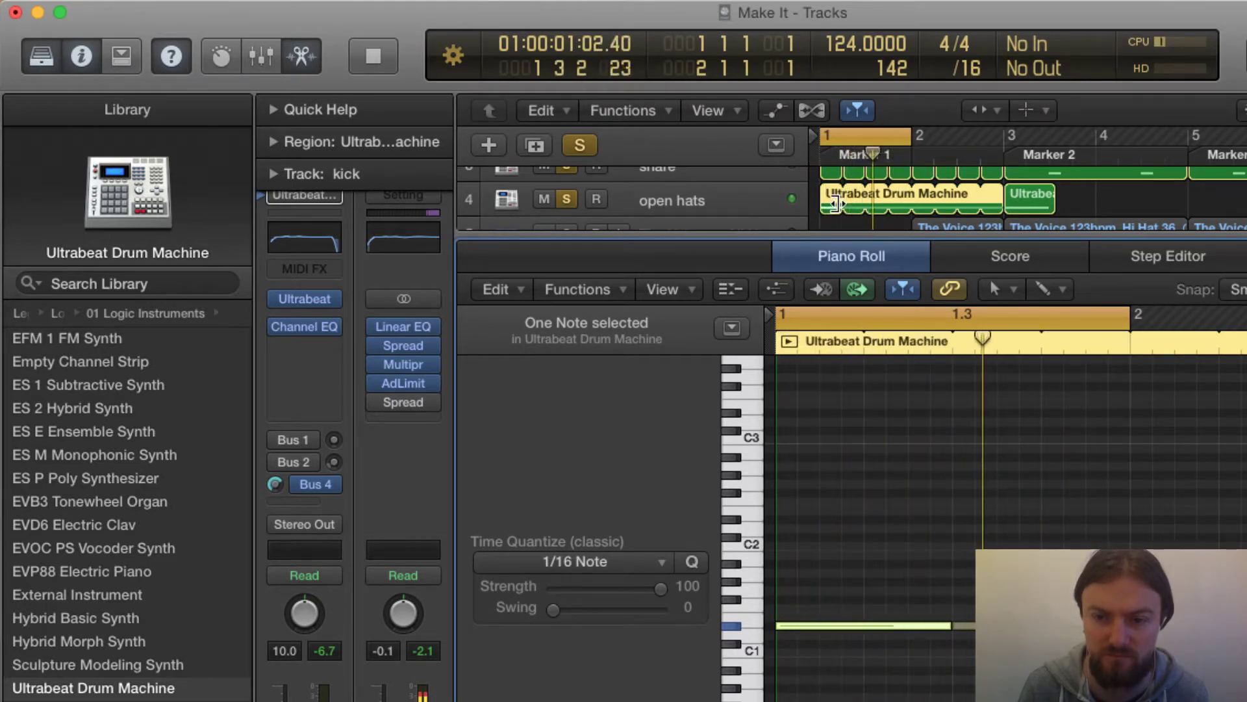
key(space)
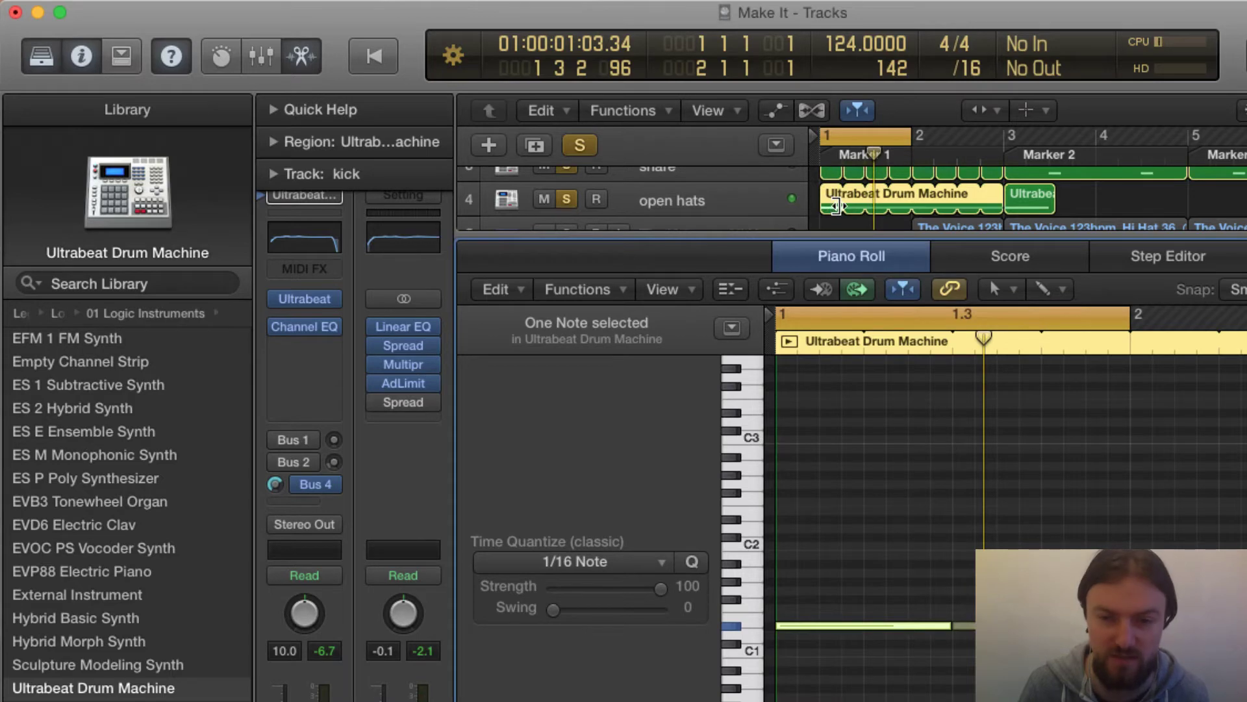
Close the Piano Roll and select the open hats track to show its channel strip
key(e)
scroll(838, 206, up, 3)
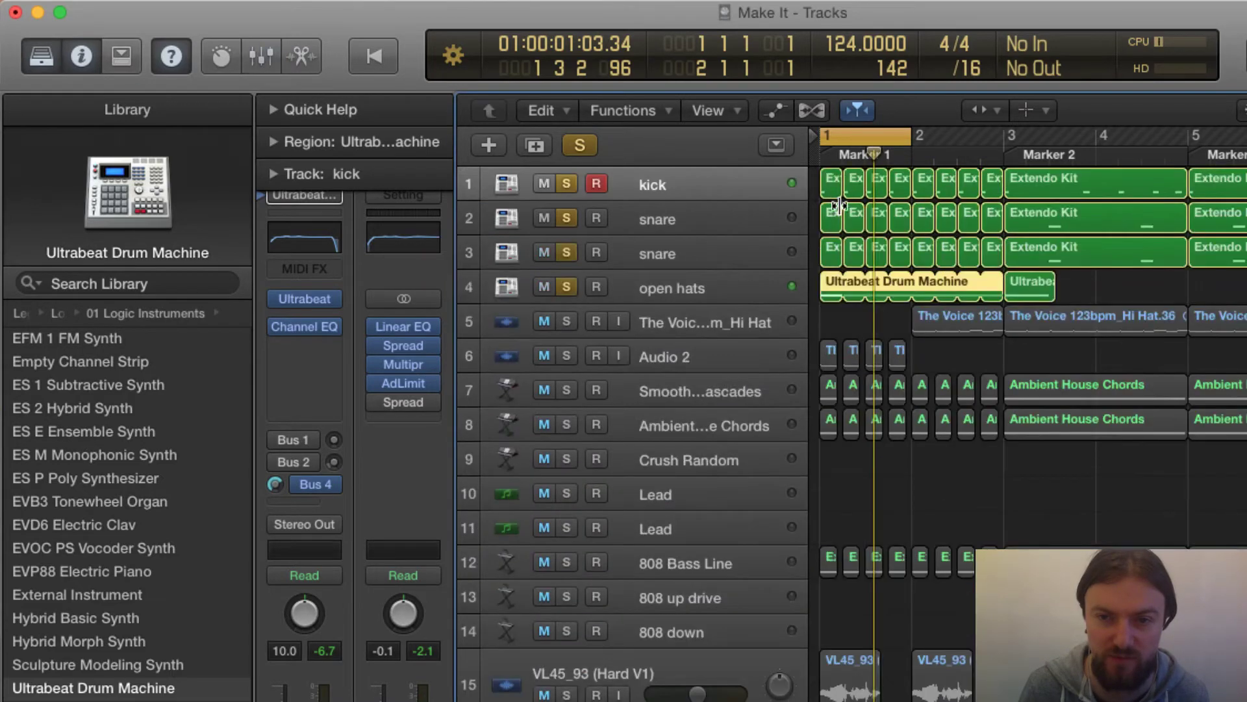
click(651, 290)
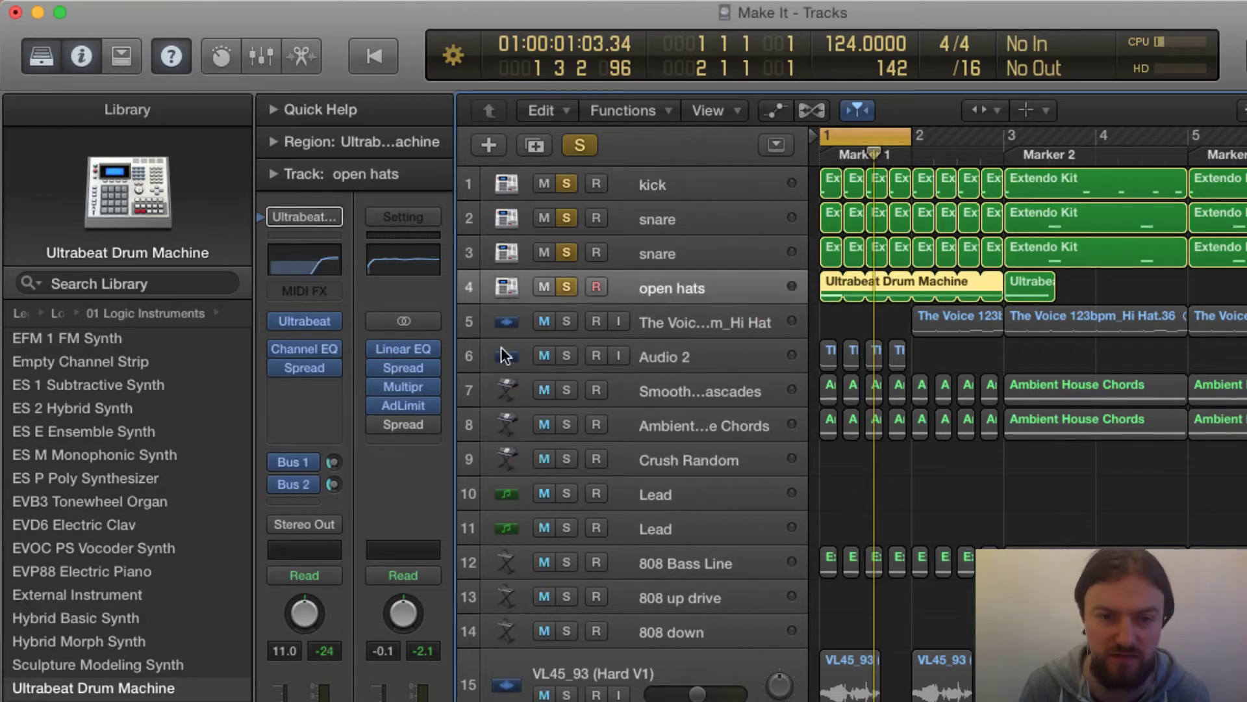
Open the Stereo Spread plug-in on the open hats channel and play bar 1 from the start
mouse_move(317, 320)
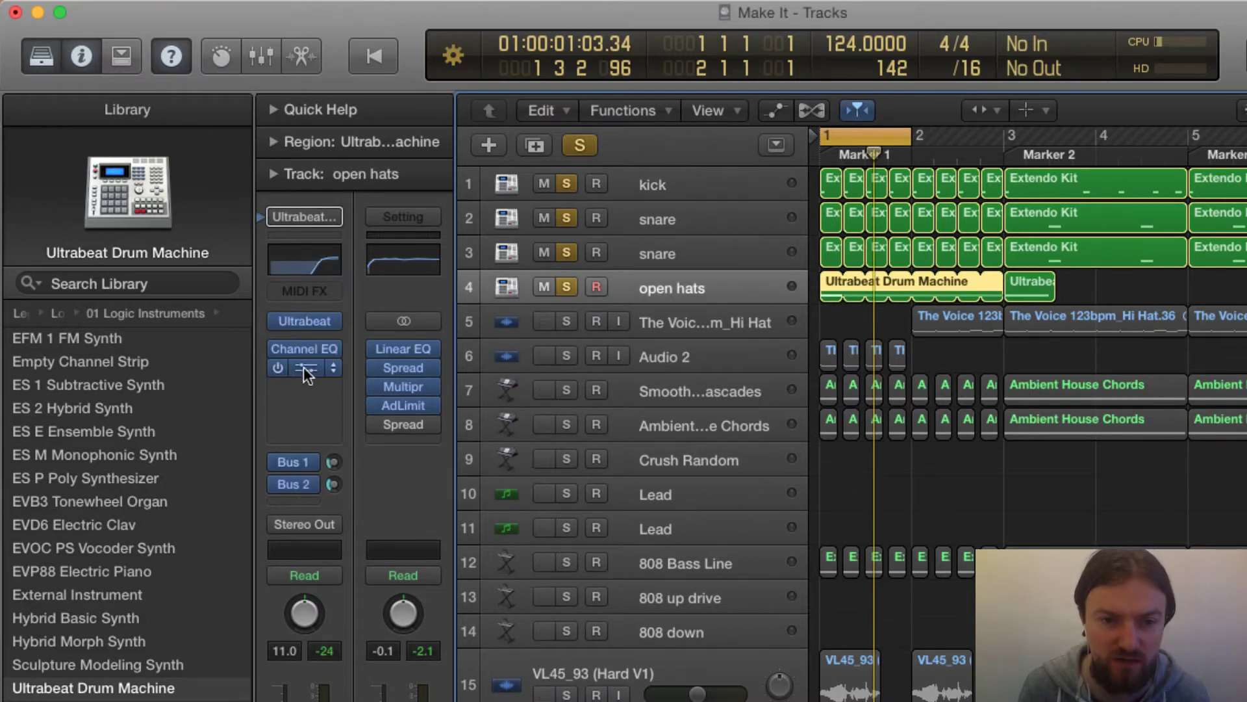
click(302, 367)
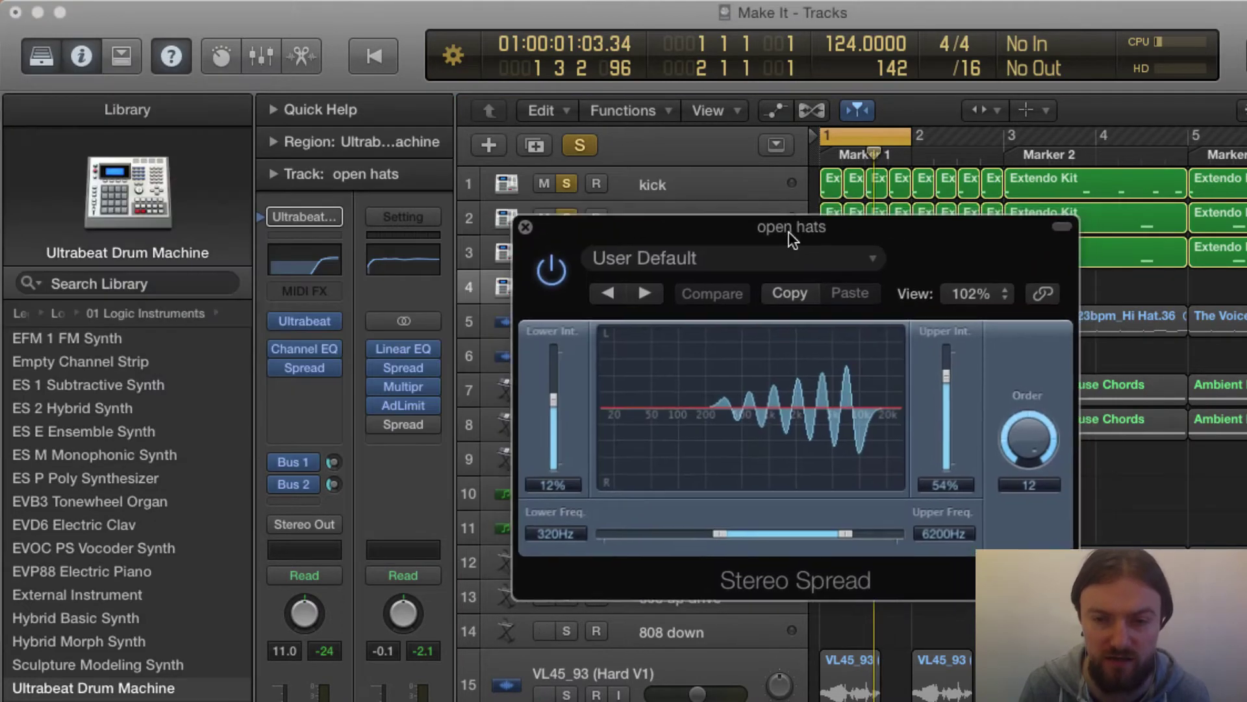
click(820, 162)
key(space)
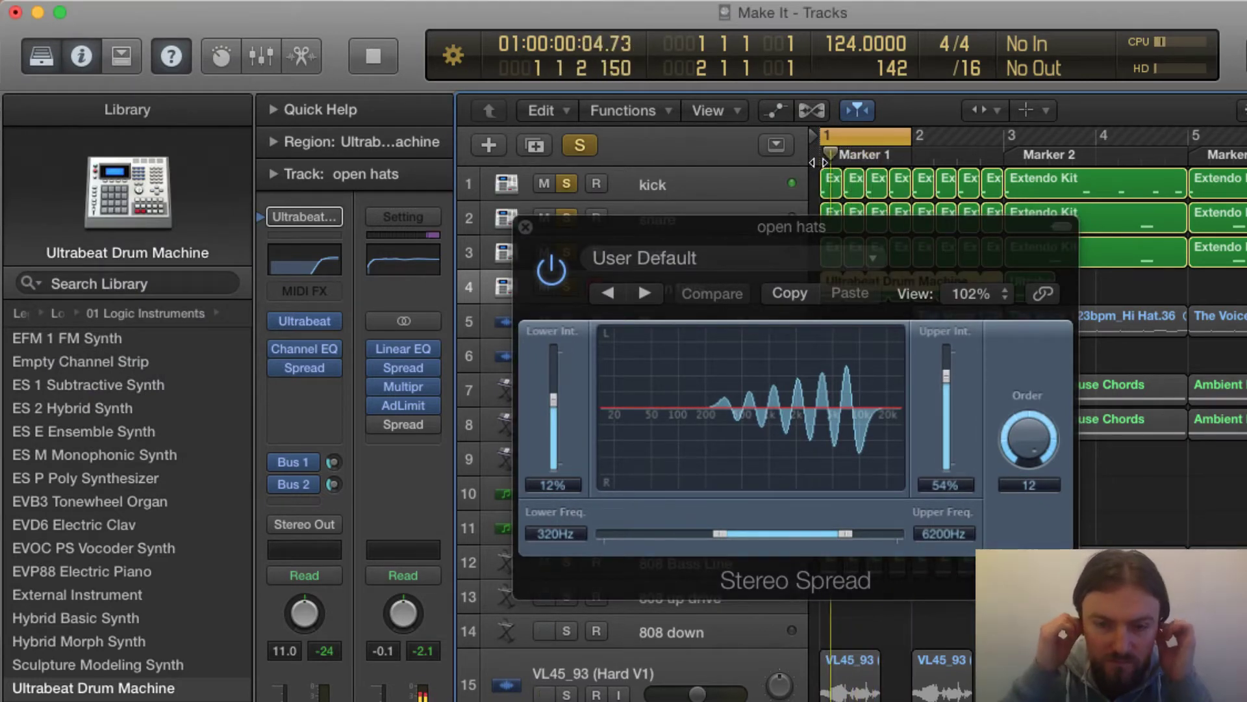
Toggle the open hats' Channel EQ and Stereo Spread off and on during playback to compare the sound, leaving both bypassed
mouse_move(392, 373)
click(276, 367)
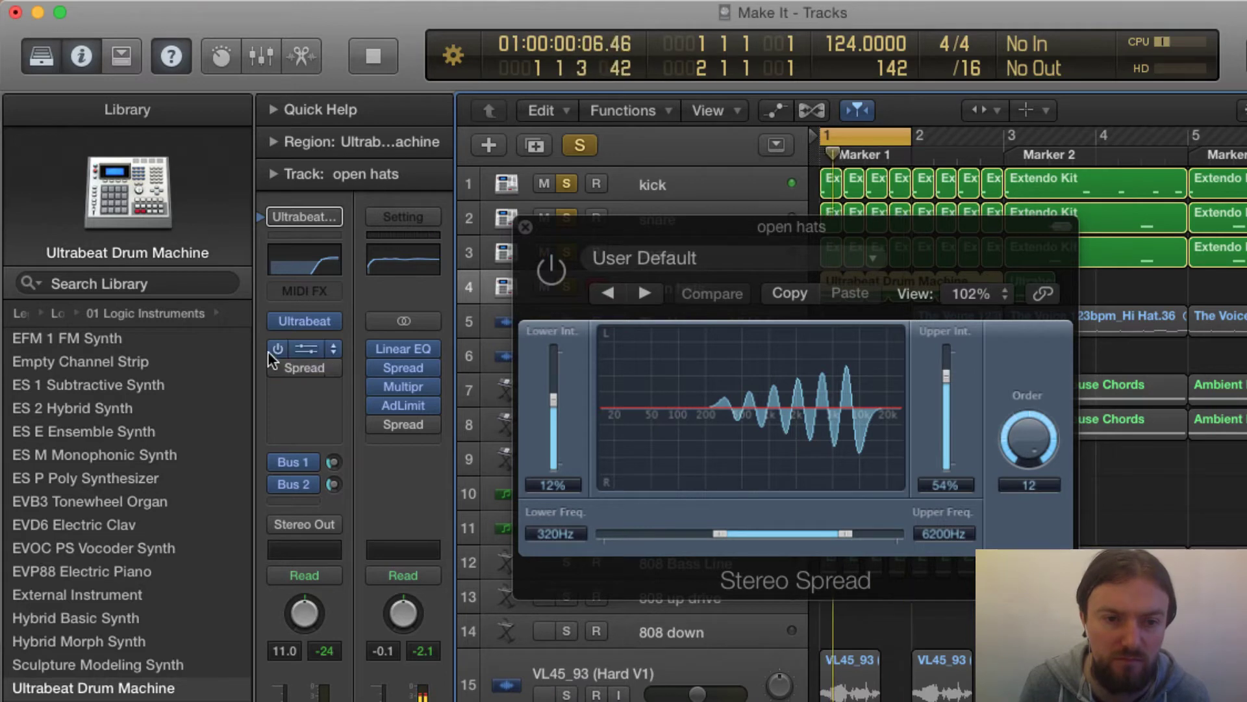
click(273, 362)
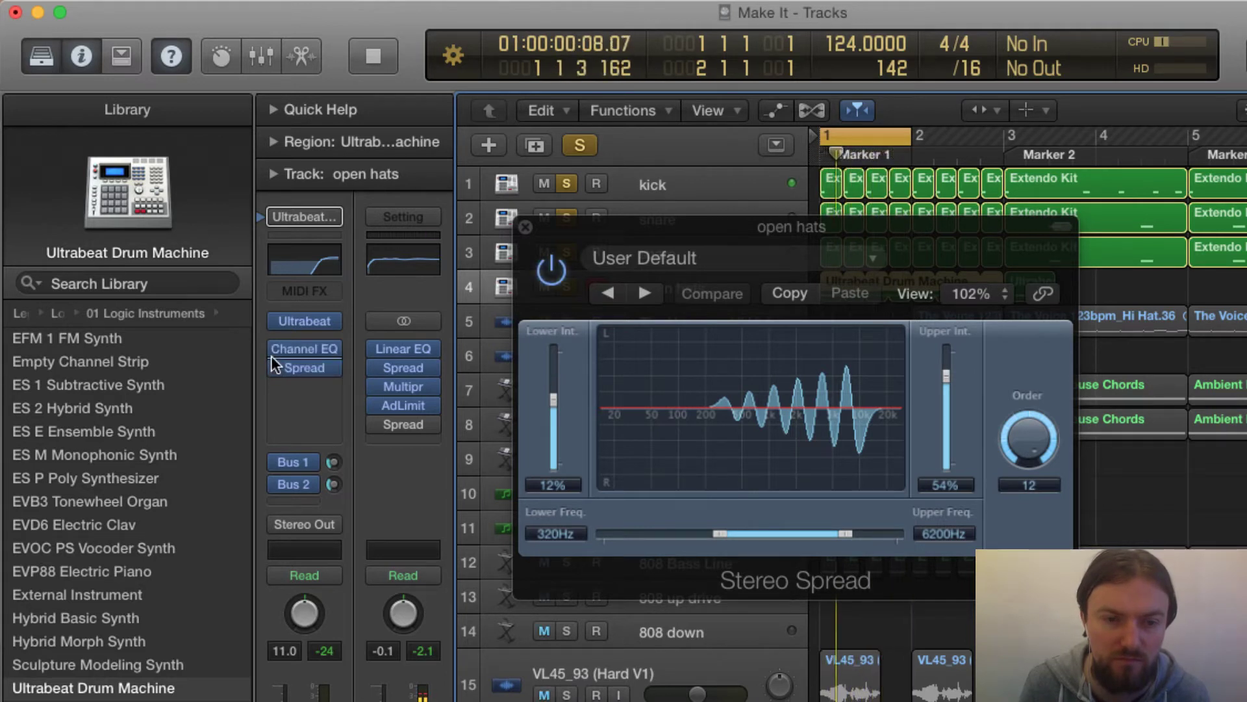
click(273, 349)
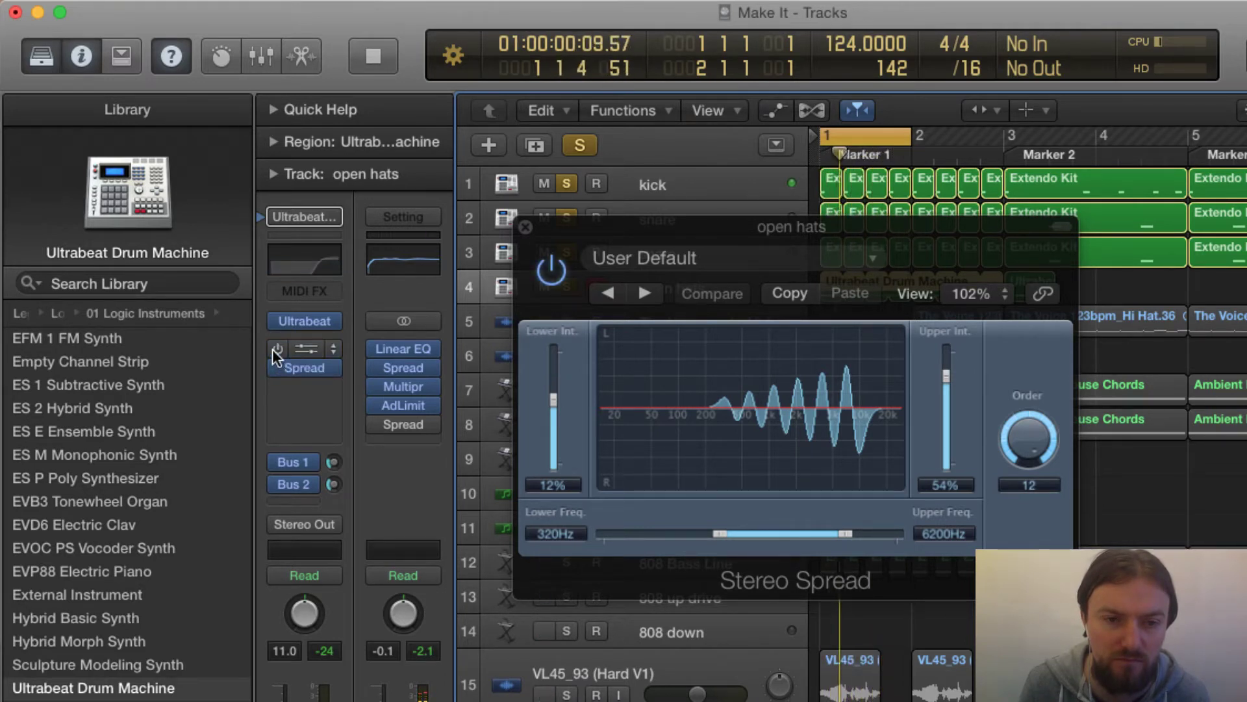
click(272, 349)
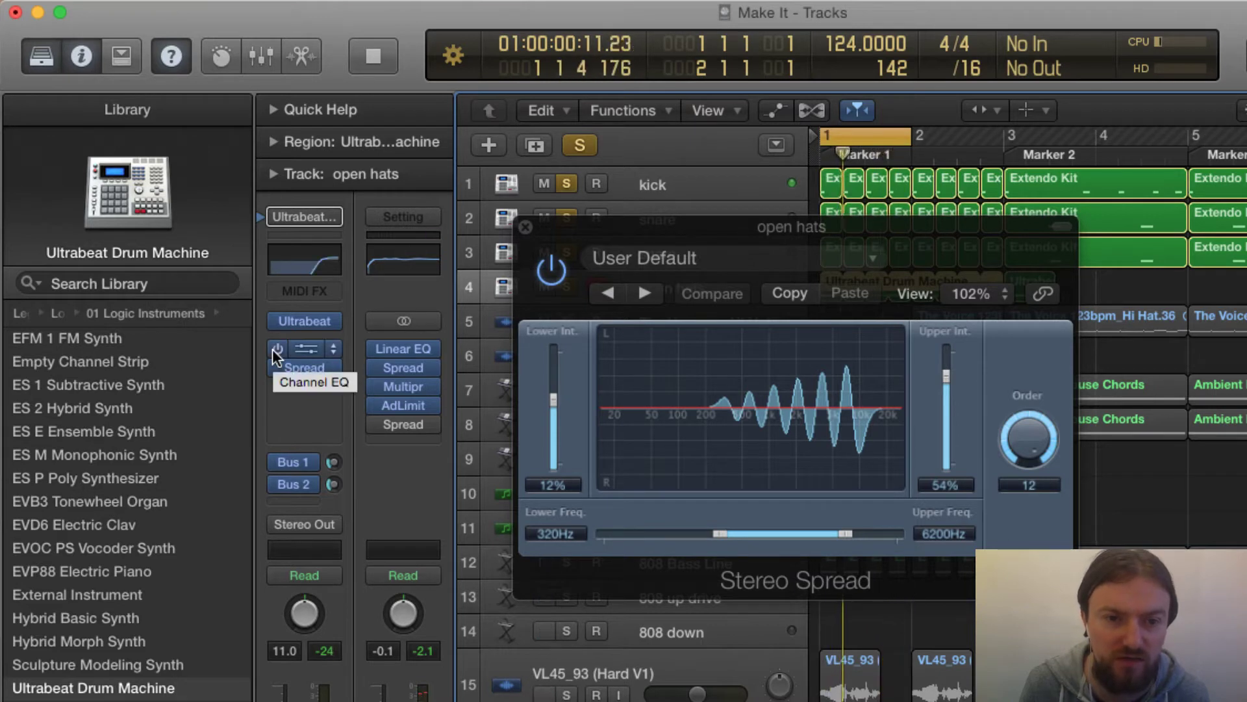
click(271, 357)
click(272, 361)
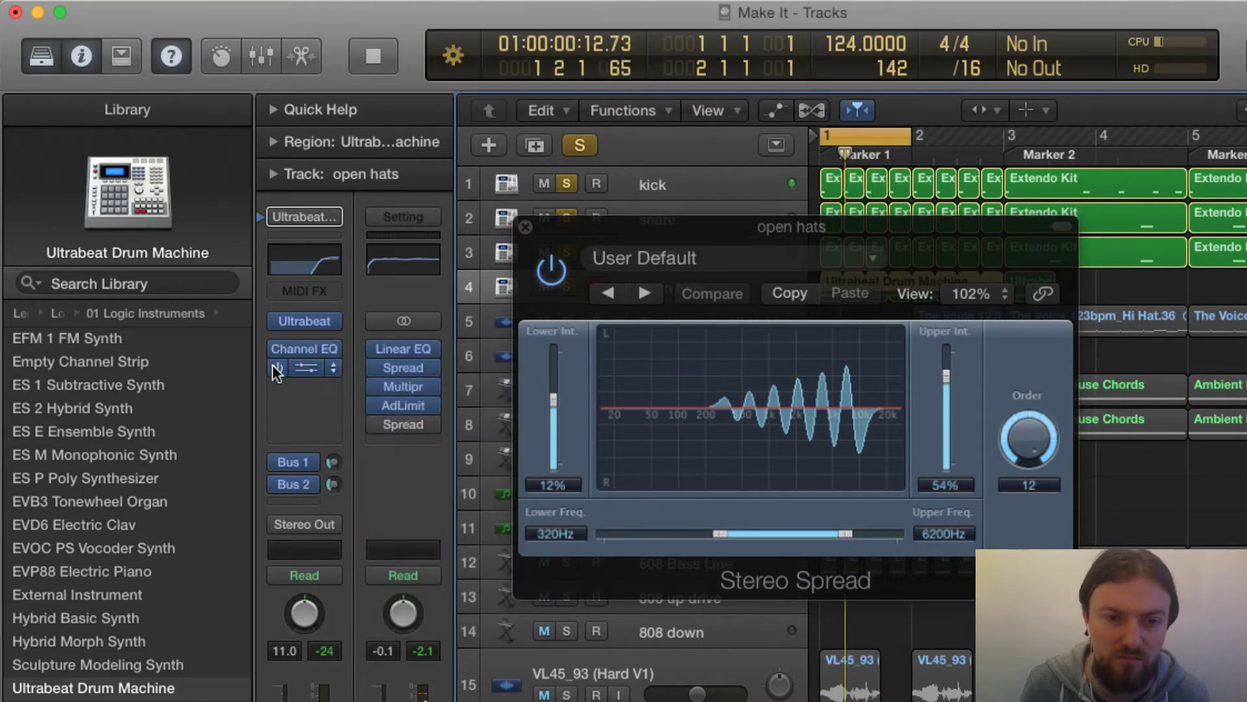
click(276, 349)
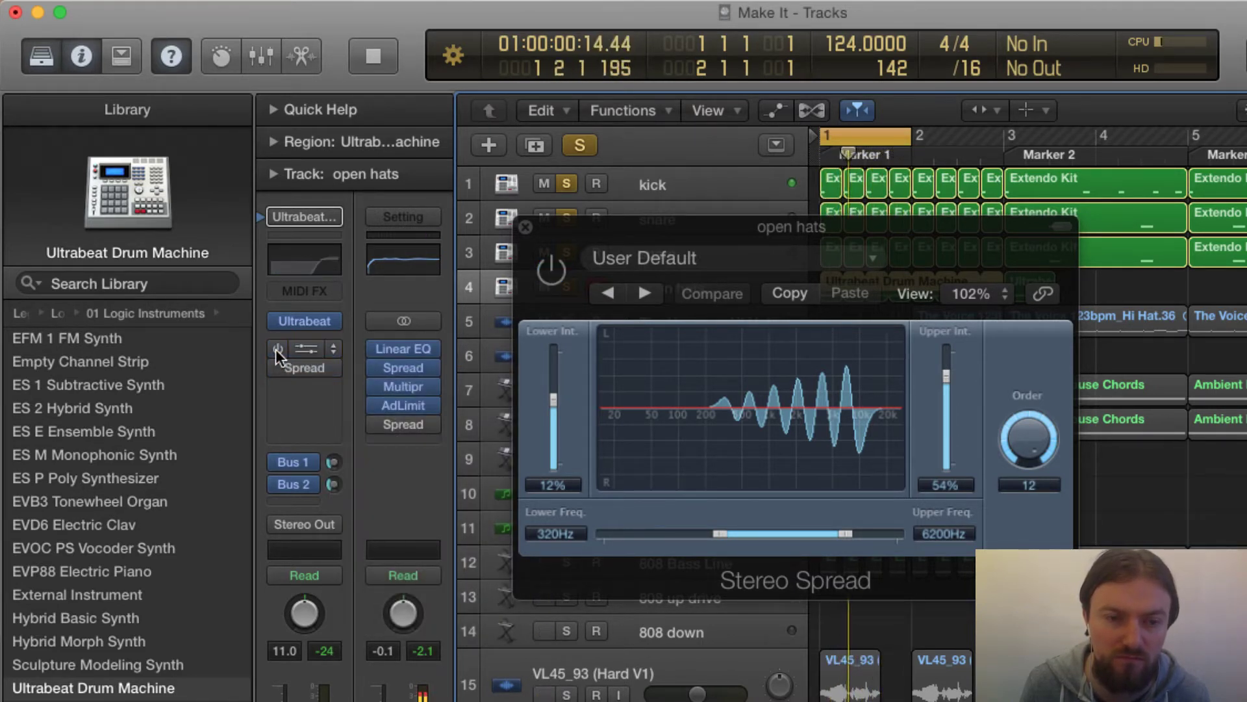
Bypass the open hats' Bus 1 and Bus 2 sends, switch sends and effects back on, then stop playback and close Stereo Spread
click(274, 482)
click(271, 461)
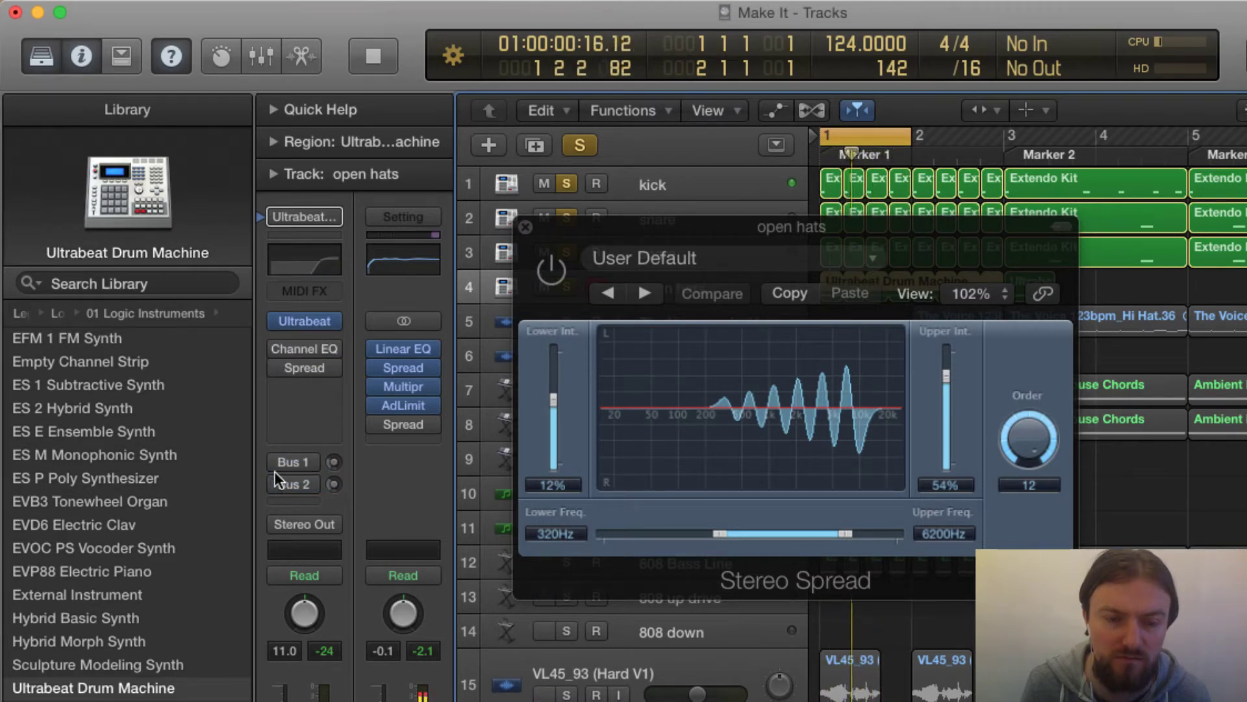
click(276, 484)
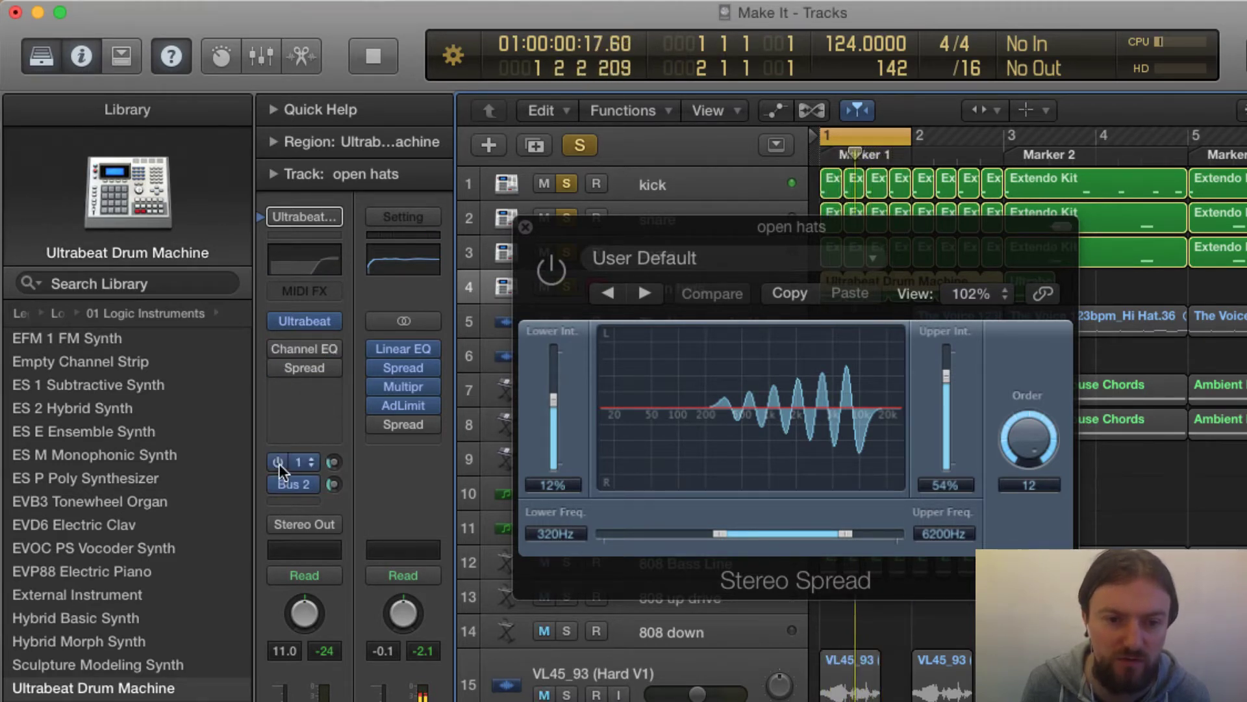
click(278, 462)
click(276, 349)
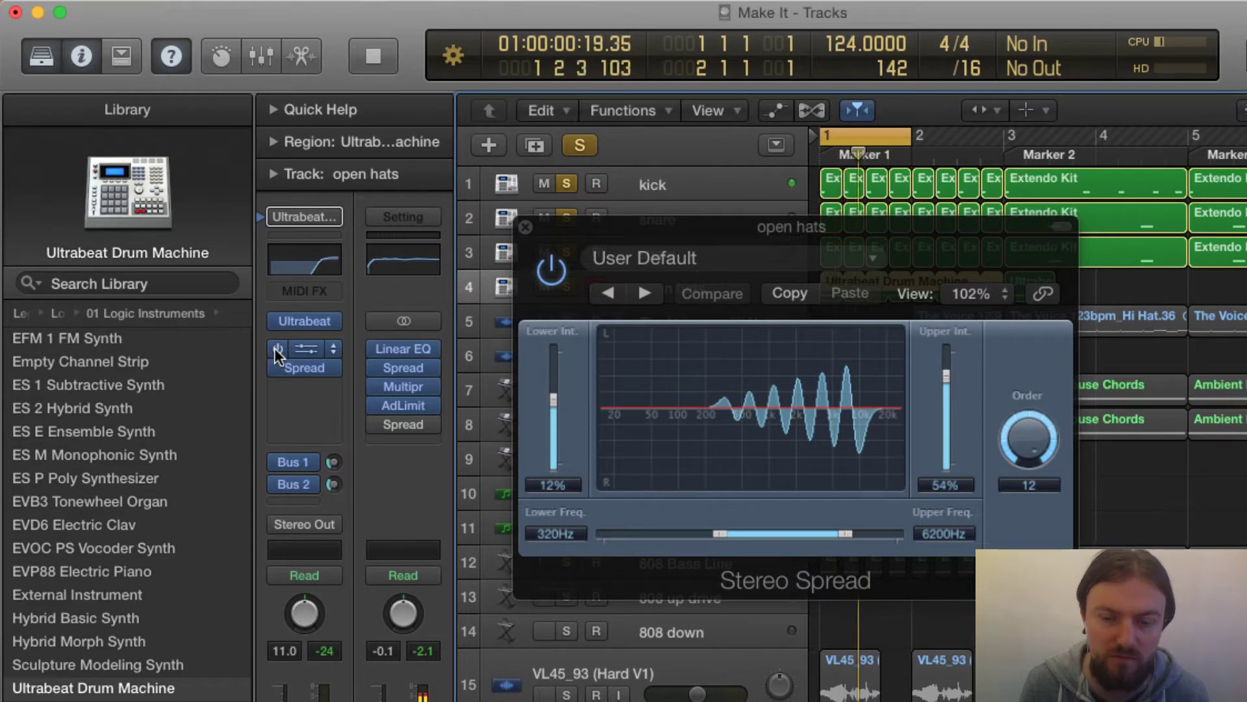
key(space)
click(527, 228)
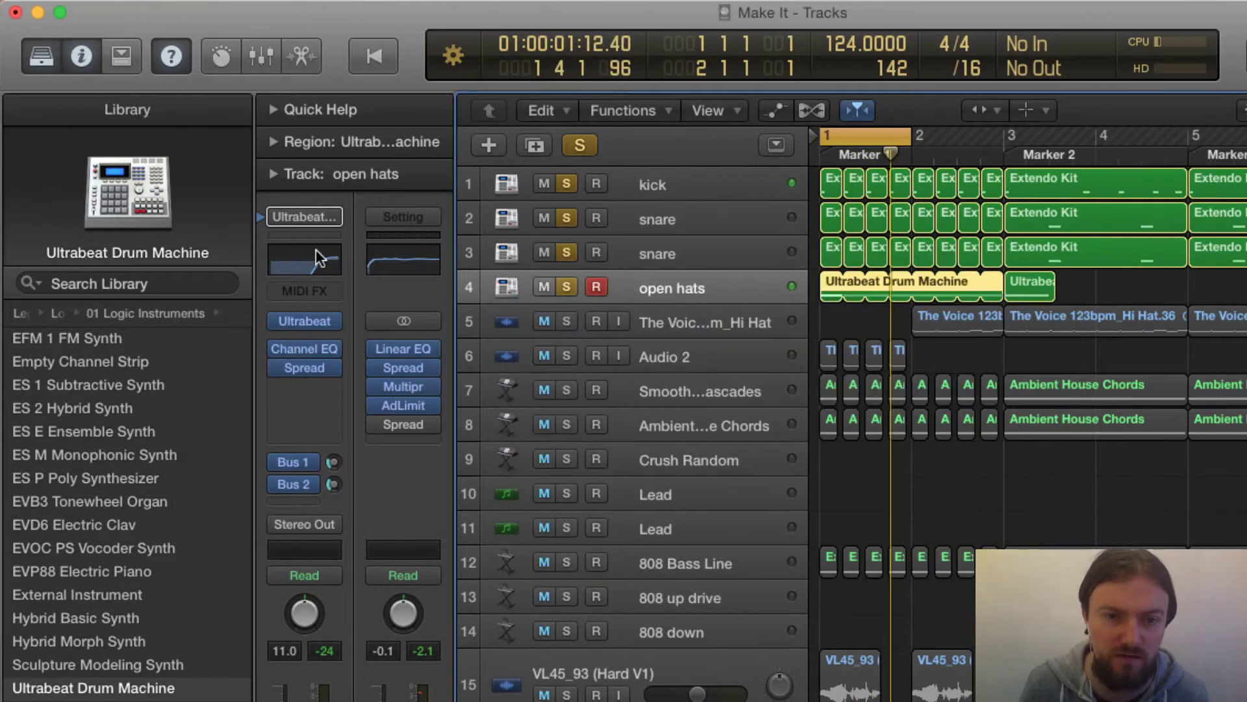
Open the open hats' Channel EQ, compare the sound with it bypassed and enabled during playback, and close it
click(304, 349)
drag(131, 73, 952, 309)
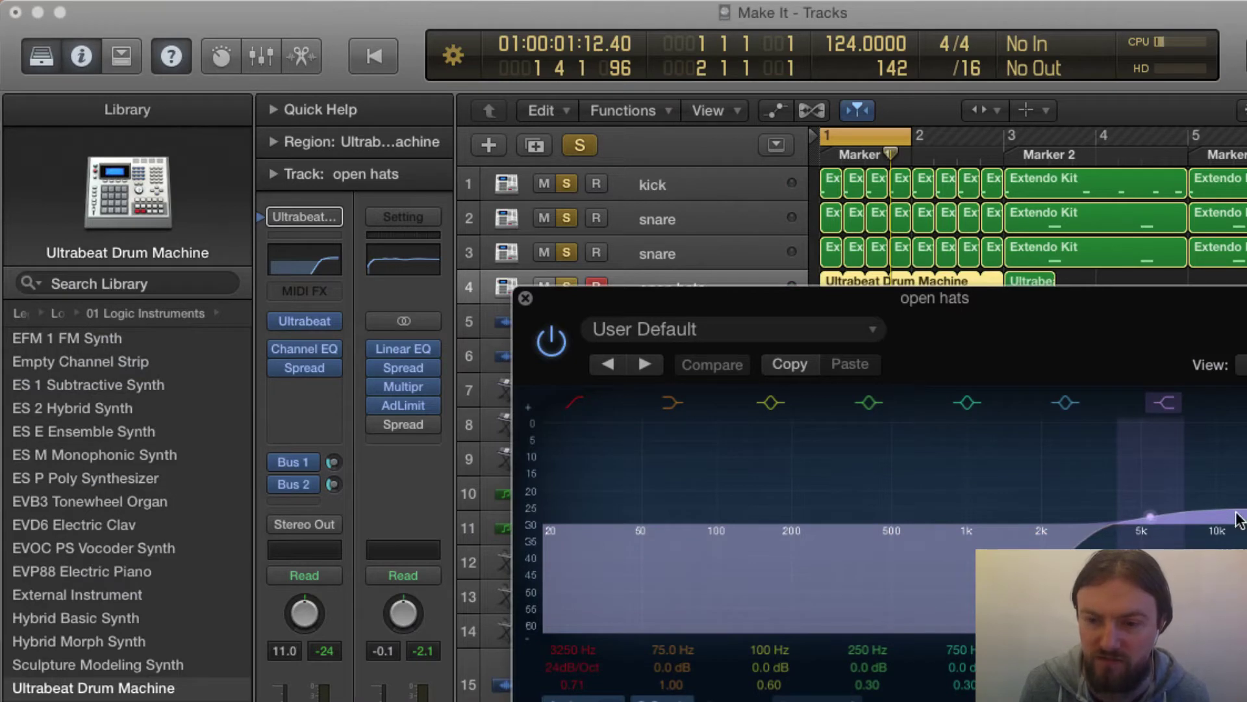
click(551, 342)
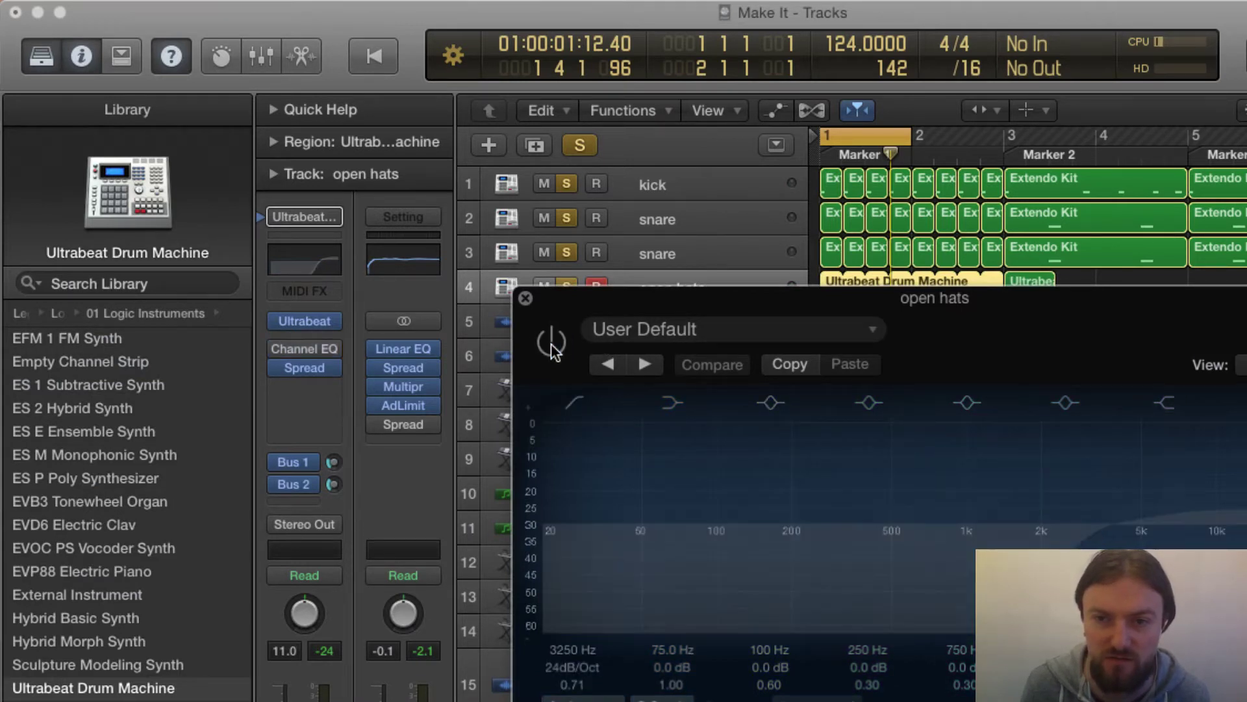
key(space)
click(551, 342)
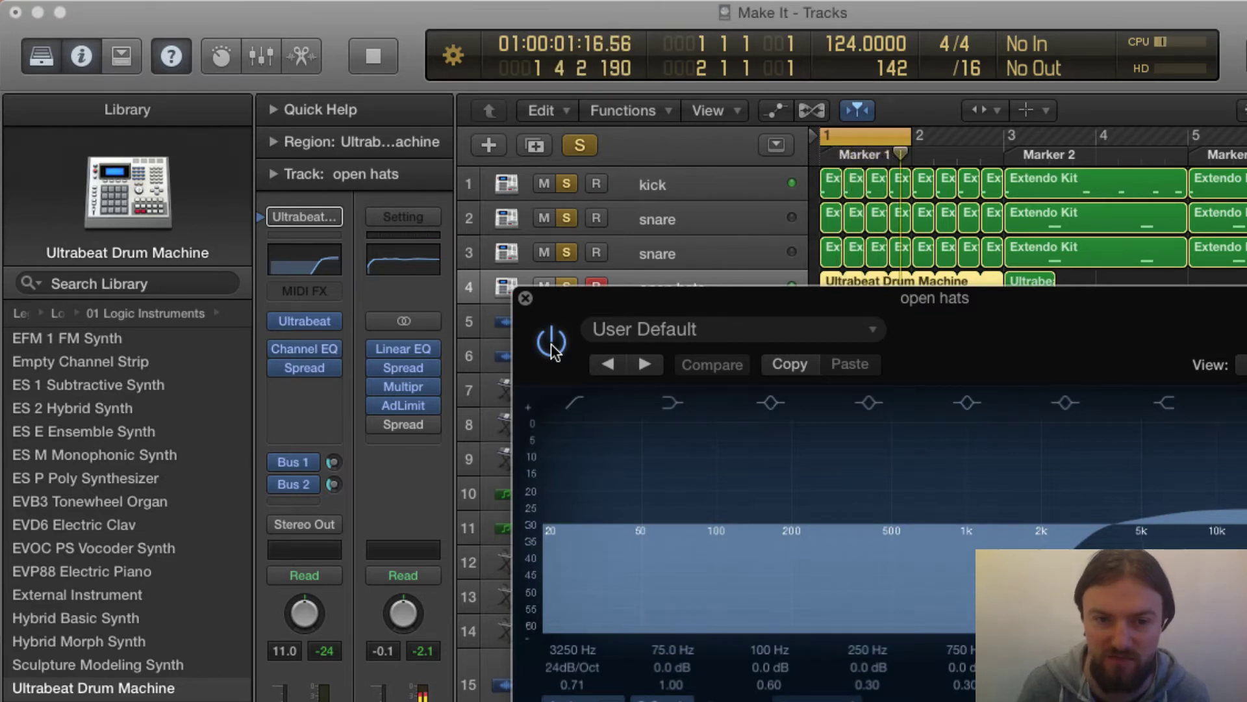
key(space)
click(526, 299)
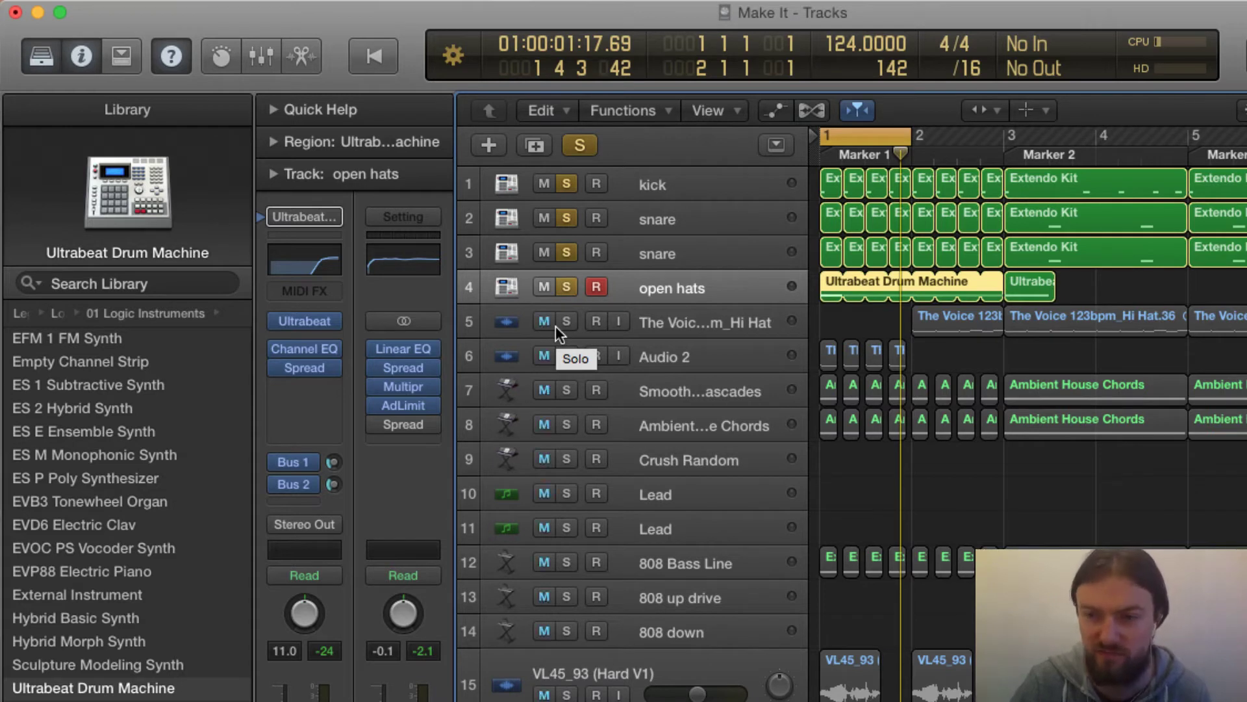
Check the open hats regions up to bar 11, then solo the Voice 123bpm Hi Hat track and widen the track headers
scroll(1026, 422, right, 10)
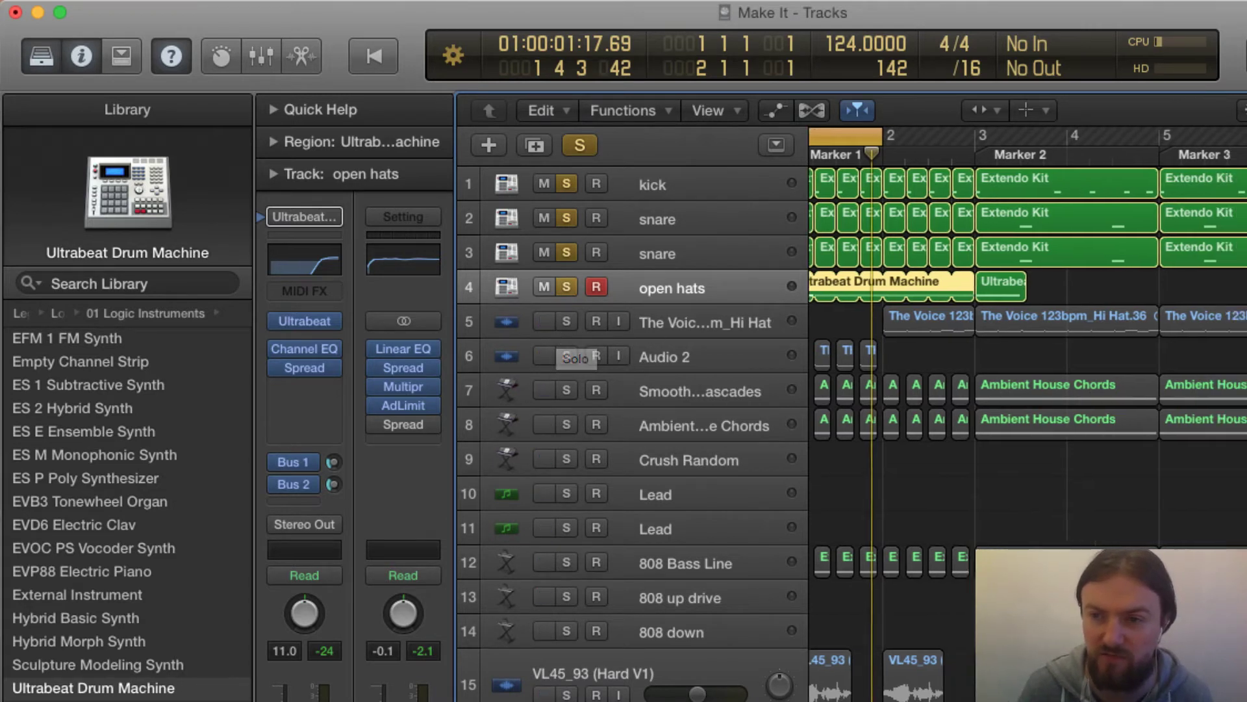
scroll(1150, 247, right, 2)
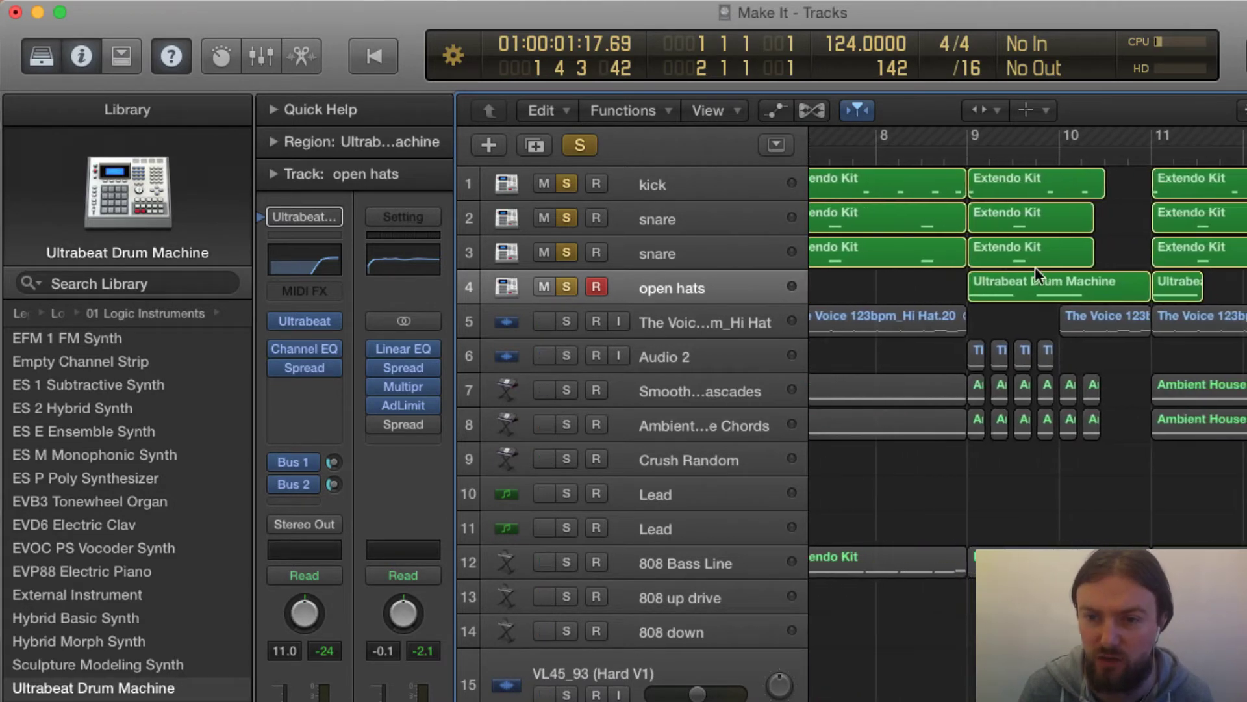
scroll(1035, 267, left, 3)
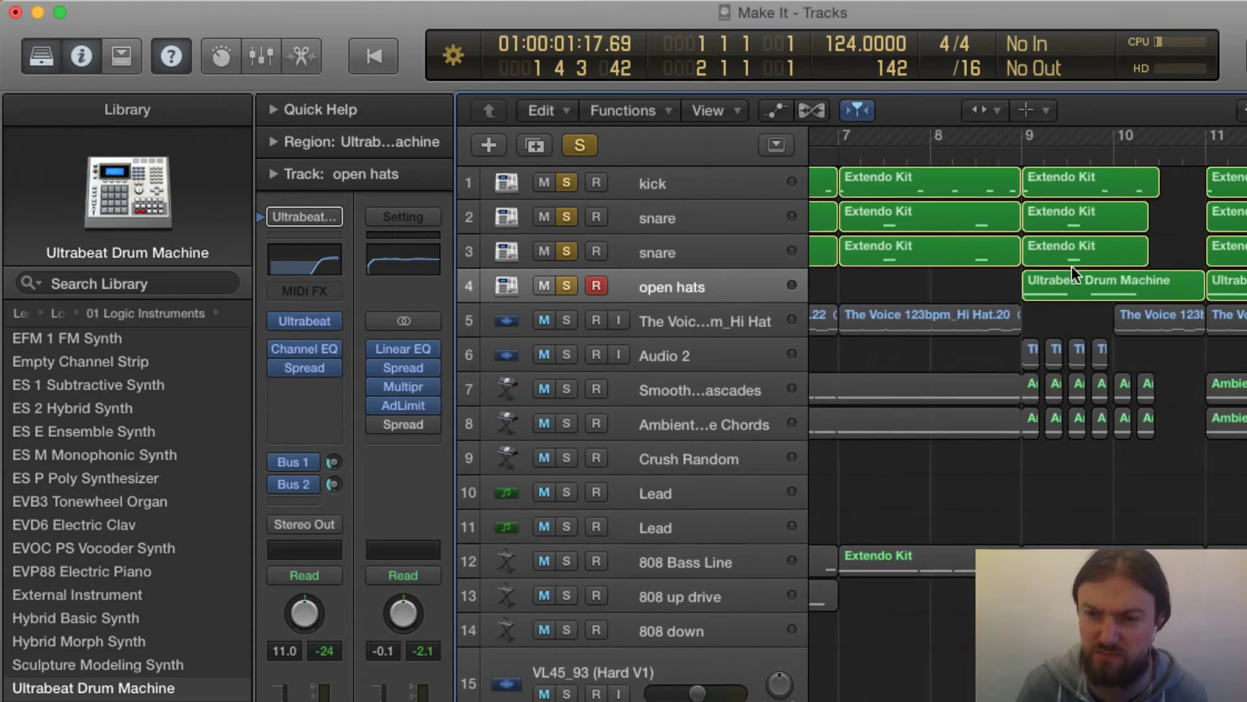
scroll(1071, 266, right, 1)
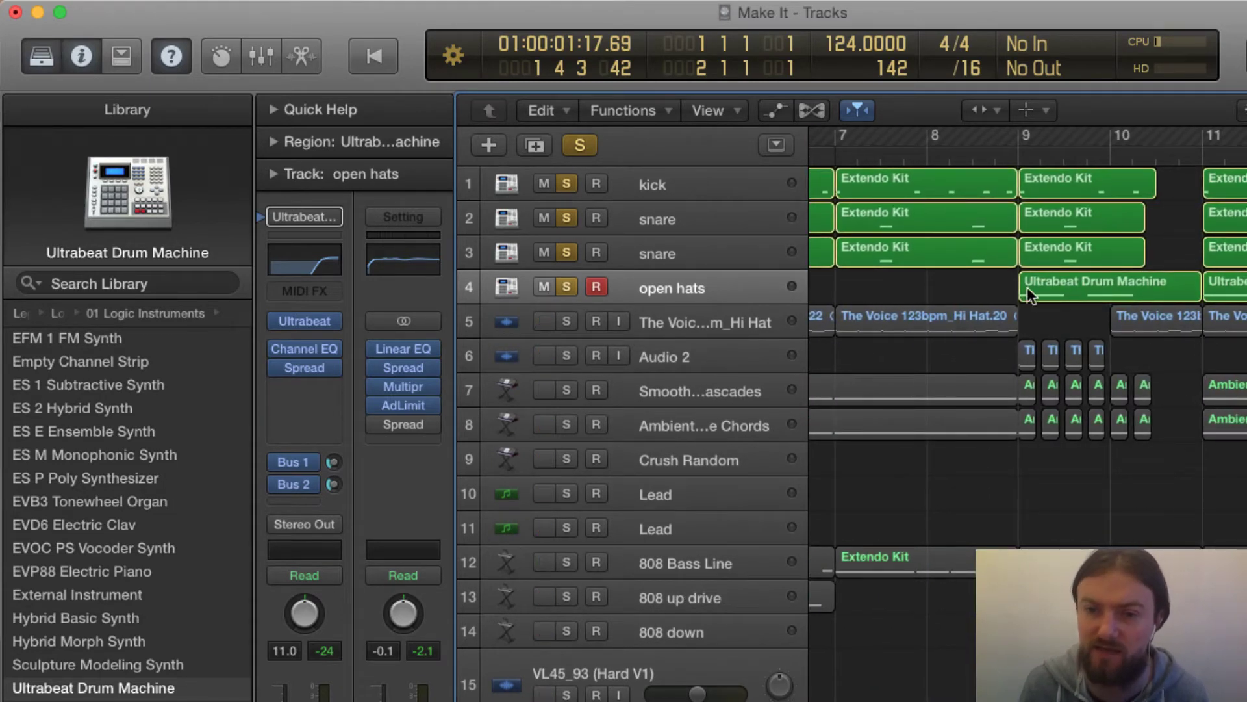
scroll(1027, 286, left, 10)
click(568, 321)
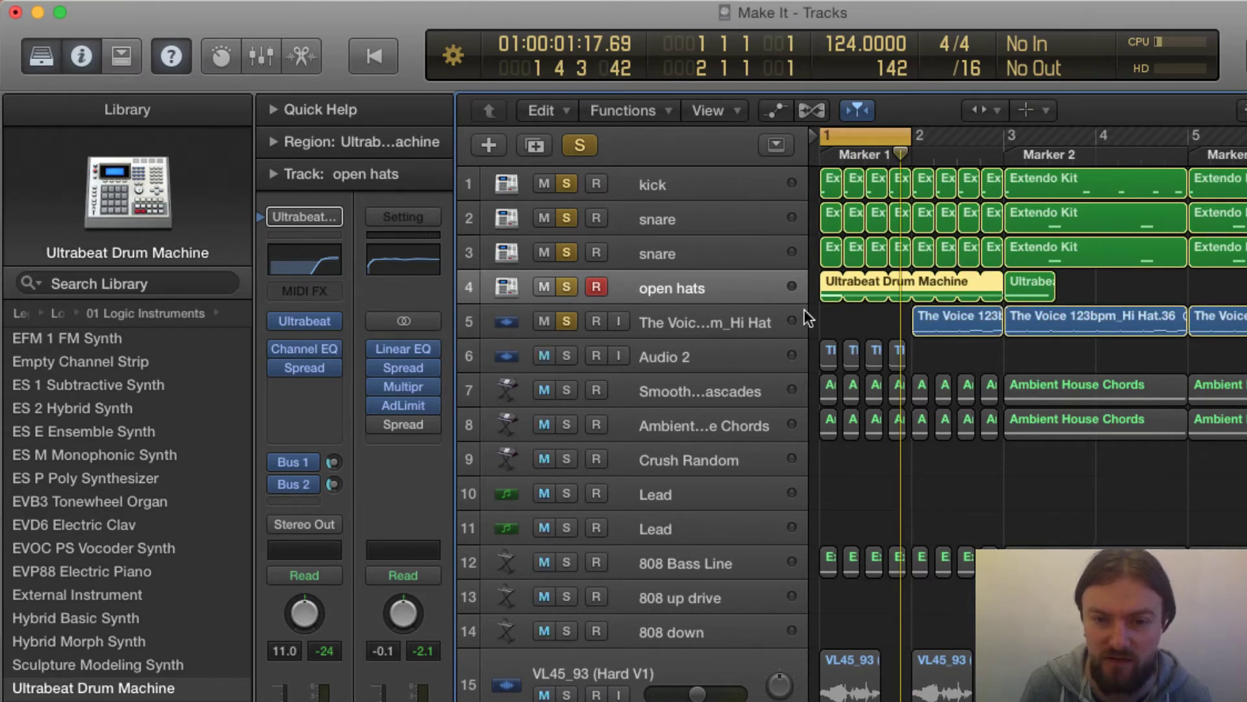
drag(808, 312, 907, 302)
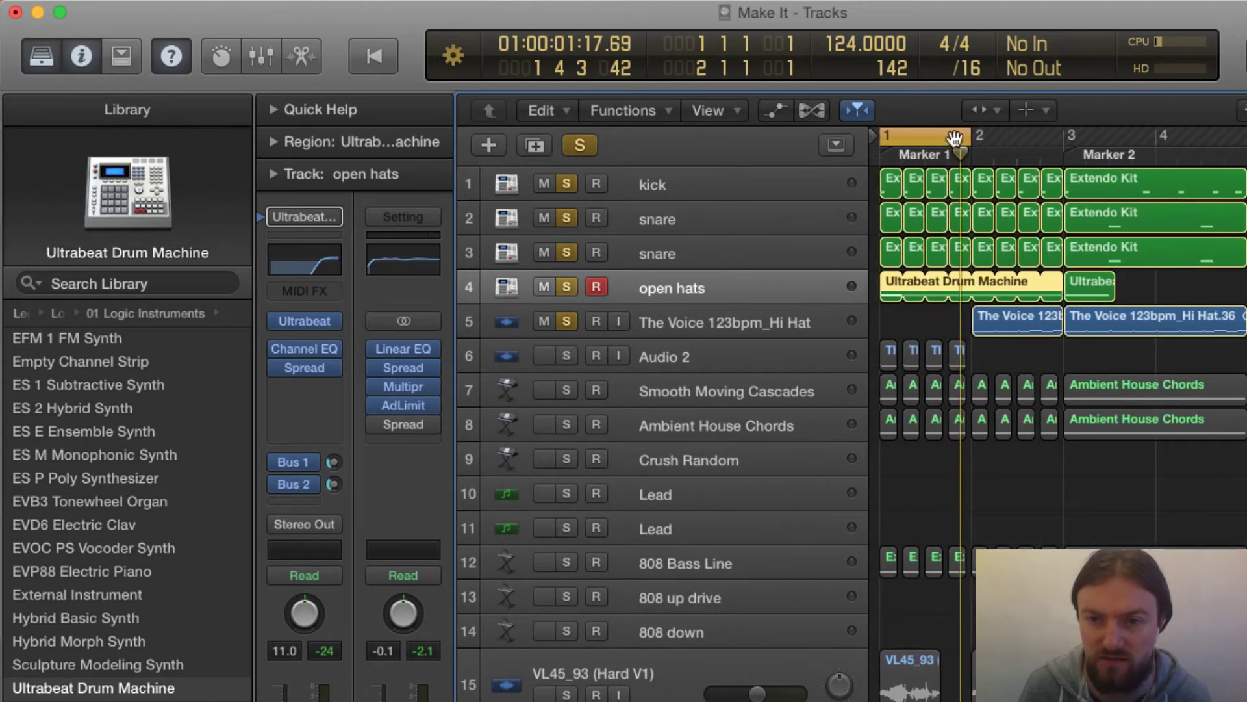
Move the cycle range to bar 2 and play it with the kick, snares, open hats and hi-hat loop soloed
drag(954, 138, 1051, 139)
key(space)
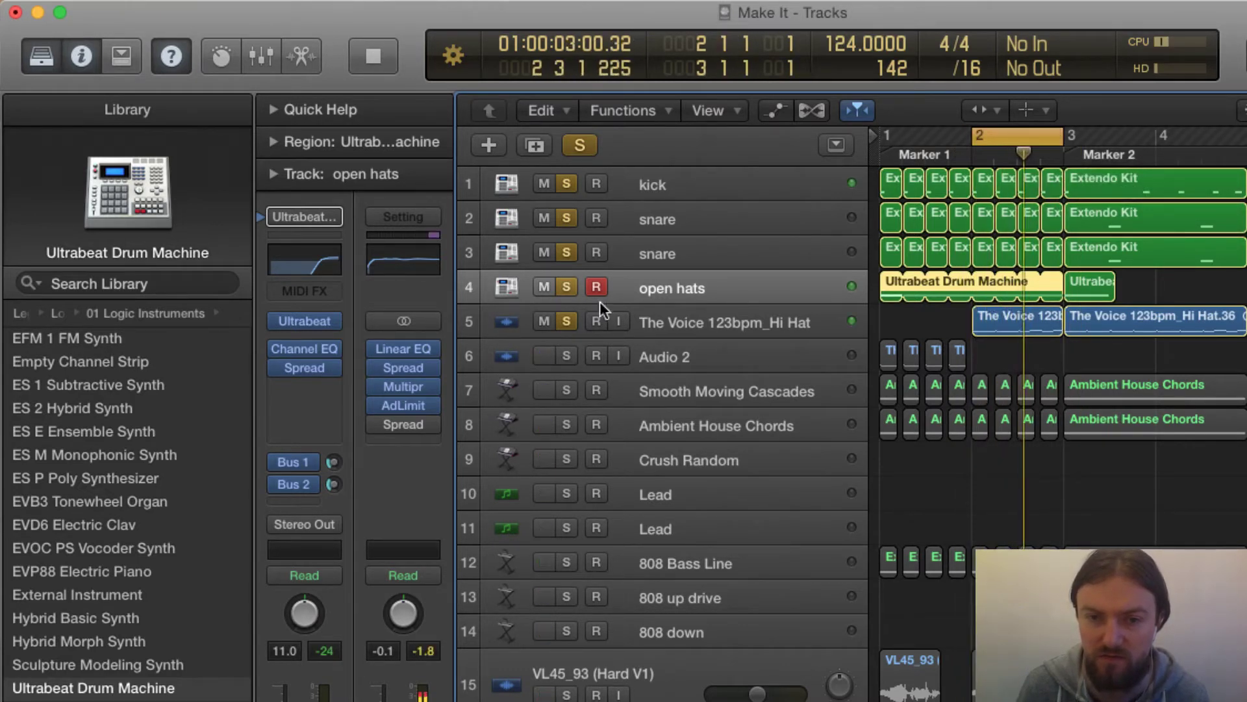
key(space)
Turn off solo on the open hats, both snares and the kick, and play bar 2 with only the hi-hat loop
click(566, 287)
click(566, 252)
click(566, 218)
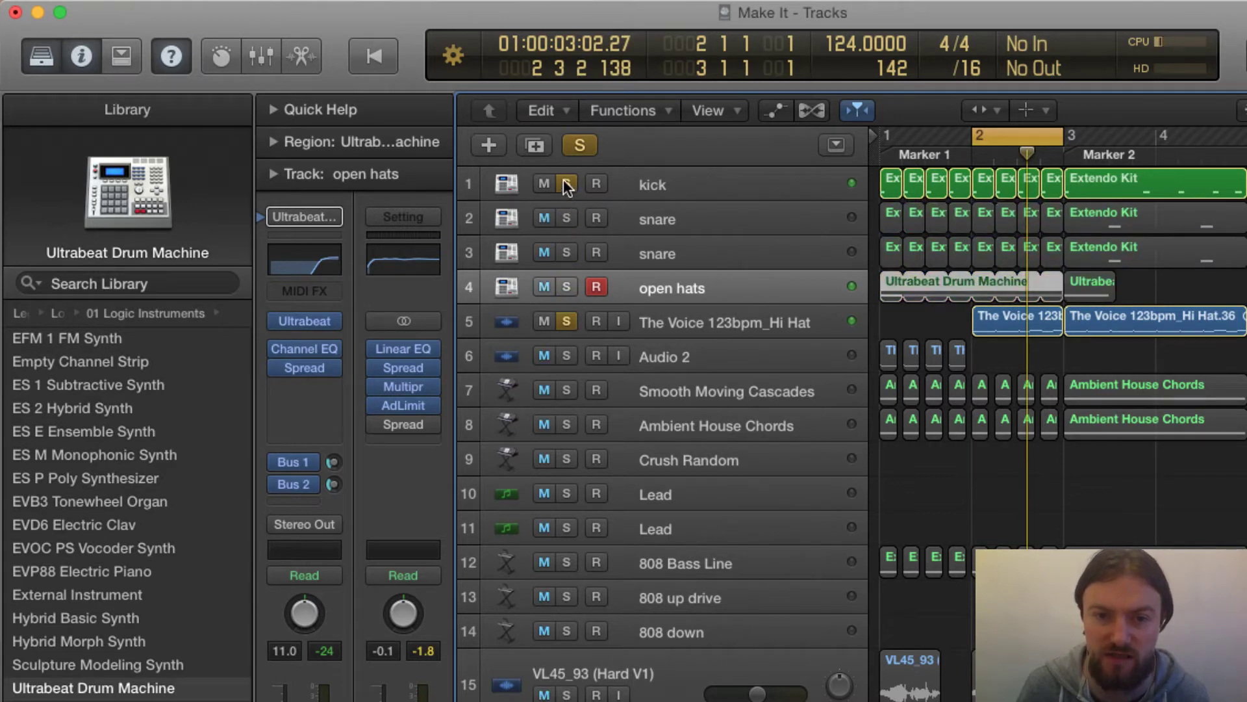
click(567, 184)
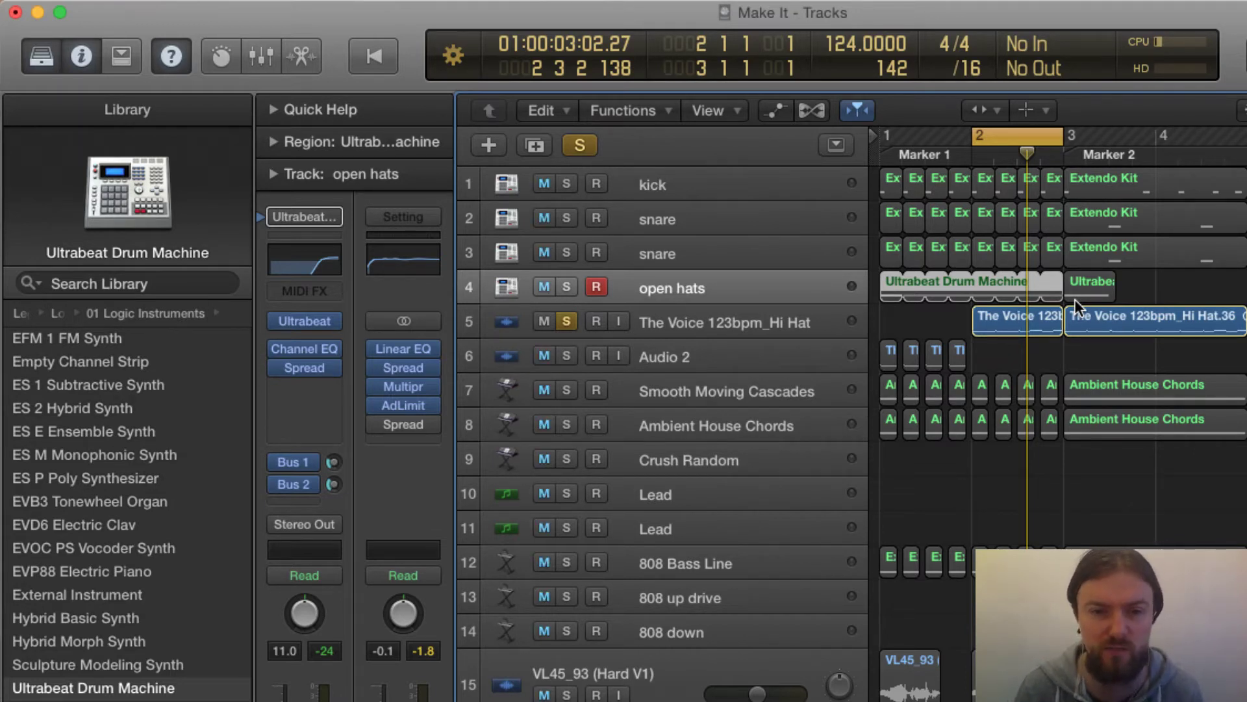
key(space)
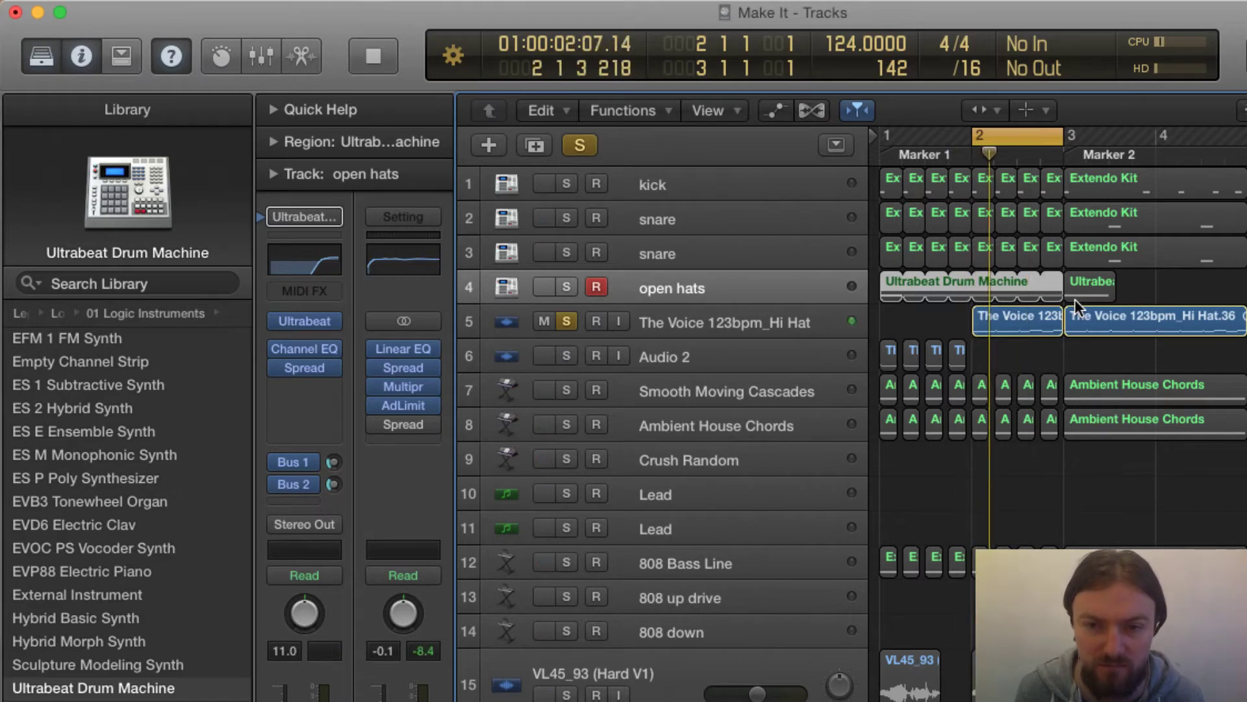
key(space)
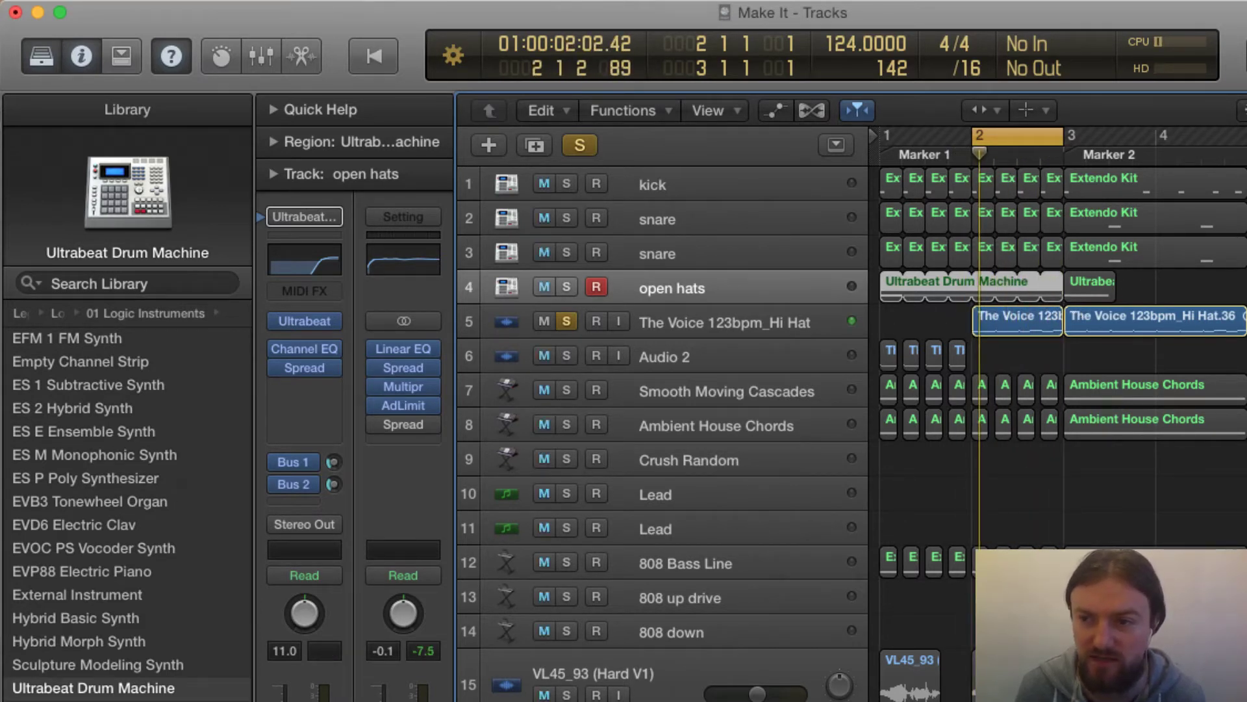
Enlarge the tracks to examine the hi-hat loop's waveform, and play bar 2 again
key(super+Down)
key(super+Down)
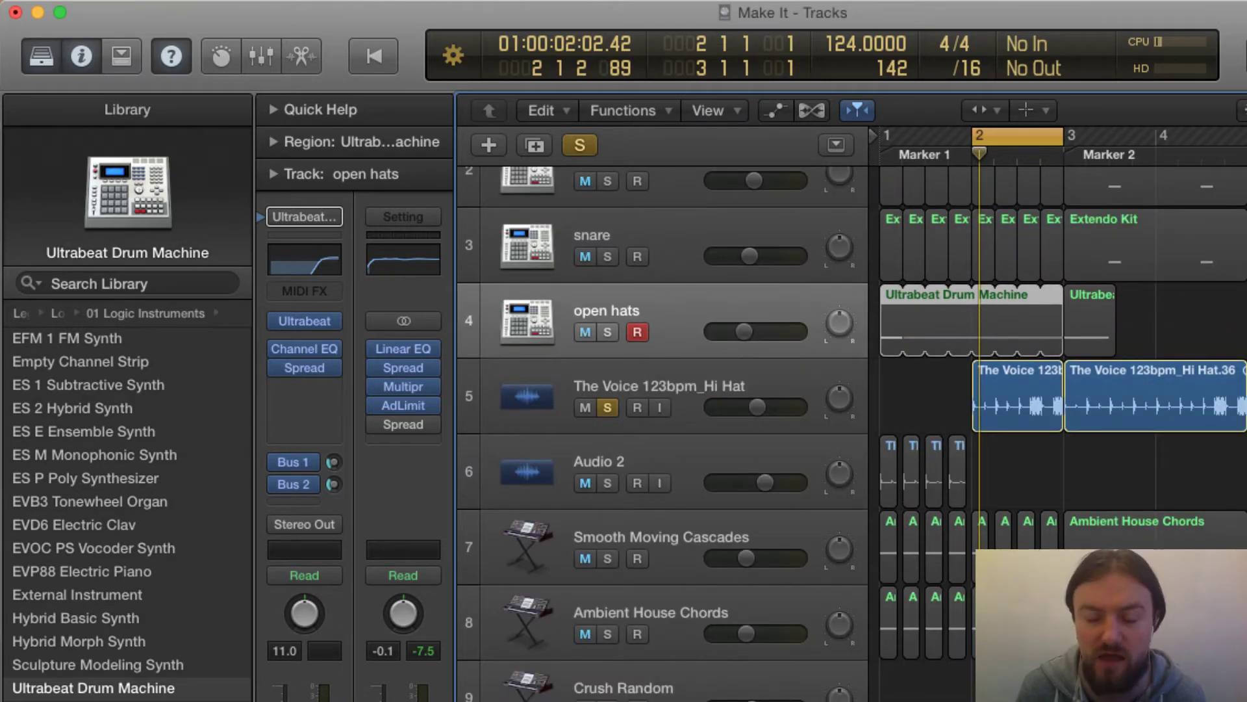
key(super+Right)
key(super+Left)
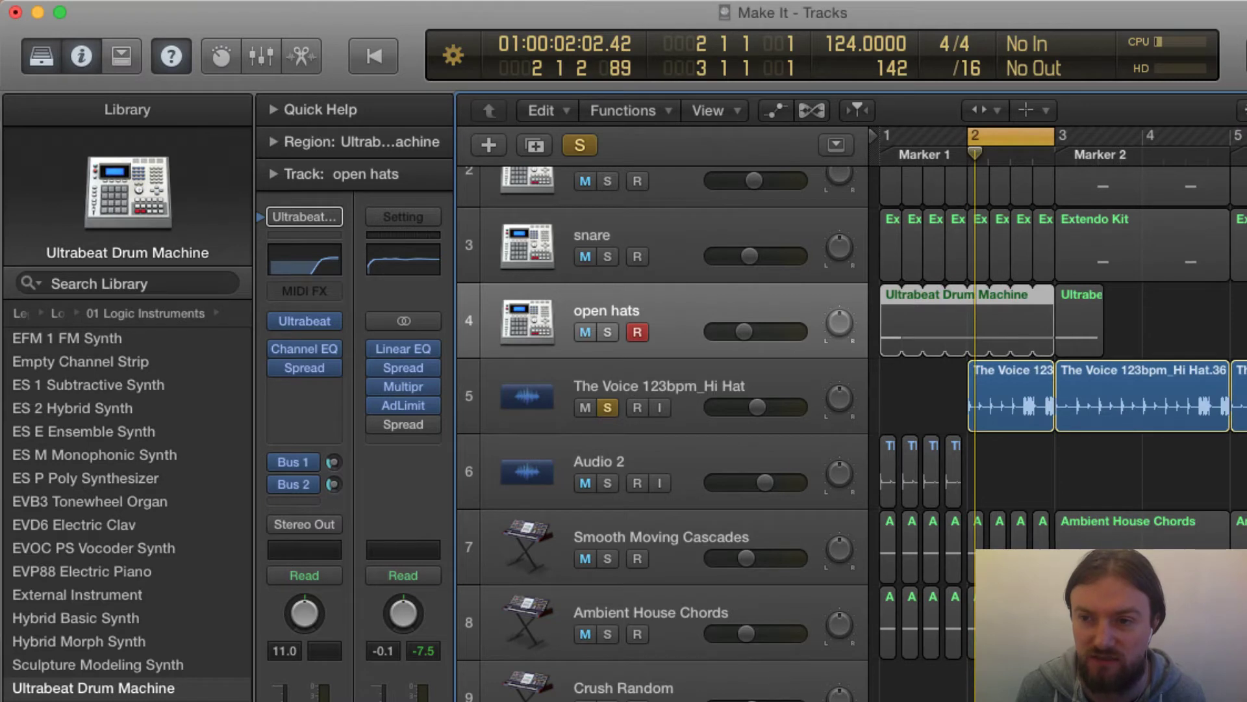
key(super+Down)
key(super+Down)
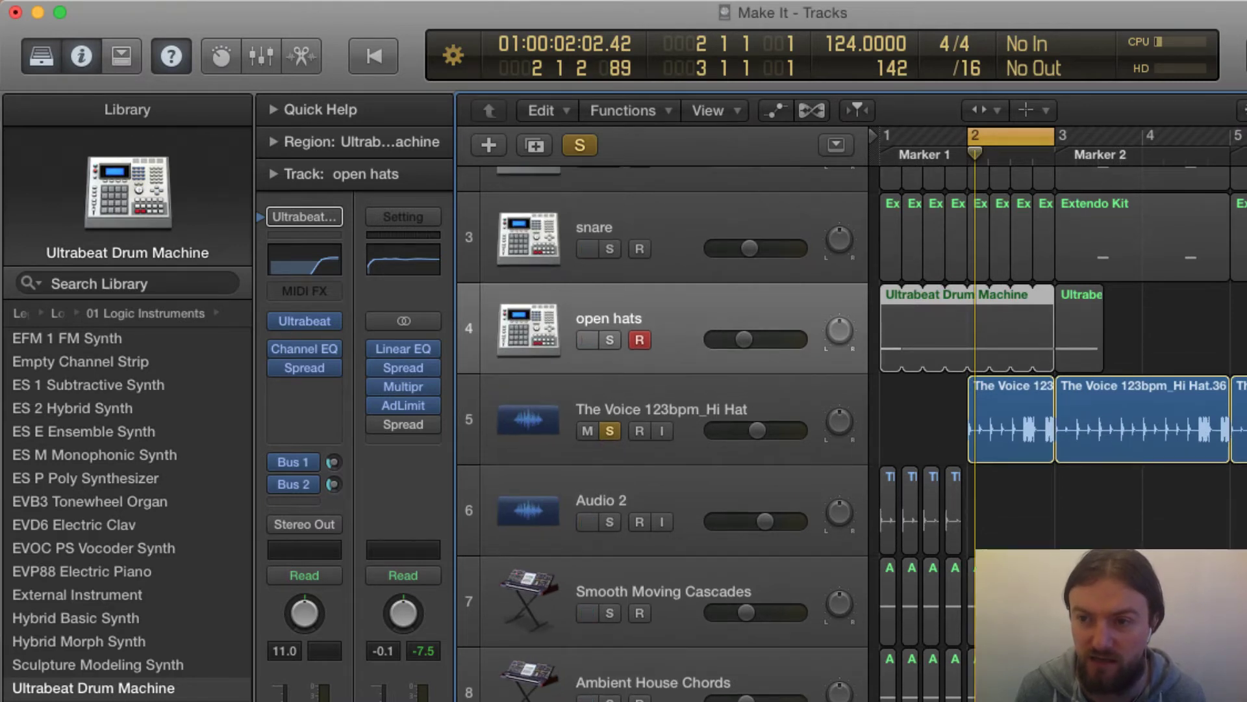
key(super+Right)
key(super+Right)
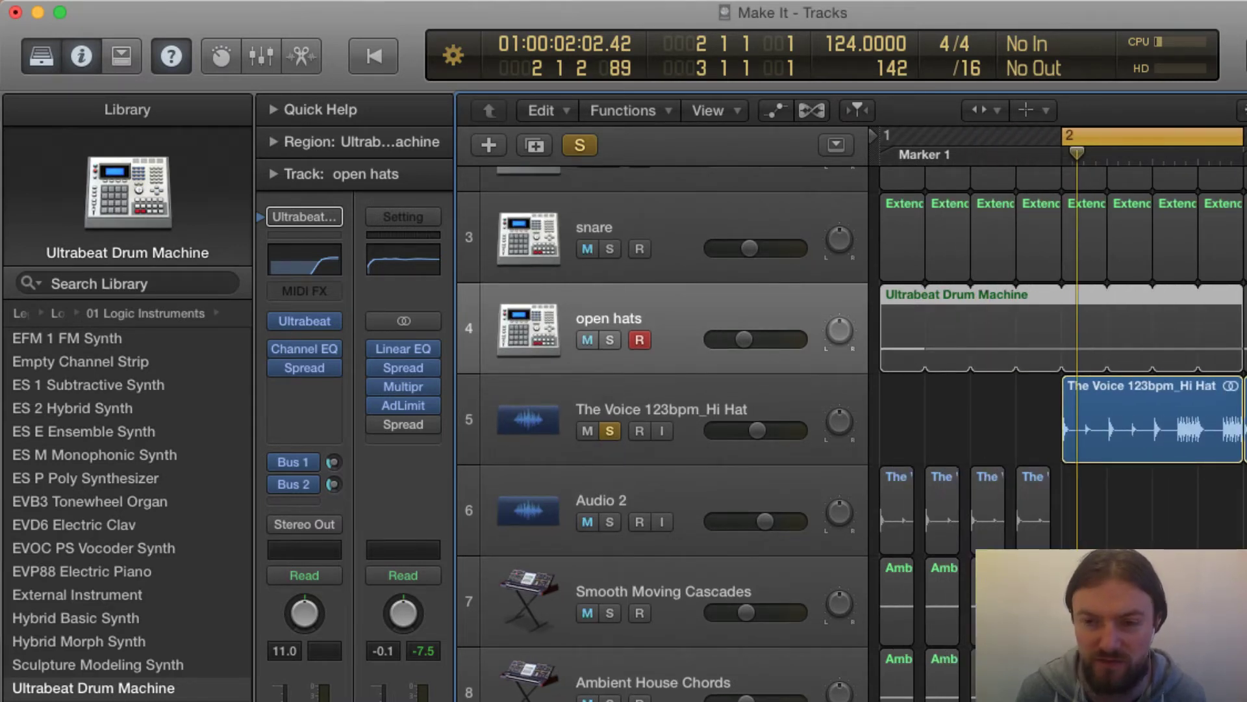
key(super+Left)
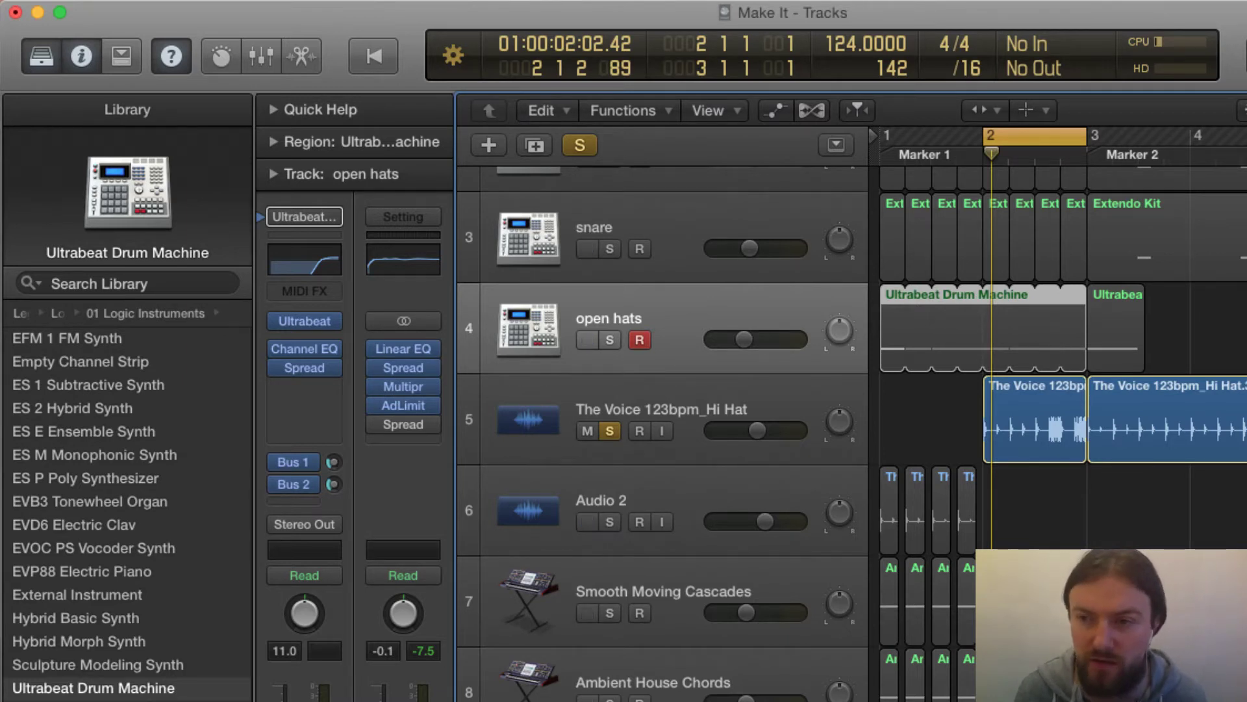
key(space)
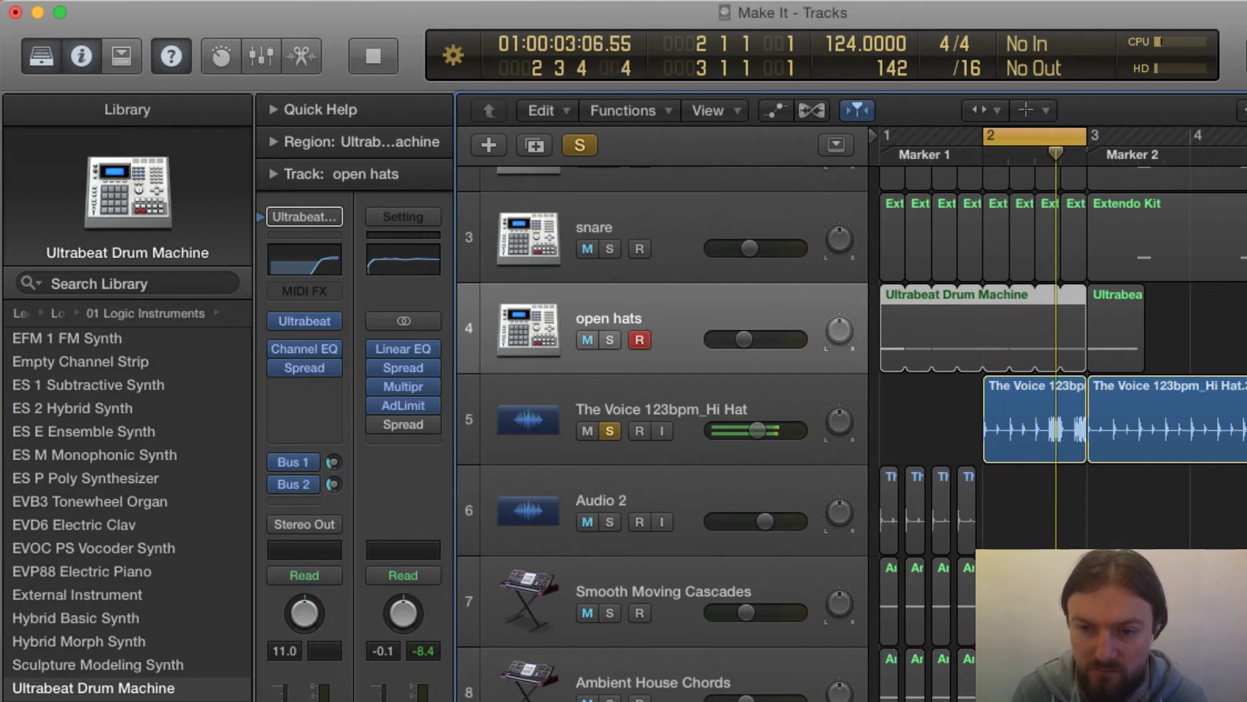
key(space)
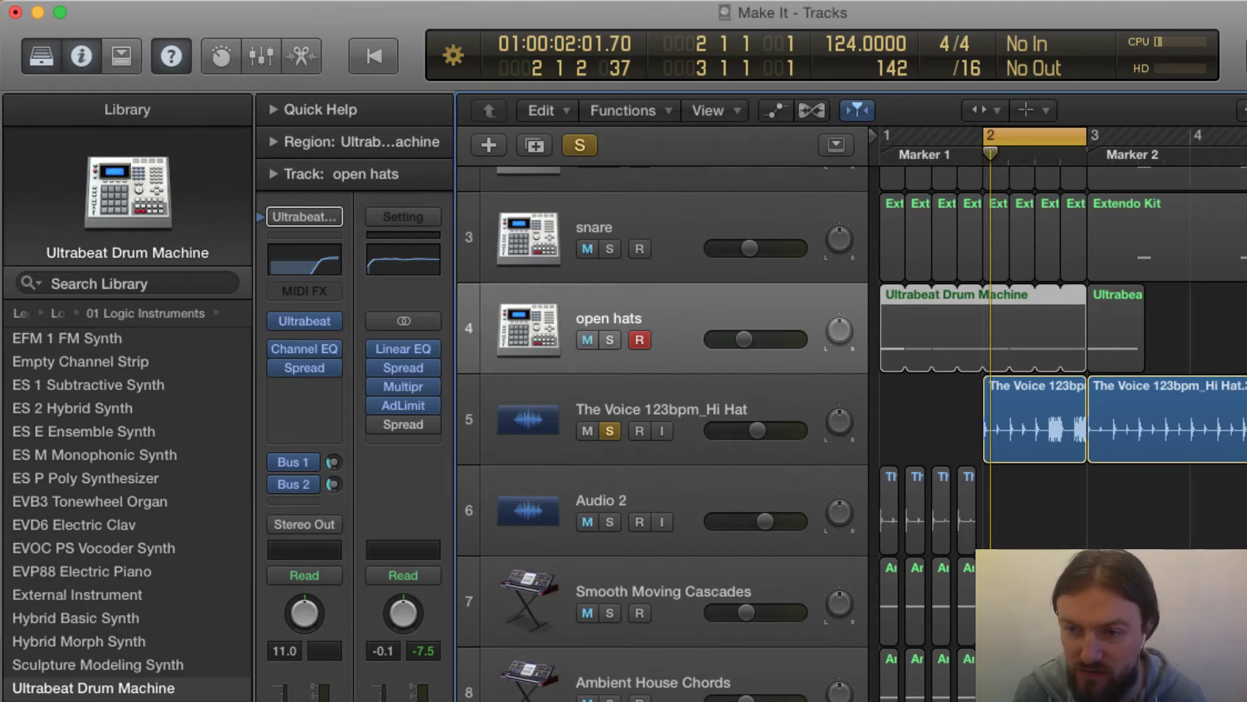
Play bar 2 with the hi-hat loop alone, then with the open hats, both snares and the kick also soloed
key(space)
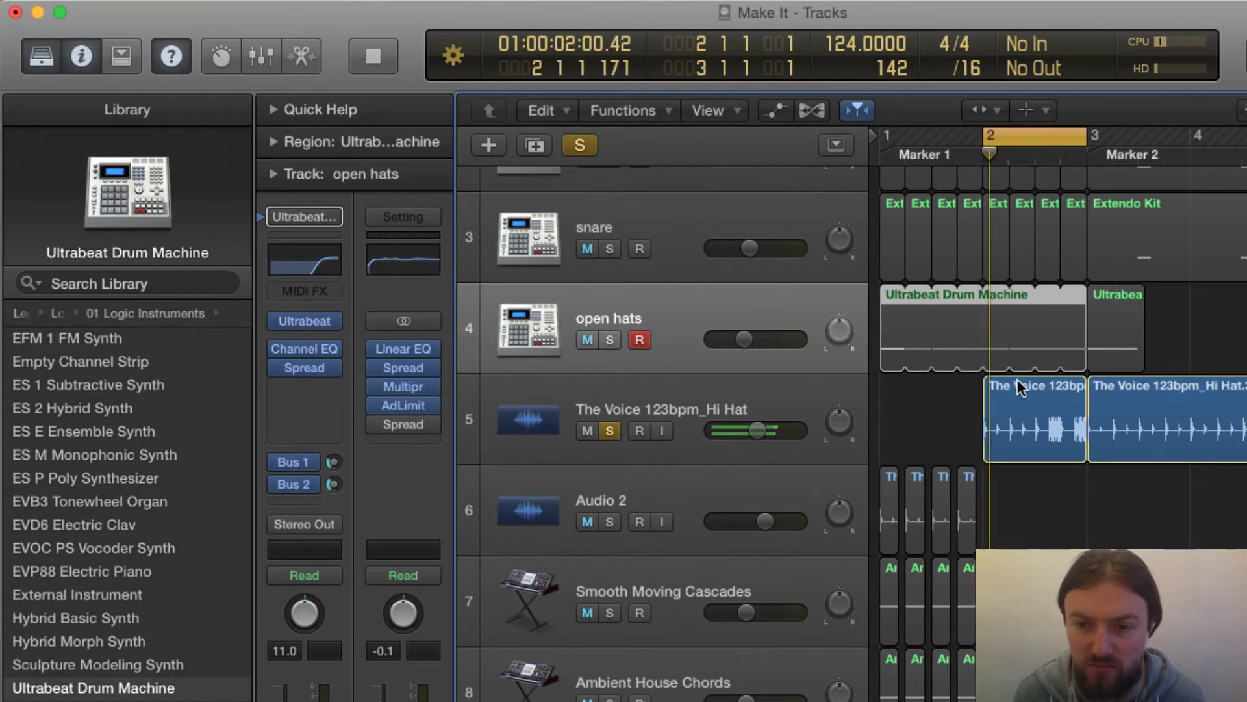
key(space)
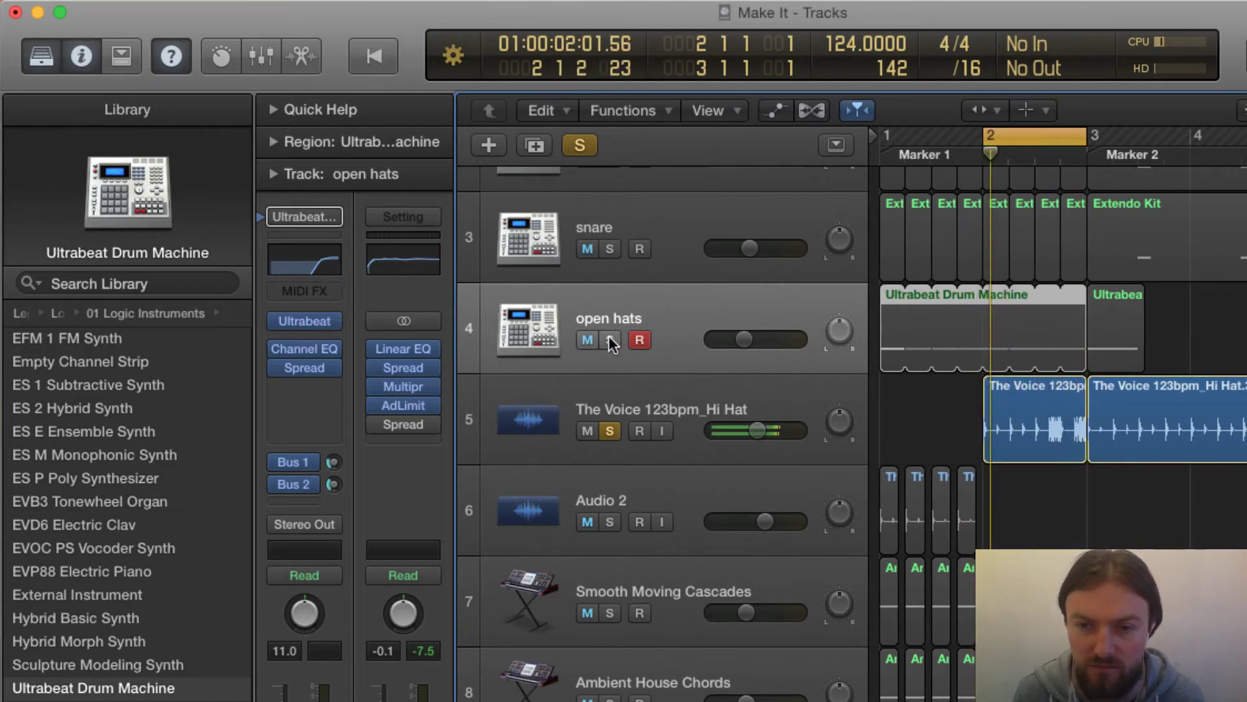
click(609, 339)
click(609, 249)
scroll(621, 325, up, 3)
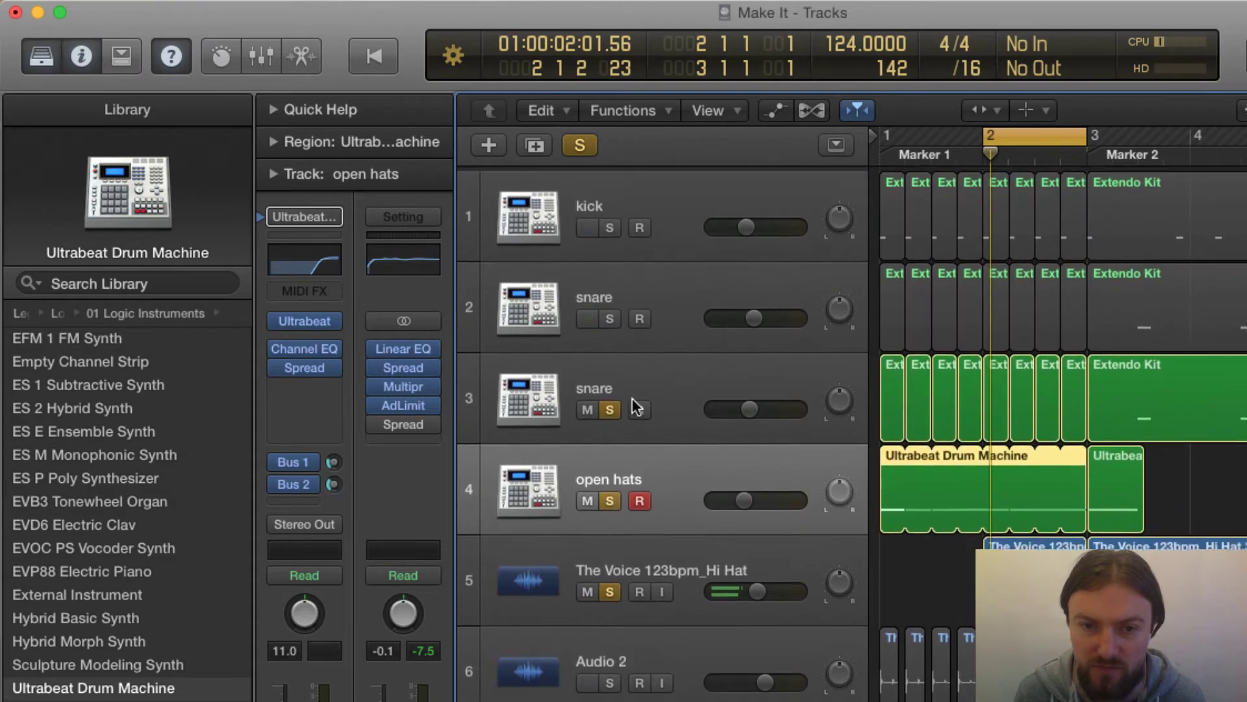
click(609, 313)
click(610, 226)
key(space)
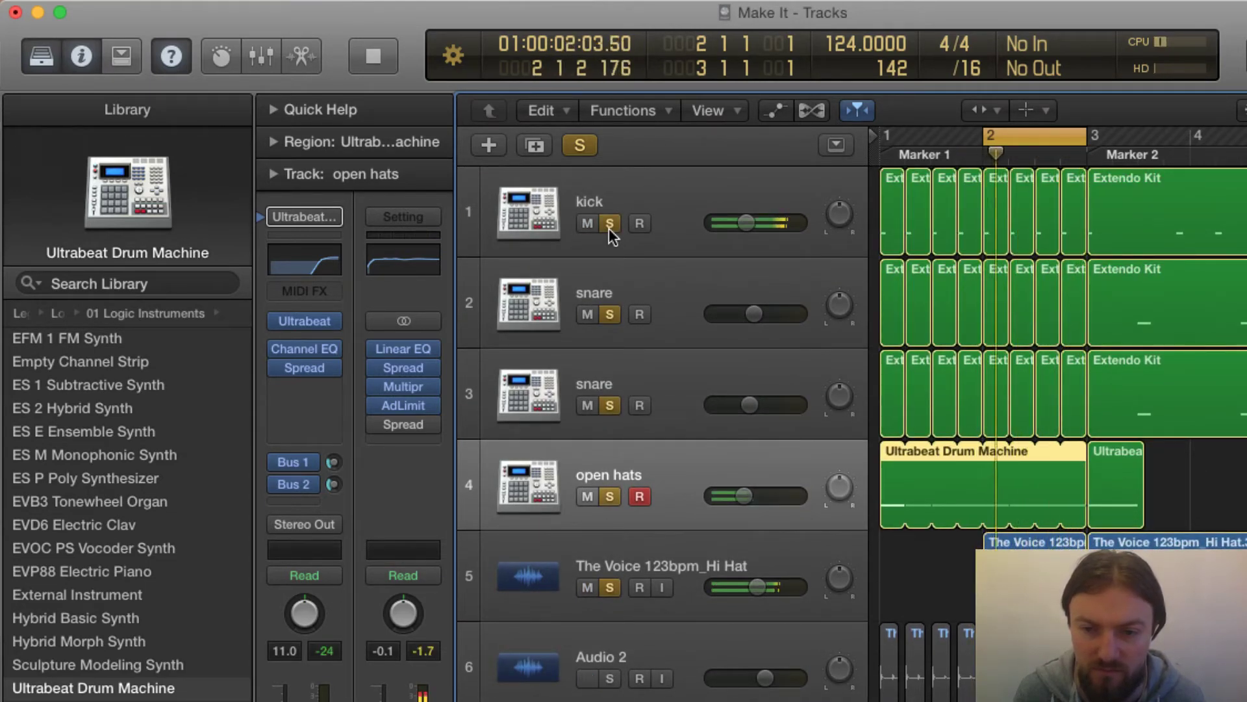
key(space)
Open the Voice 123bpm Hi Hat track's Channel EQ and play bar 2 with the EQ and Stereo Spread bypassed
click(683, 560)
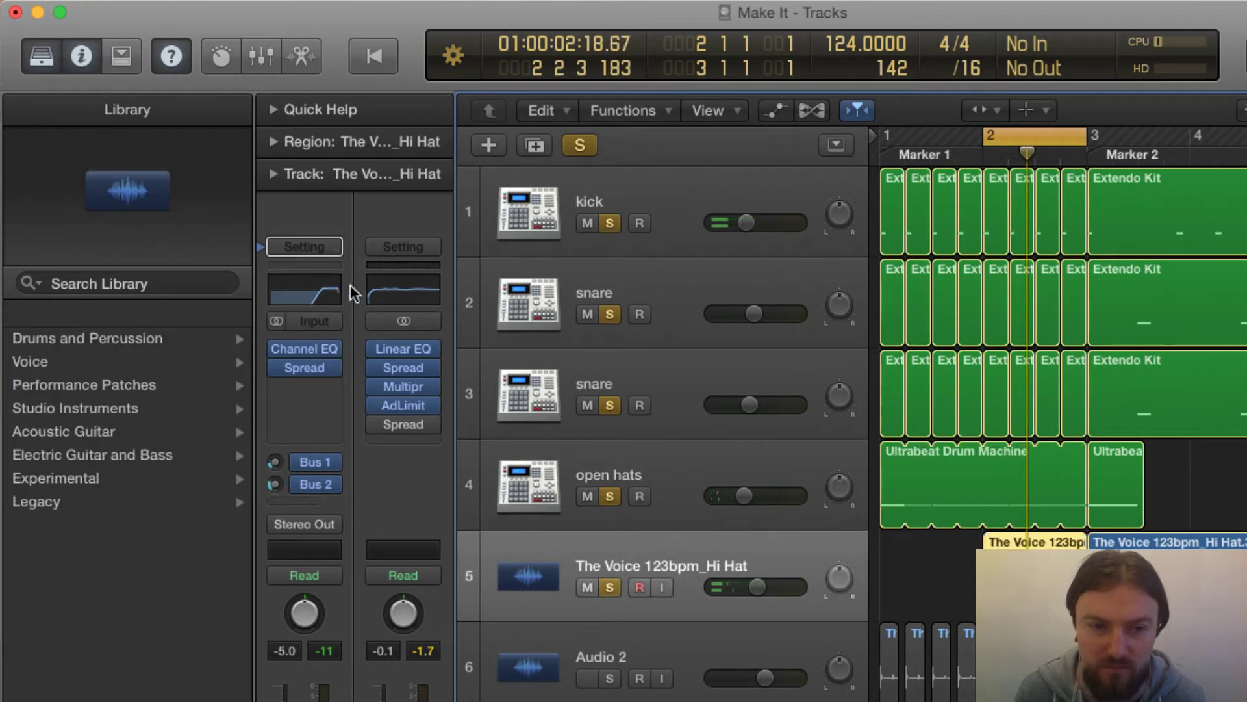
click(322, 298)
drag(315, 126, 913, 333)
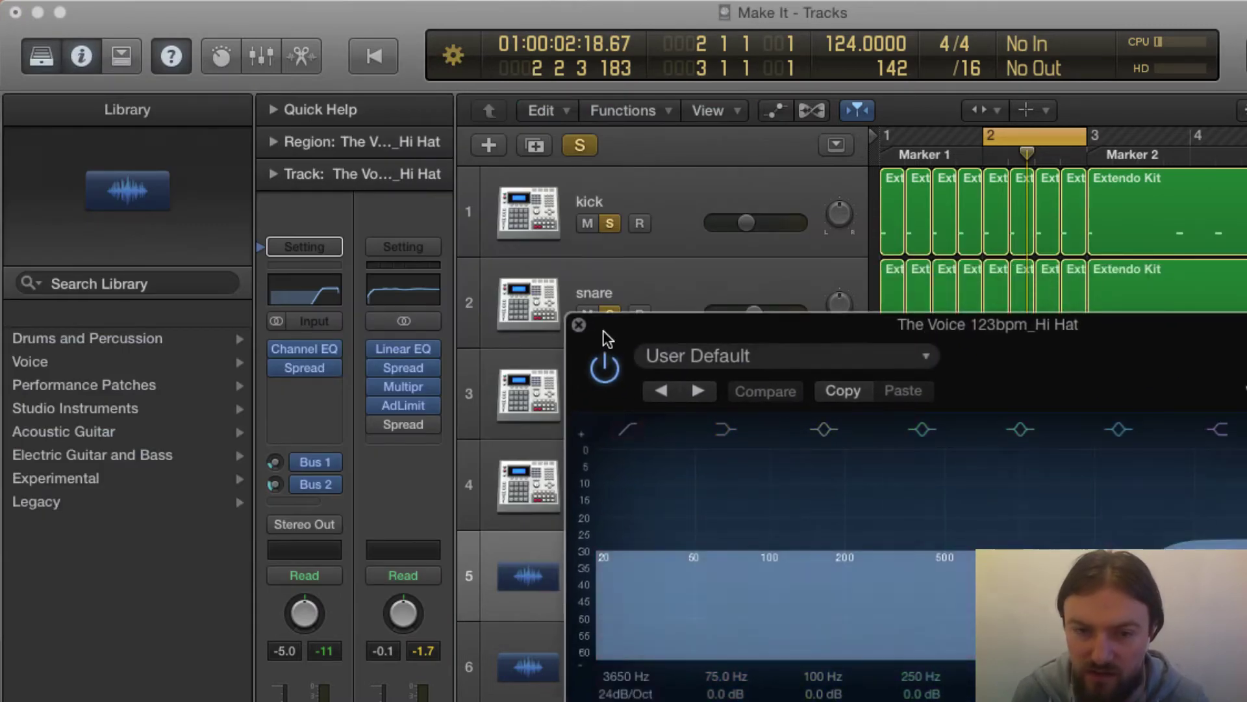
click(605, 369)
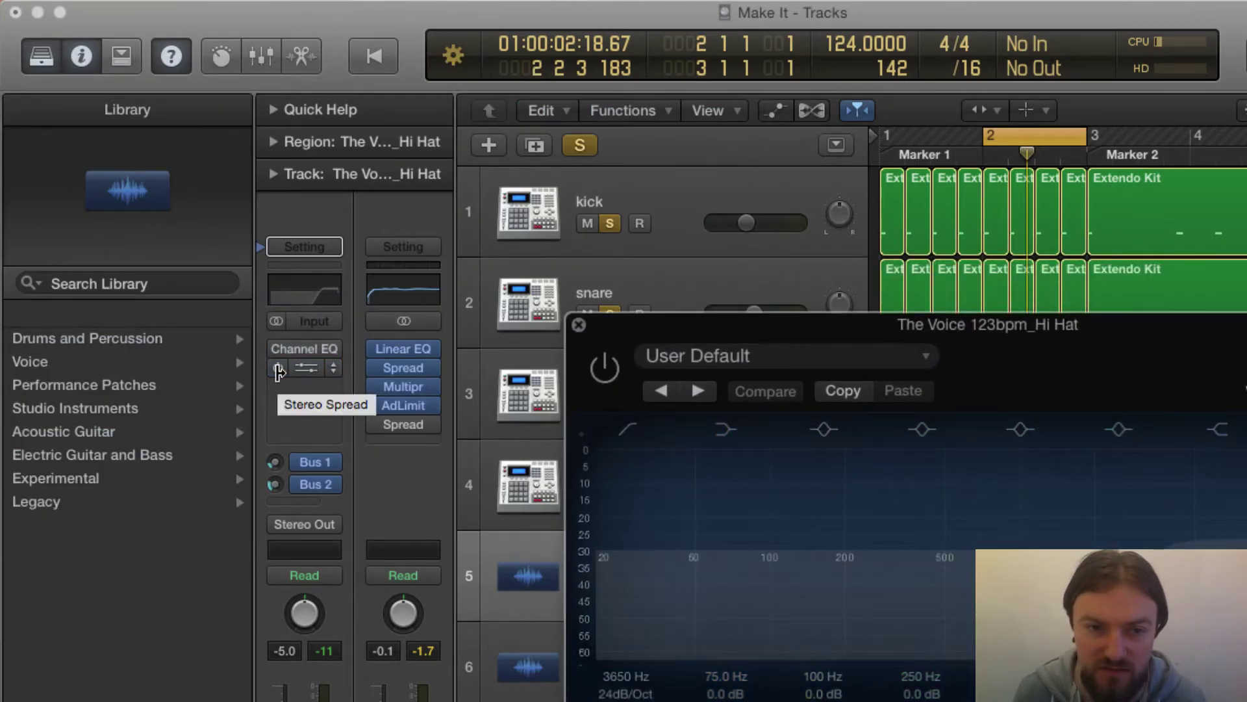
key(space)
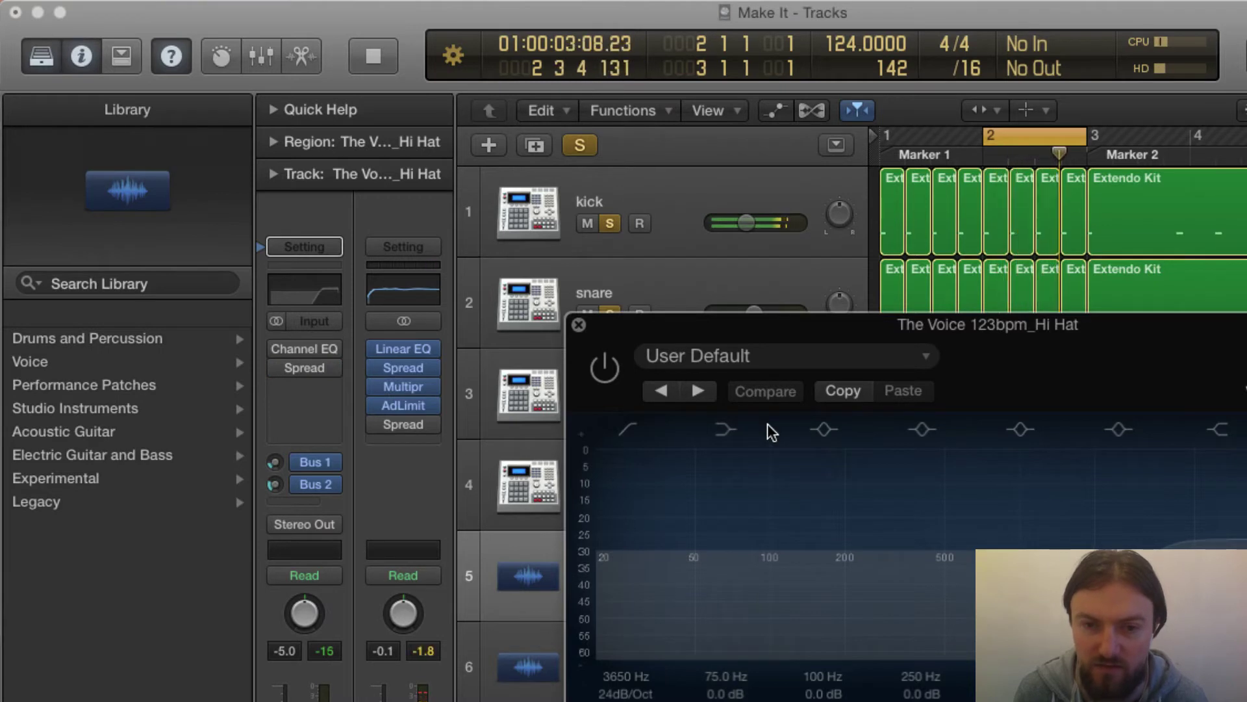
key(space)
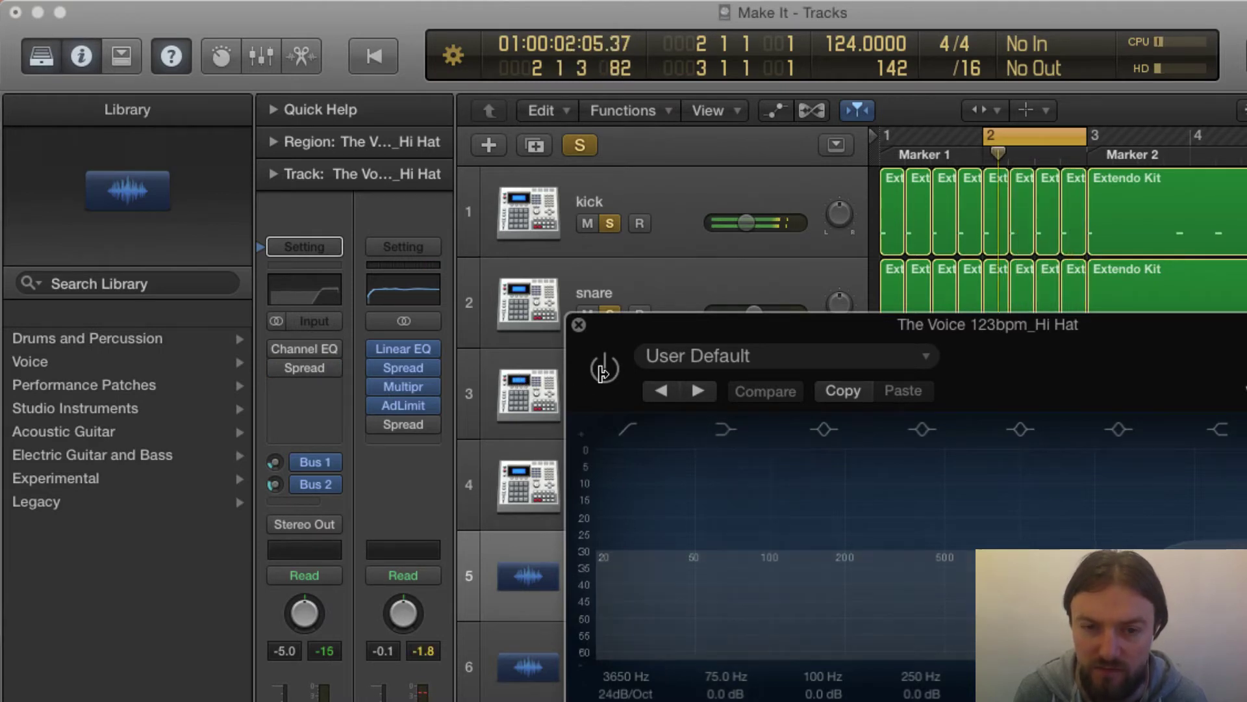
Re-enable the EQ and Stereo Spread, compare the Bus 2 send off and on during playback, and close the EQ window
click(603, 369)
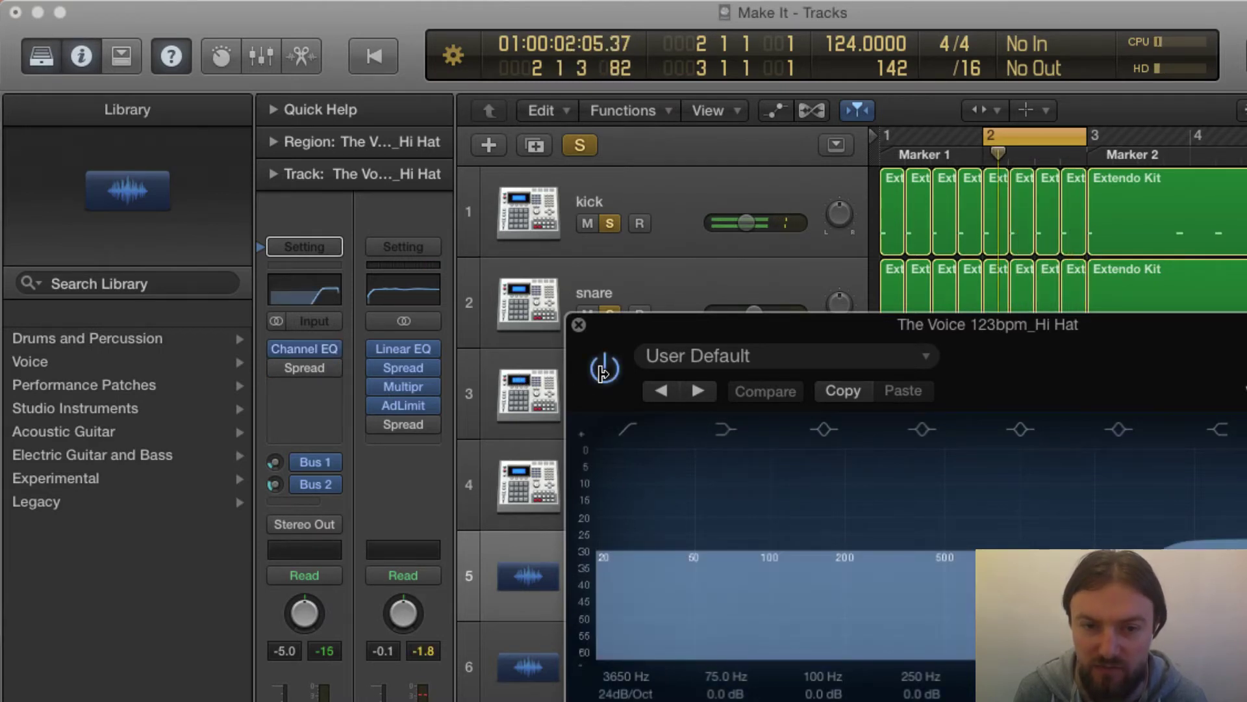
mouse_move(270, 365)
key(space)
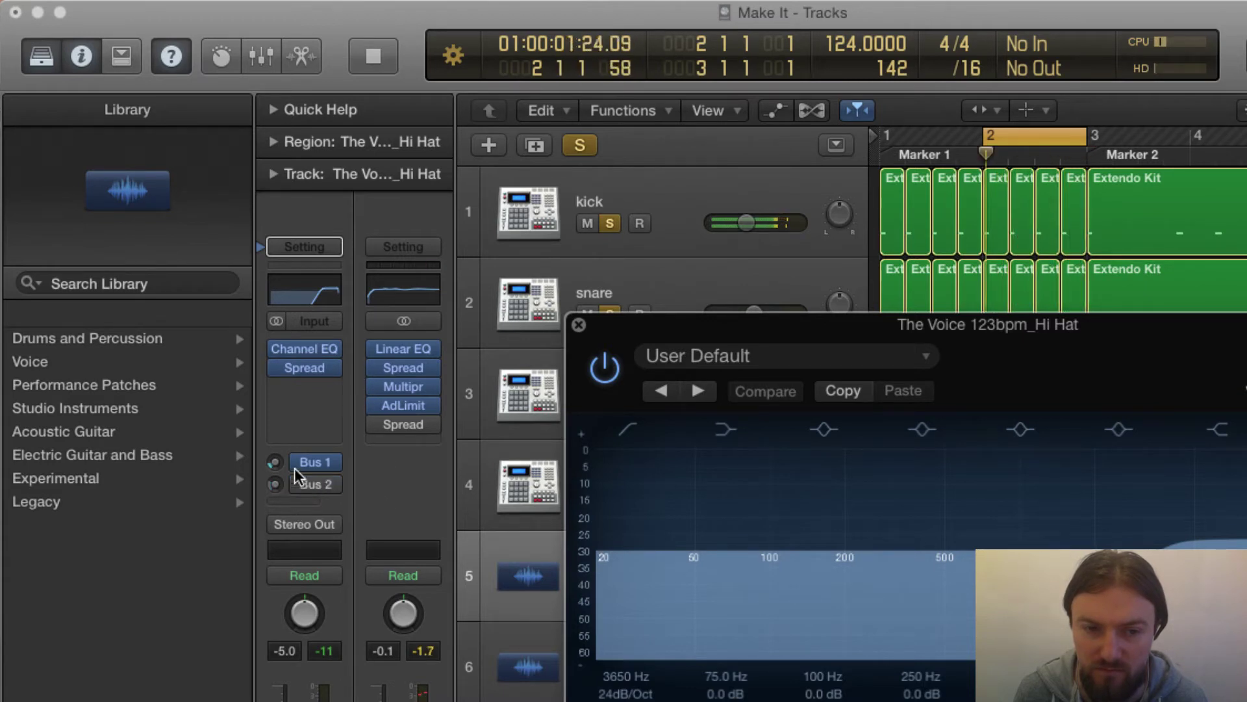
mouse_move(302, 488)
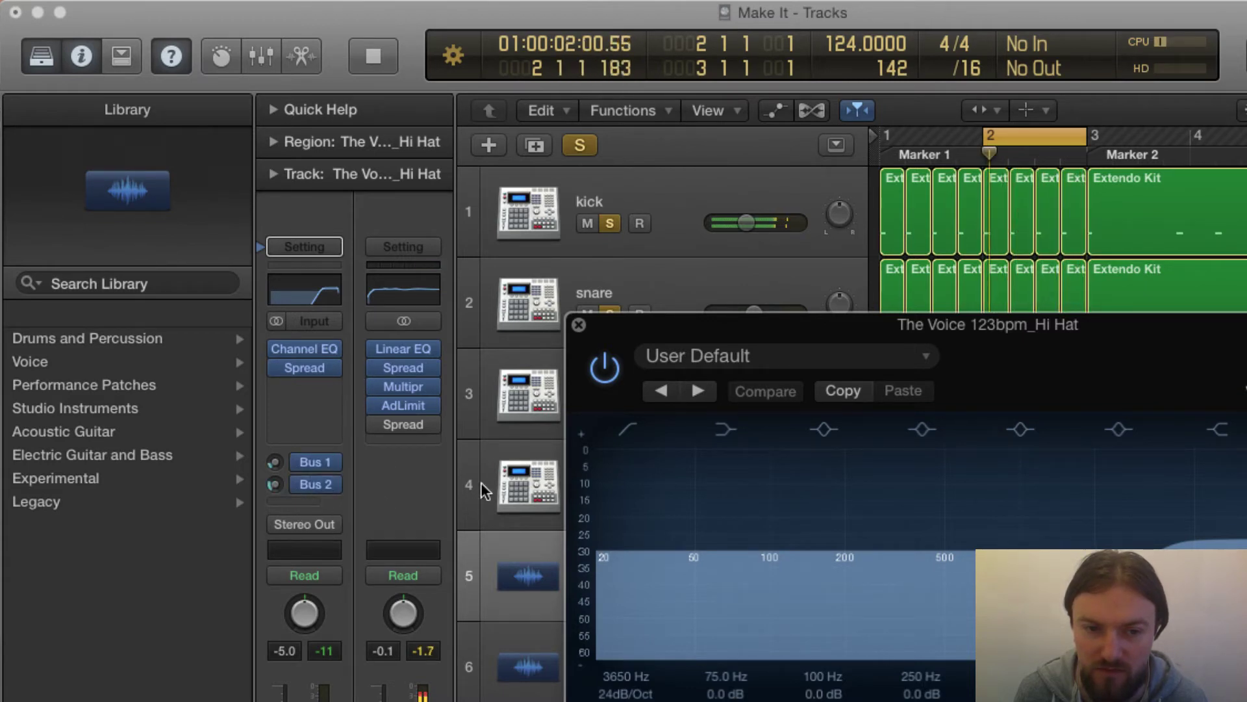
key(space)
click(579, 324)
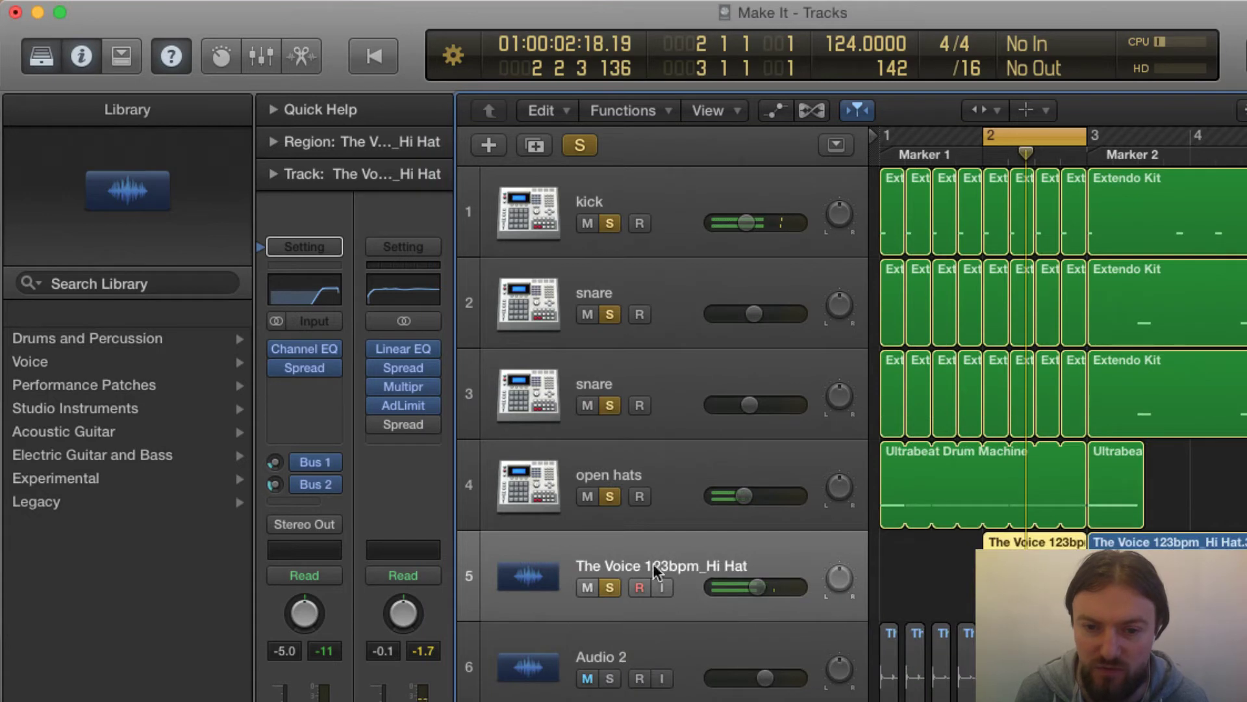
Turn off solo on all the drum and hi-hat tracks and solo the Audio 2 track
click(612, 584)
click(611, 497)
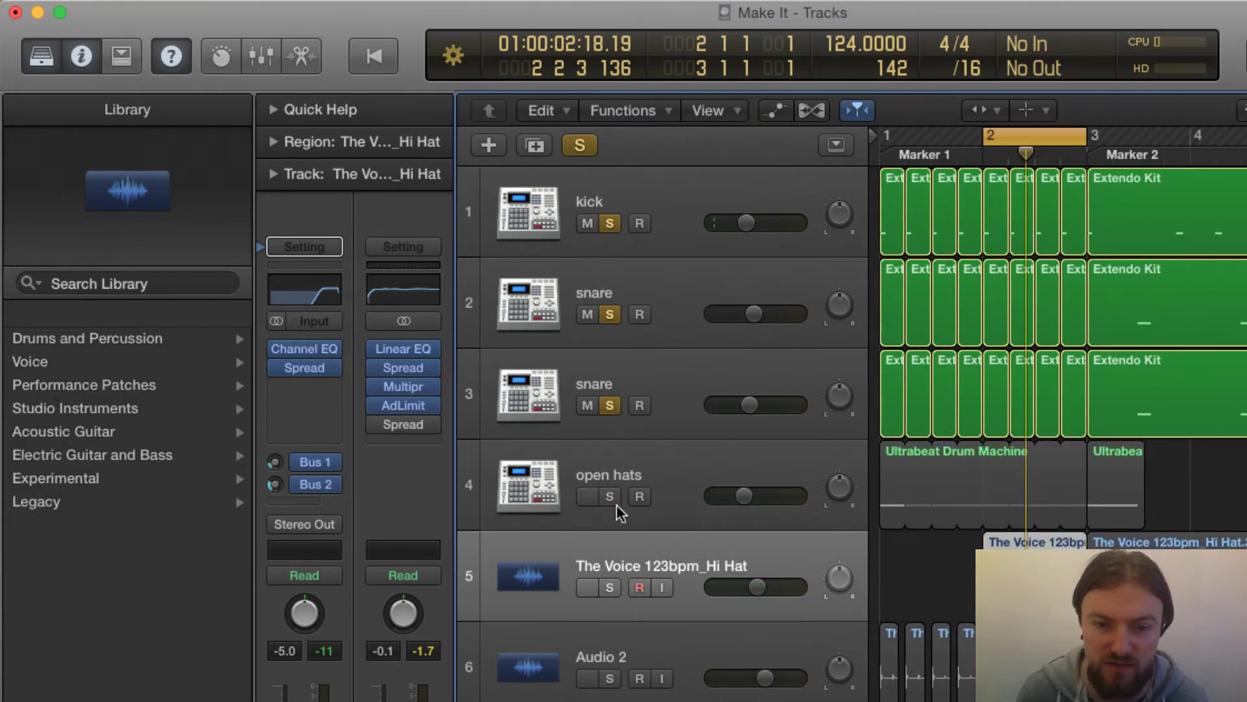
scroll(633, 609, down, 2)
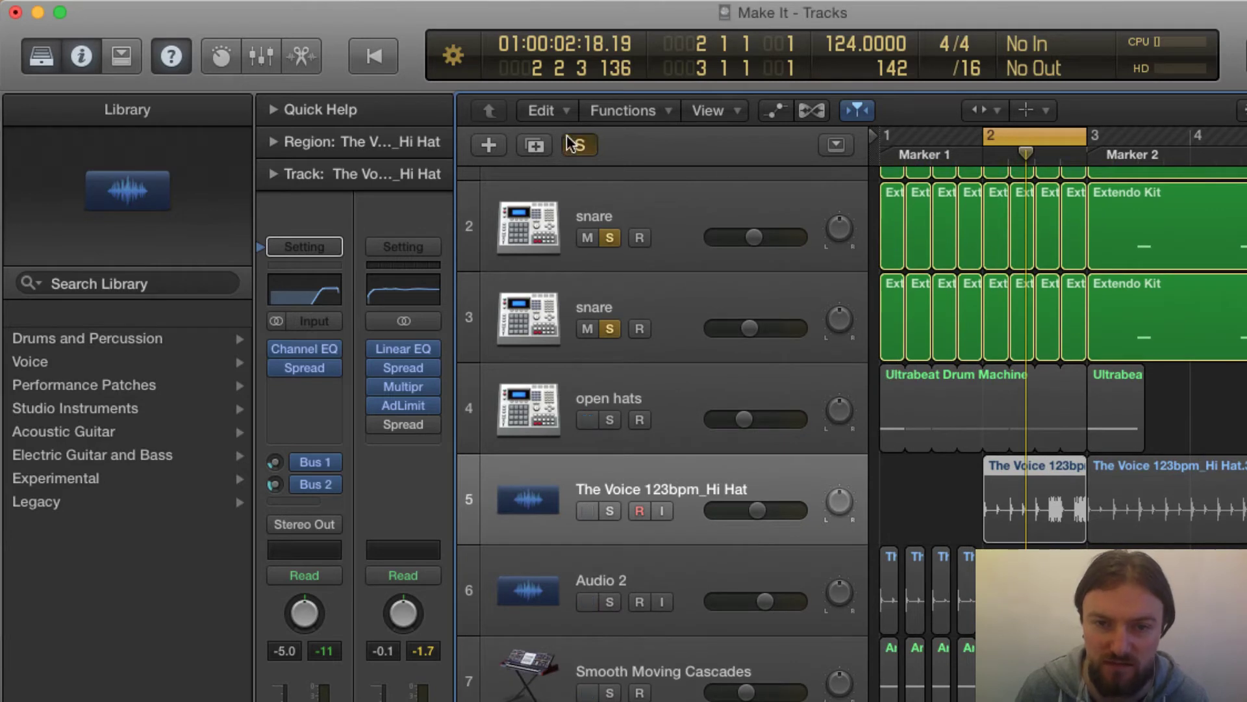
click(572, 144)
click(611, 602)
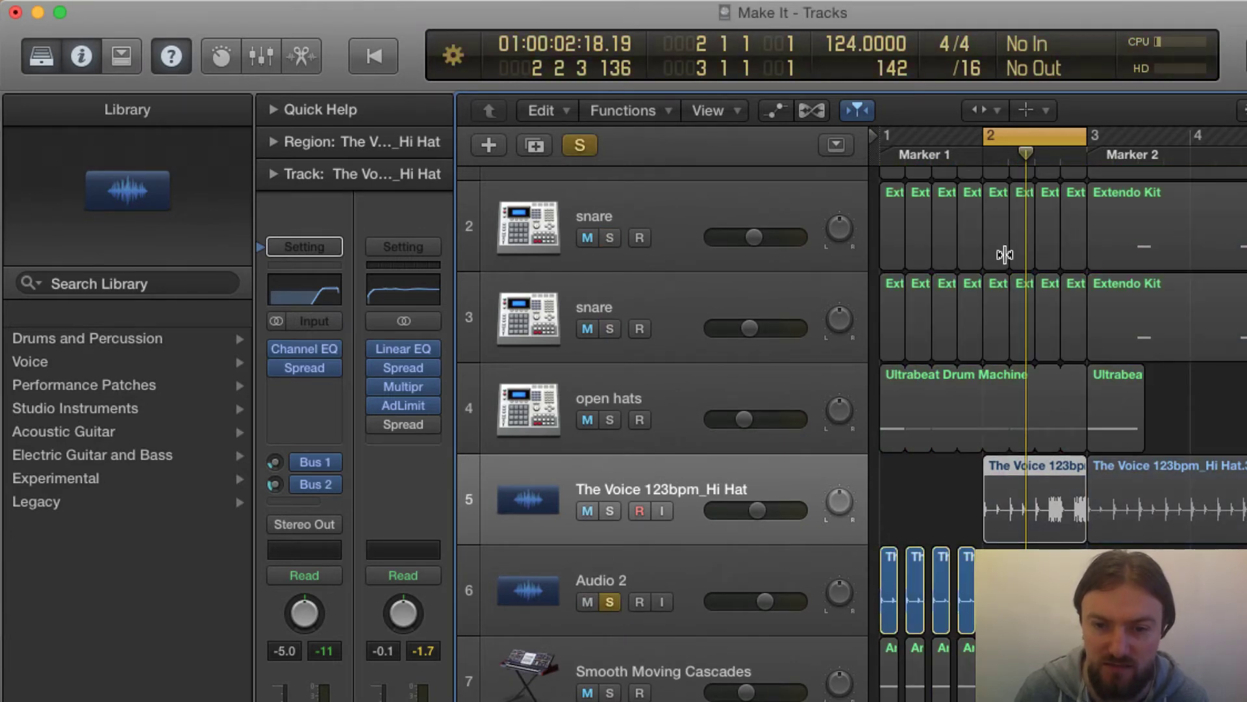
Play Audio 2 from bar 1, then move the cycle range to bar 1 and loop it
click(882, 153)
key(space)
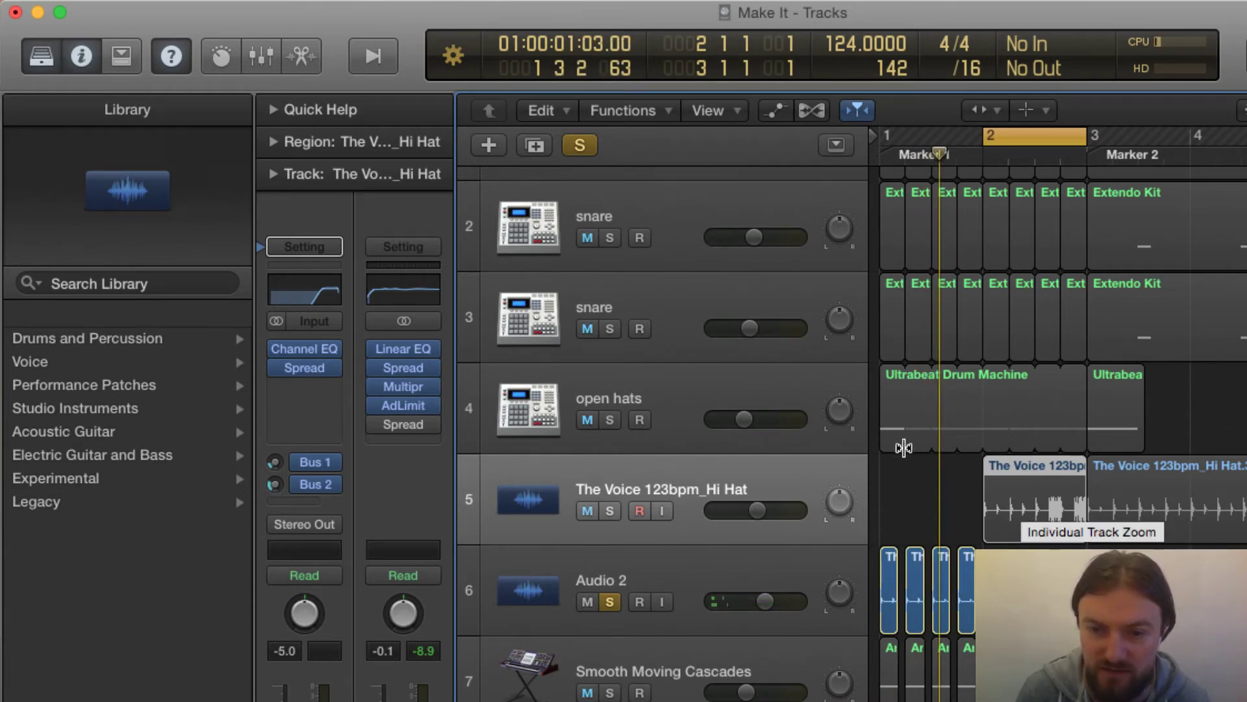
drag(1004, 135, 899, 134)
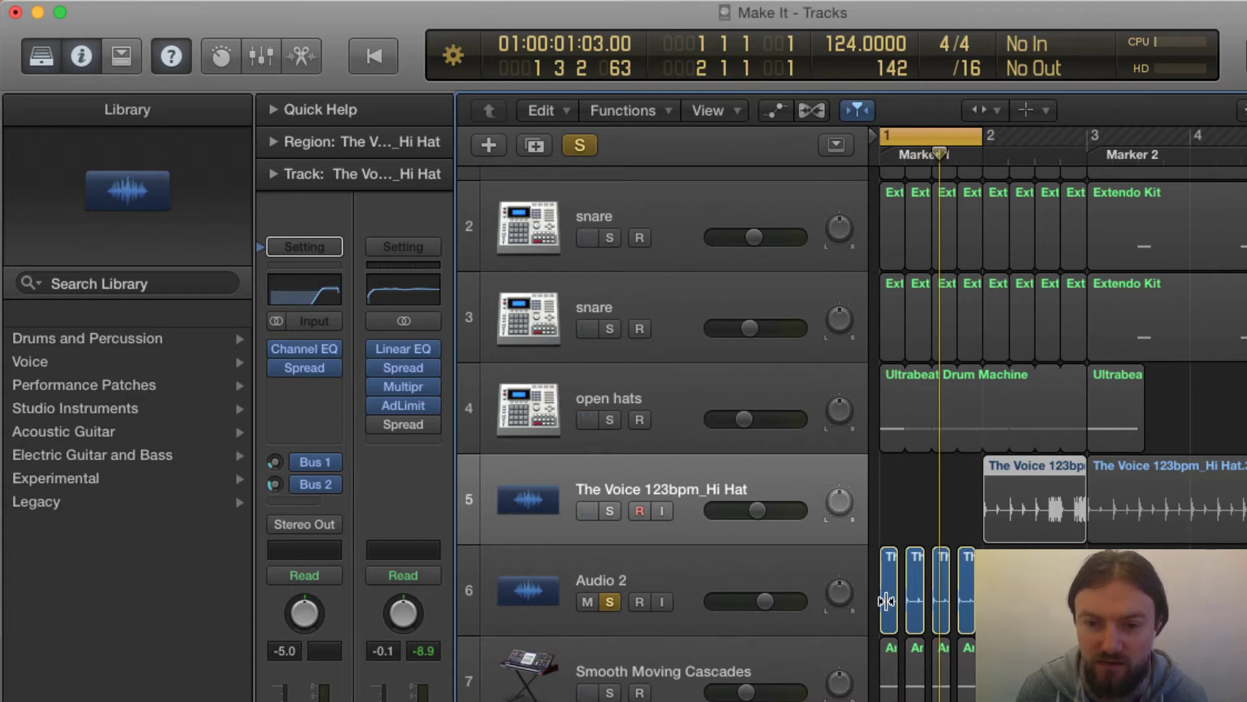
key(space)
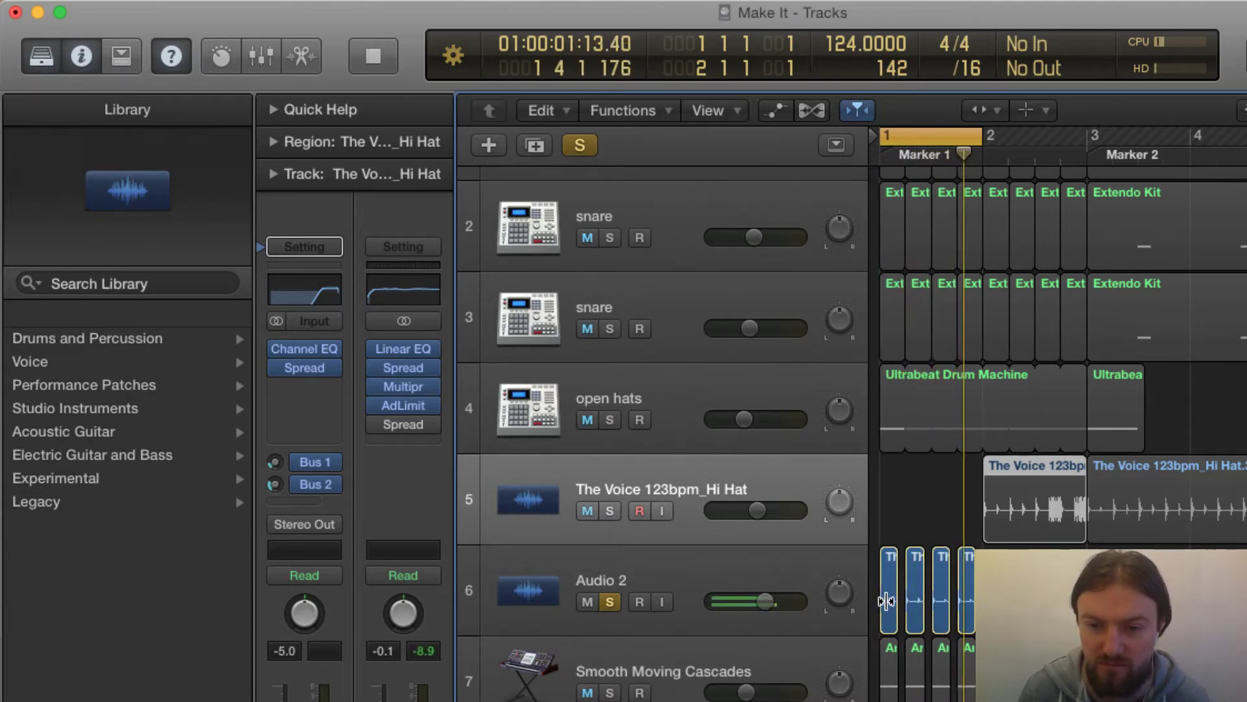
Extend the cycle to cover bars 1 and 2, play Audio 2 with the hi-hat loop soloed, and show Audio 2's channel strip
drag(974, 138, 1090, 139)
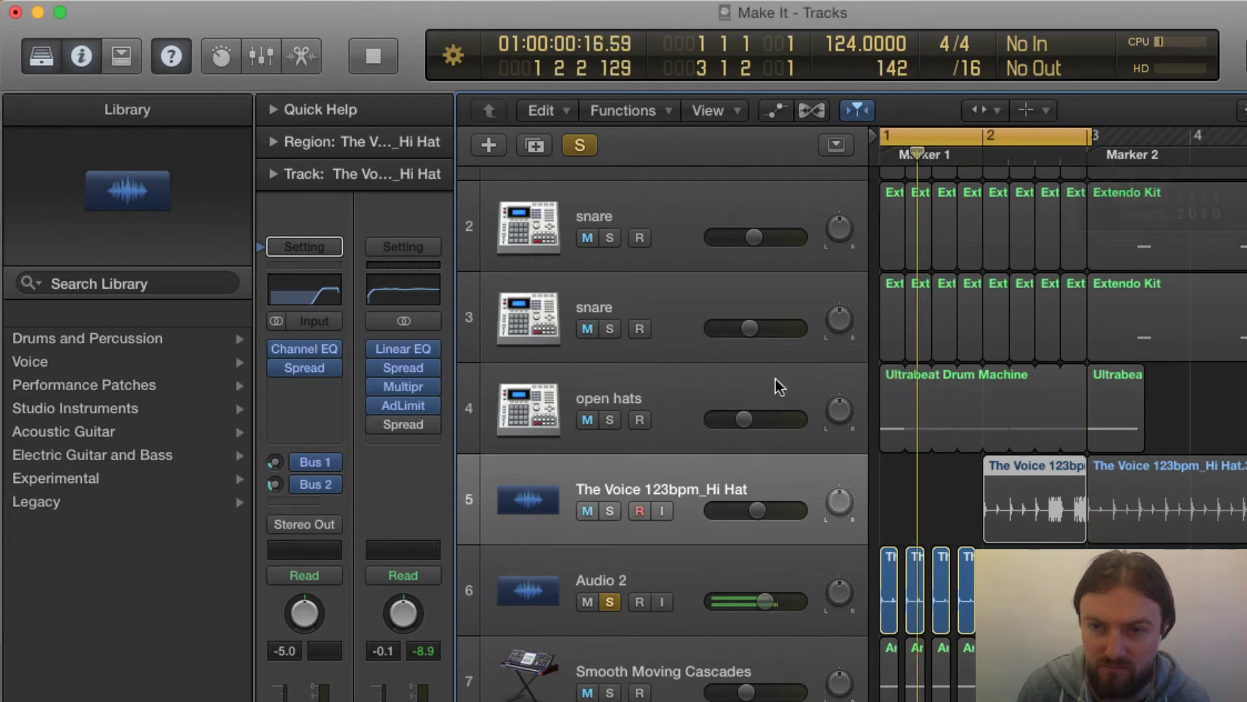
click(604, 512)
drag(1081, 138, 1078, 139)
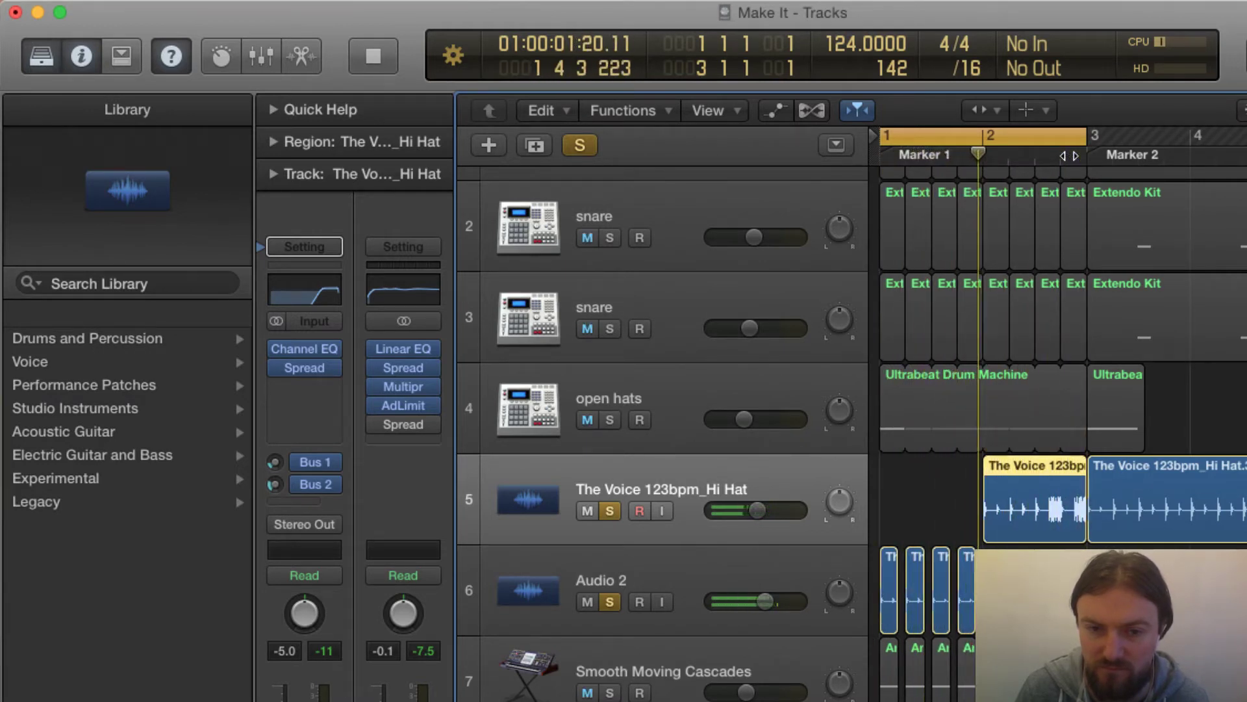
click(722, 580)
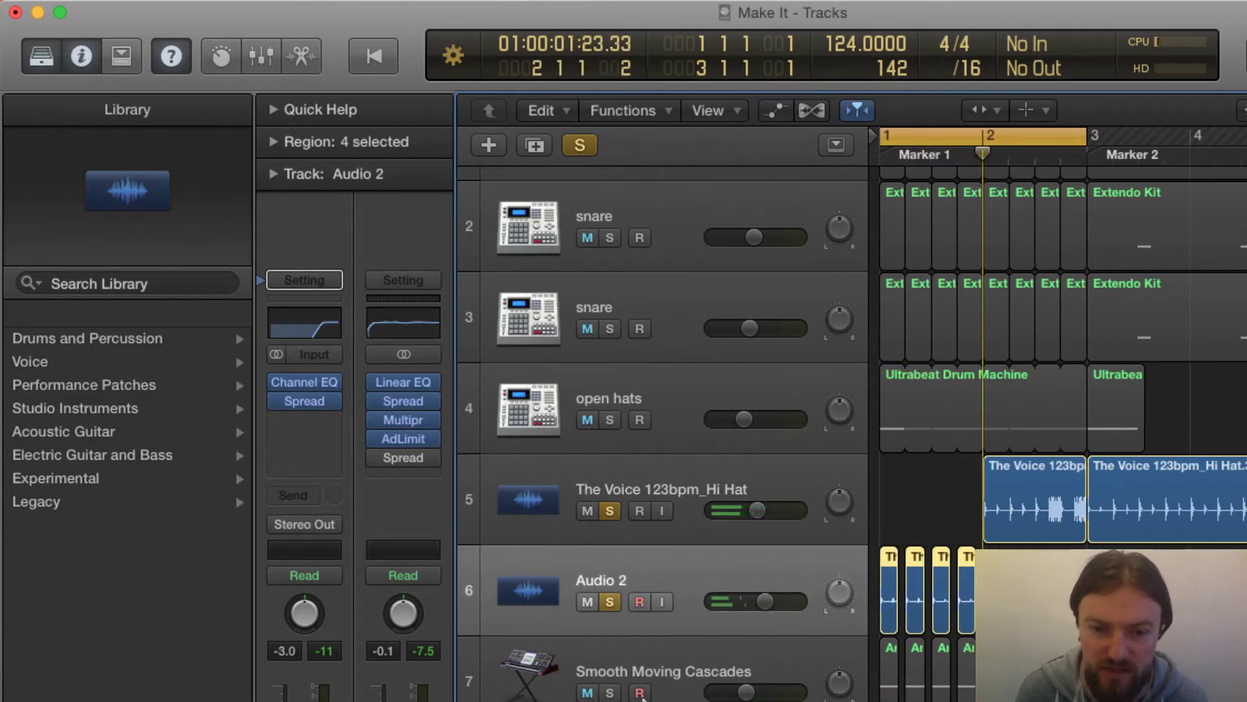
Solo only the Smooth Moving Cascades track in place of Audio 2 and the hi-hat loop, and play from bar 1
click(609, 692)
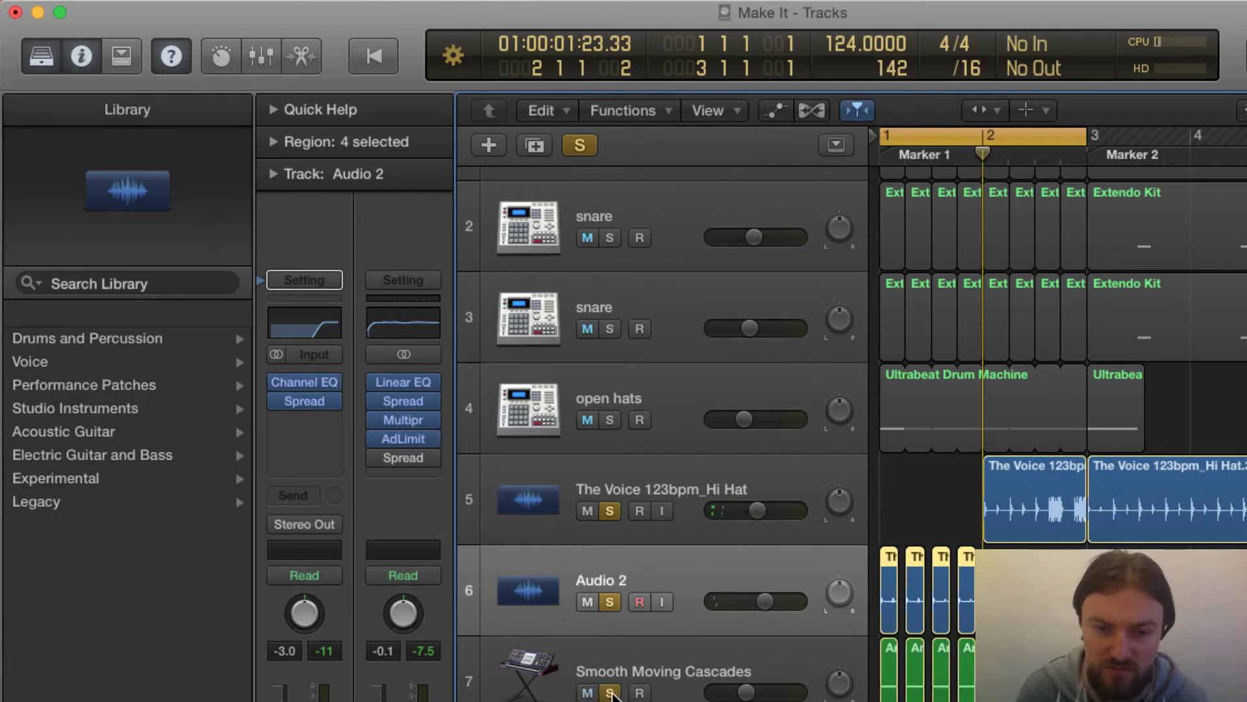
click(609, 601)
click(609, 511)
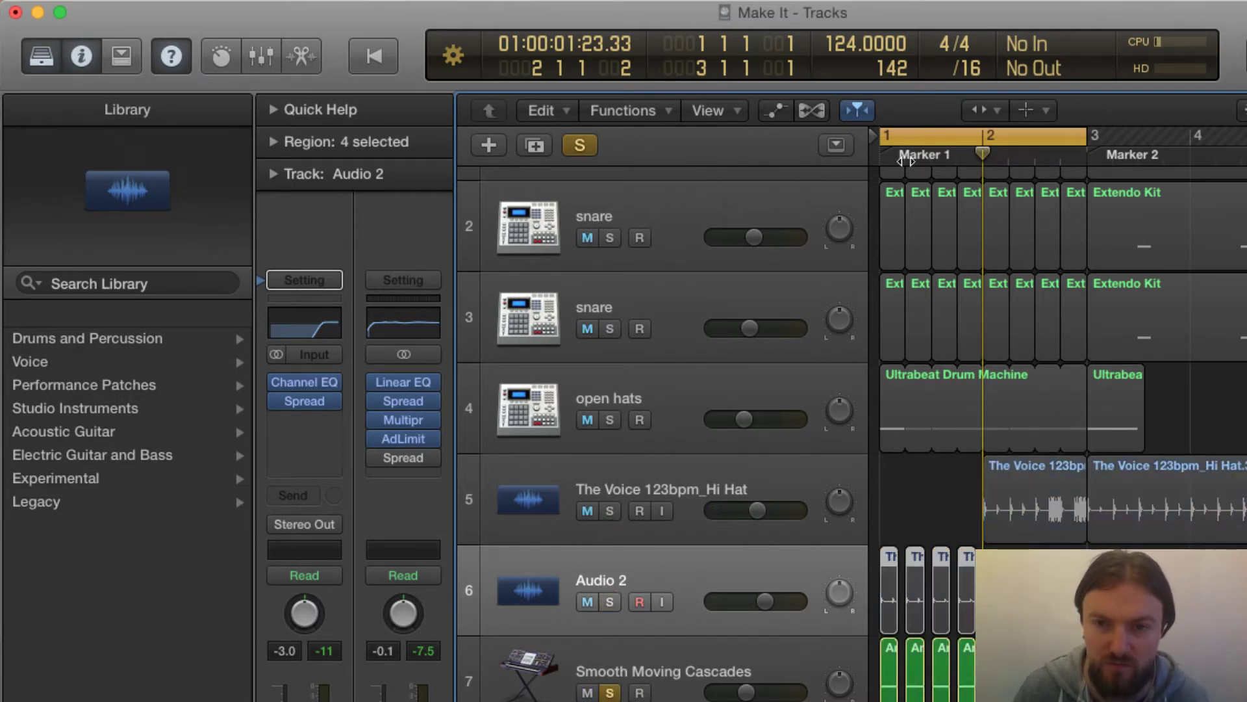
click(883, 156)
key(space)
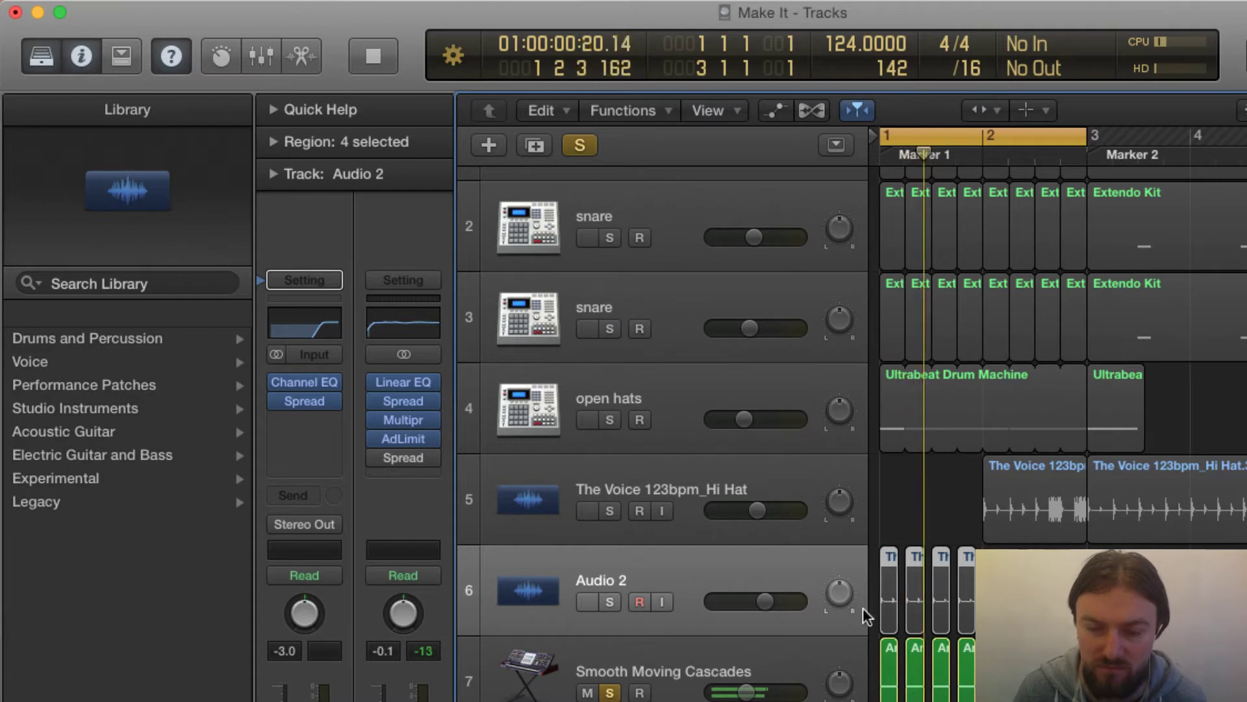
key(space)
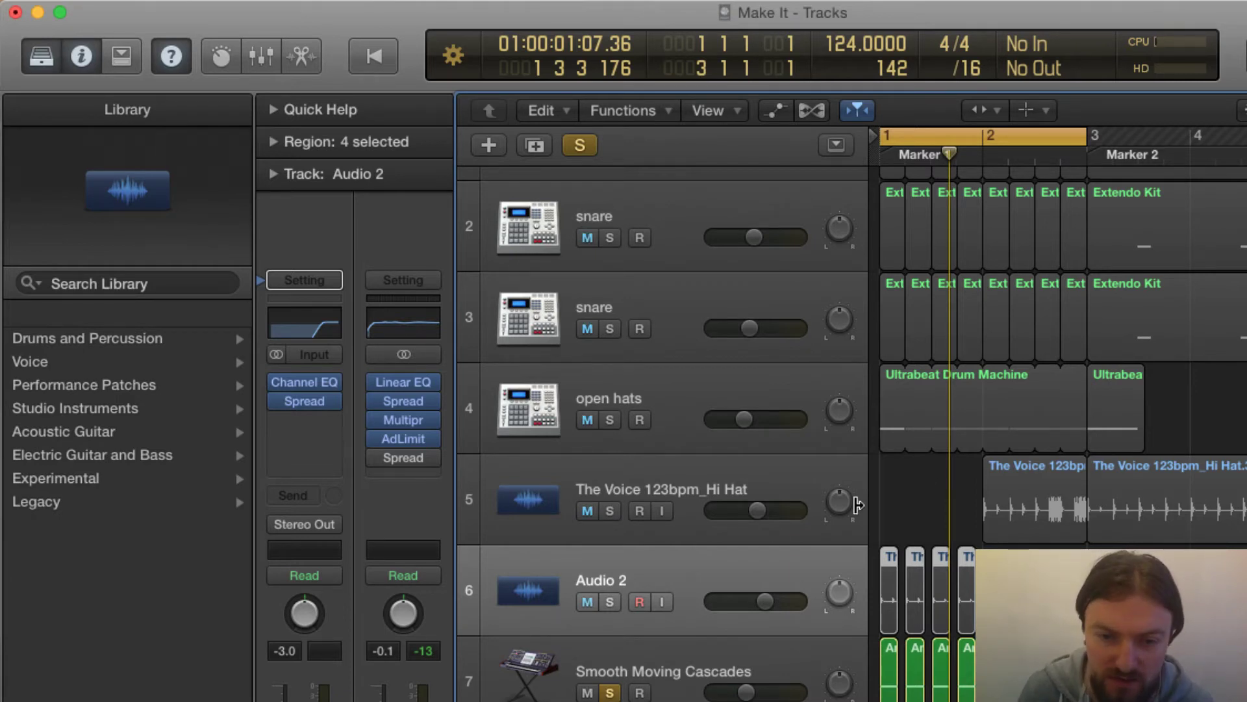
Select the Smooth Moving Cascades track, open its EXS24 instrument to examine the settings, and close it
click(684, 684)
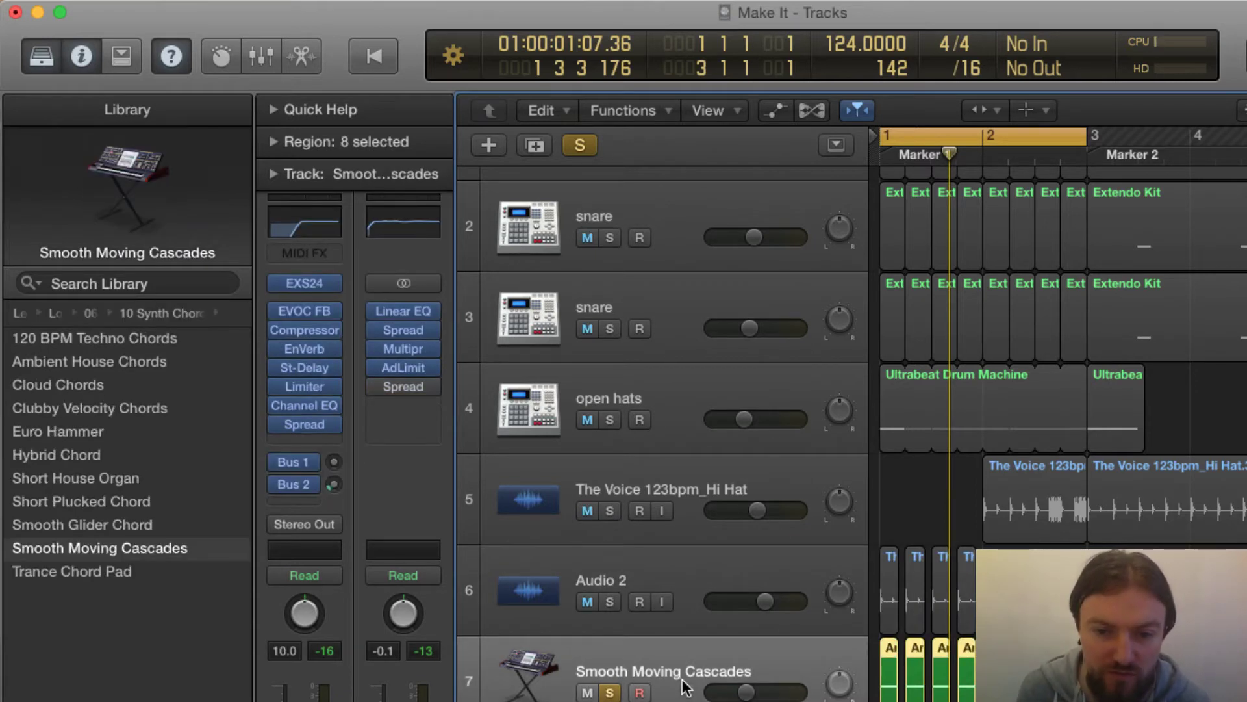
click(307, 283)
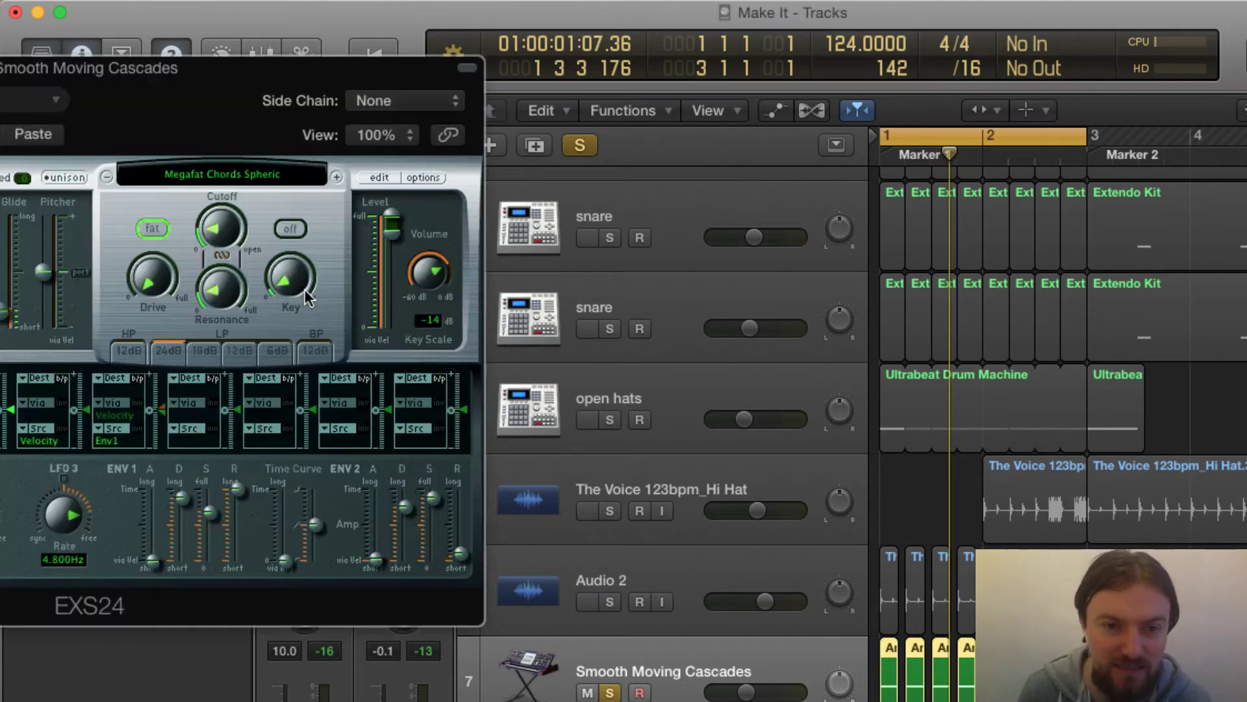
drag(108, 71, 916, 195)
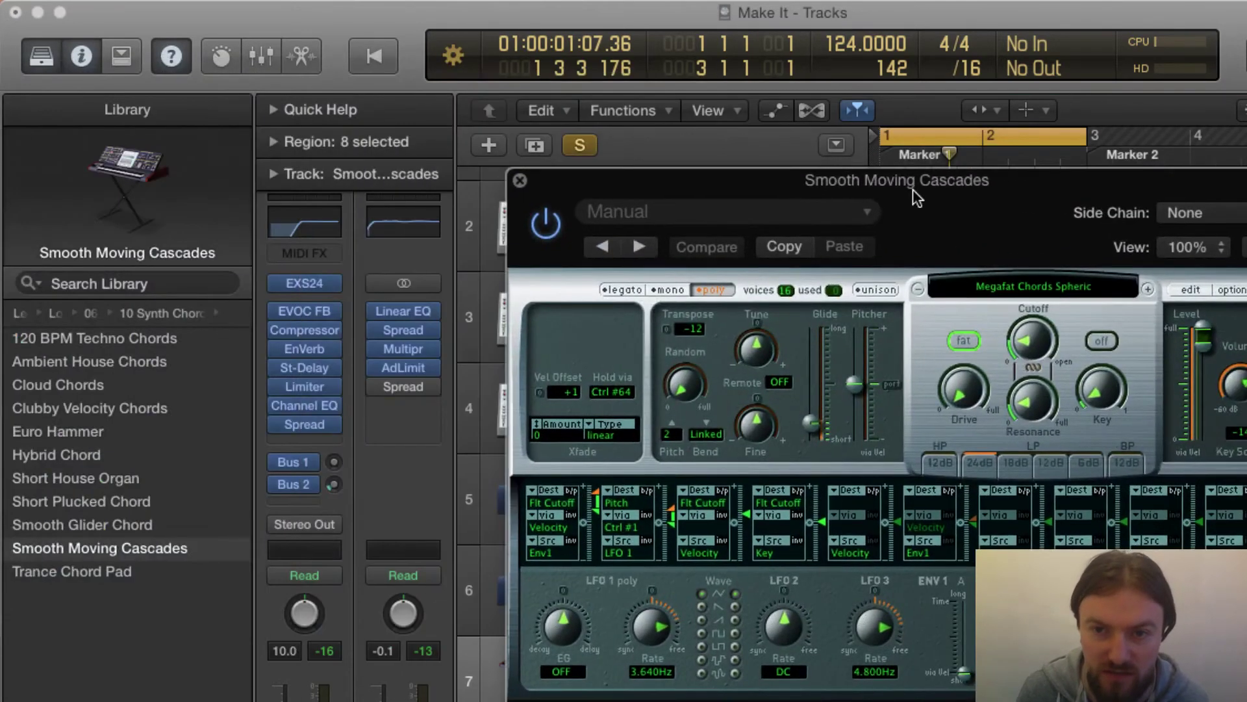
click(519, 180)
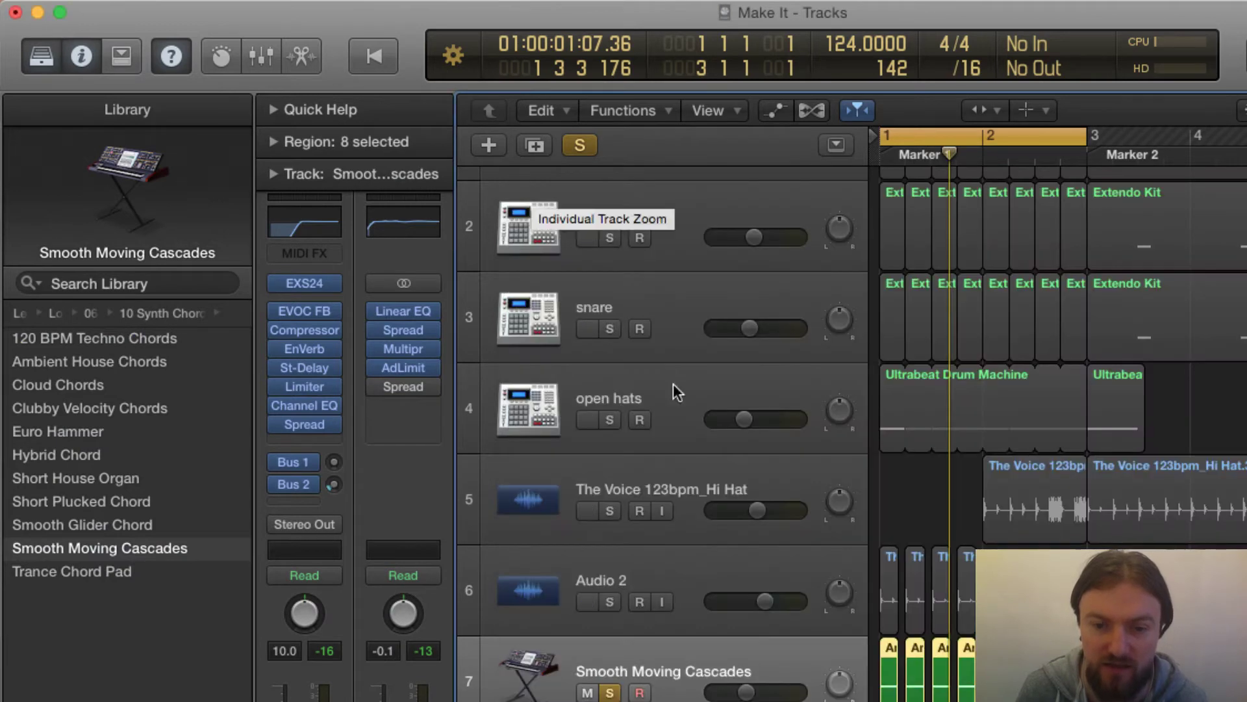
Open the Smooth Moving Cascades regions in the Piano Roll, audition C4 and a higher key, and play the cycle
double_click(894, 677)
click(912, 623)
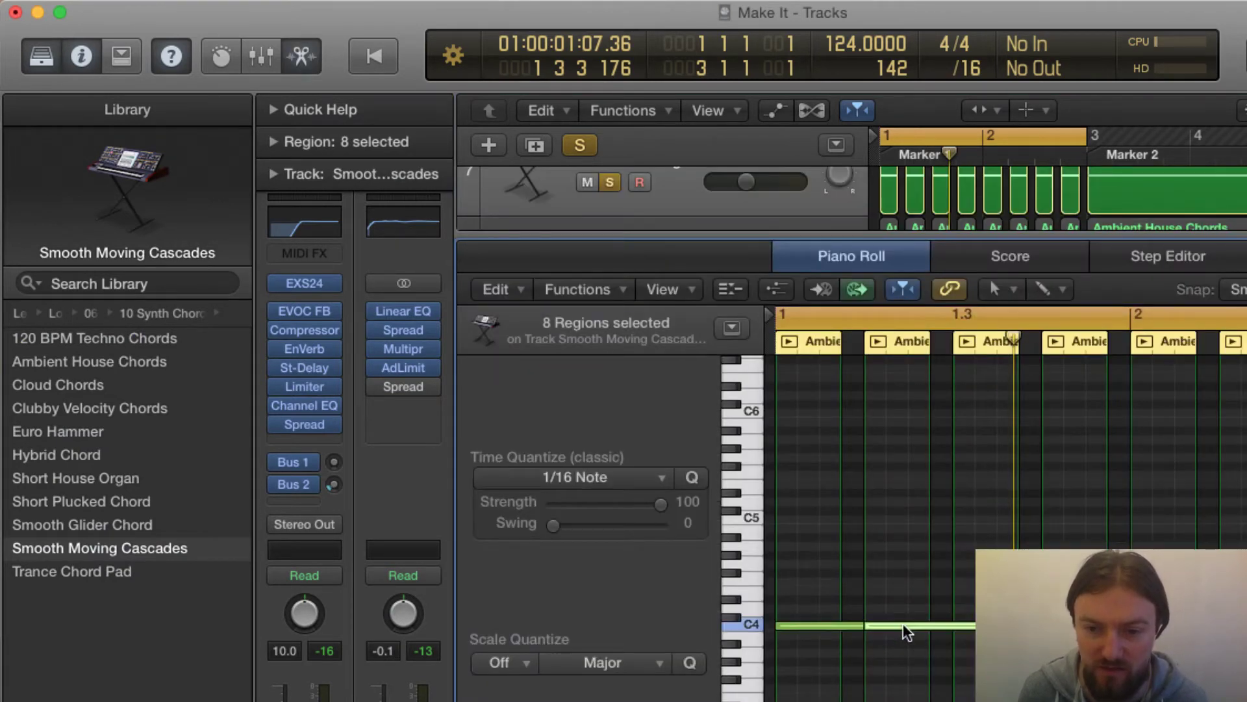
click(754, 621)
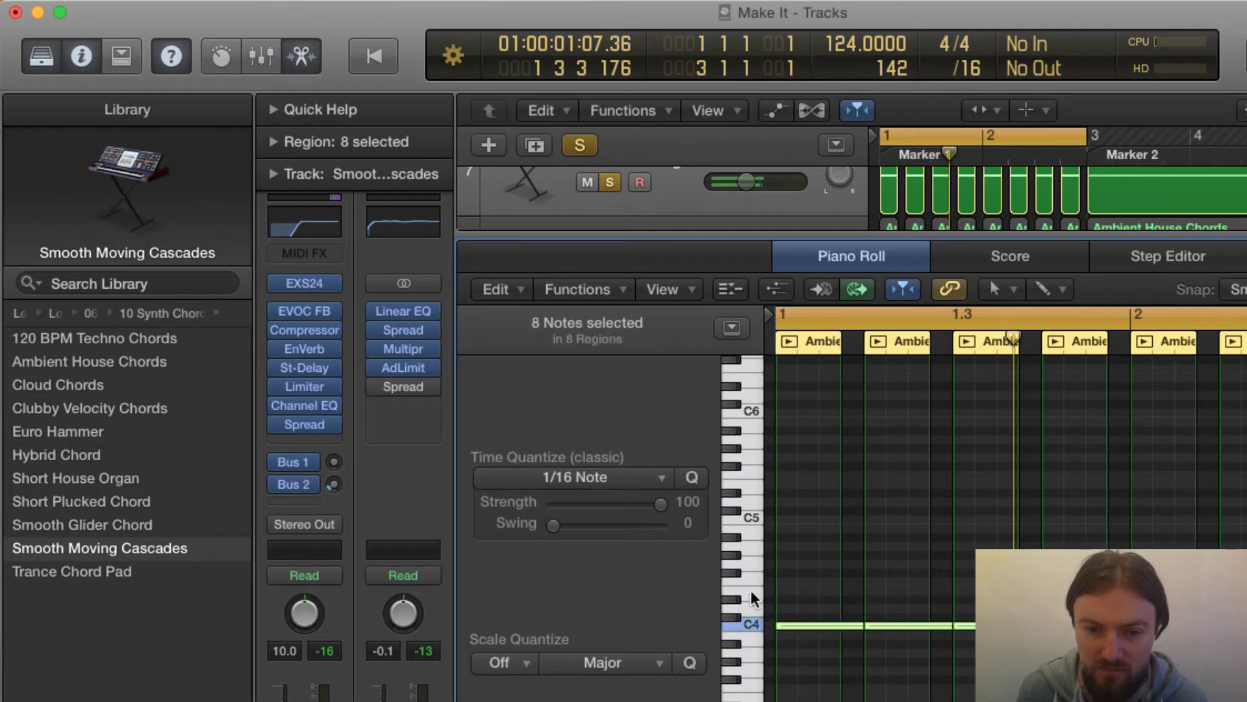
click(750, 579)
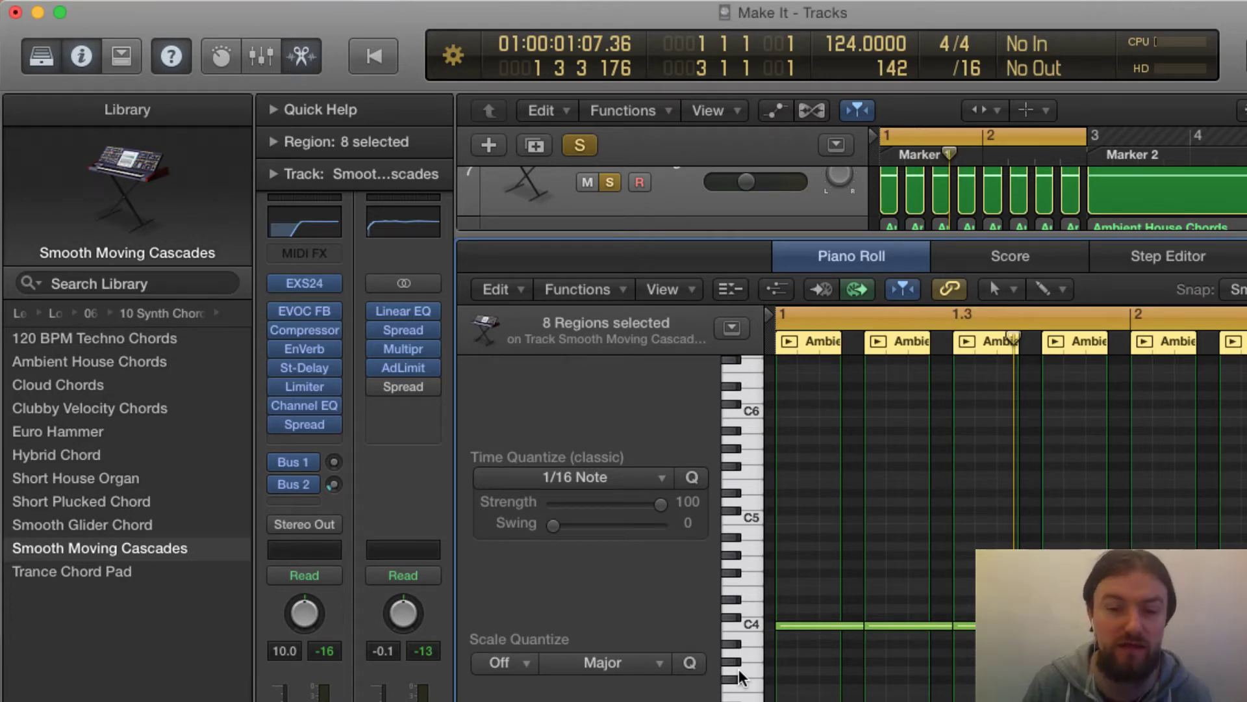
click(749, 620)
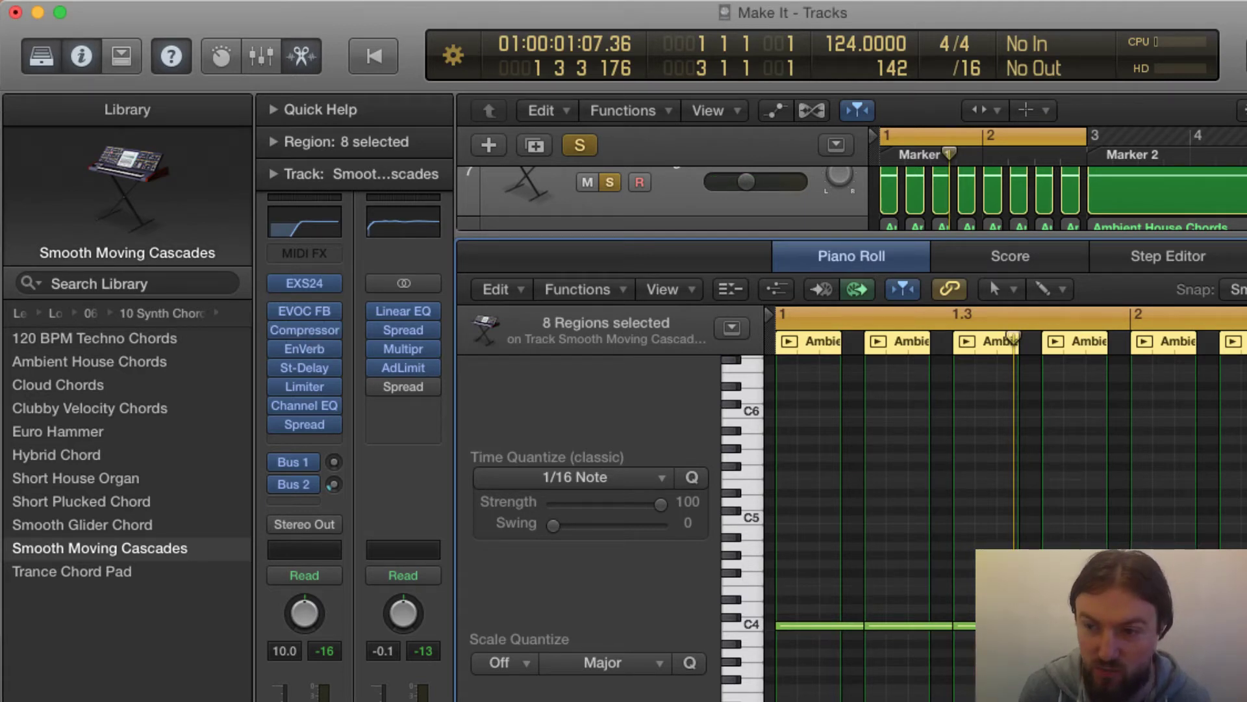
key(space)
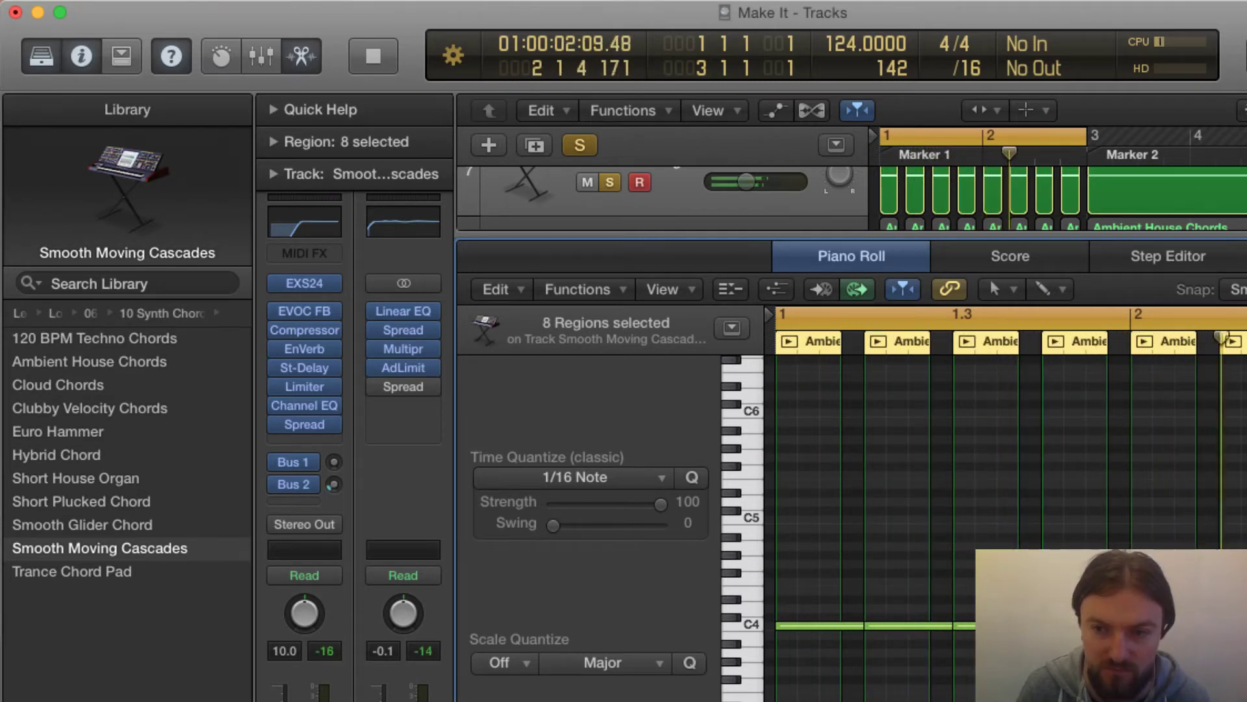
Stop playback and bypass every audio effect on the Smooth Moving Cascades channel strip, from EVOC FB down to Spread
key(space)
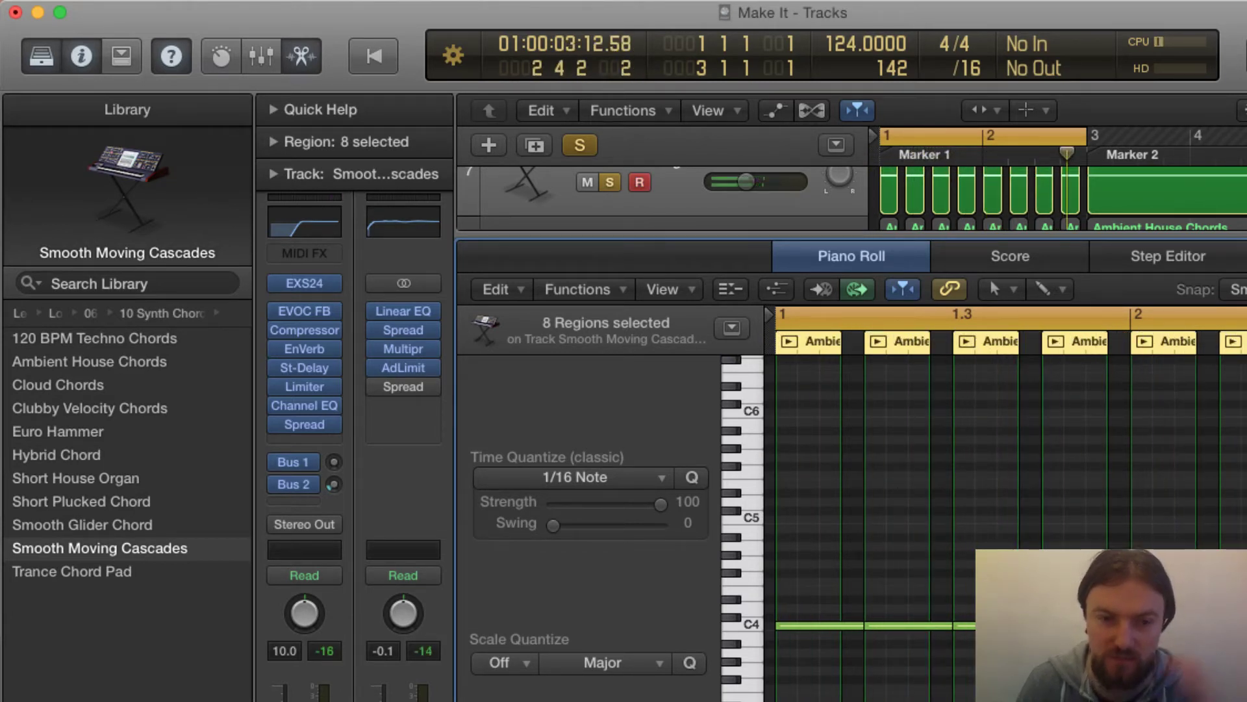
drag(275, 426, 275, 368)
click(276, 370)
click(275, 347)
click(274, 320)
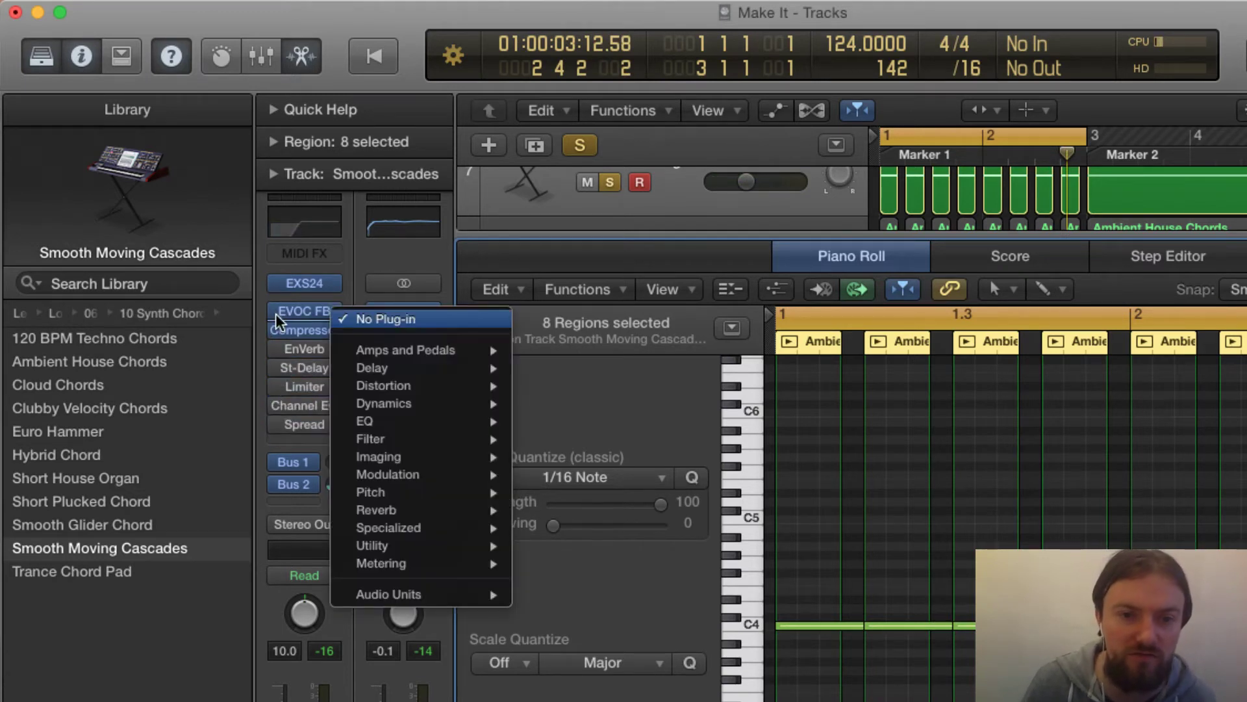
click(276, 316)
click(273, 309)
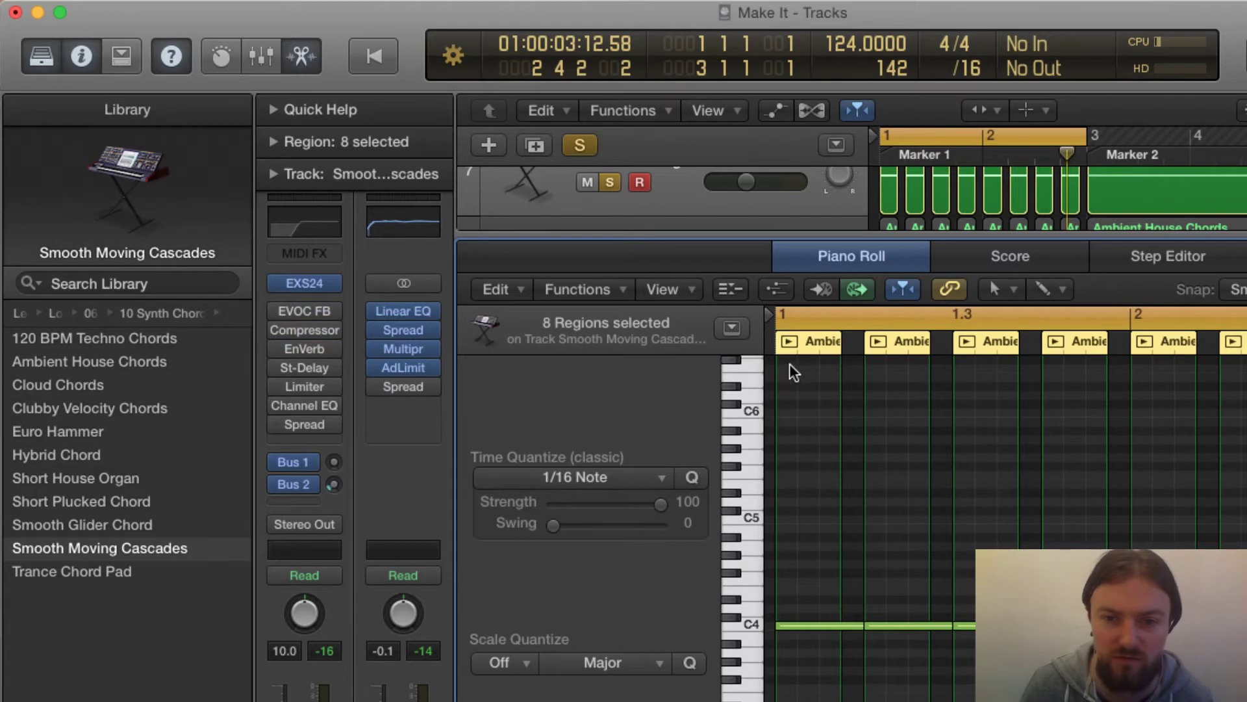
Play from bar 1 and re-enable the track's effects one at a time, from EVOC FB through Compressor, EnVerb, St-Delay, Limiter and Channel EQ to Spread
key(Return)
key(space)
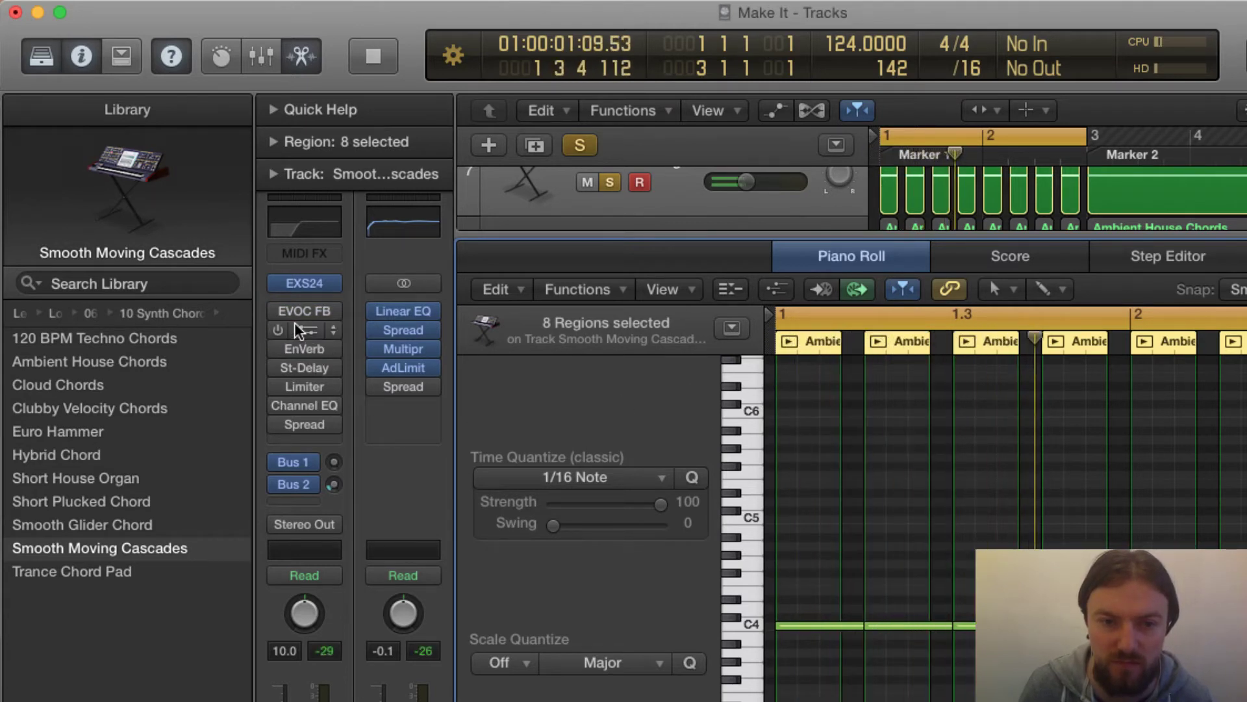
click(275, 309)
click(279, 327)
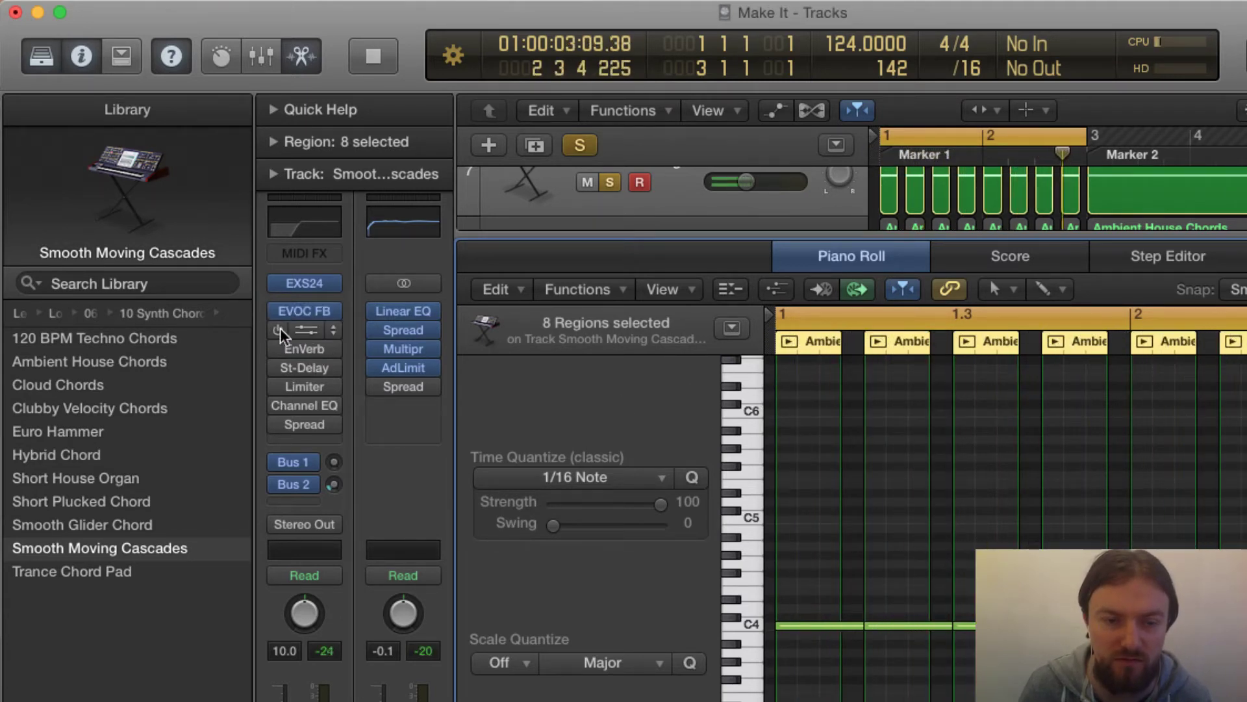
click(282, 344)
click(282, 364)
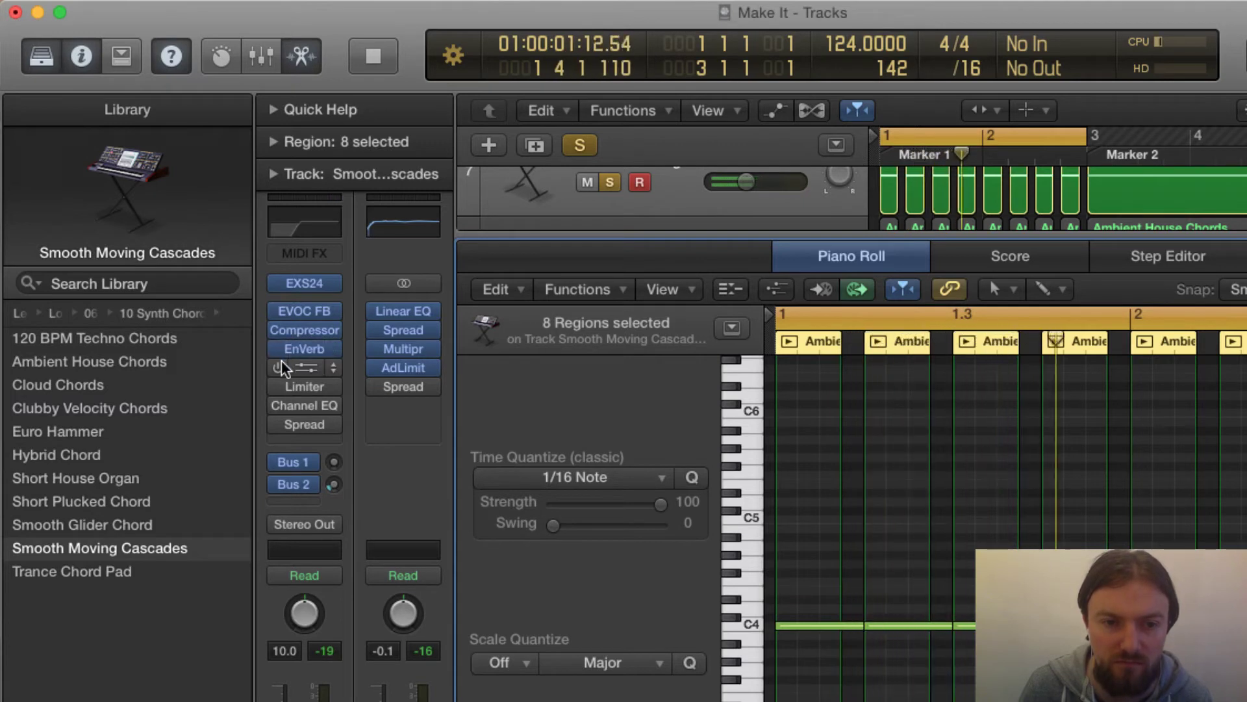
click(281, 386)
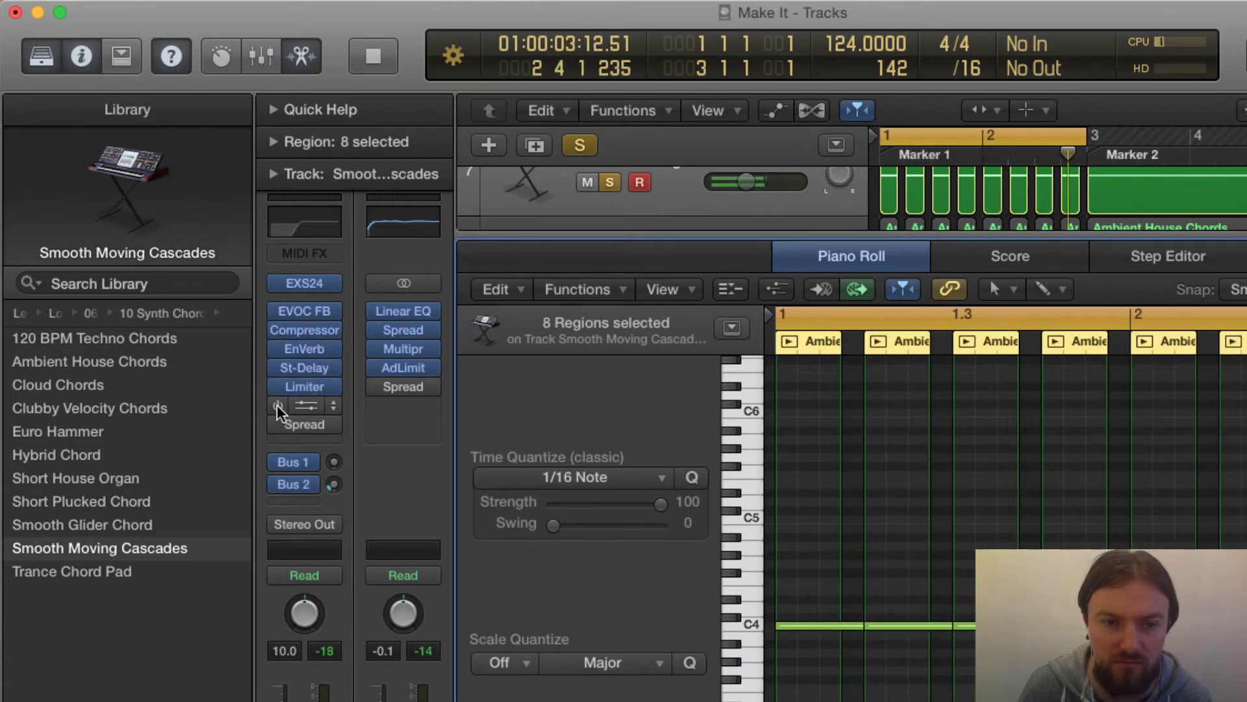
click(277, 404)
click(277, 424)
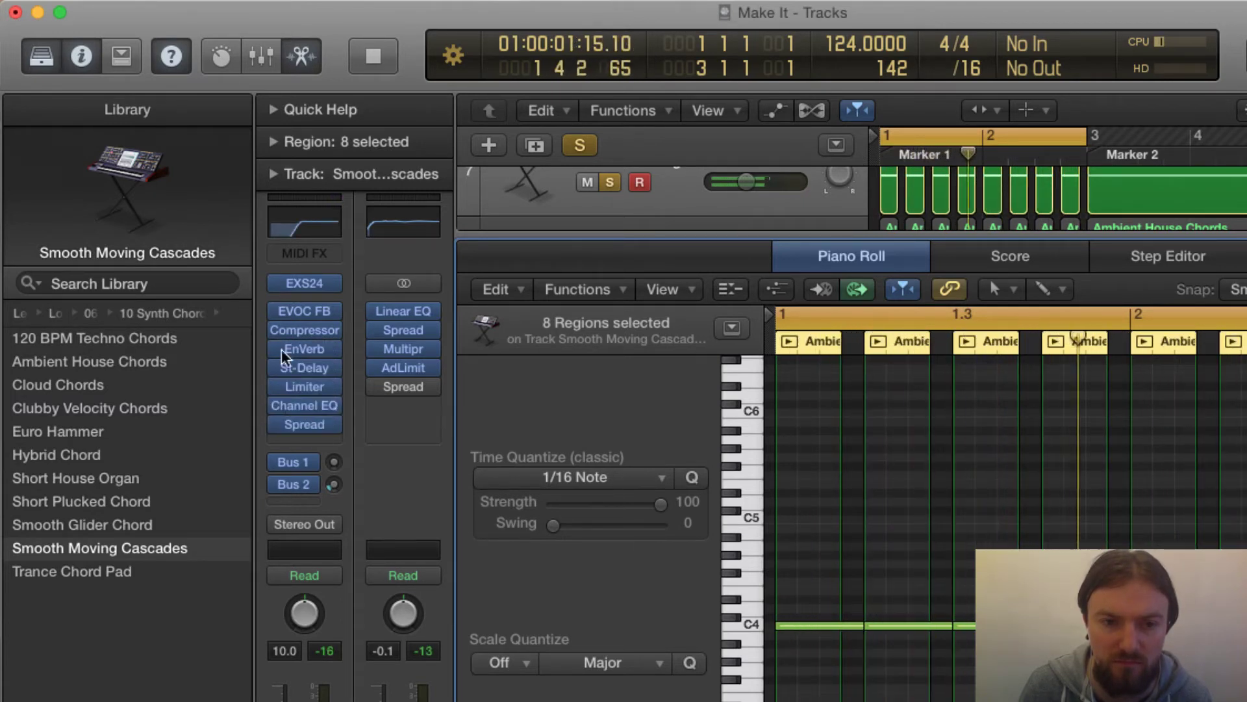
Open the Smooth Moving Cascades Channel EQ, move its window clear of the channel strip, examine the low-cut curve, and close it
click(305, 224)
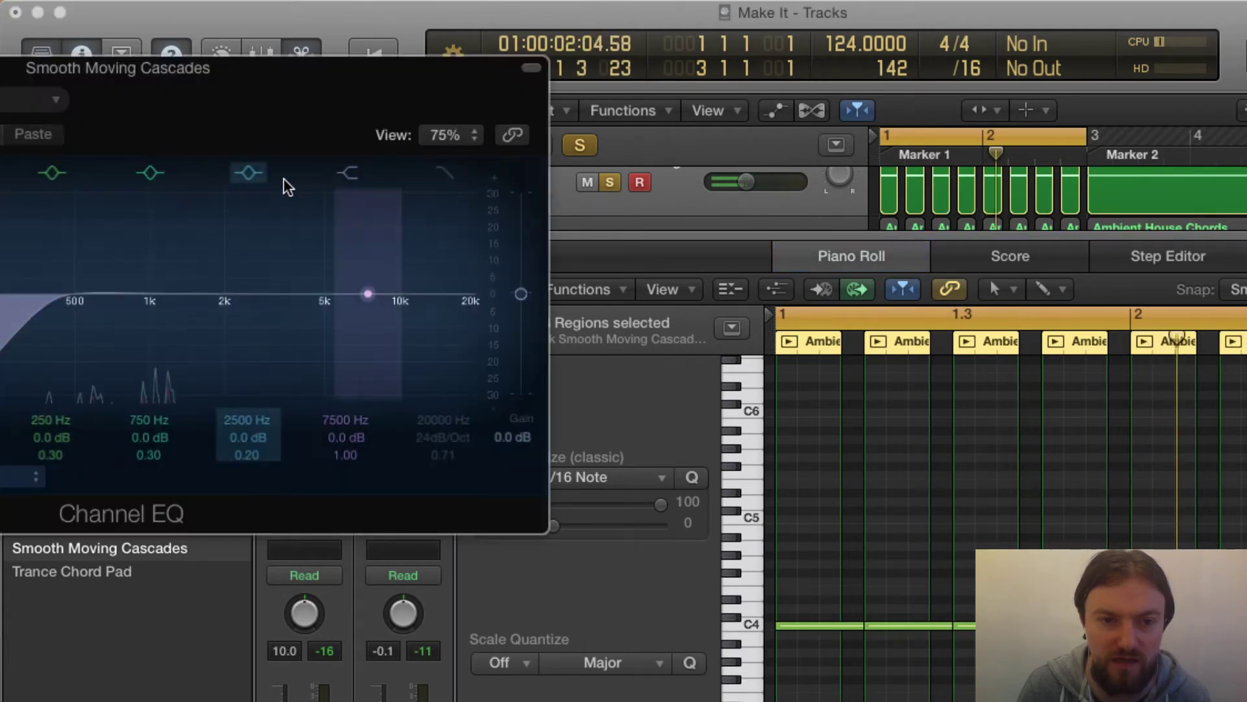
drag(36, 77, 644, 205)
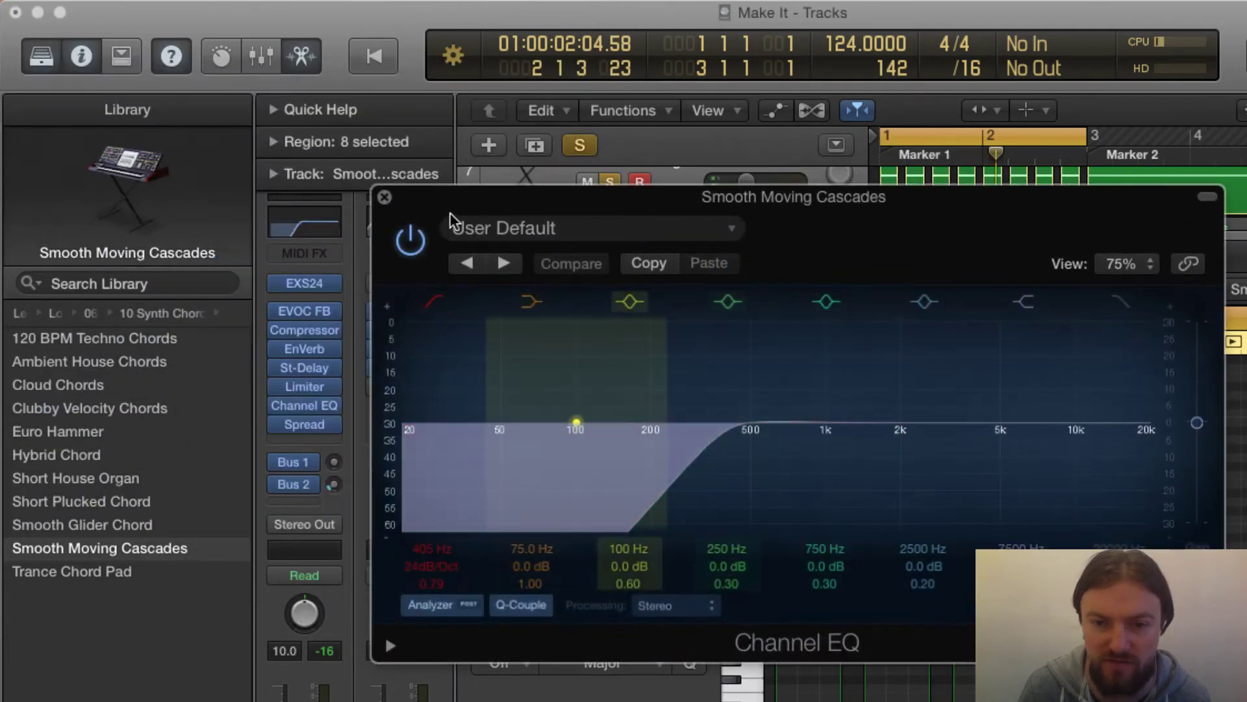
click(384, 197)
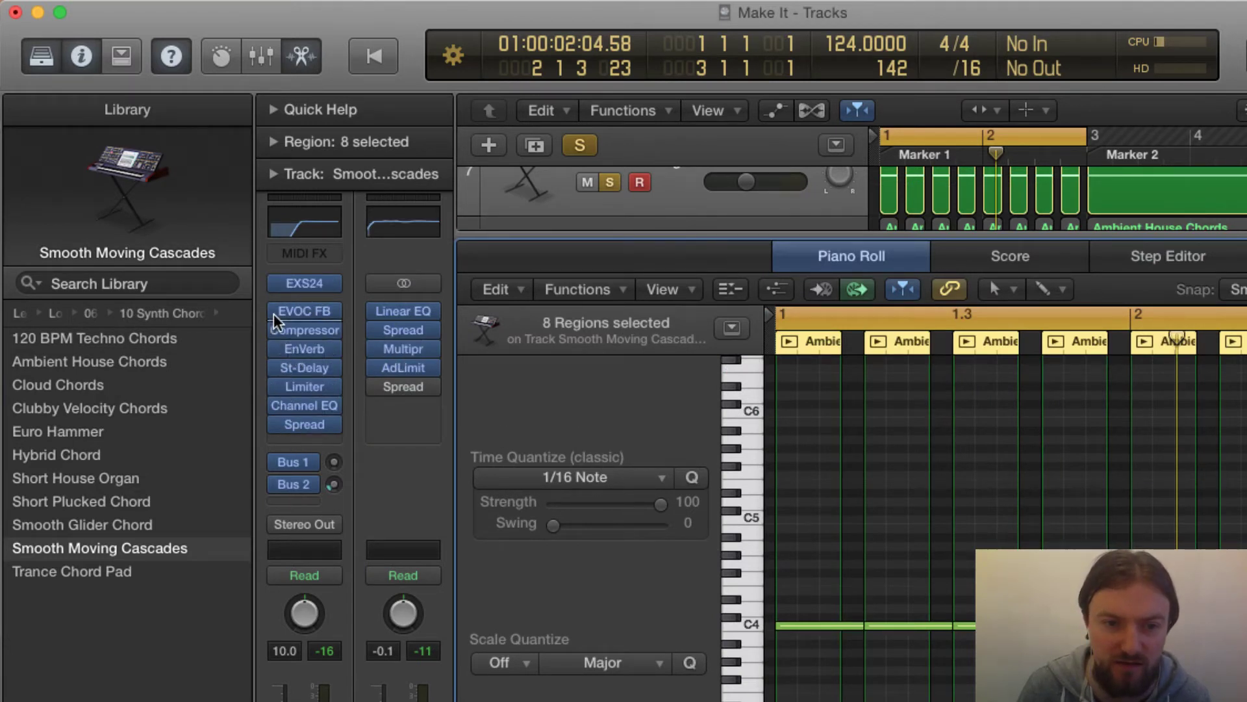
Compare the cycle's sound with Channel EQ bypassed and with it enabled on Smooth Moving Cascades, leaving the EQ on
click(277, 404)
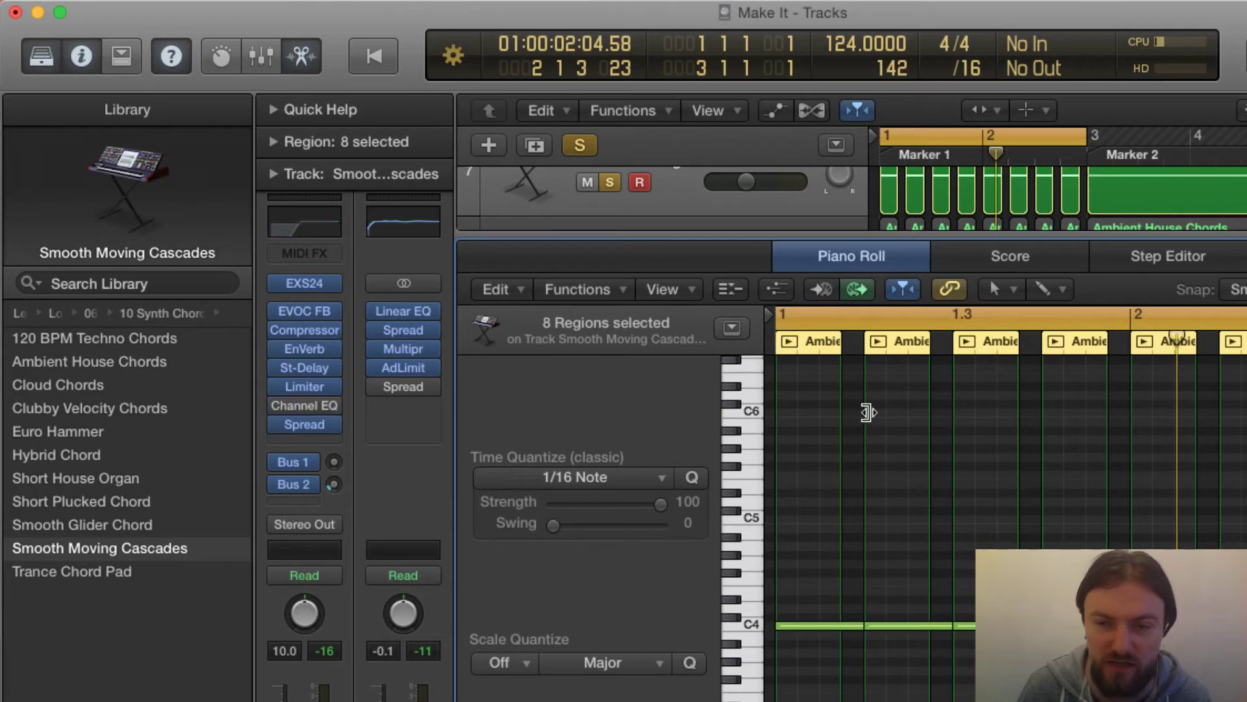
key(space)
key(space)
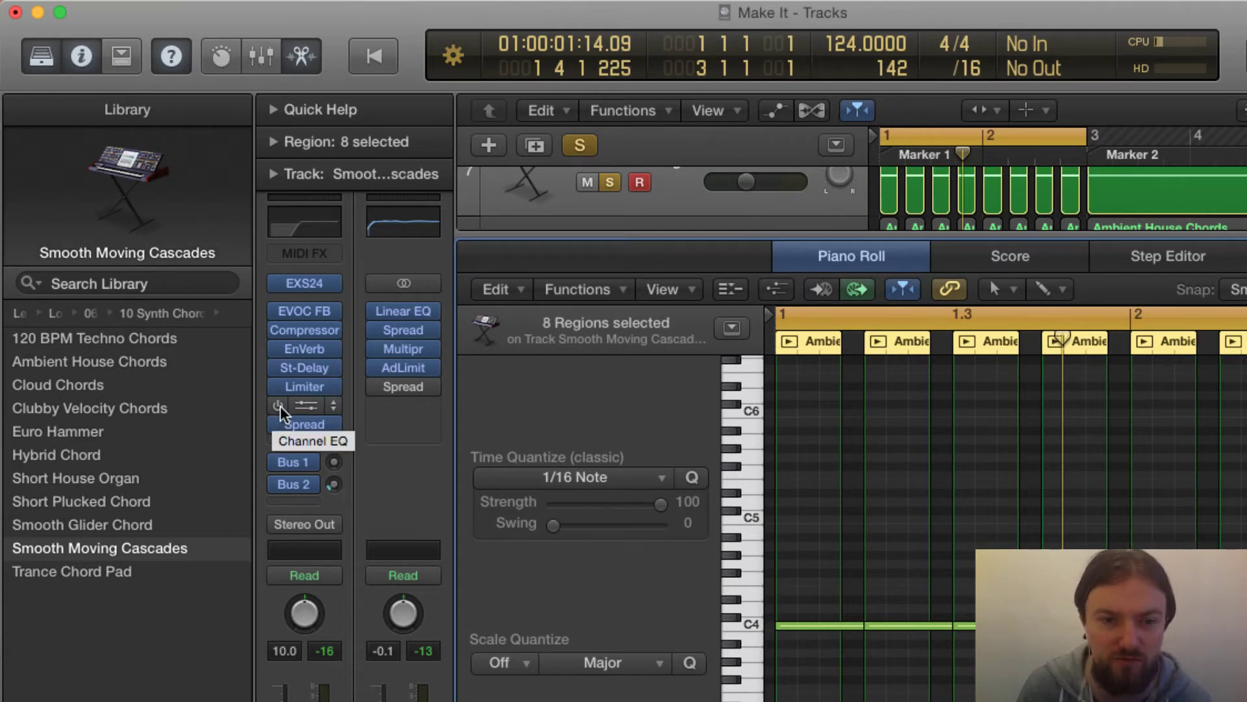
key(space)
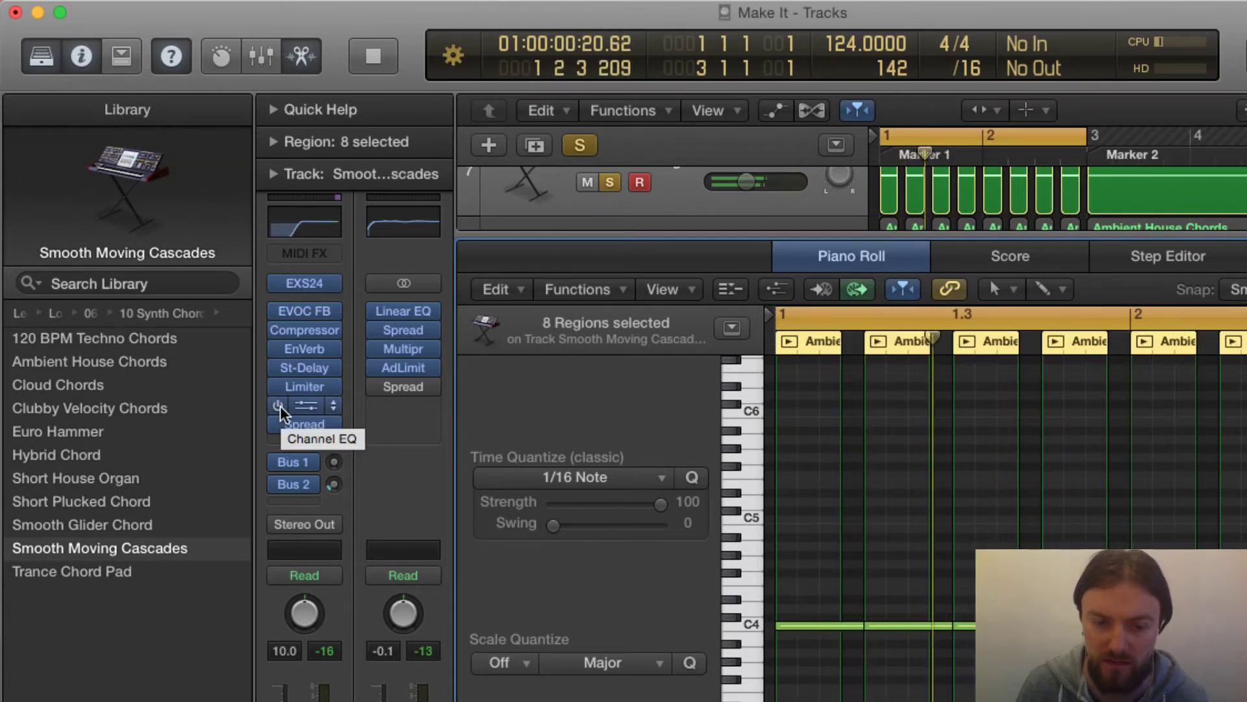
key(space)
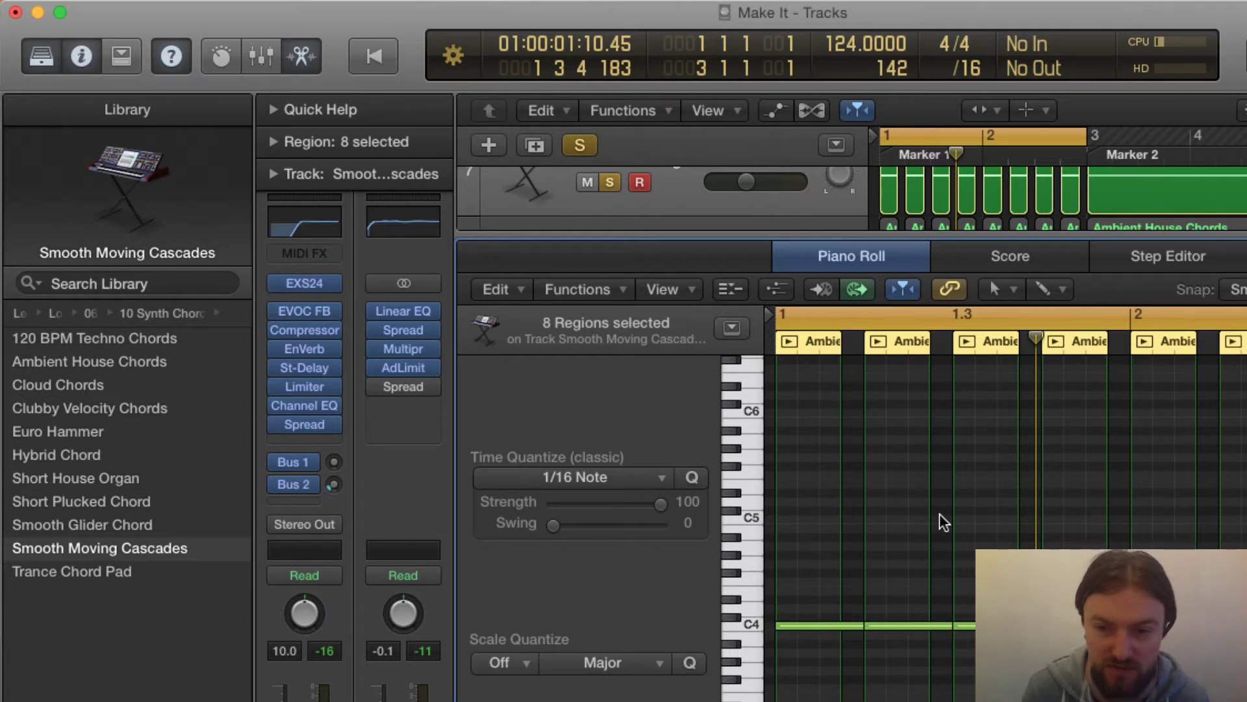
Close the Piano Roll, solo the Ambient House Chords track as well, and select it to examine its instrument and effects
key(e)
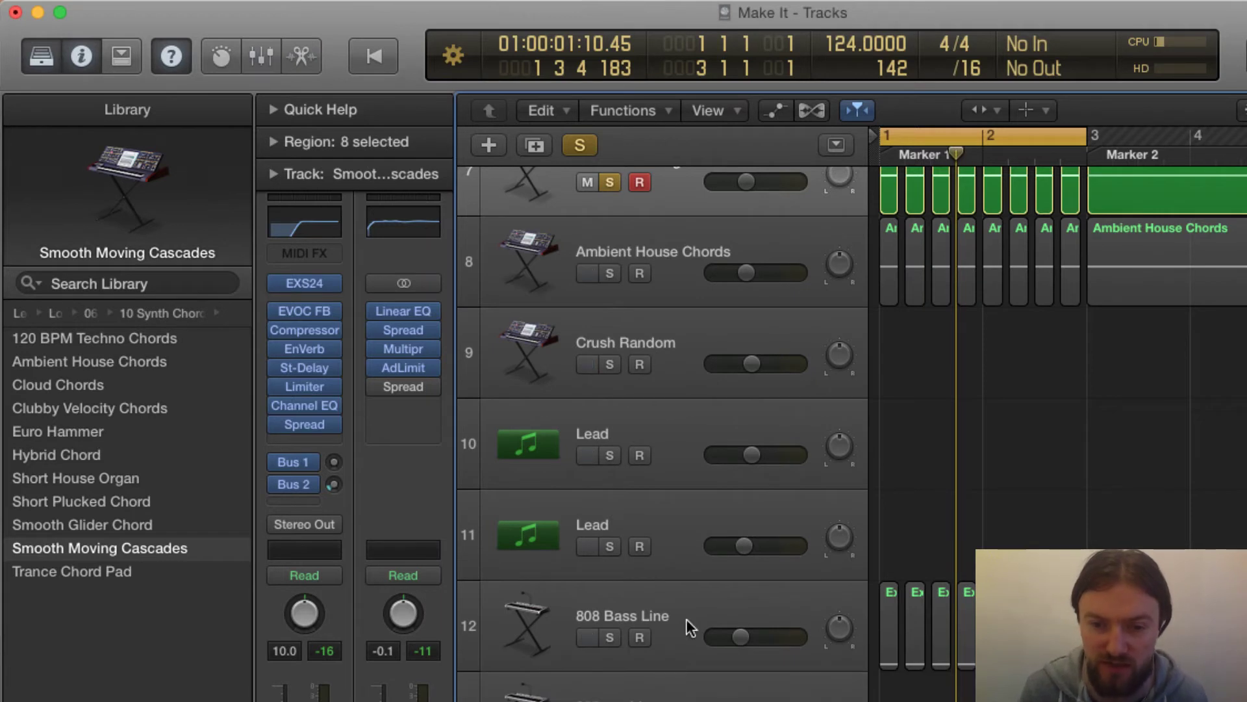
click(642, 273)
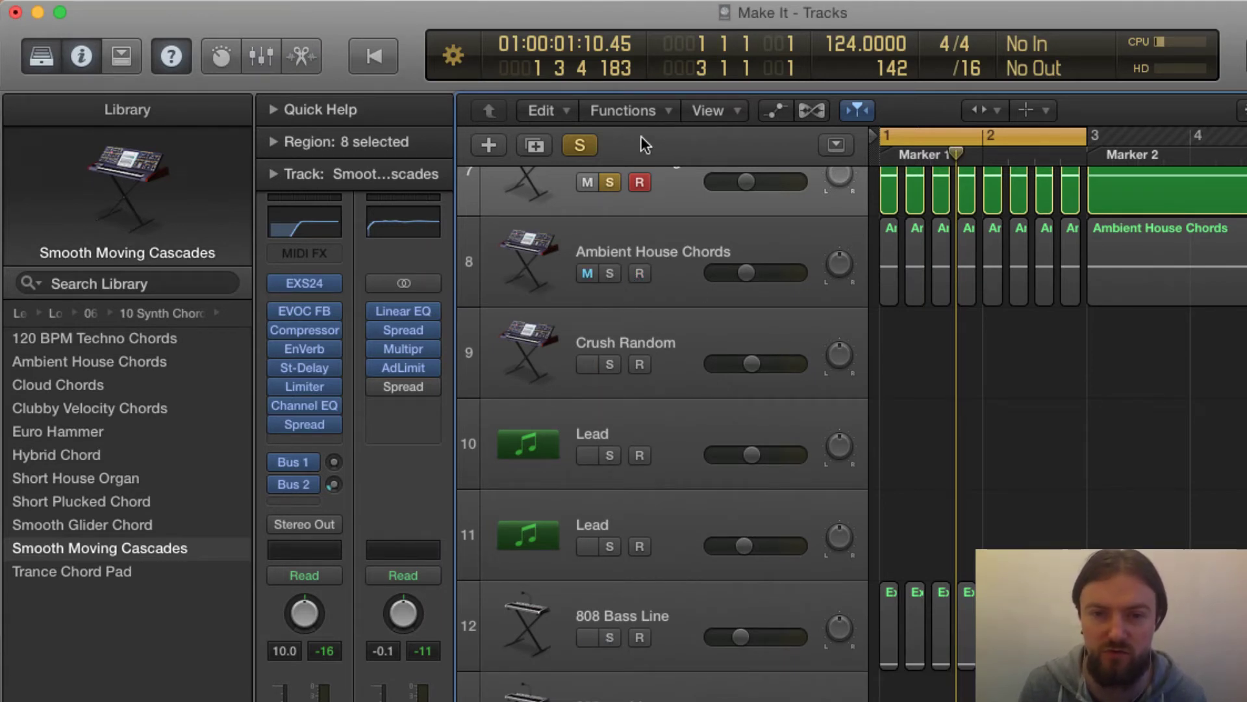
click(611, 274)
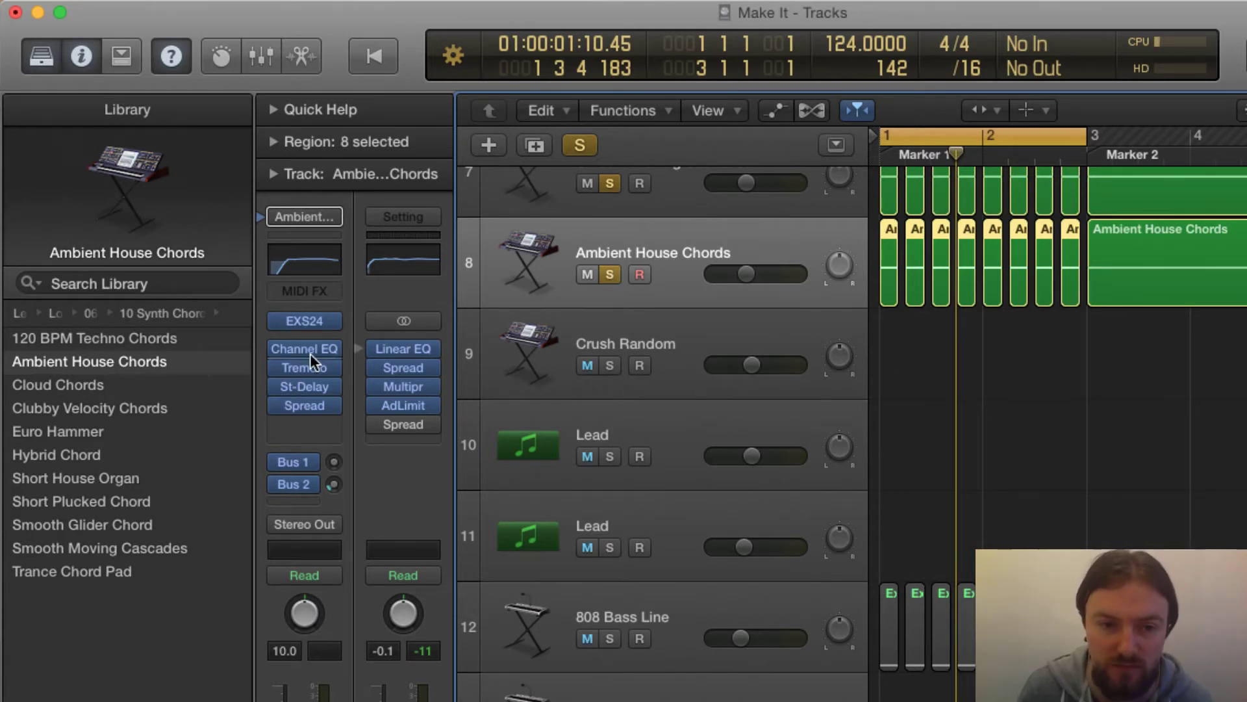
mouse_move(267, 350)
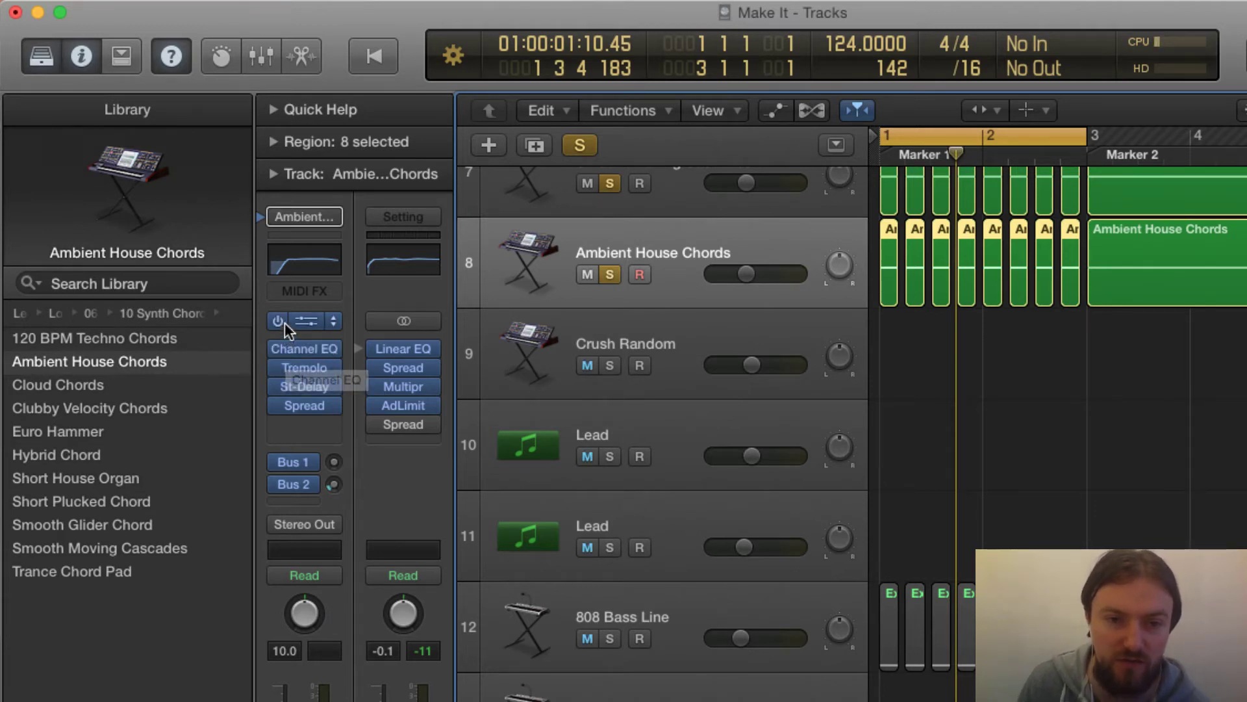
Add the 808 Bass Line track to the soloed chord tracks and play from bar 1
click(609, 640)
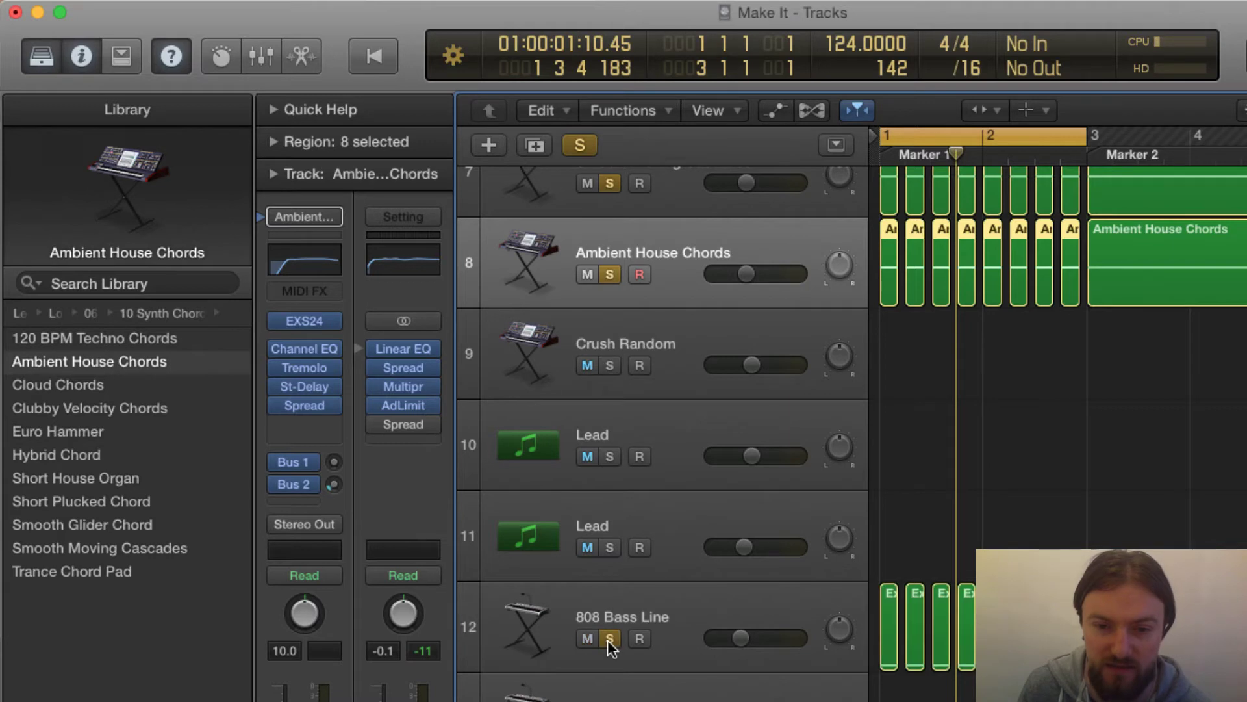
click(880, 157)
key(space)
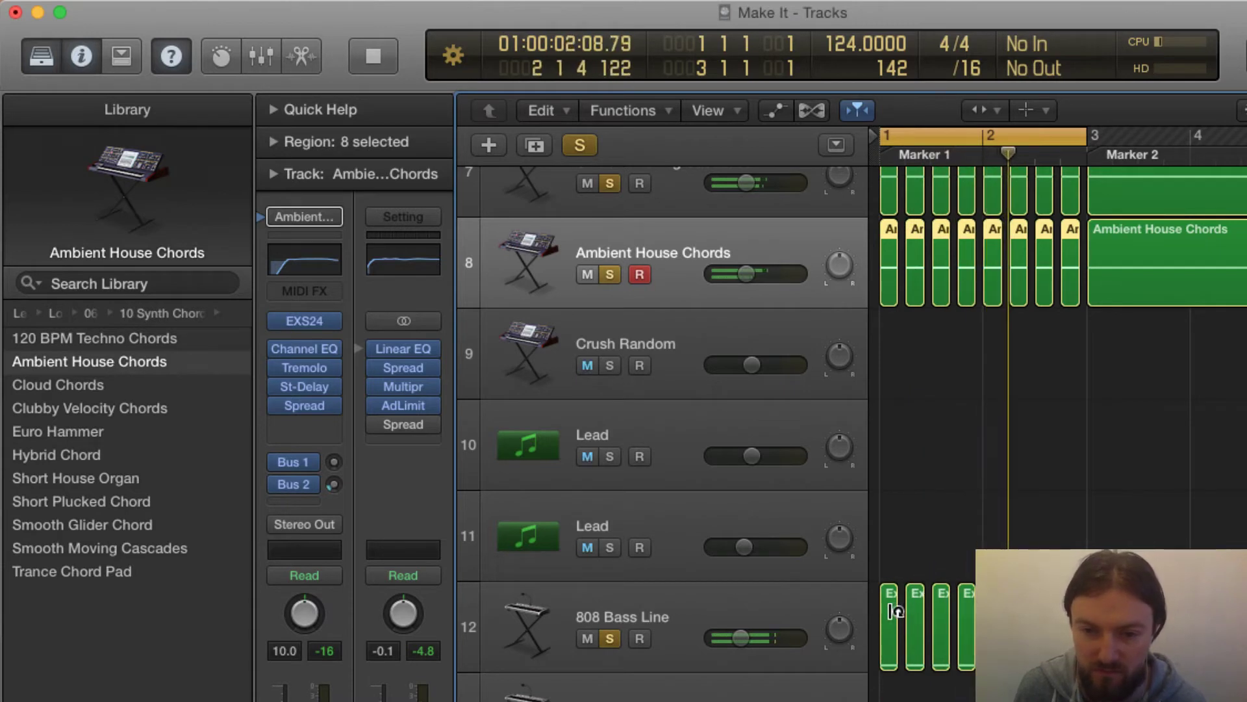
Open the first Extendo Kit region of 808 Bass Line in the Piano Roll, play its notes, and close the editor
click(888, 612)
double_click(889, 614)
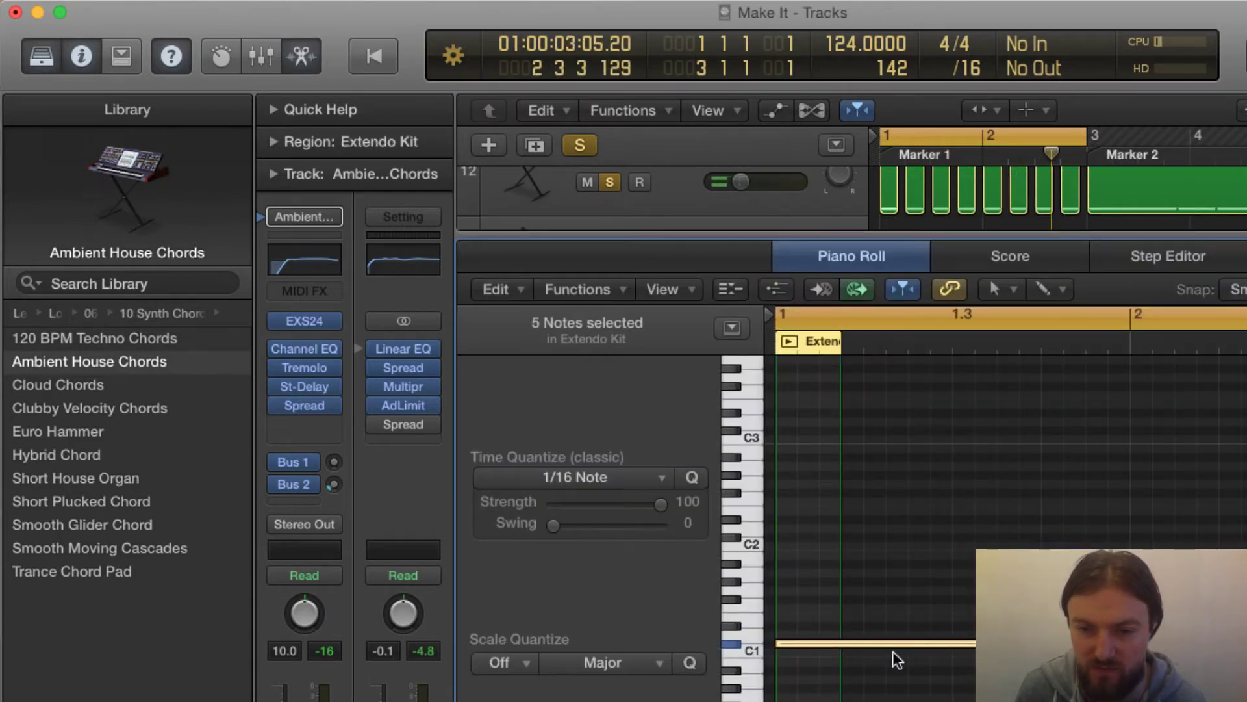
key(space)
key(space)
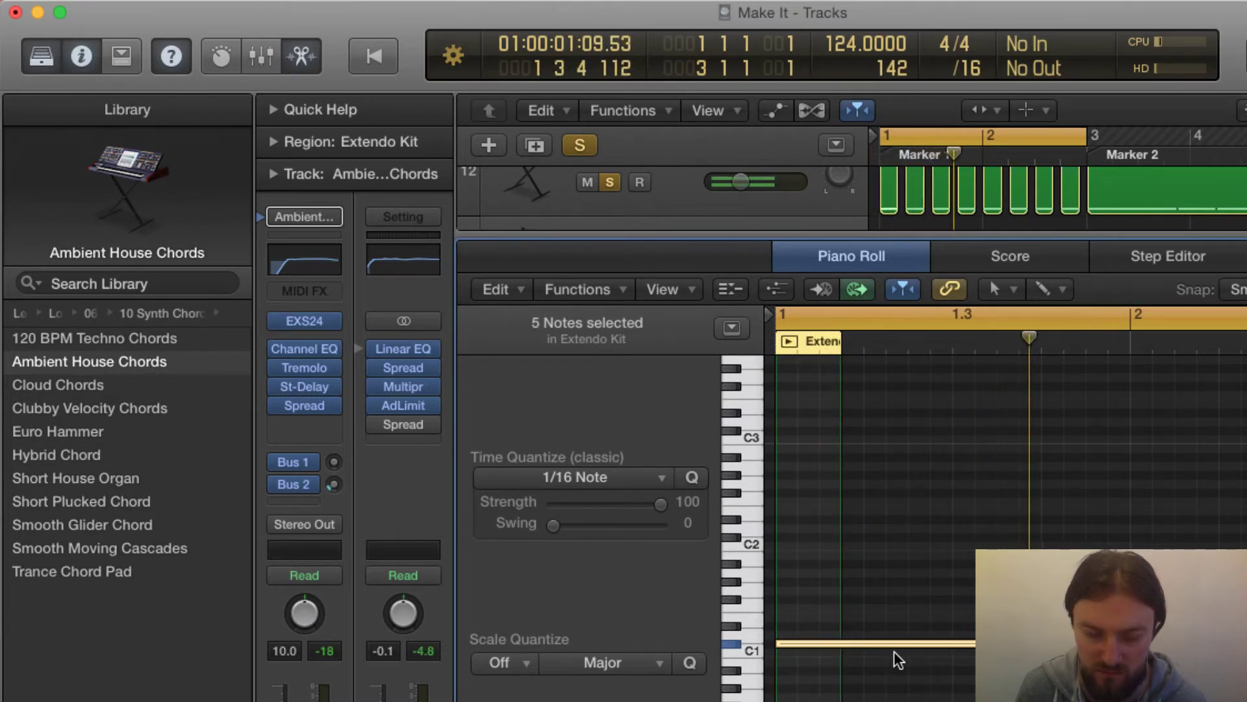
key(e)
Solo the VL45_93 (Hard V1) vocal track along with the others and select it to show its channel strip
scroll(942, 455, up, 2)
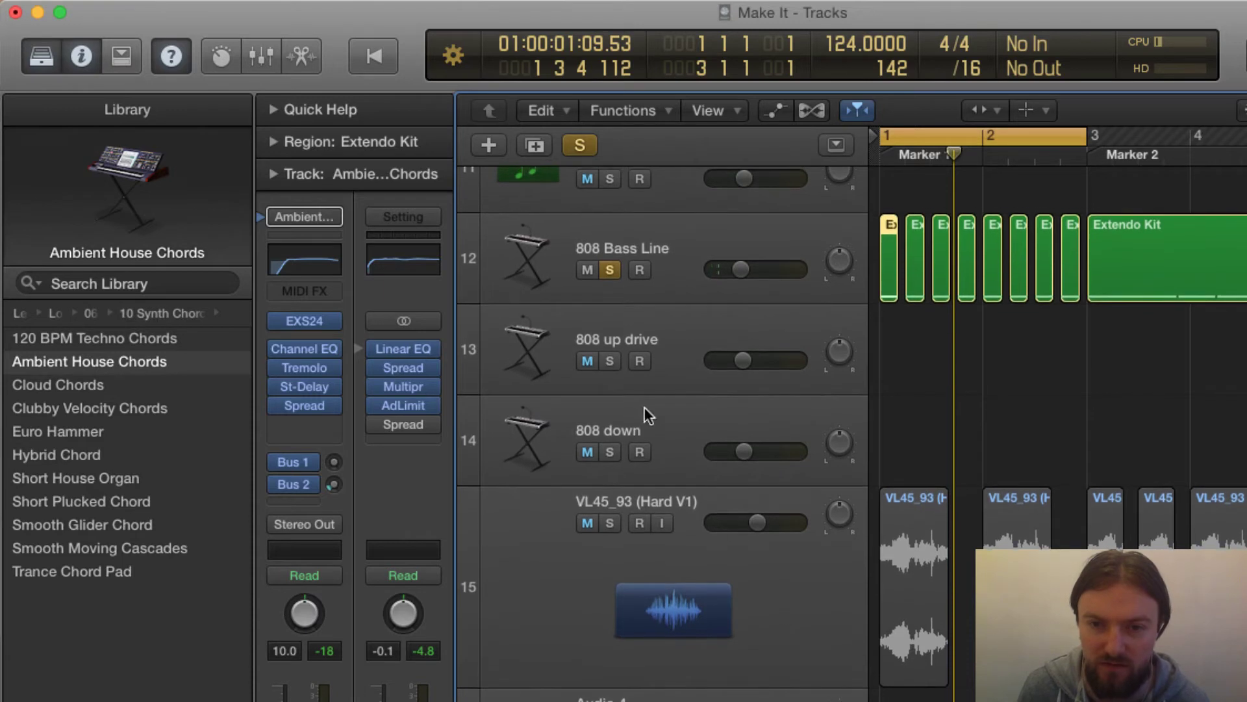
click(610, 522)
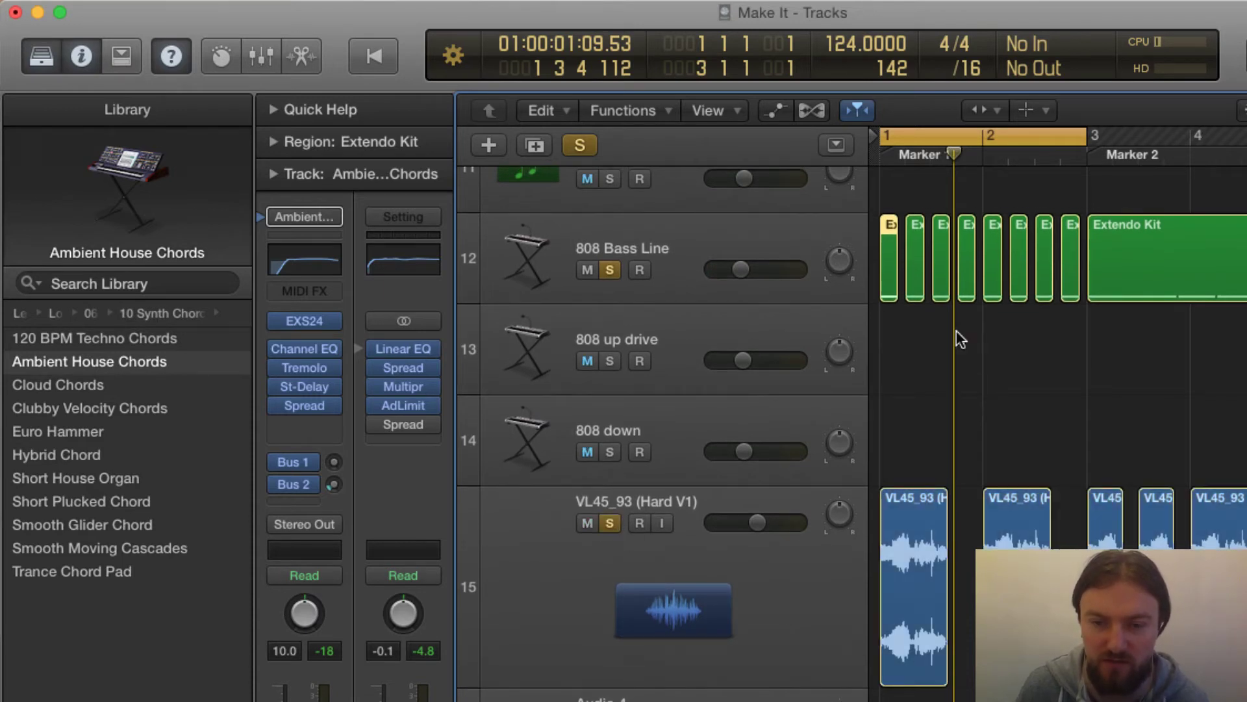
click(716, 563)
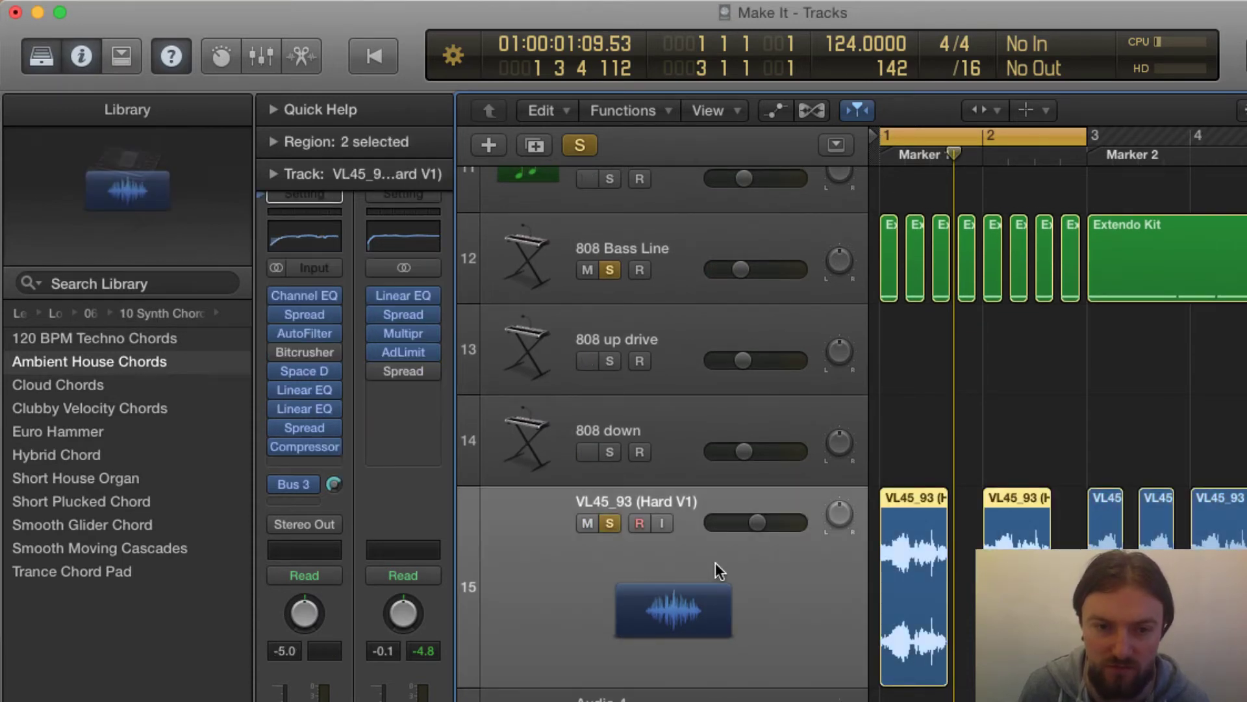
Open the vocal track's Channel EQ, move its window aside, watch the analyzer during playback, and close it
click(316, 238)
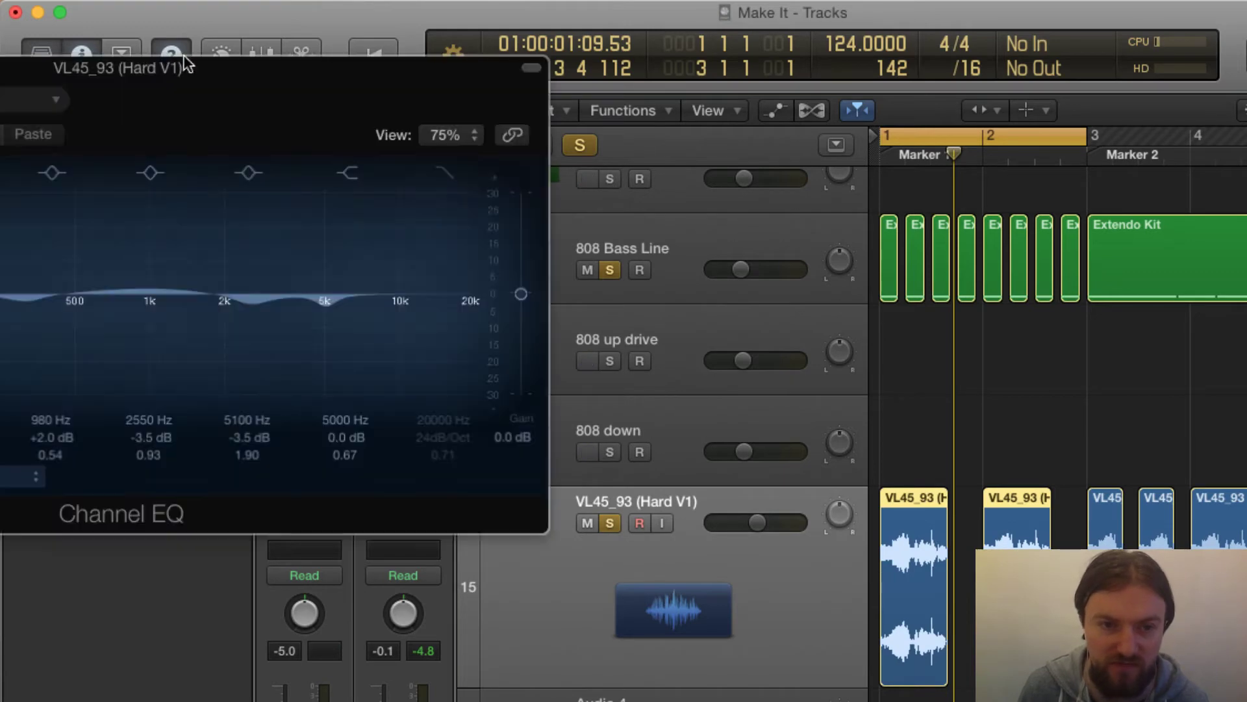
drag(95, 64, 999, 221)
key(space)
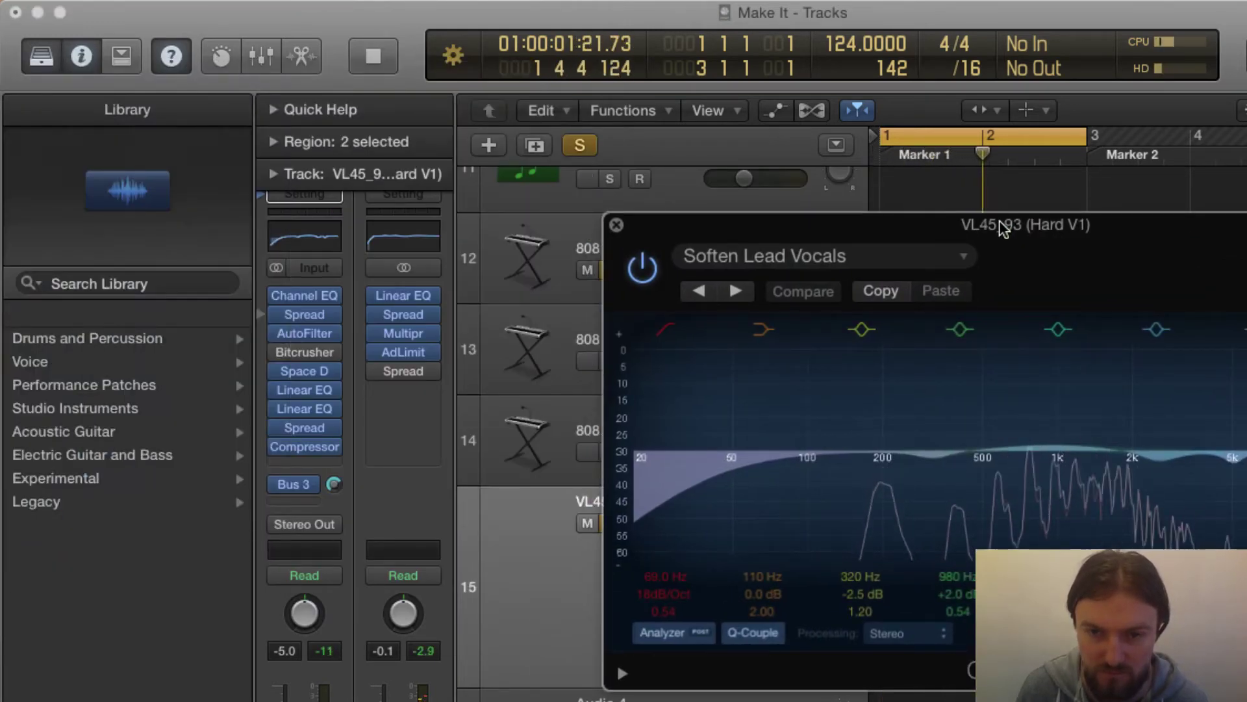
key(space)
click(614, 225)
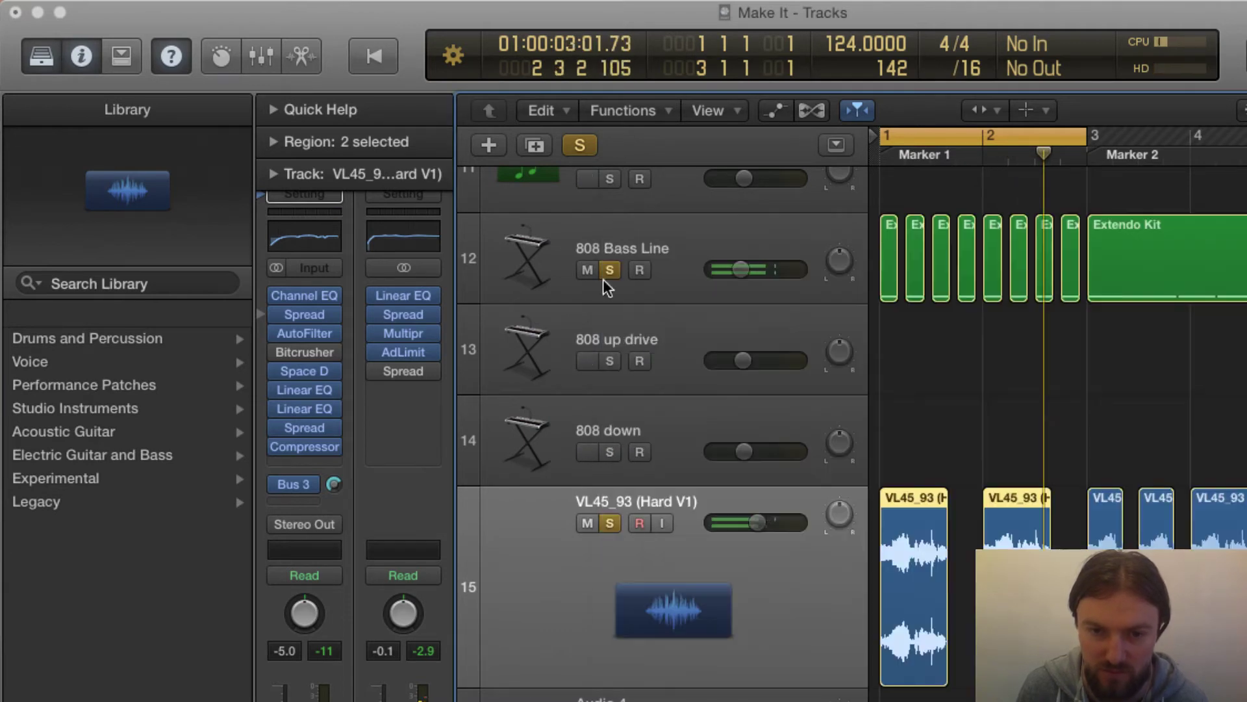
Clear all solos, solo only the VL45_93 (Hard V1) vocal track, and play from bar 1
click(609, 523)
click(592, 144)
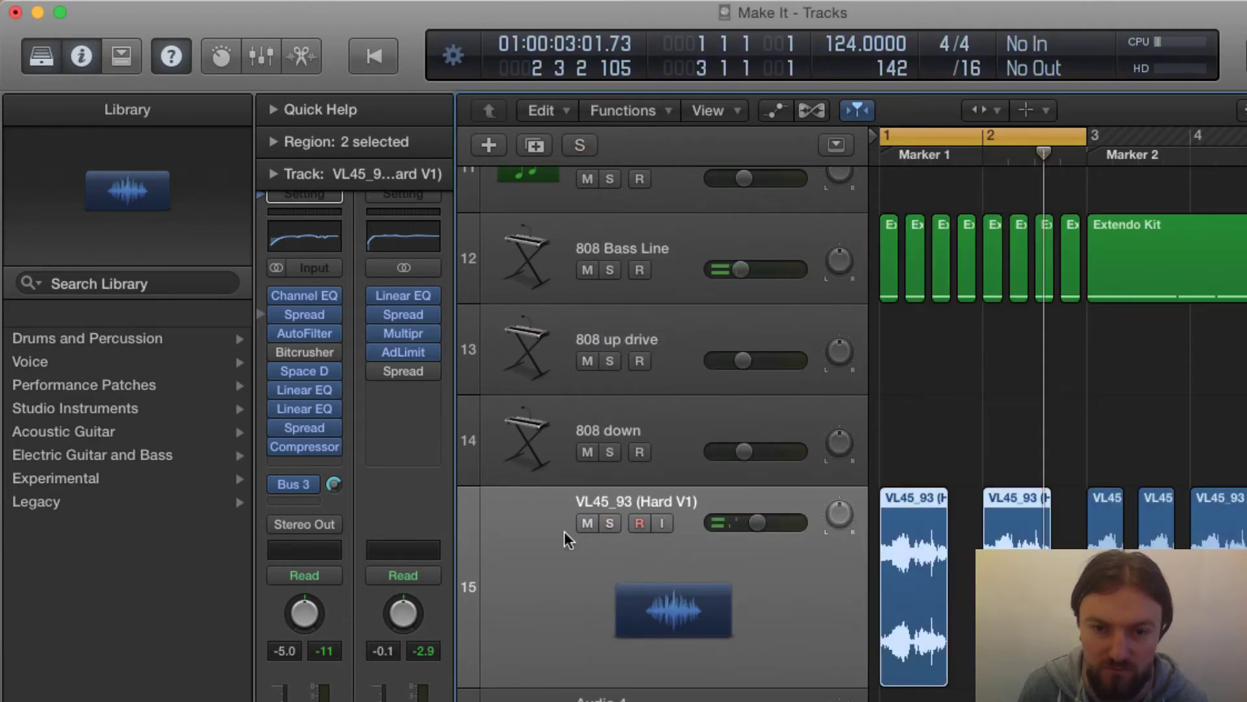
click(610, 523)
click(882, 156)
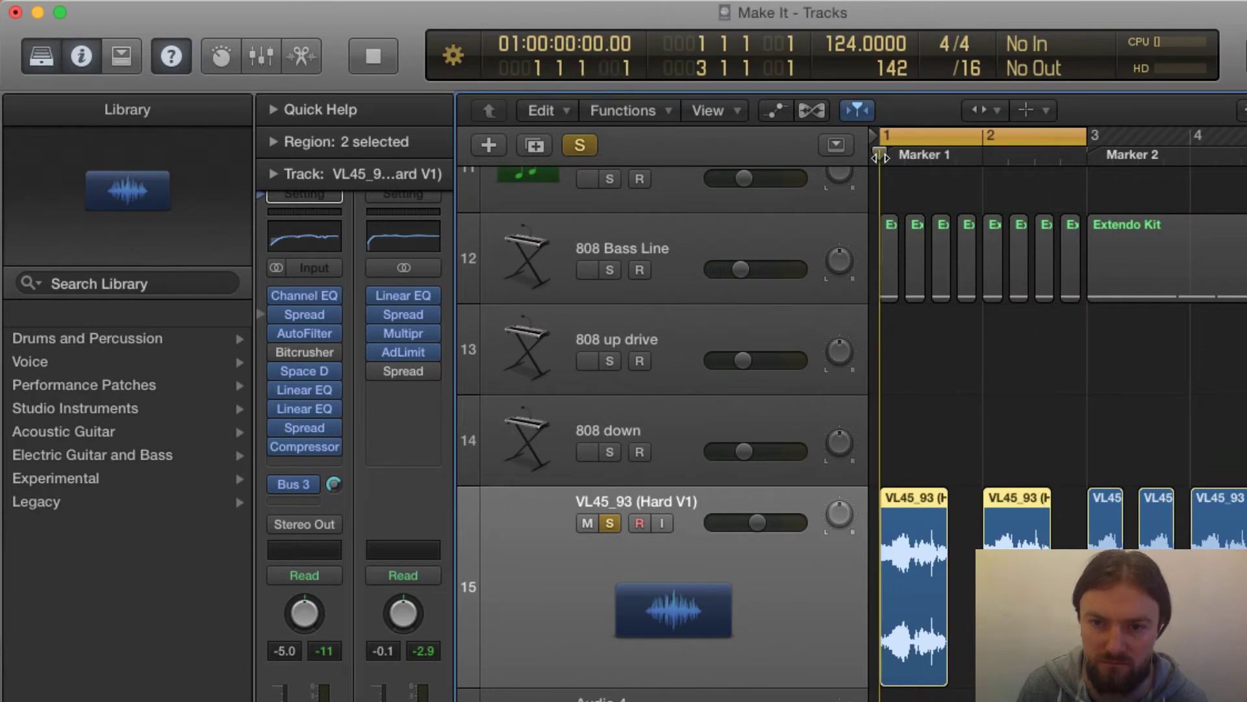
key(space)
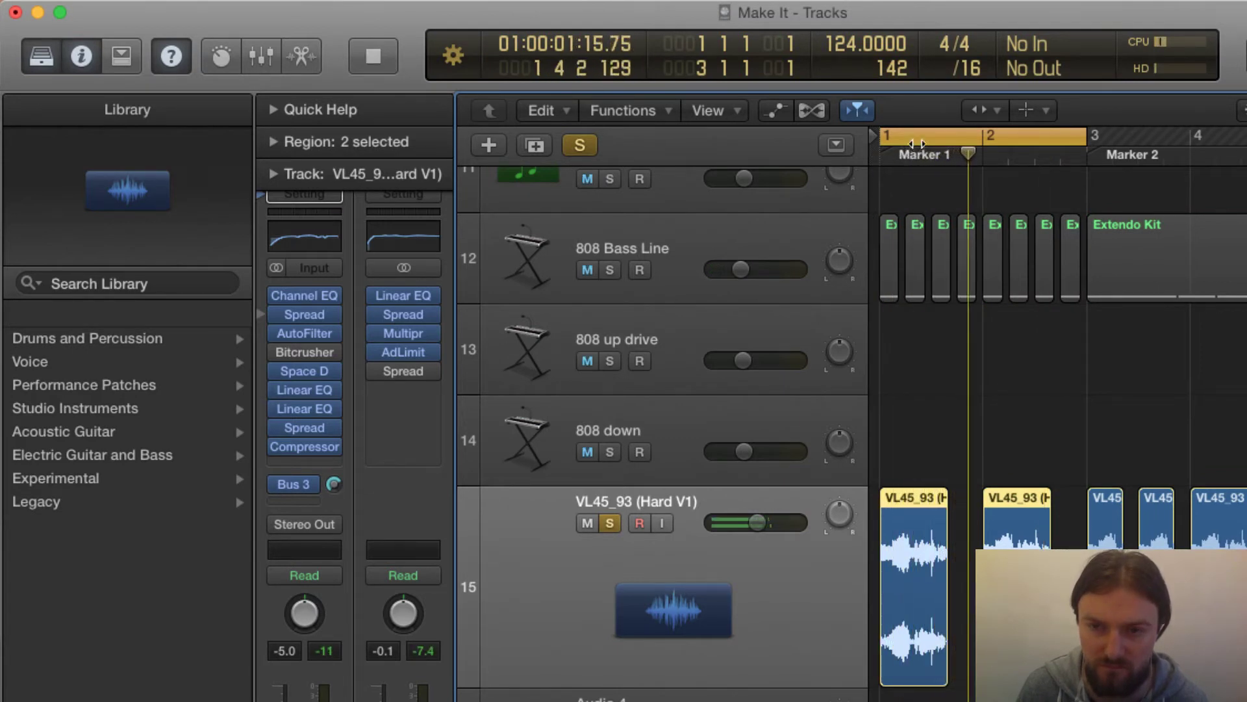
Move the cycle to bars 3 and 4 to hear the soloed vocal there, and return it to bars 1 and 2
drag(930, 140, 1134, 150)
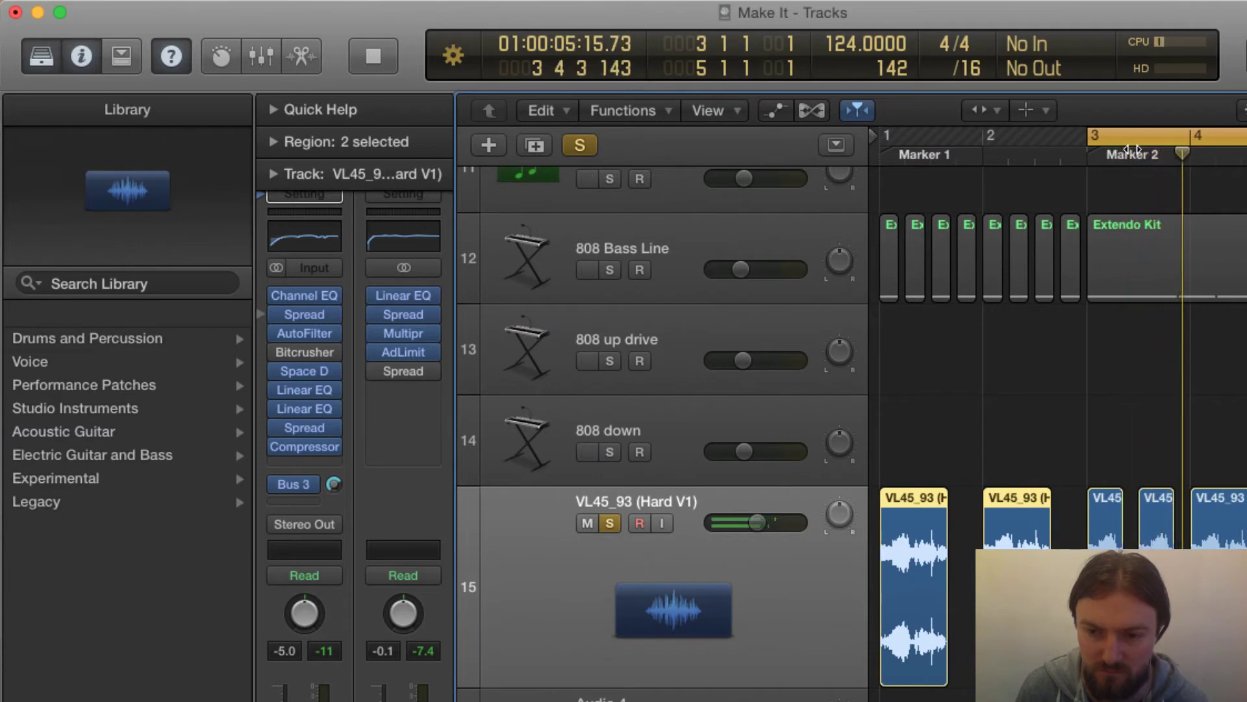
key(space)
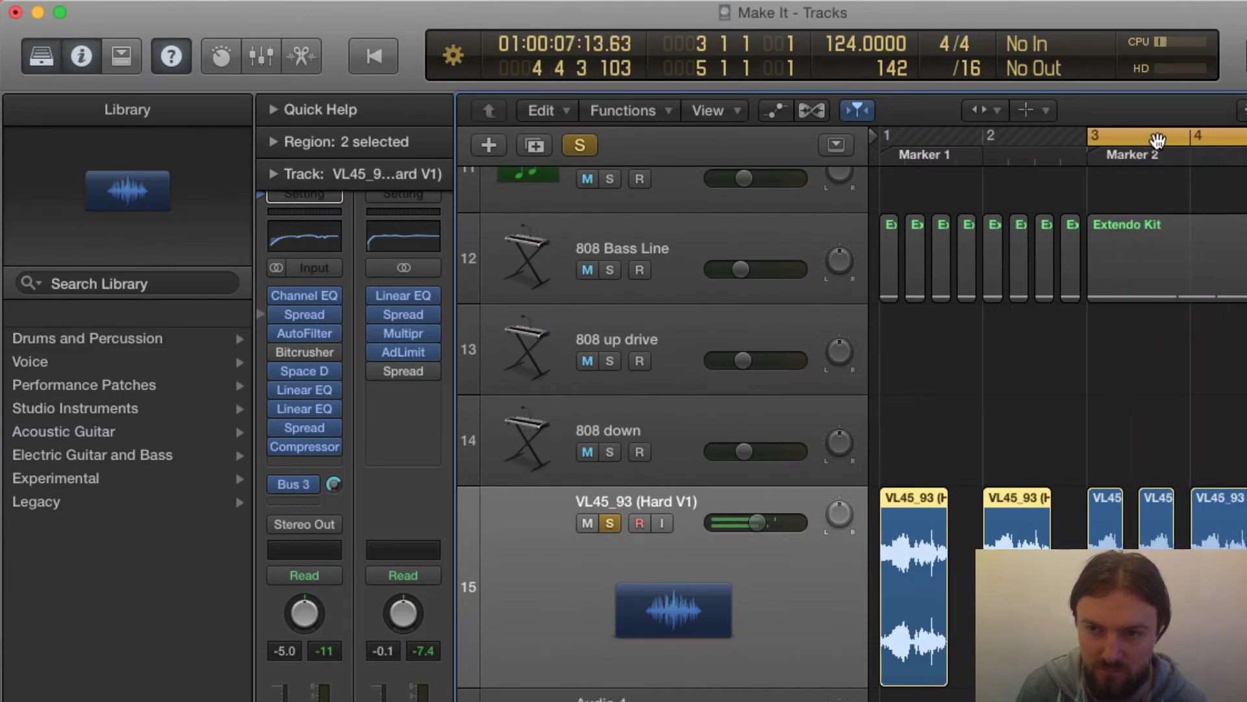
drag(1114, 130, 967, 130)
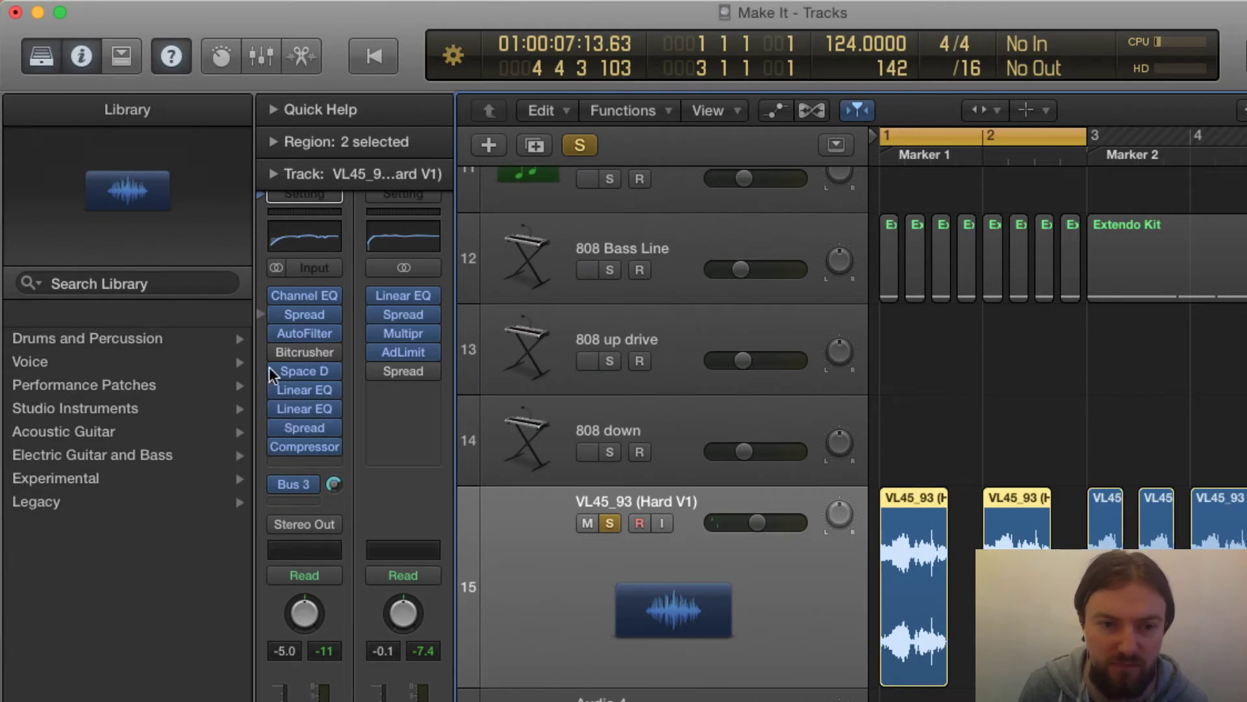
Bypass every active effect on the vocal channel strip, from Channel EQ down to Compressor, and play the dry vocal from bar 1
mouse_move(272, 333)
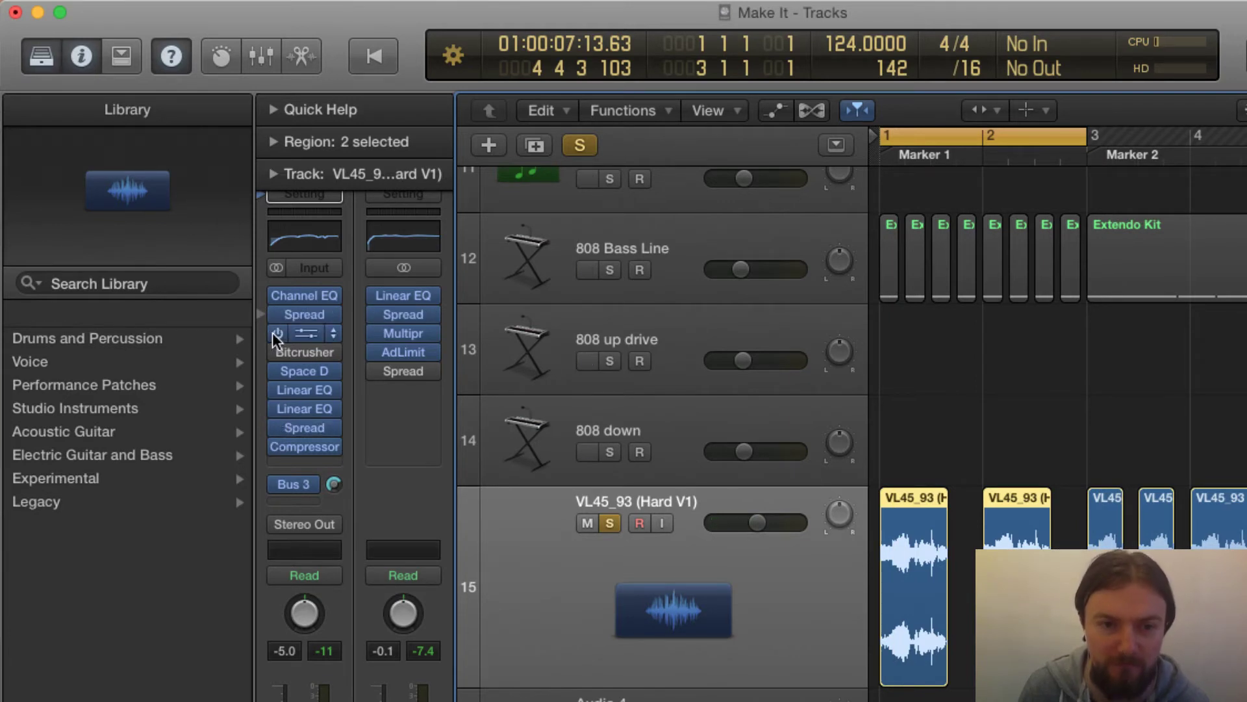
mouse_move(268, 447)
click(277, 410)
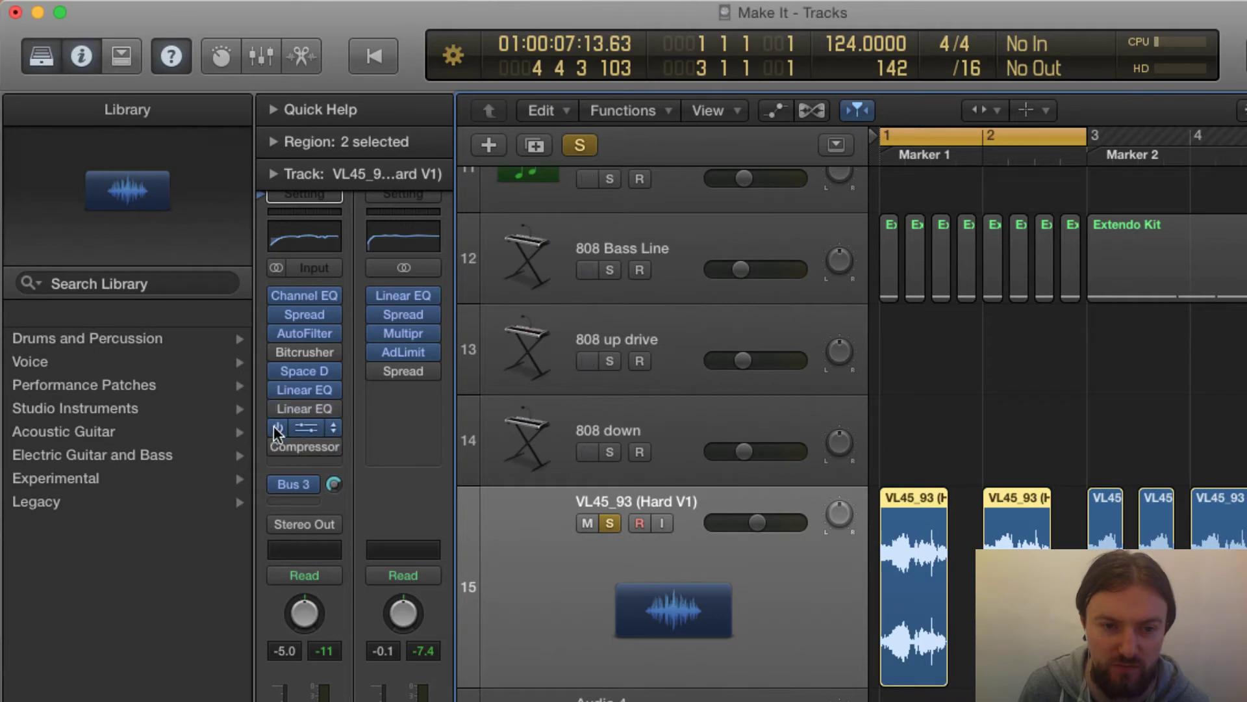
click(277, 418)
click(274, 427)
click(273, 390)
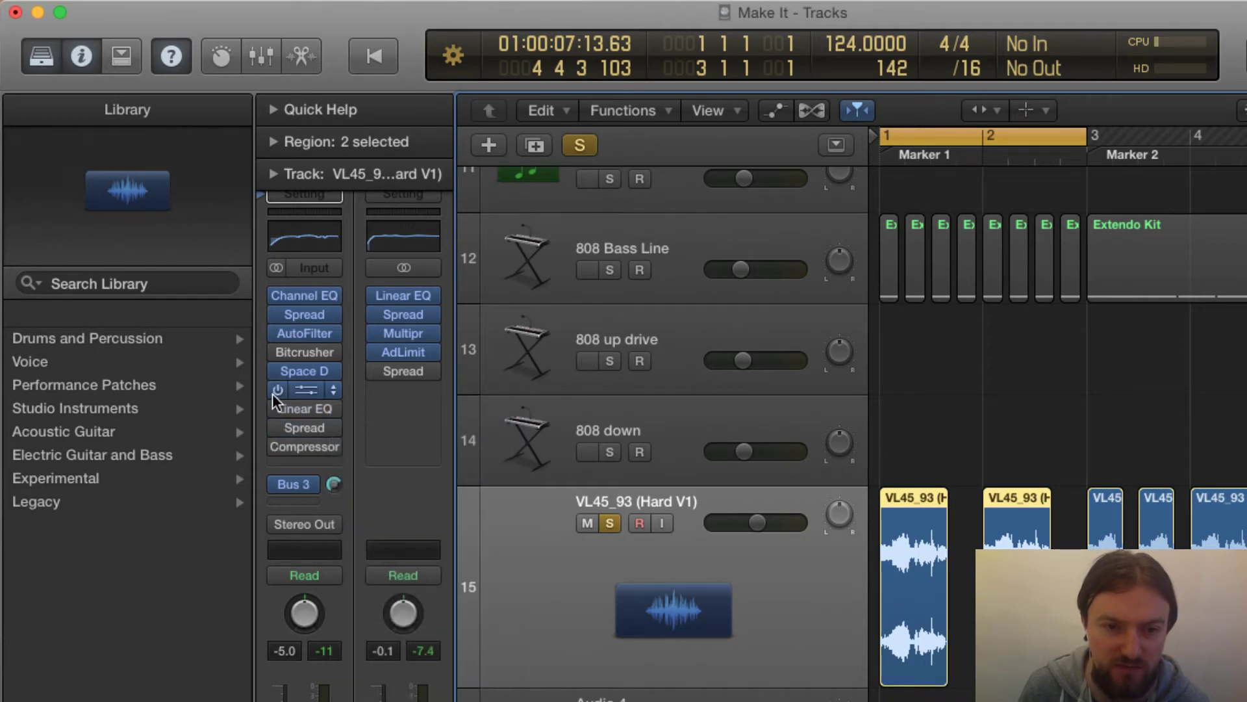
click(271, 371)
click(272, 342)
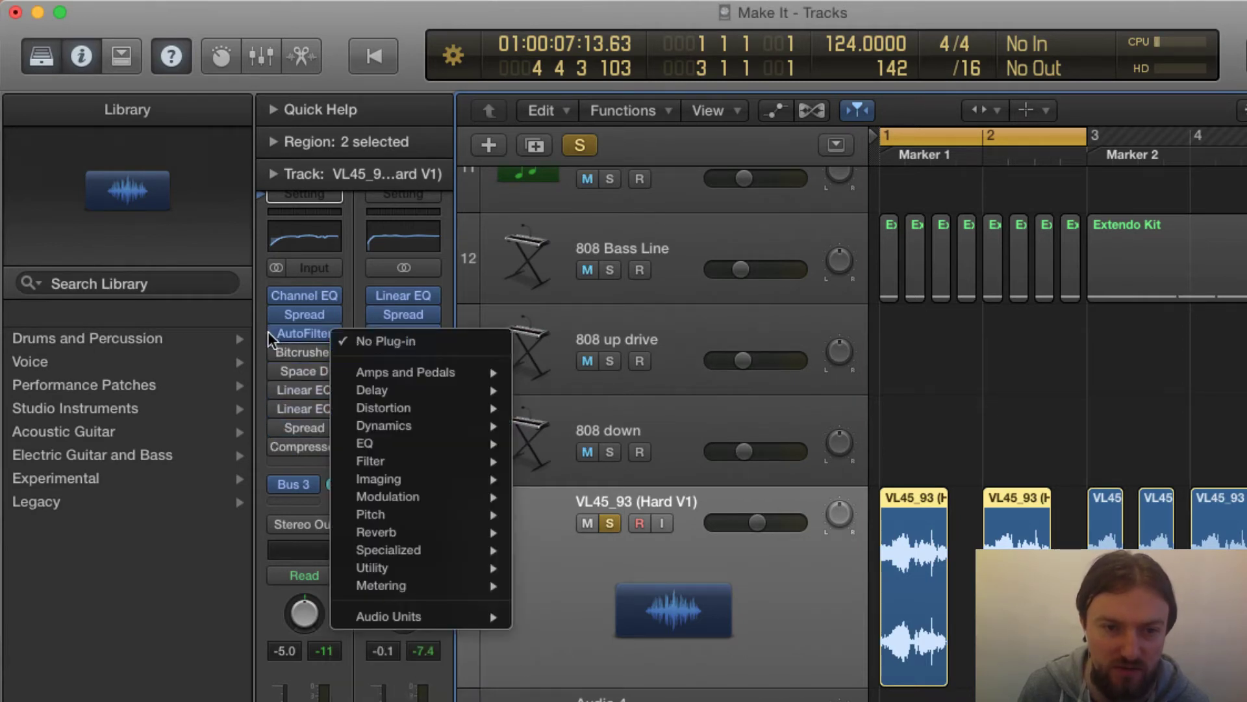
click(268, 330)
click(277, 331)
click(275, 308)
click(274, 290)
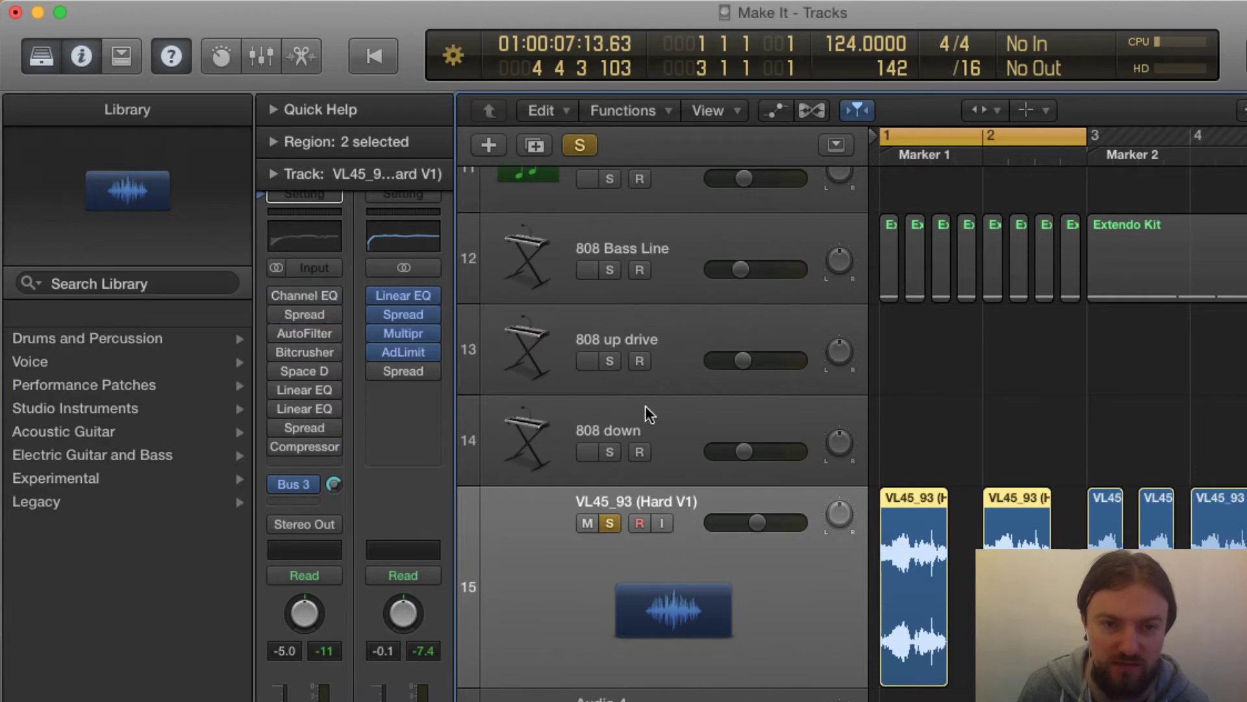
click(879, 159)
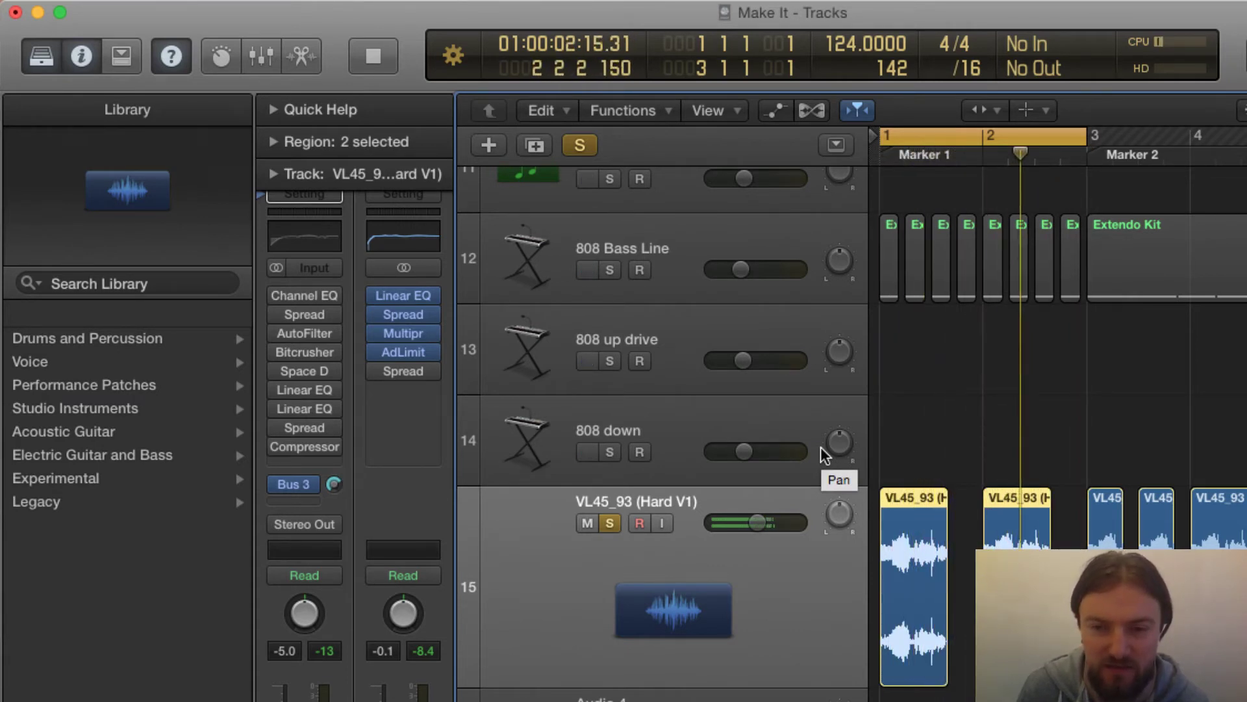
Re-enable the vocal's Channel EQ and both Linear EQs, and play the cycle again to hear them
mouse_move(274, 294)
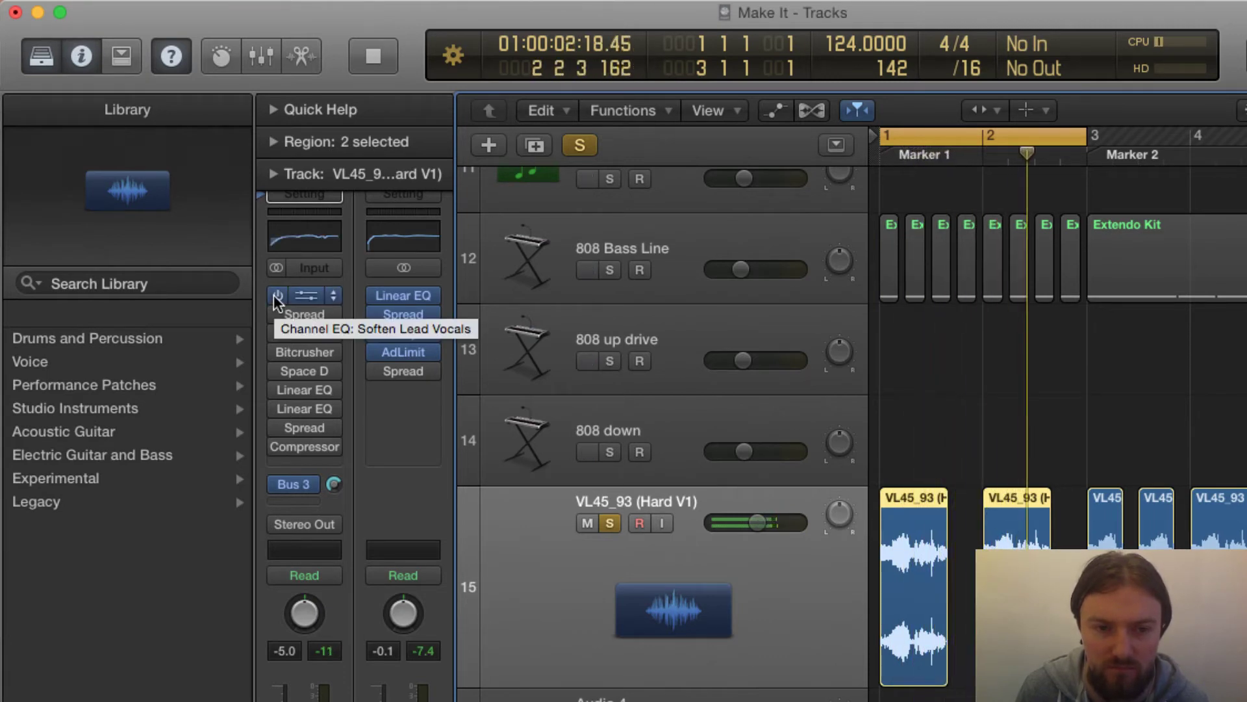
click(276, 389)
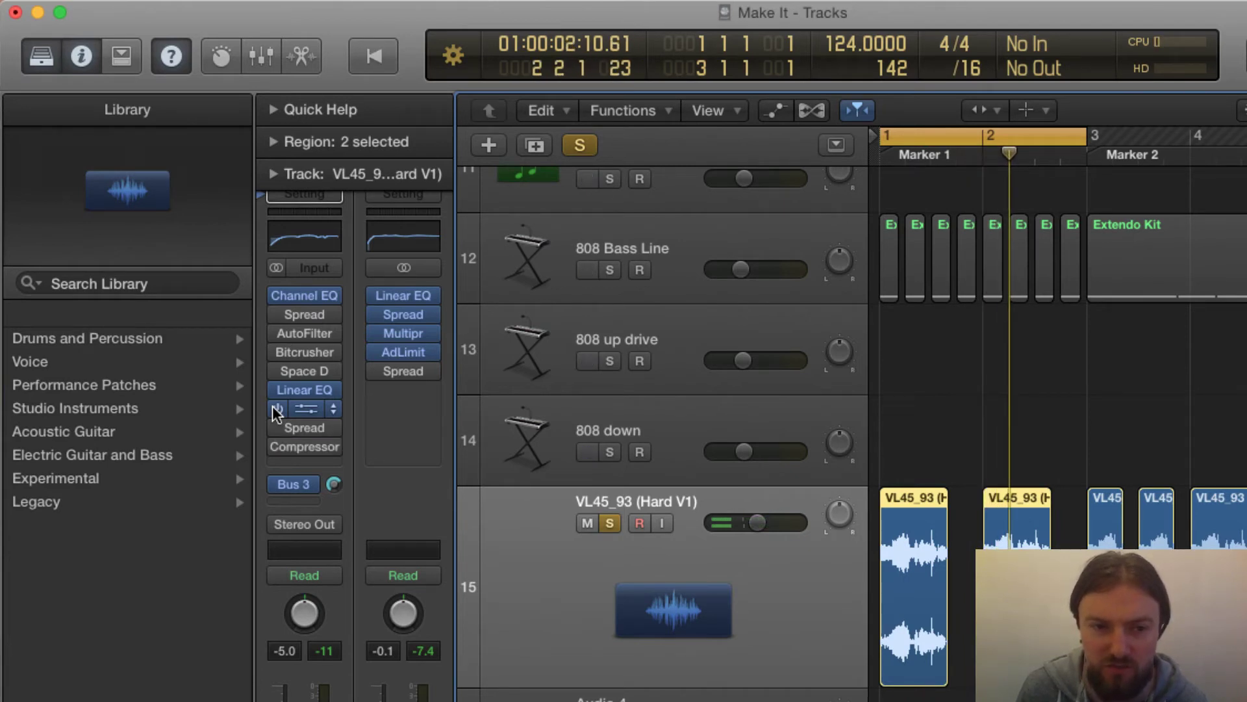
click(273, 407)
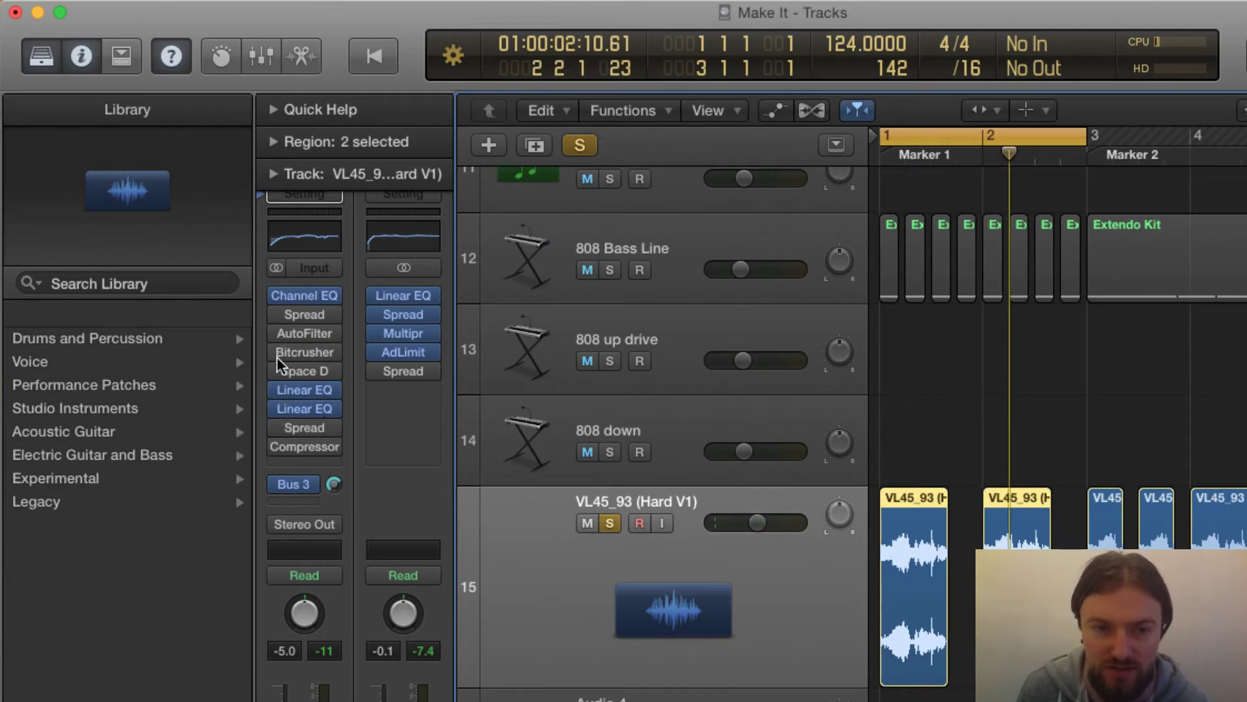
mouse_move(279, 432)
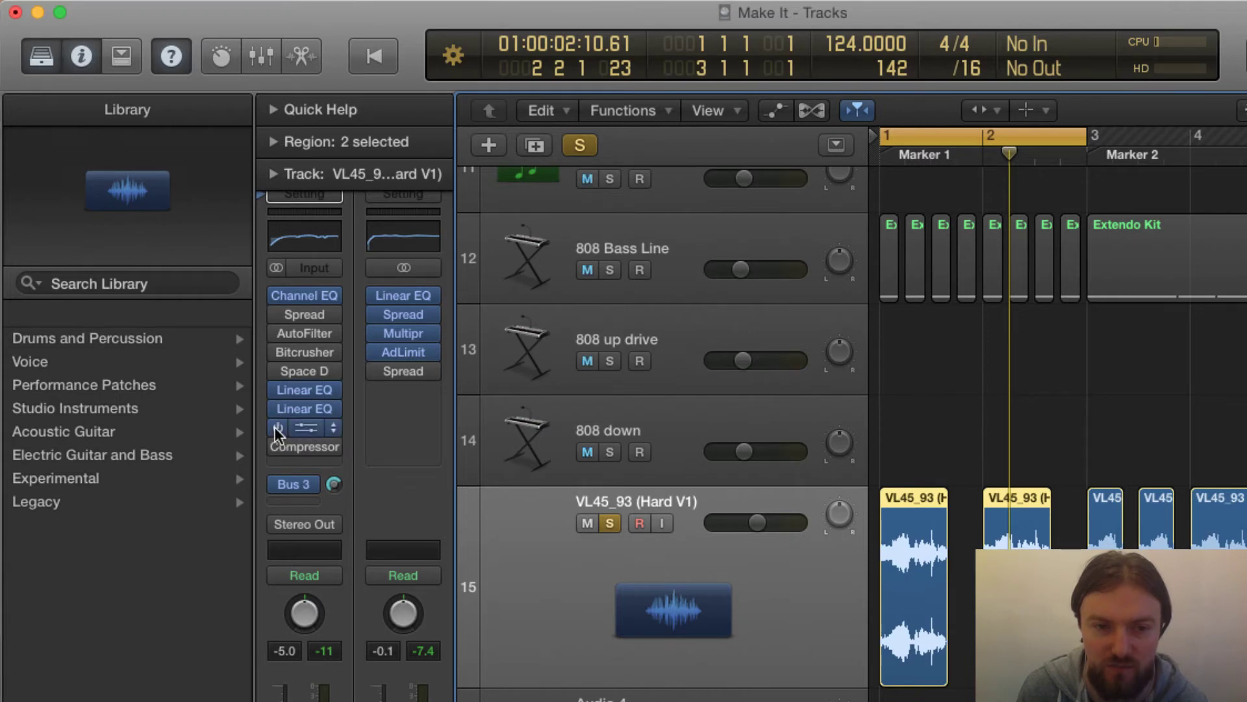
key(space)
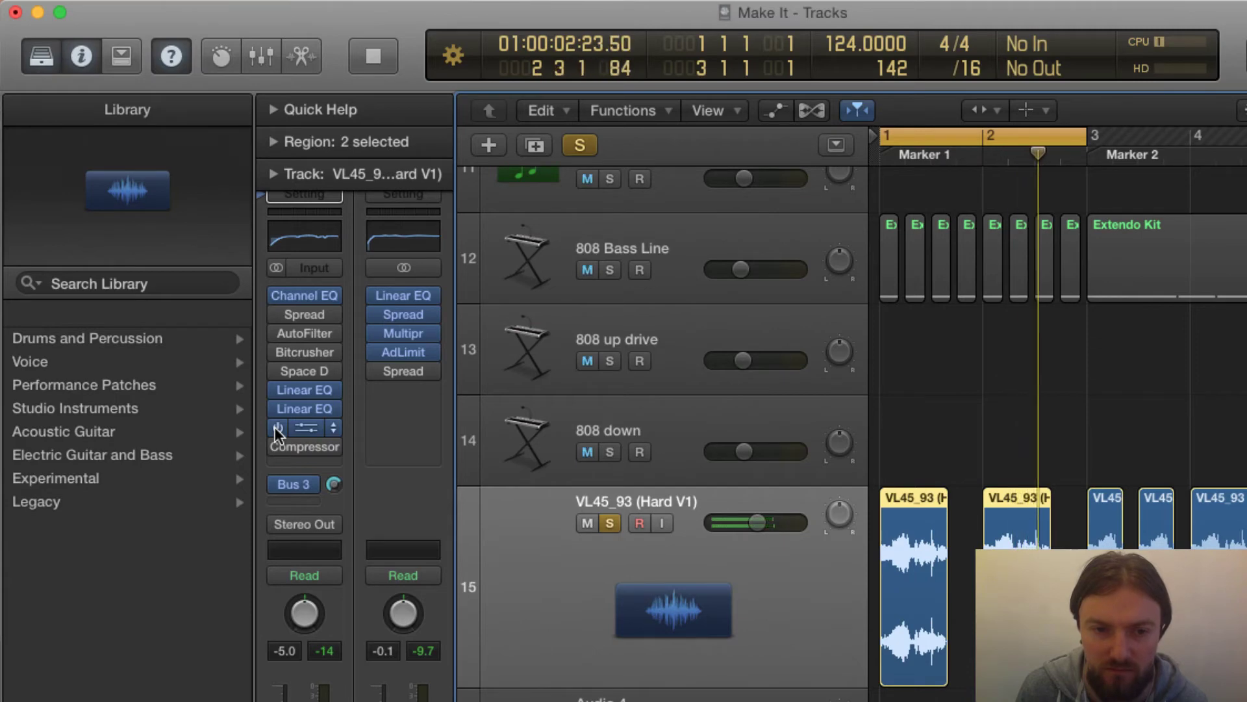
Re-enable the Stereo Spread below the Linear EQs, view its settings in a window moved aside, and close it
click(294, 422)
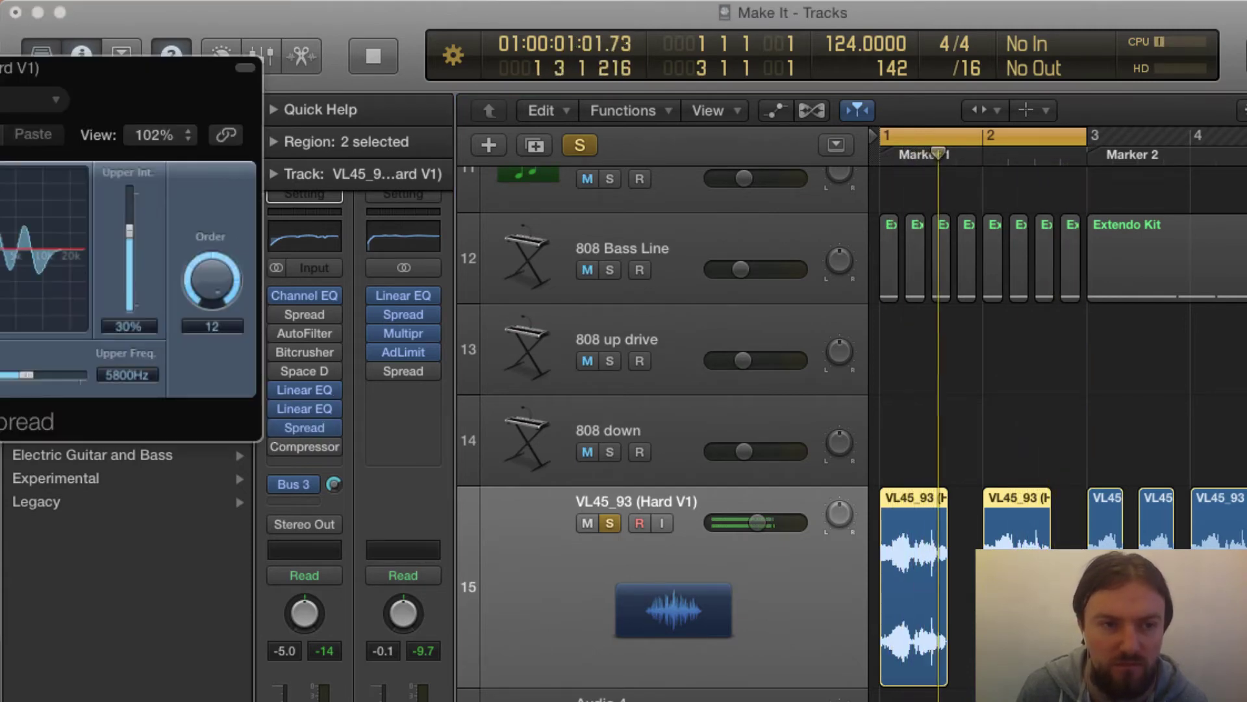
drag(65, 72, 789, 148)
drag(679, 147, 882, 184)
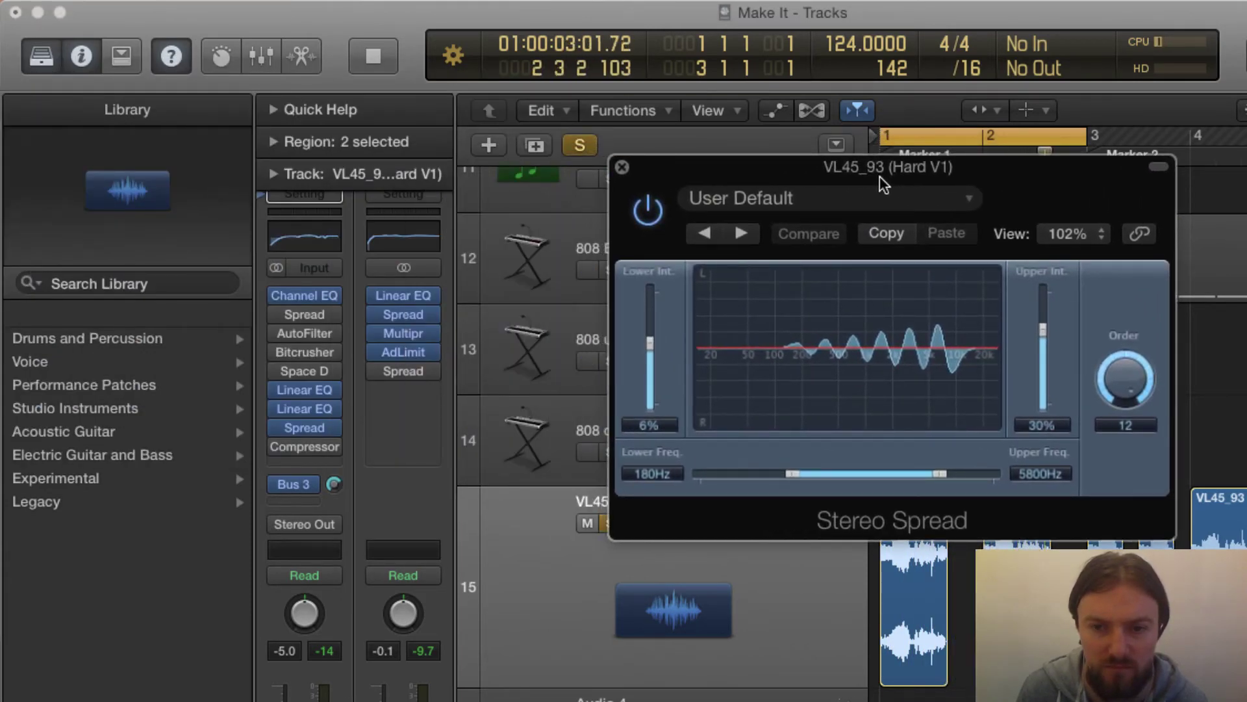
click(622, 167)
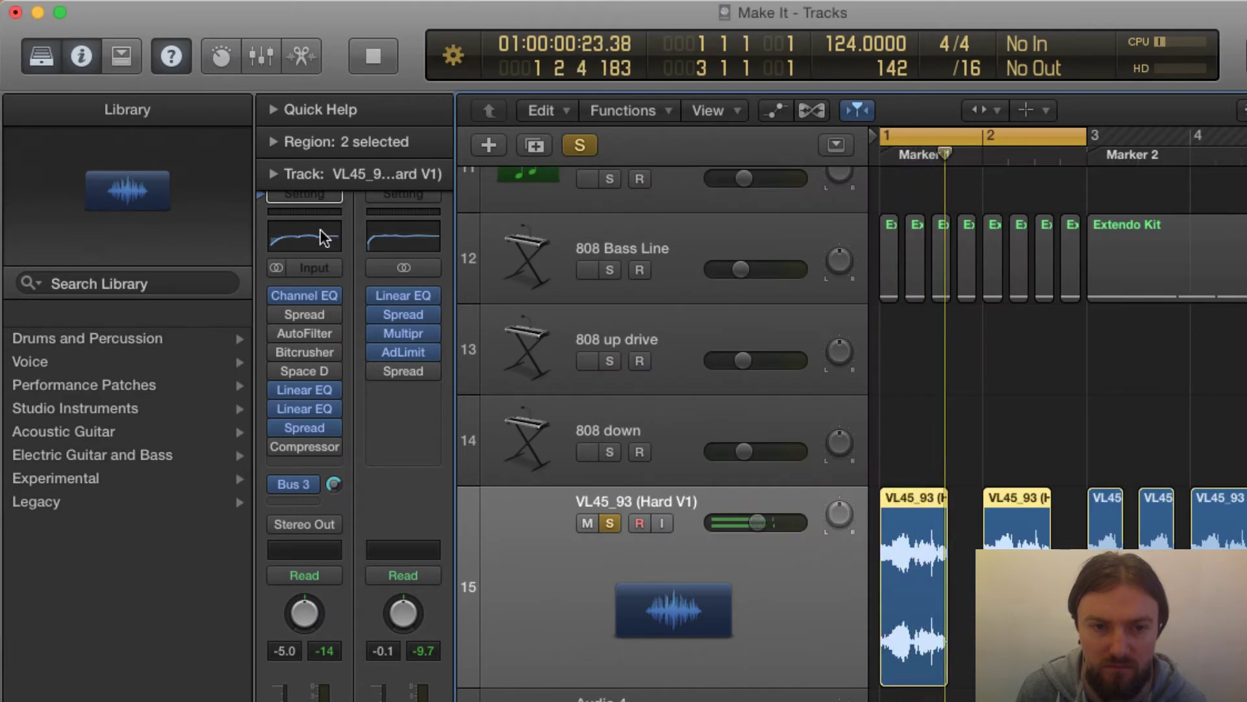
Steepen the slope of the low cut band in the vocal's Channel EQ and close its window
click(325, 238)
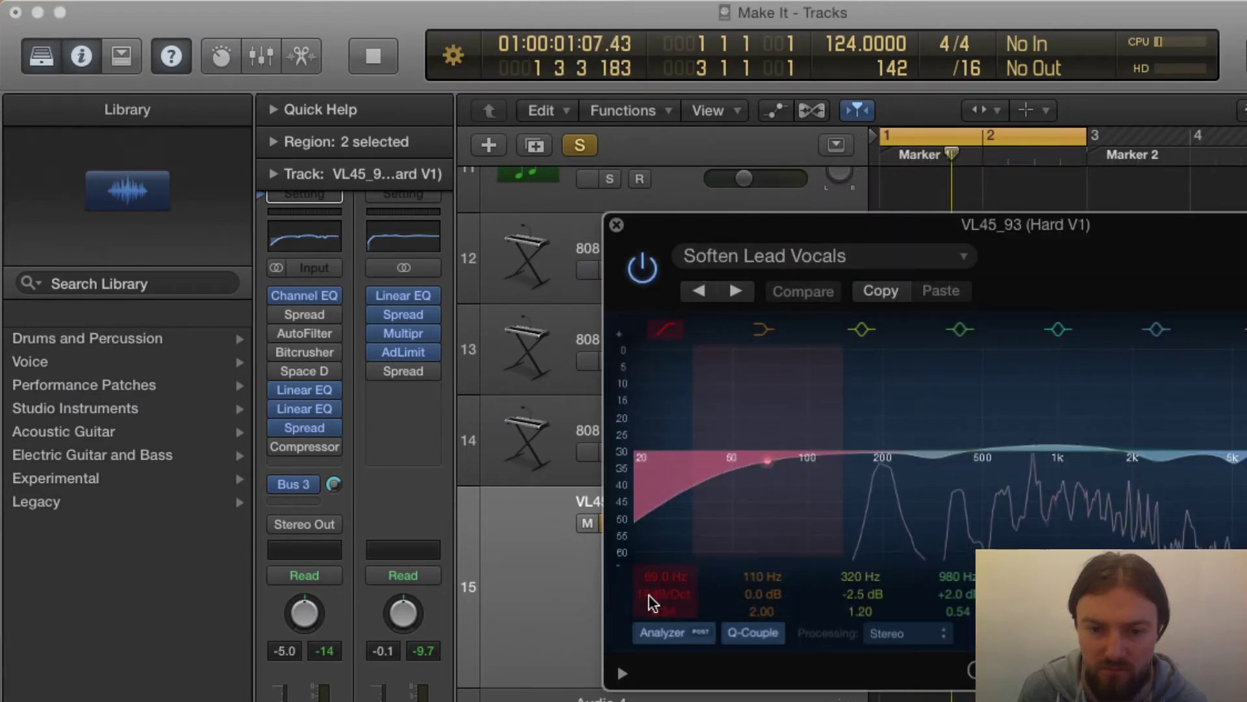
drag(649, 594, 664, 563)
click(617, 226)
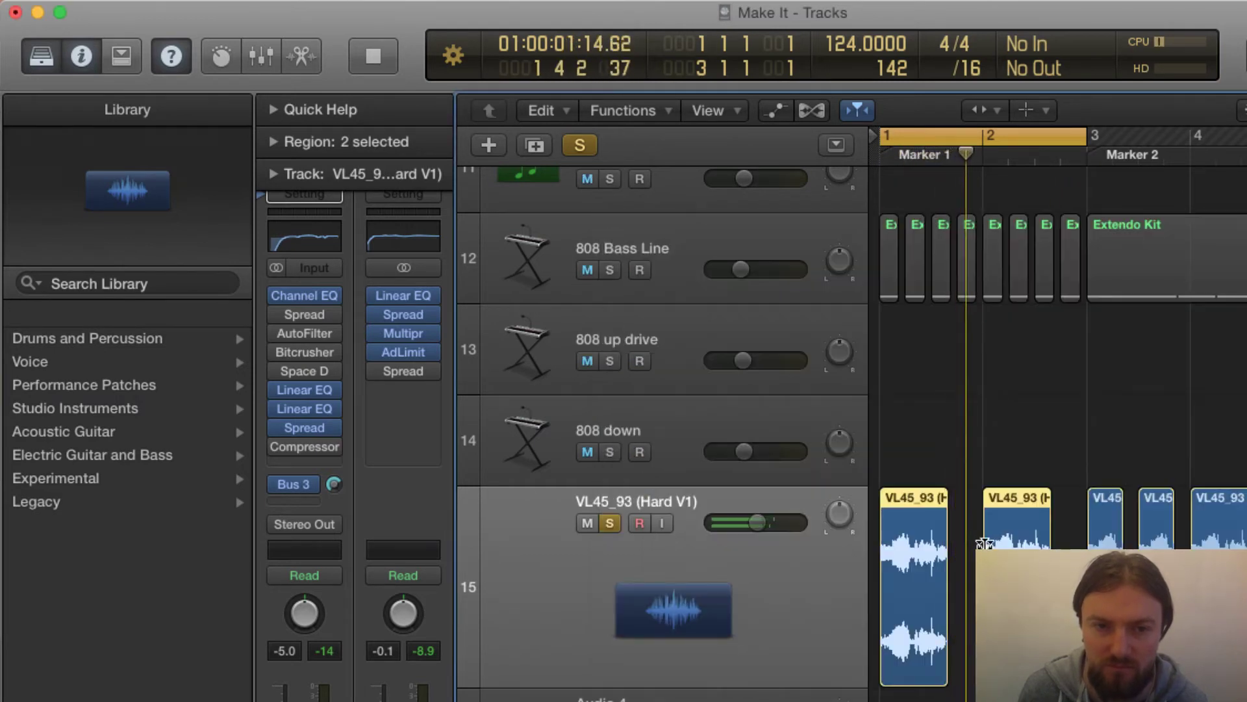
Re-enable the Spread below the Channel EQ and the AutoFilter, playing the soloed vocal to hear the change
click(278, 314)
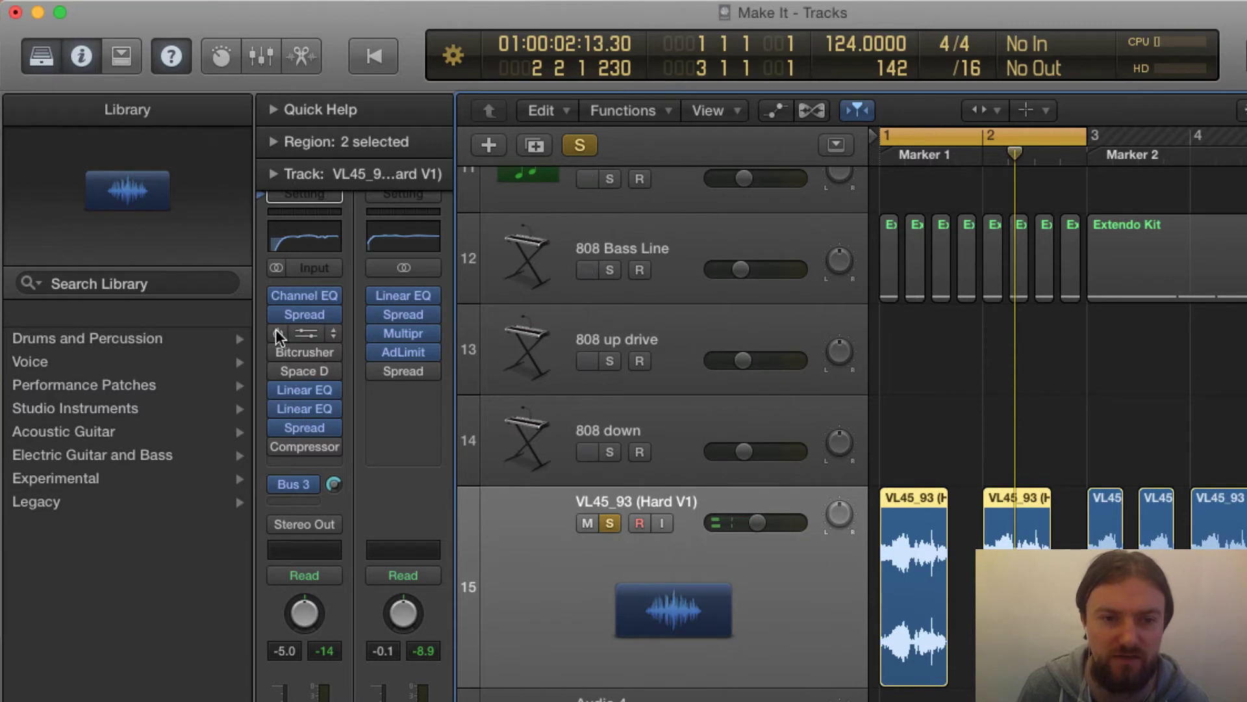
key(space)
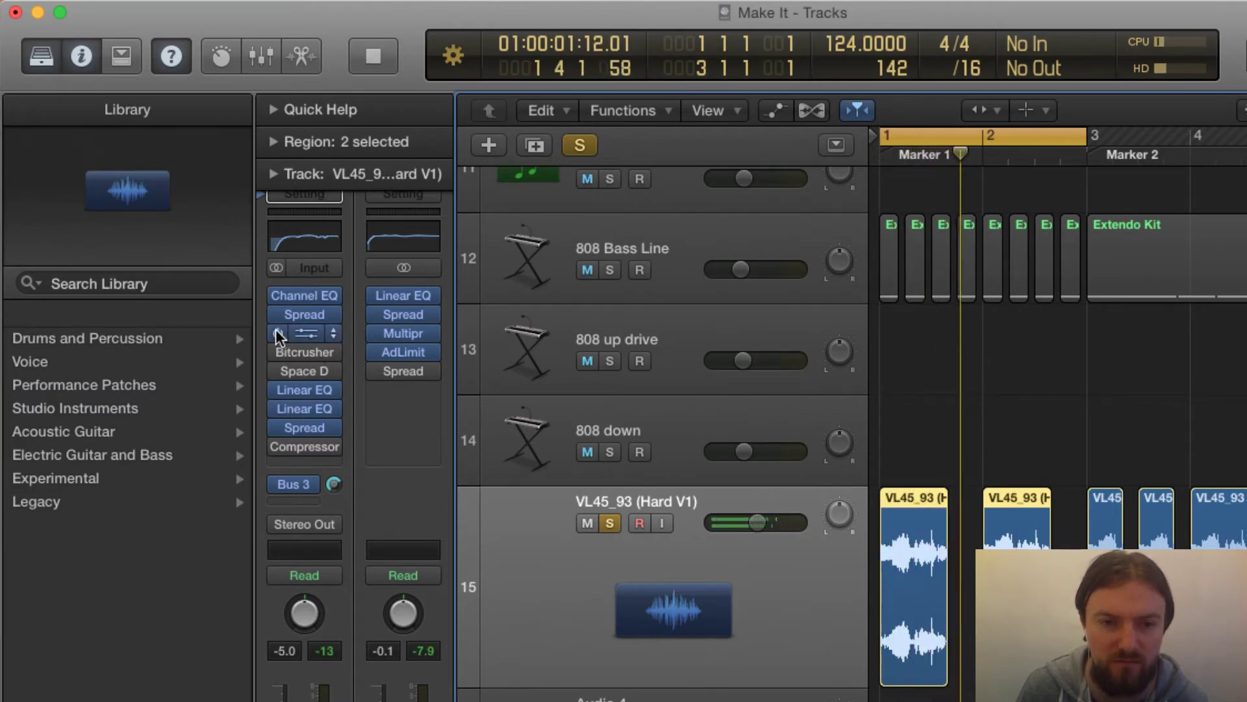
key(space)
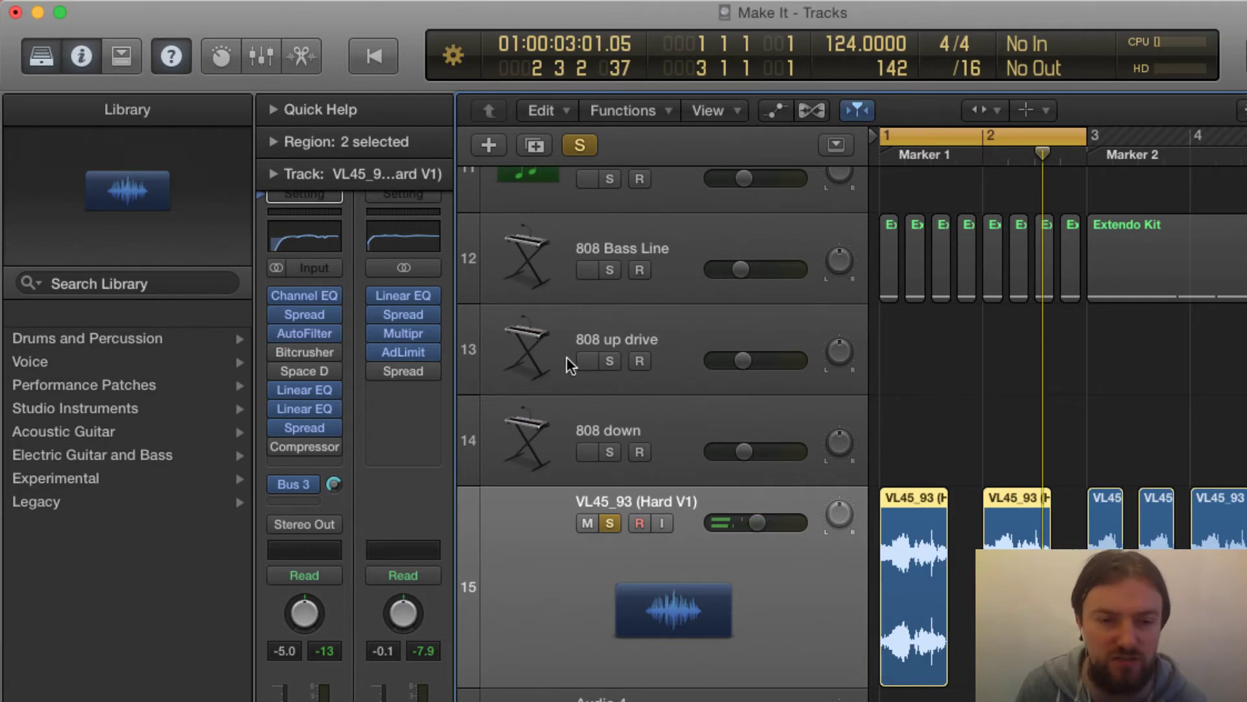
Open the vocal's AutoFilter, move its window aside, examine the settings during playback, and close it
click(321, 335)
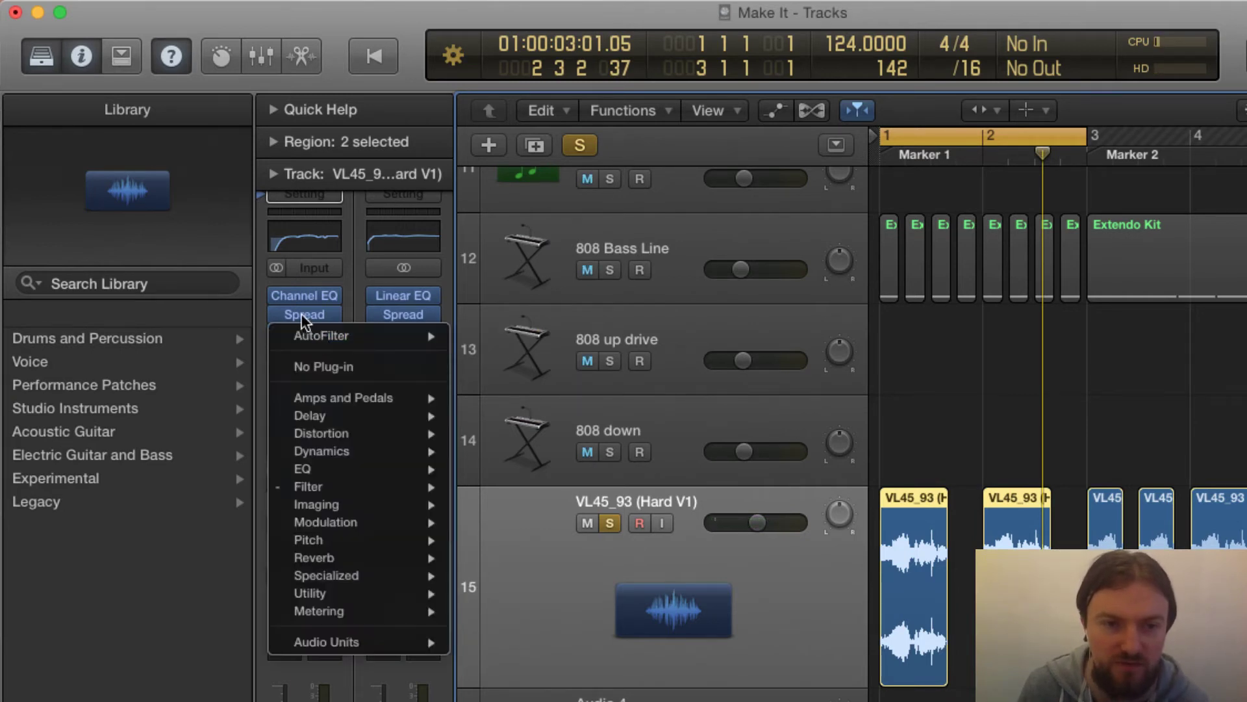
click(303, 325)
click(302, 326)
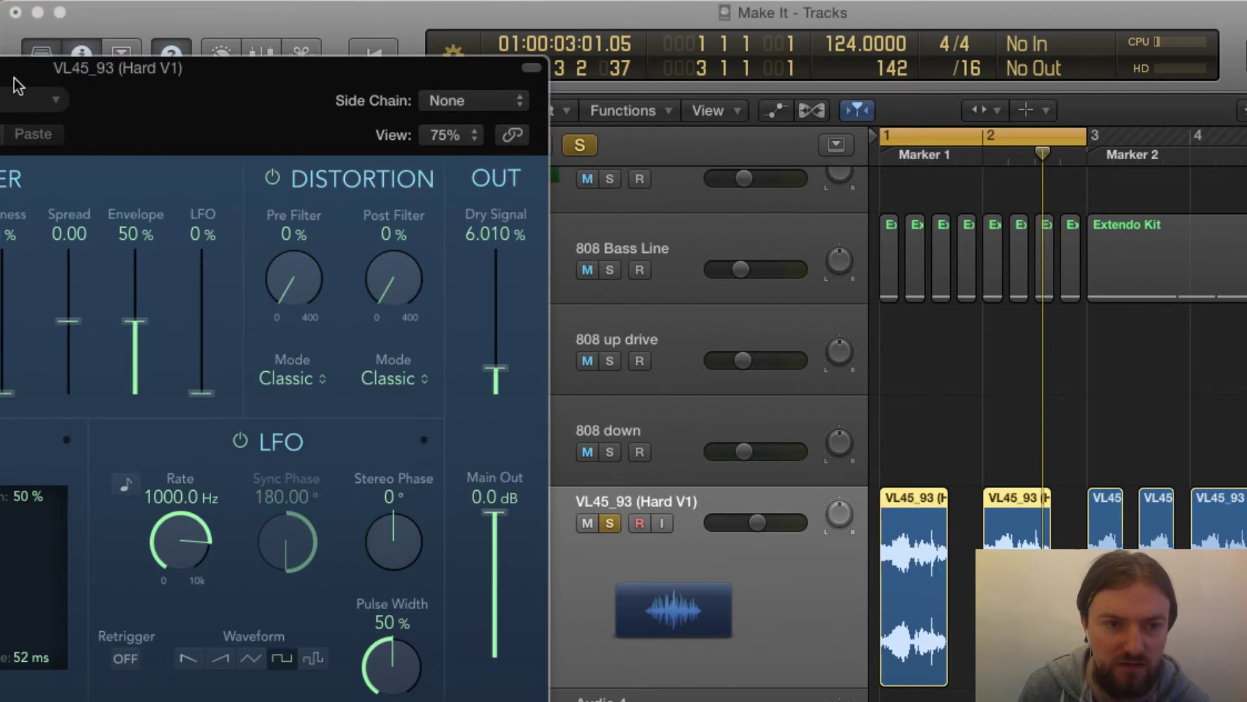
drag(14, 78, 862, 180)
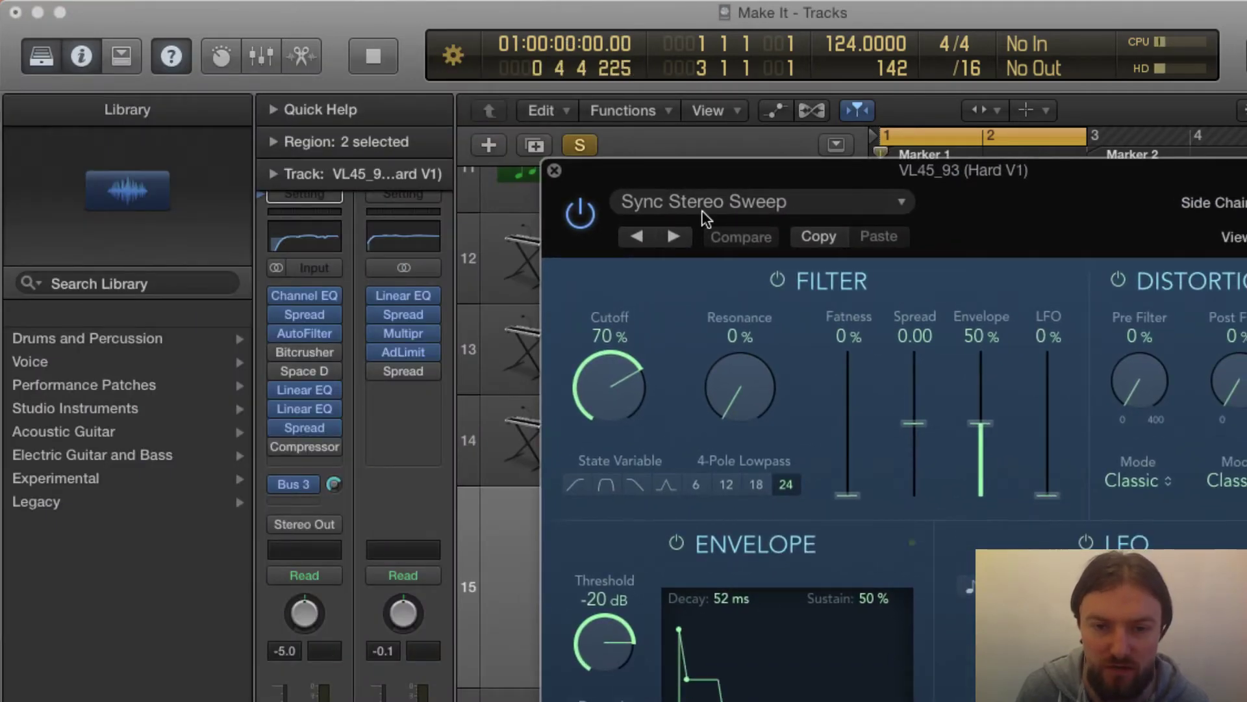
key(space)
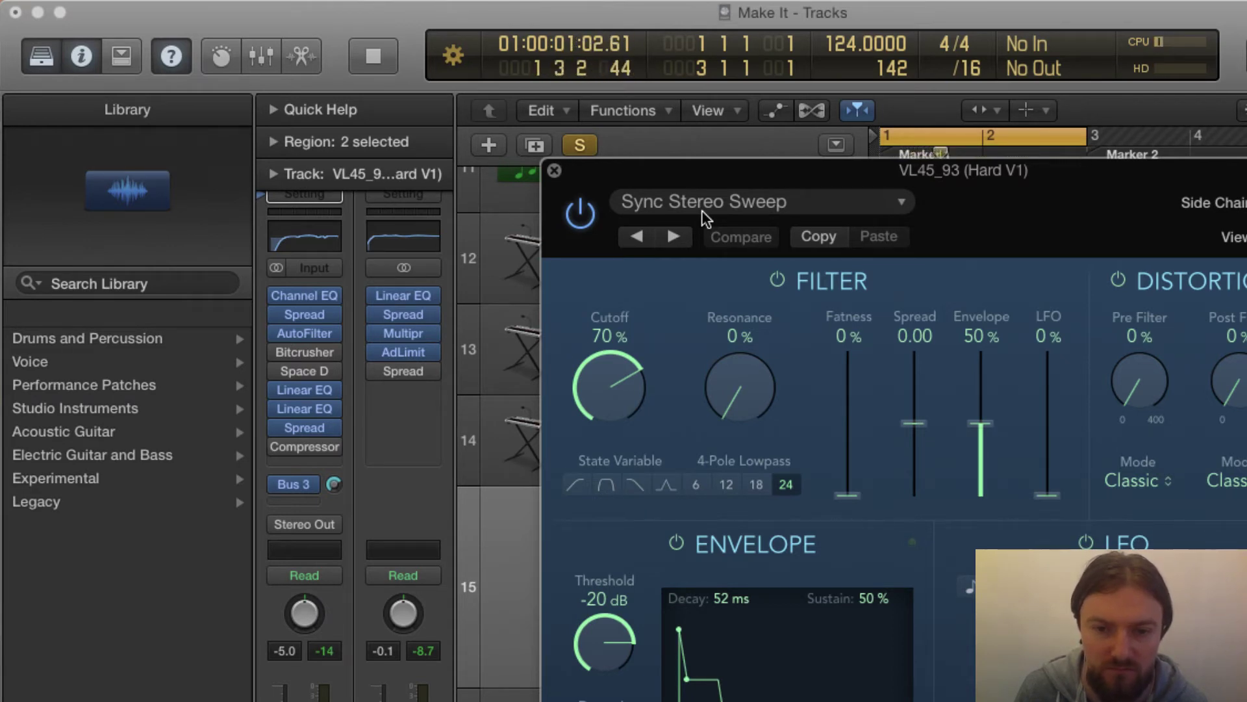
key(space)
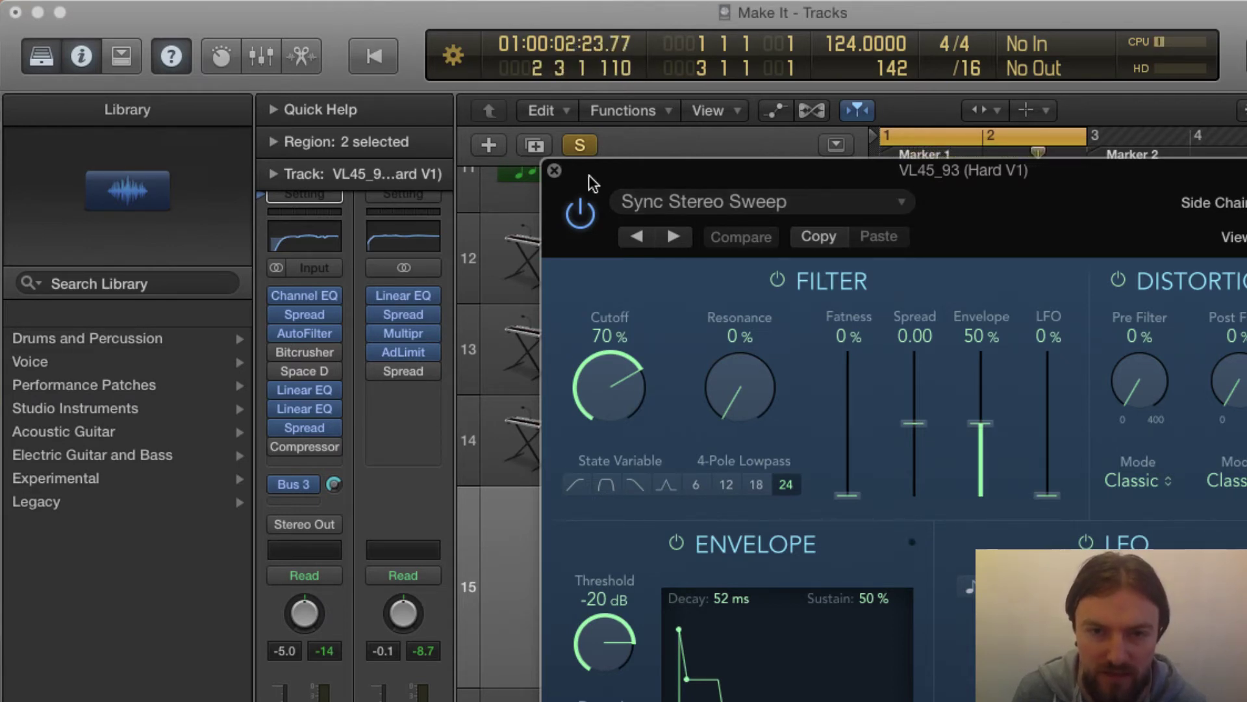
click(553, 171)
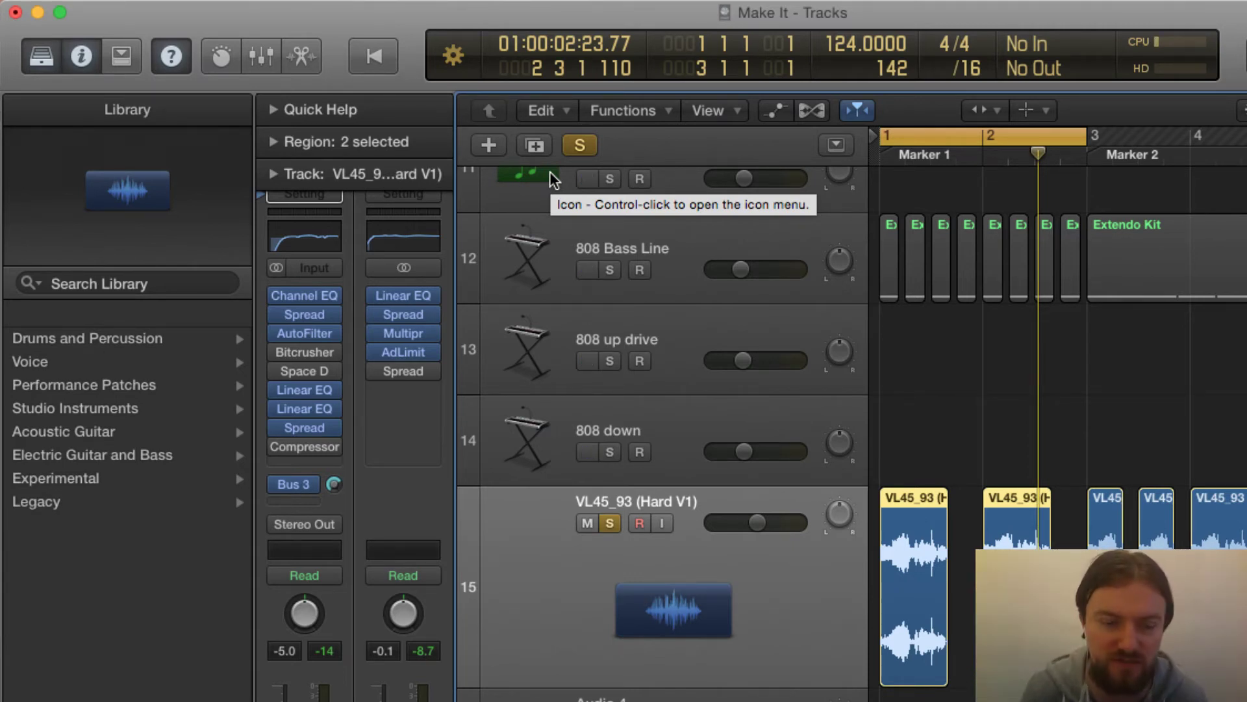
Enable the Bitcrusher on the vocal track and play the cycle from bar 1
scroll(535, 250, up, 1)
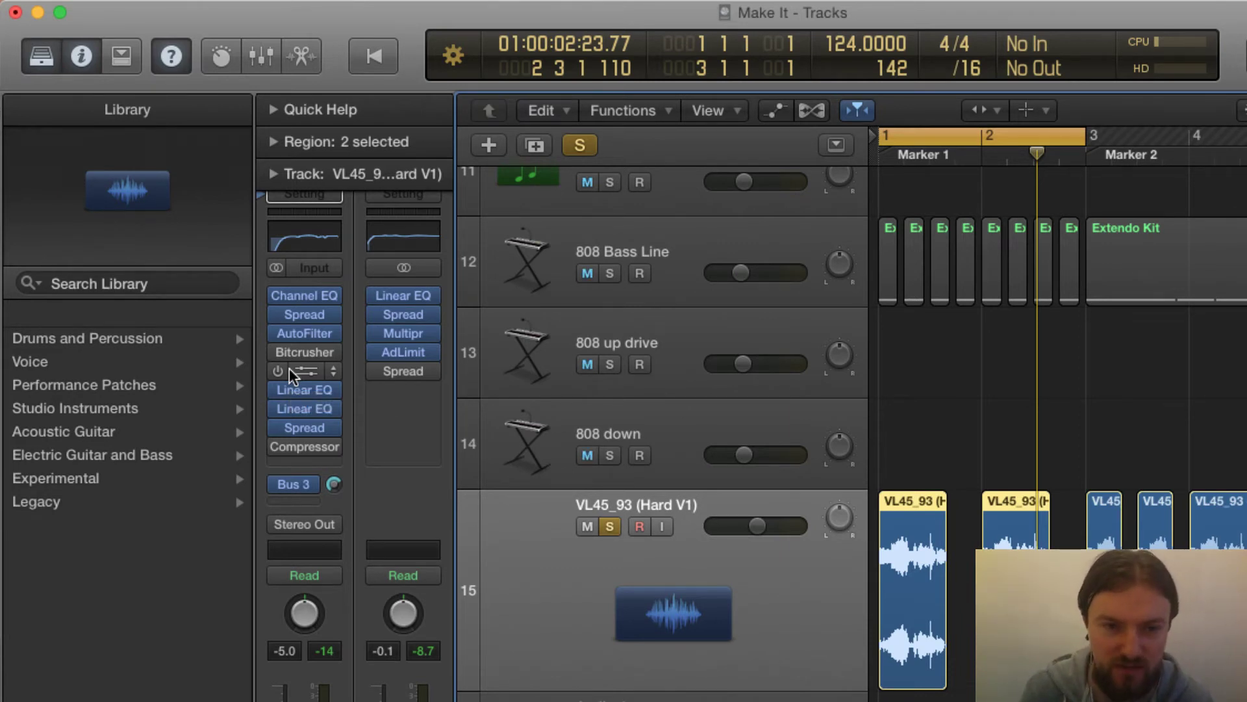
click(279, 352)
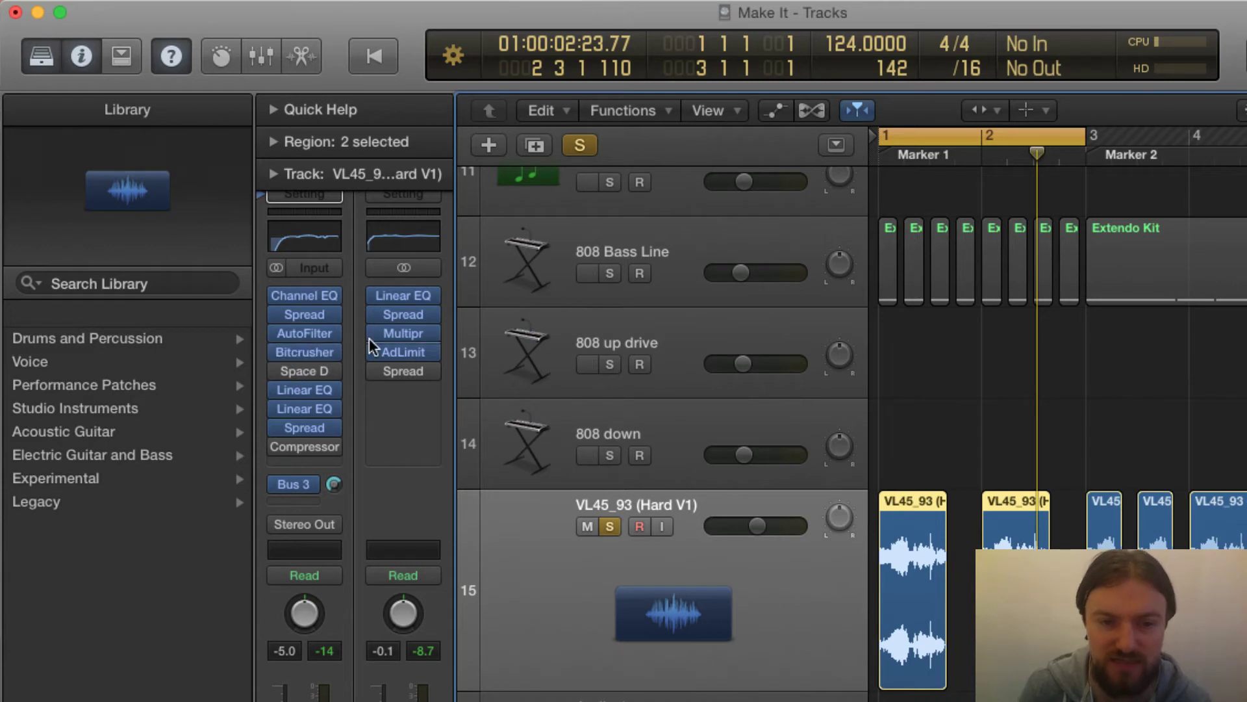
key(space)
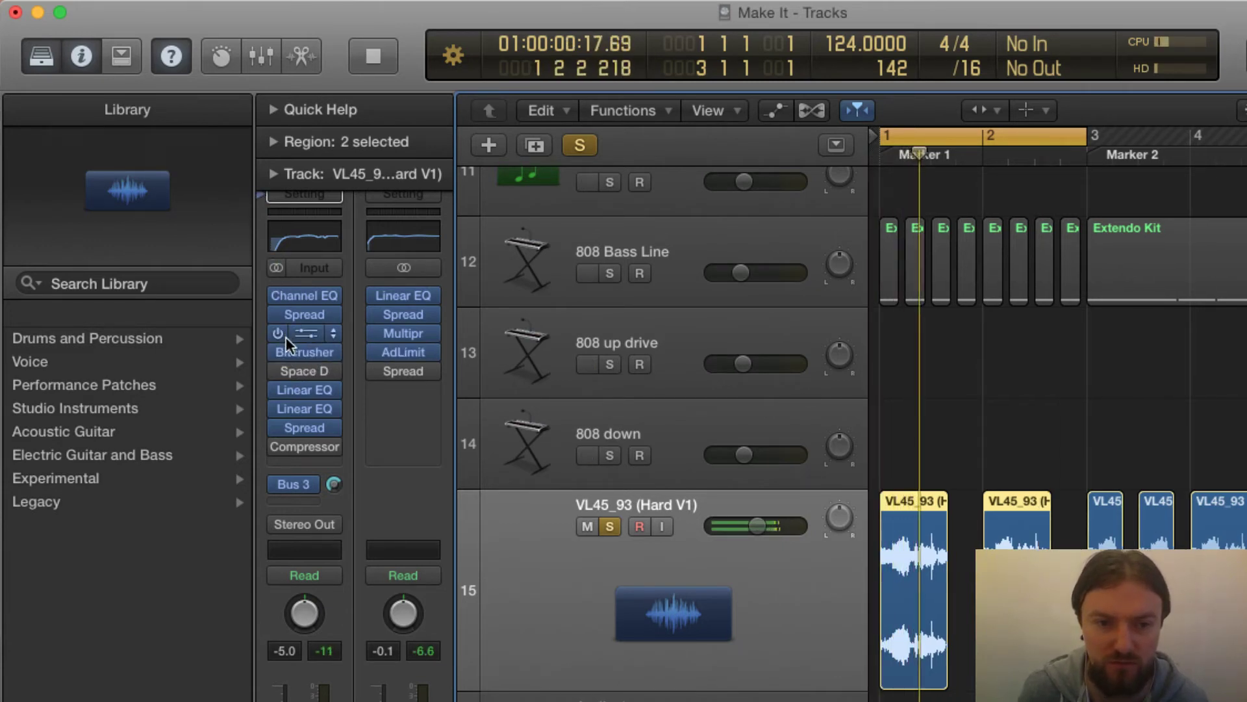
Open the Bitcrusher window, move it aside, compare the vocal with the effect bypassed and active, stop playback, and close it
click(293, 348)
click(52, 114)
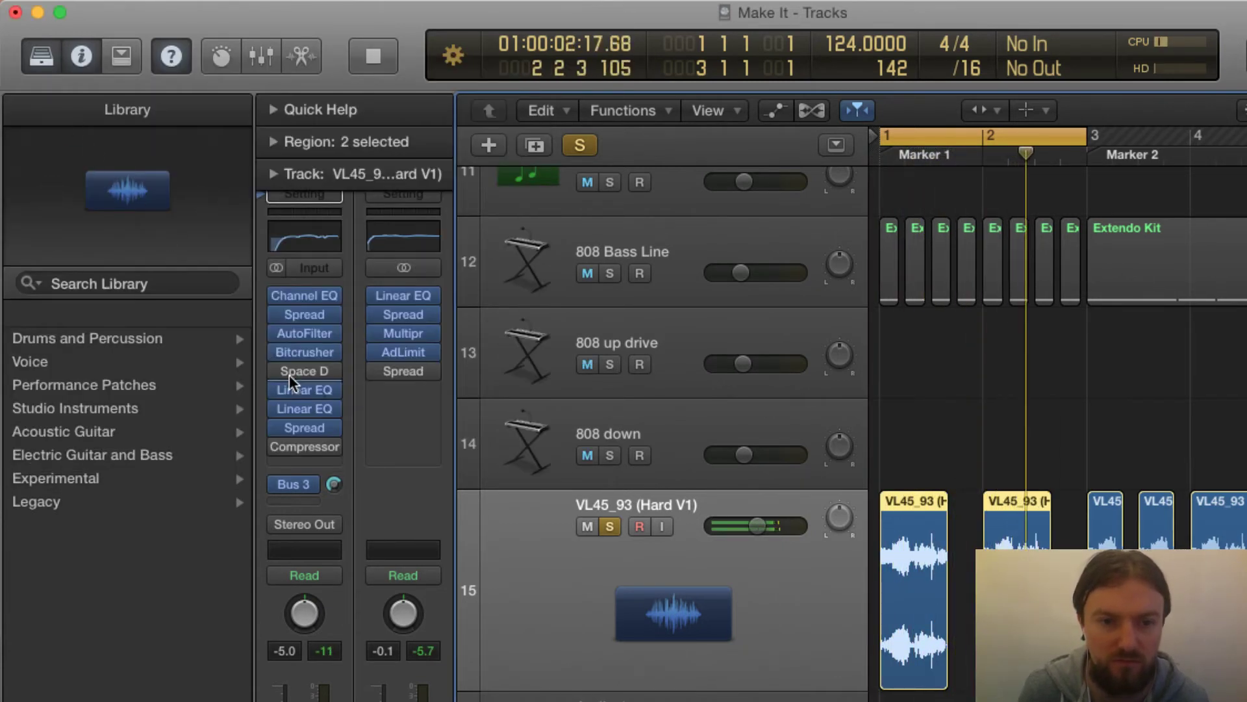
click(295, 354)
drag(59, 78, 1029, 249)
click(697, 286)
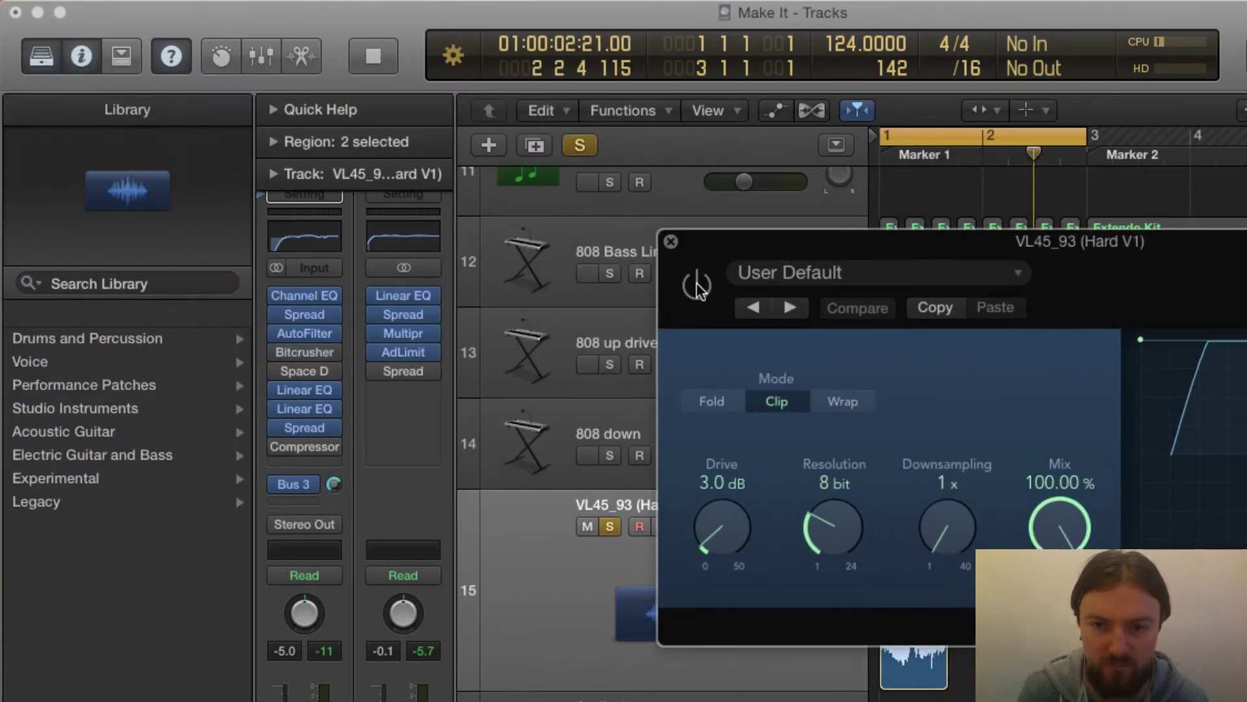
click(697, 286)
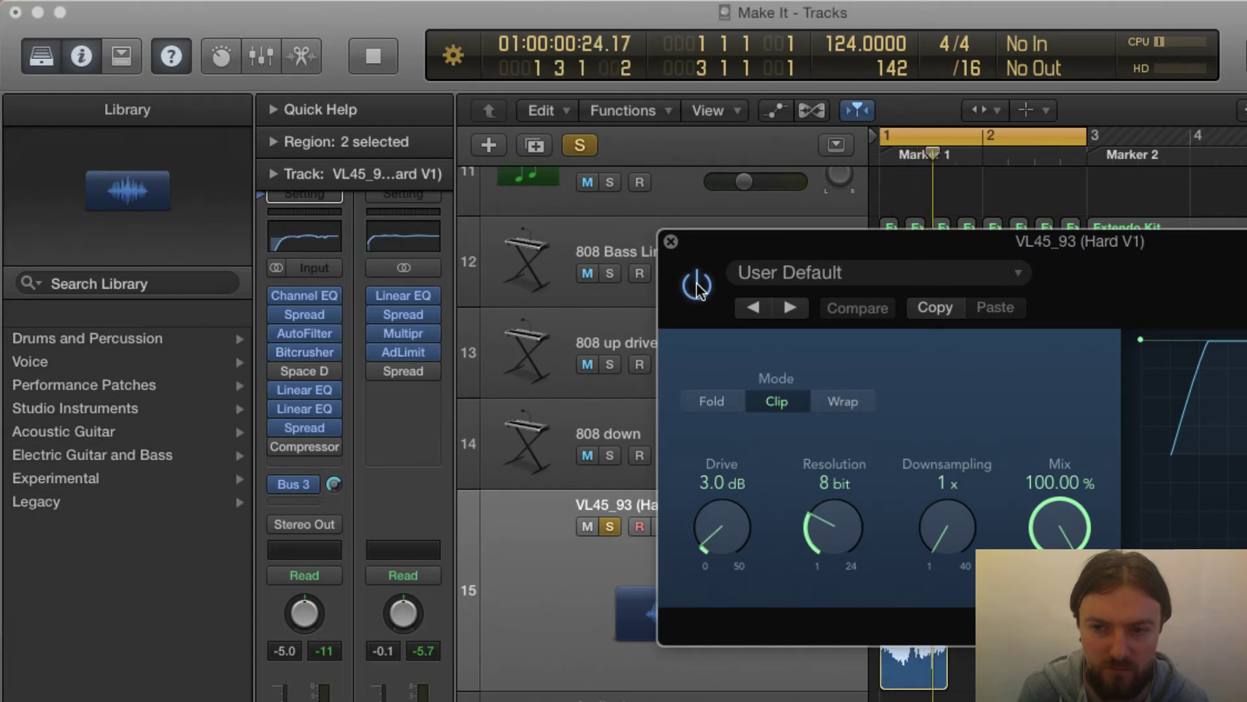
key(space)
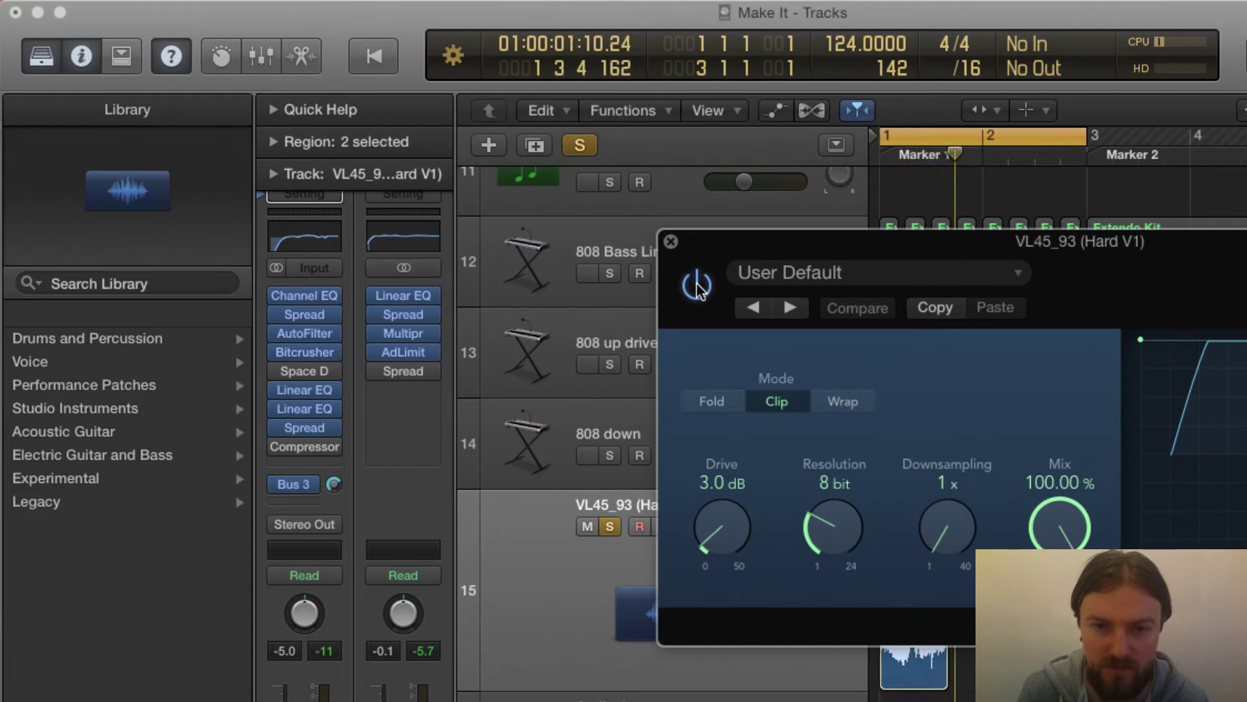
click(672, 243)
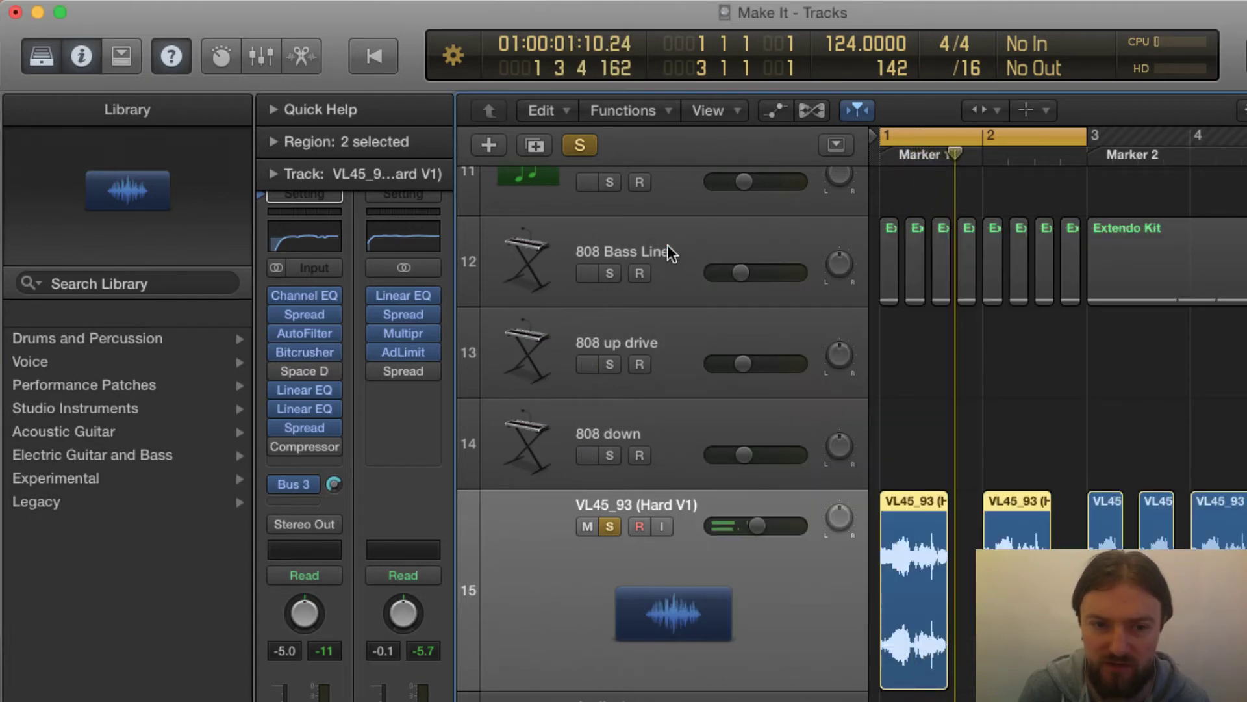
Re-enable Space Designer and the Compressor on the vocal, viewing the reverb's window during playback before stopping and closing it
click(311, 365)
drag(206, 88, 935, 180)
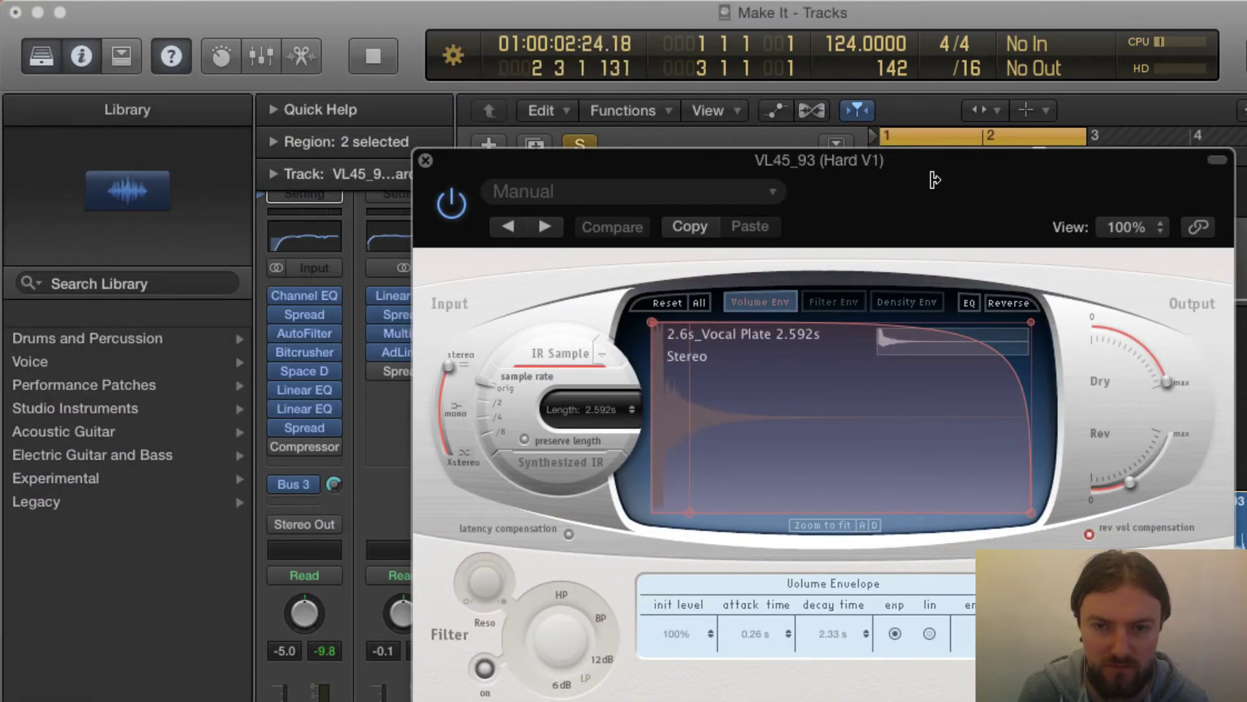
key(space)
click(428, 160)
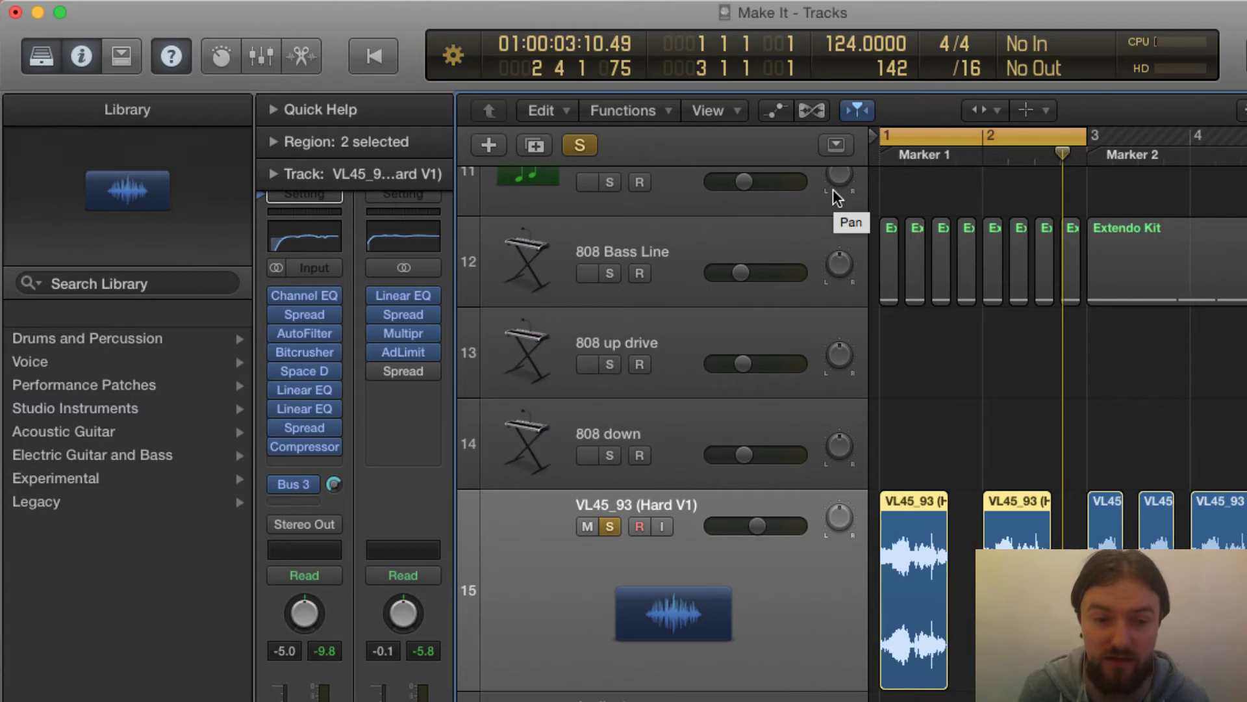
Play the soloed VL45_93 vocal with its full plug-in chain active, and stop playback
key(space)
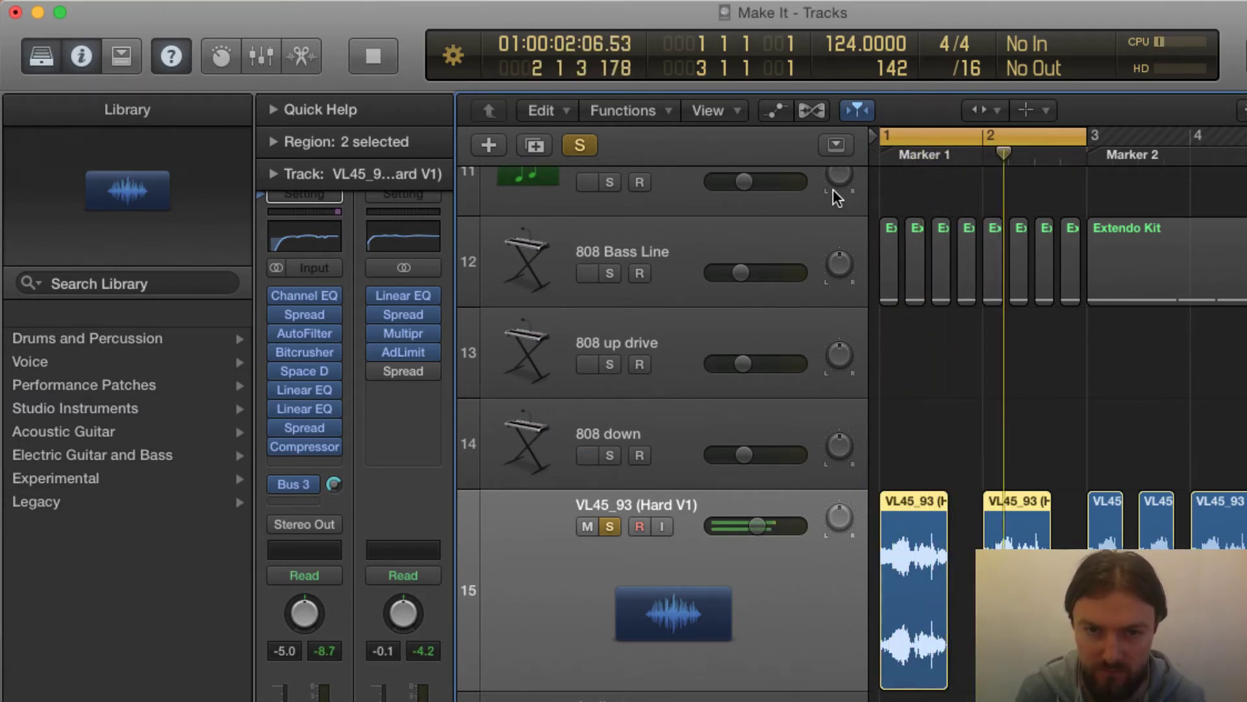
key(space)
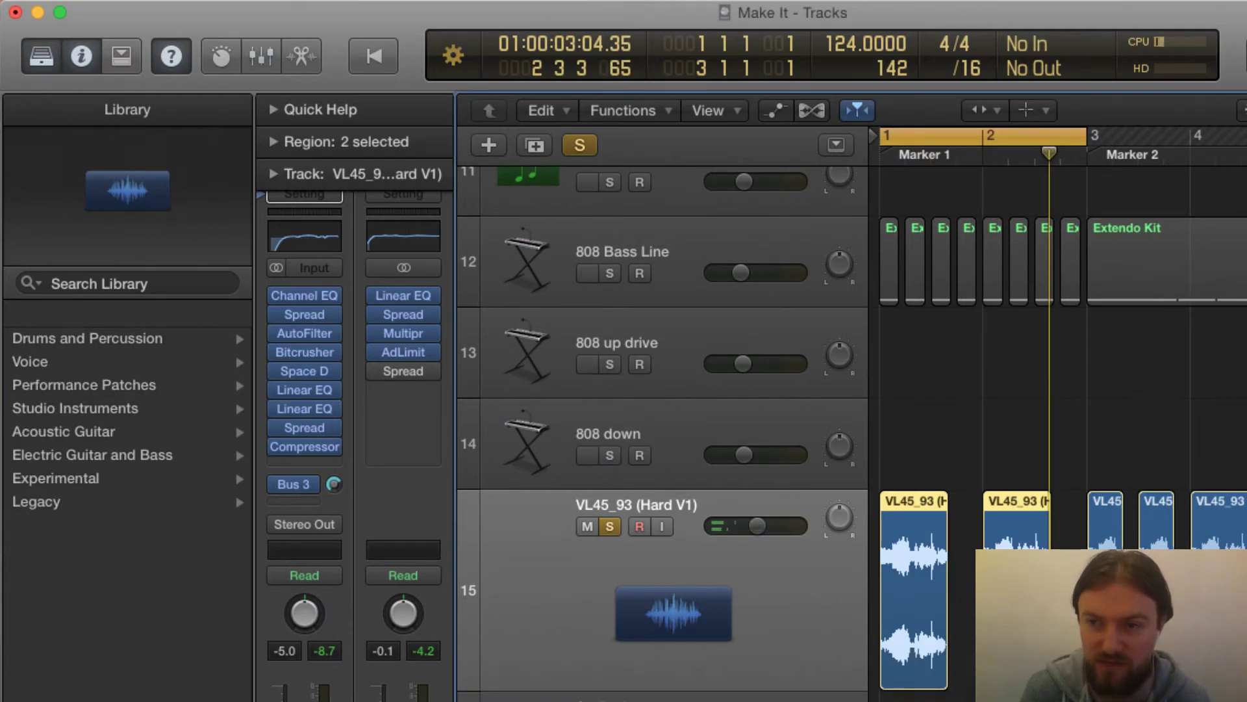
Move the cycle range to bars 9–11, select the Audio 4 track, and play its vocal section before stopping
scroll(1052, 364, down, 5)
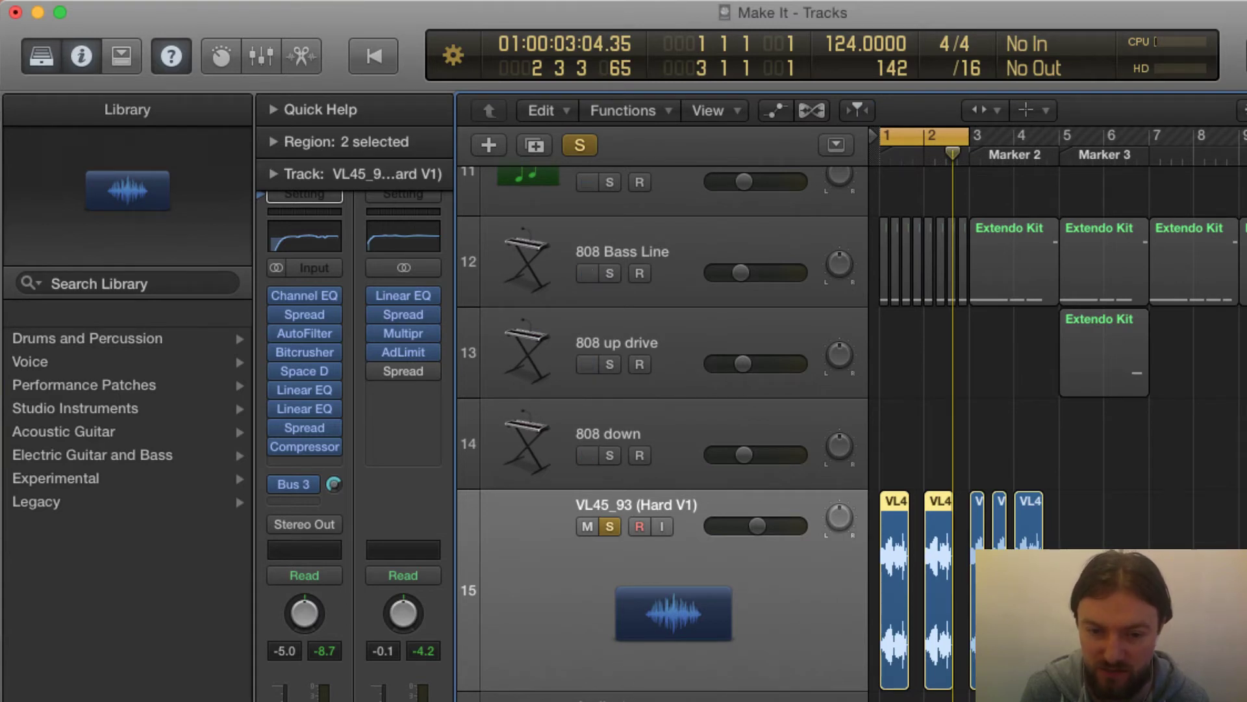
drag(909, 138, 1245, 142)
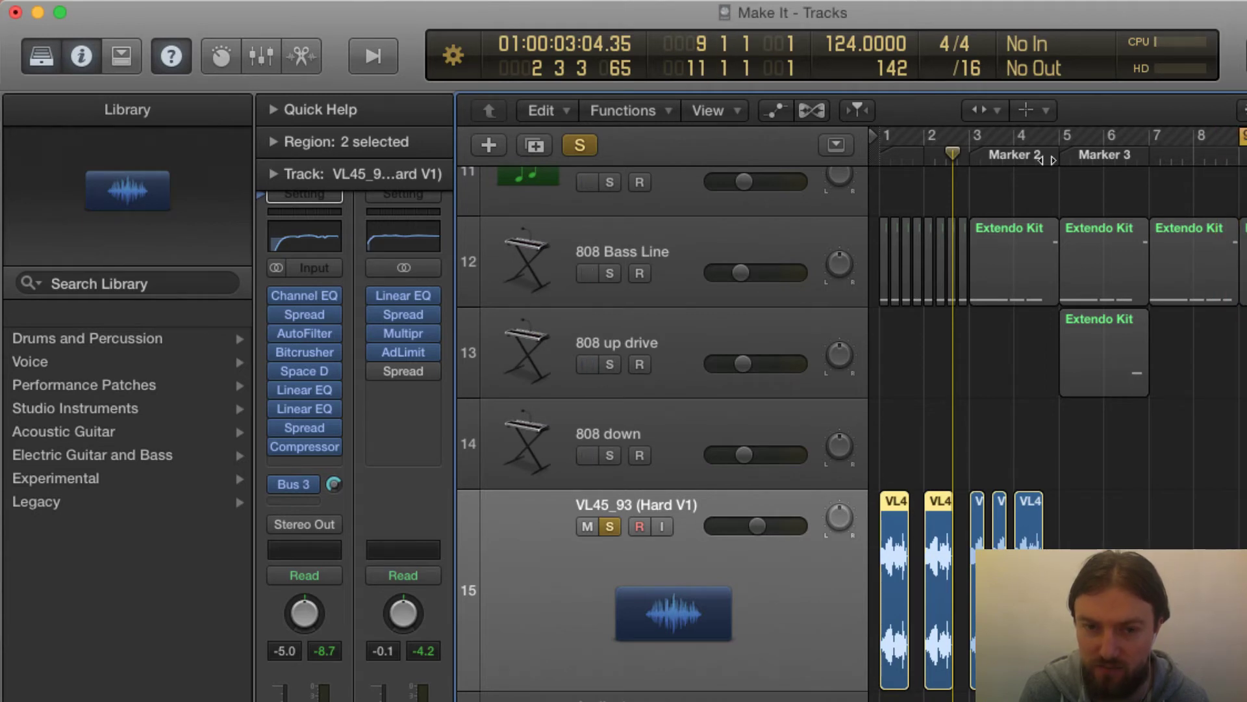
click(584, 698)
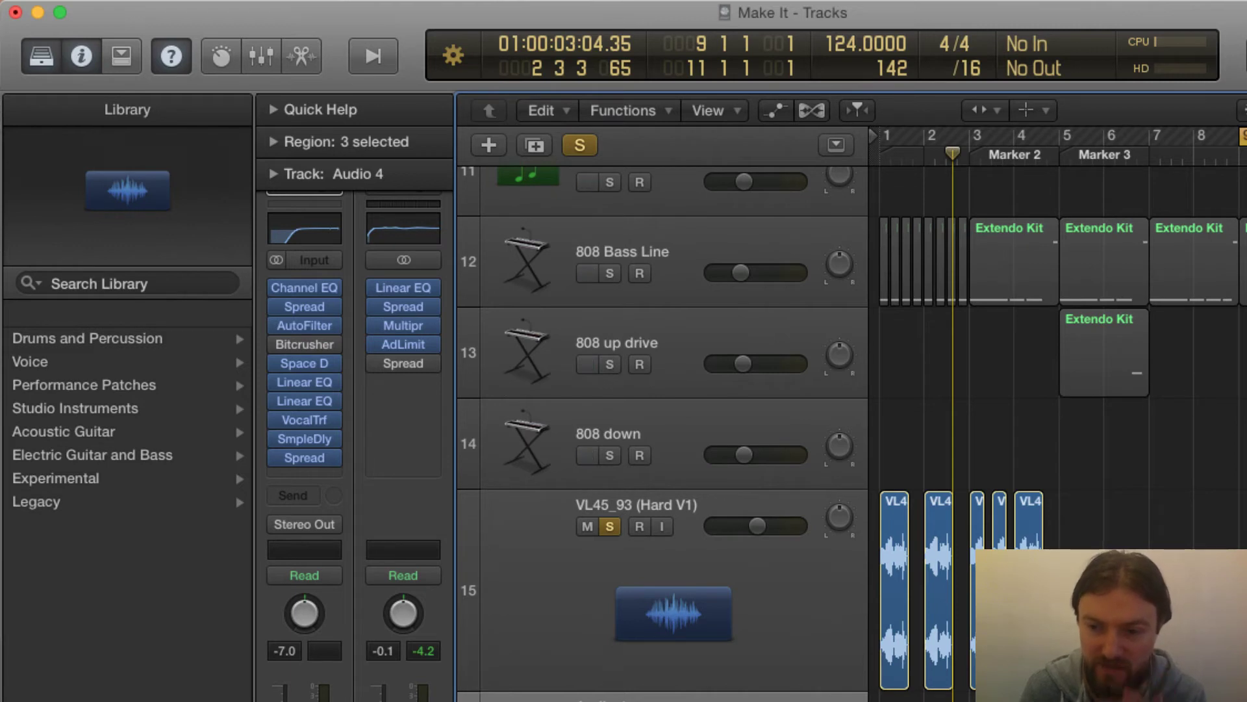
key(space)
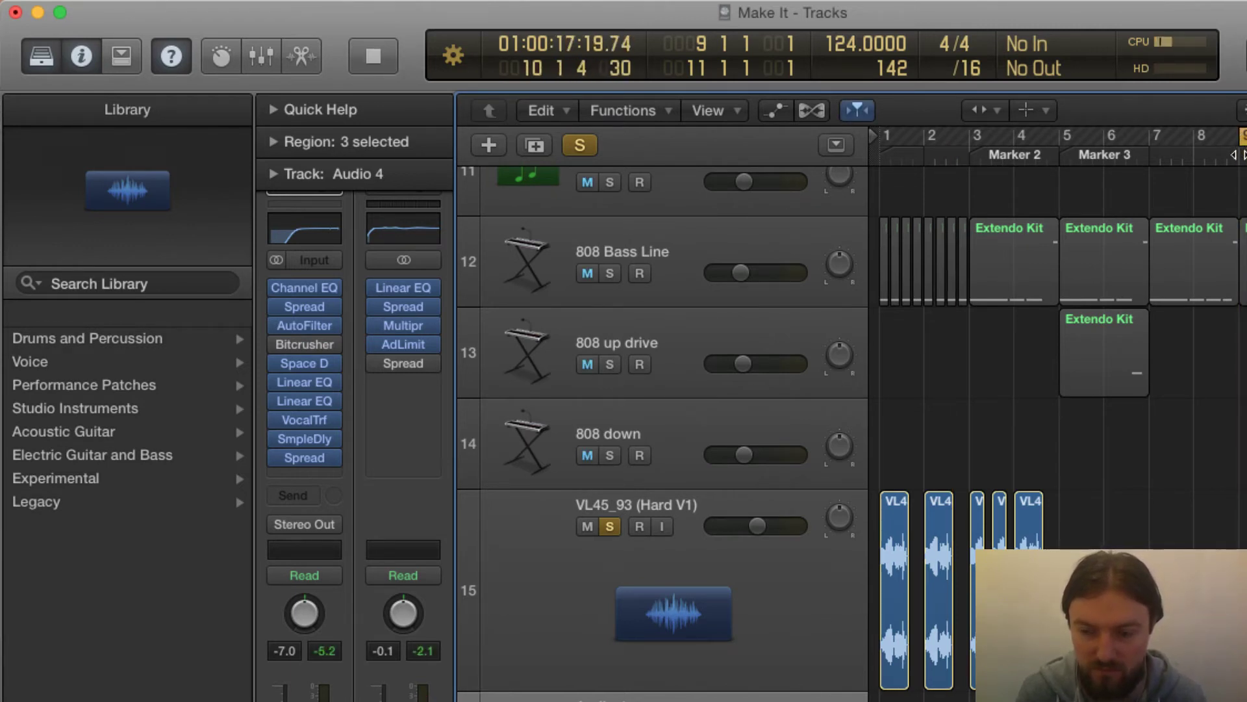
key(space)
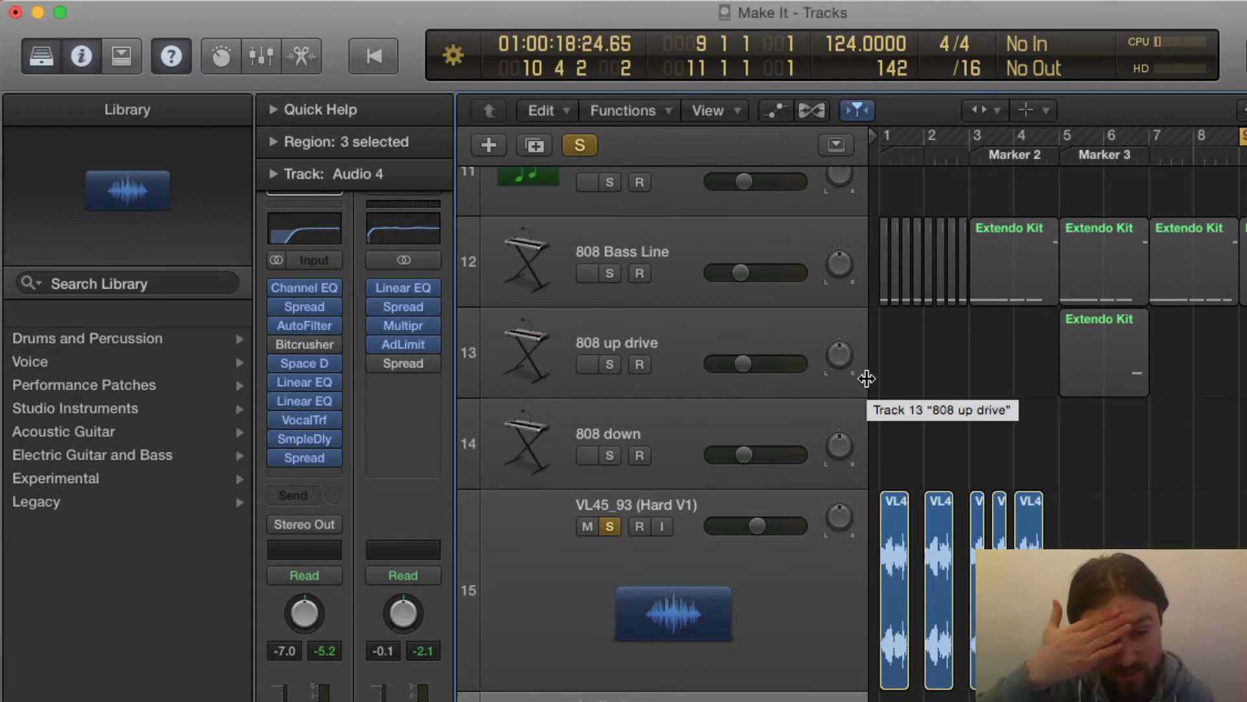
Open the Vocal Transformer on Audio 4, move its window into view, and show its preset options
click(303, 420)
drag(0, 69, 884, 291)
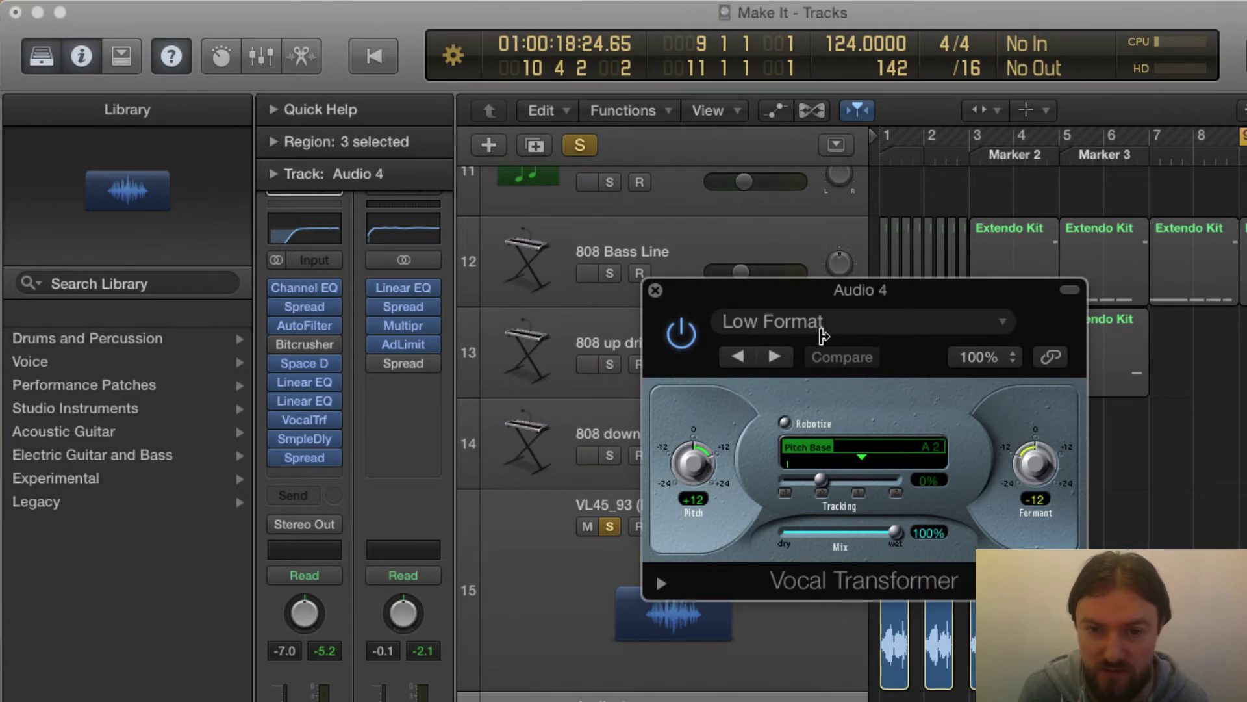
click(823, 325)
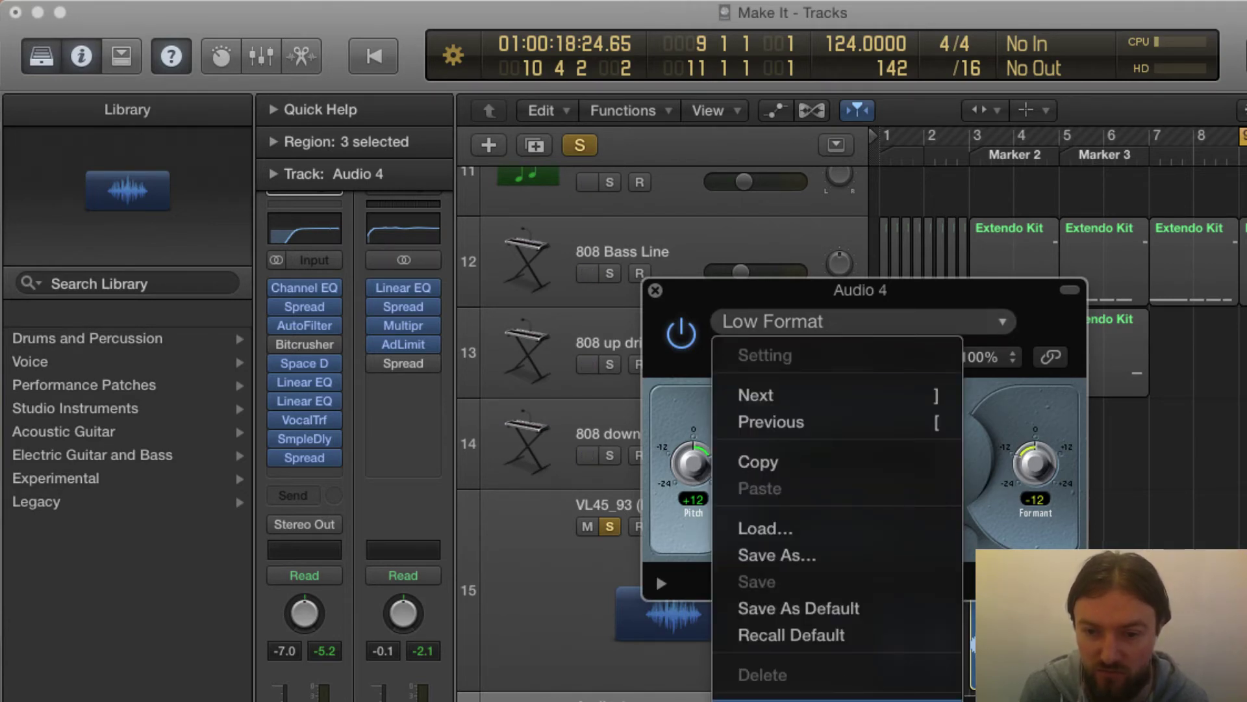
Compare Audio 4 from bar 9 with the Vocal Transformer bypassed and active, stop playback, and close its window
click(687, 354)
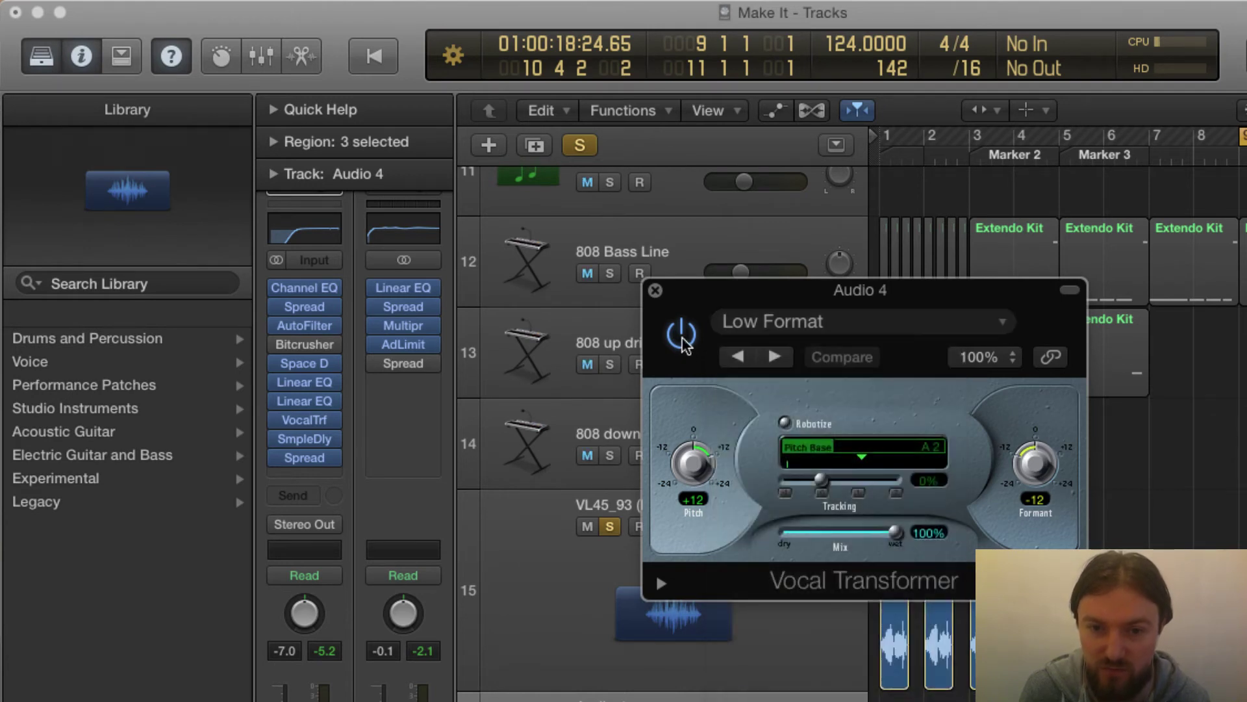
click(1241, 158)
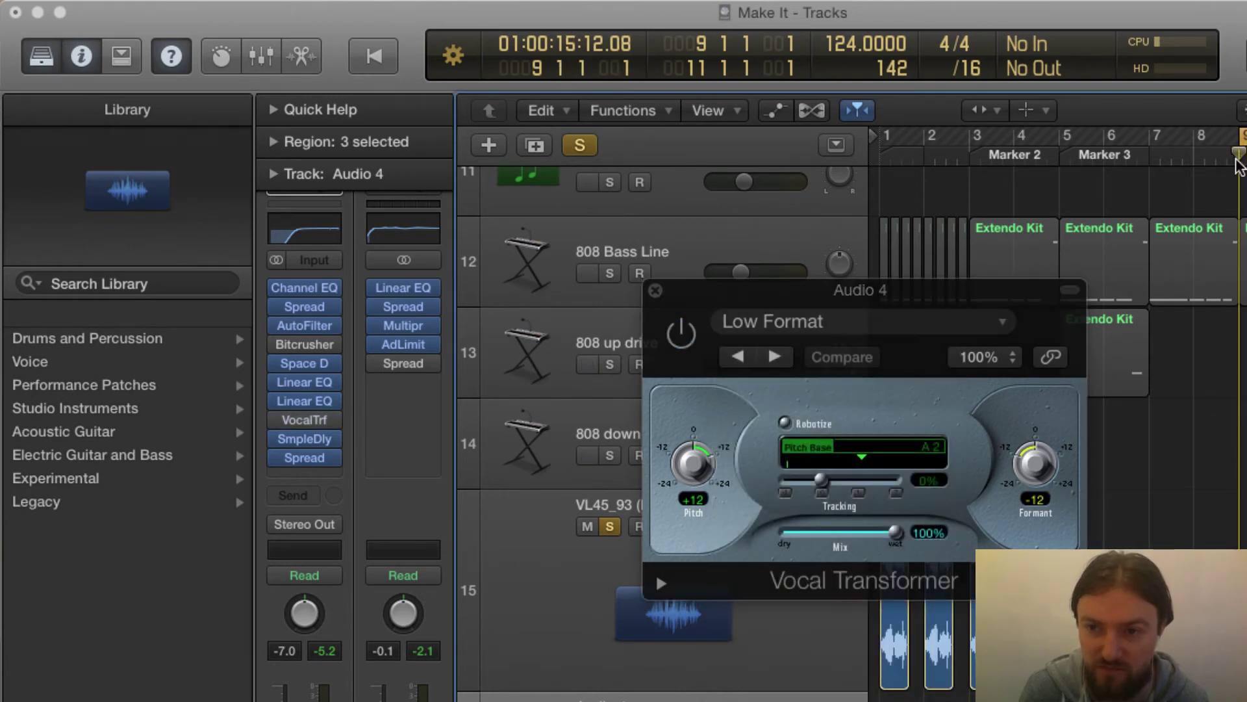
key(space)
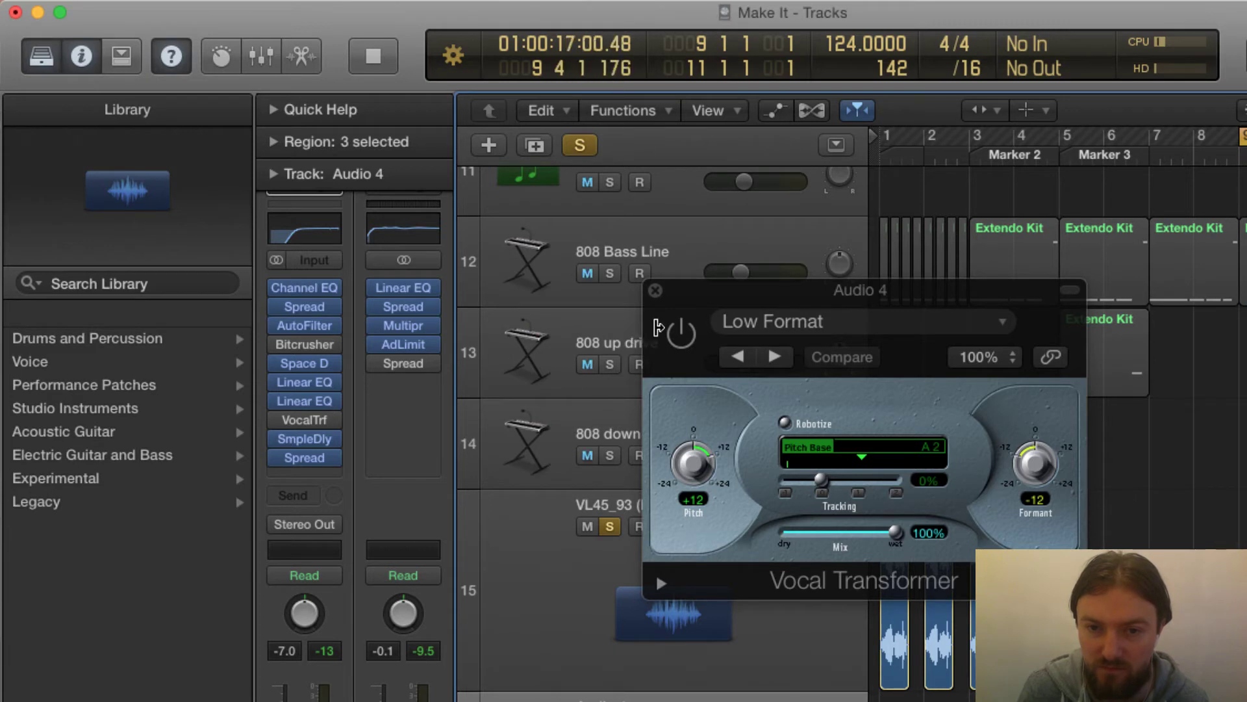
click(681, 336)
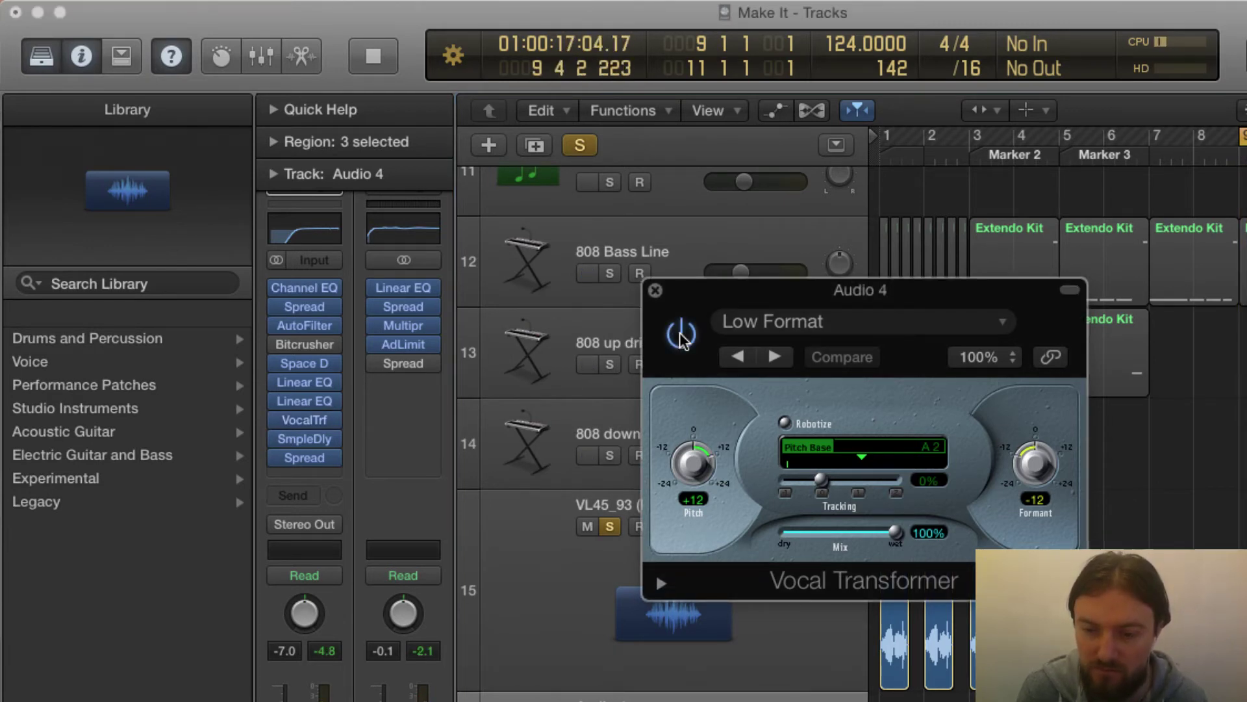
key(space)
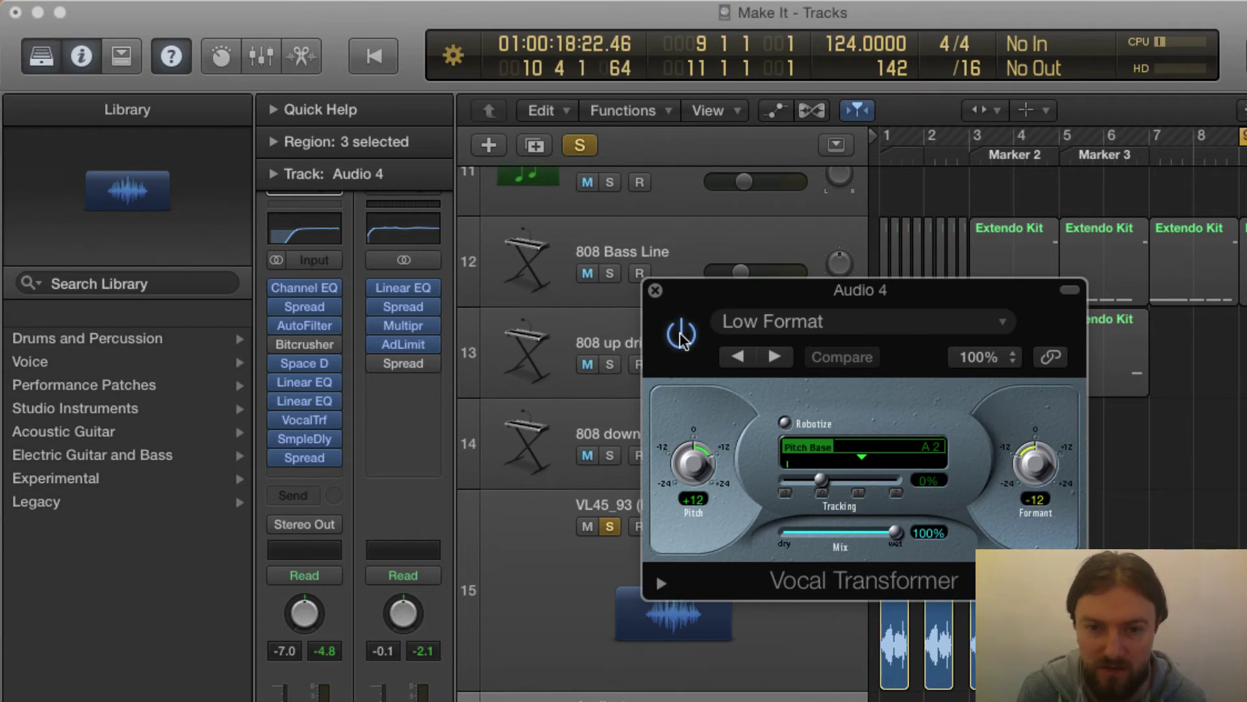
click(656, 291)
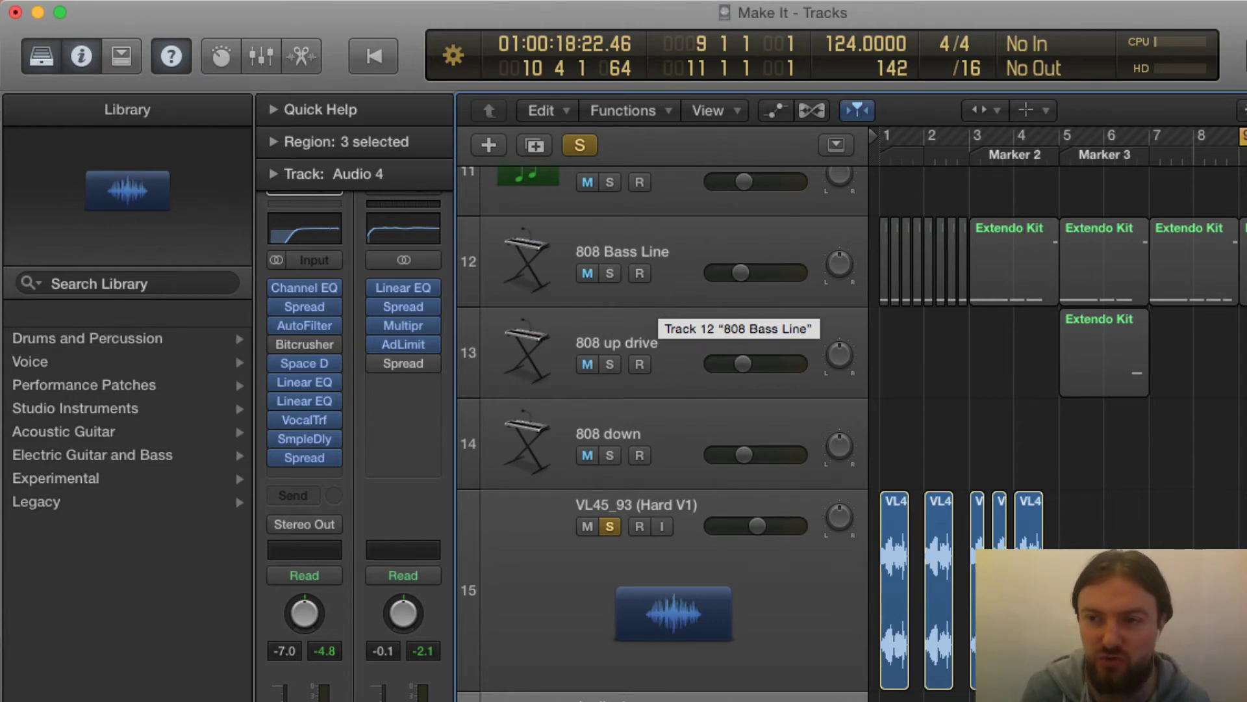
Fit the whole arrangement in view with reduced track heights, and unsolo the VL45_93 and Audio 4 tracks
key(z)
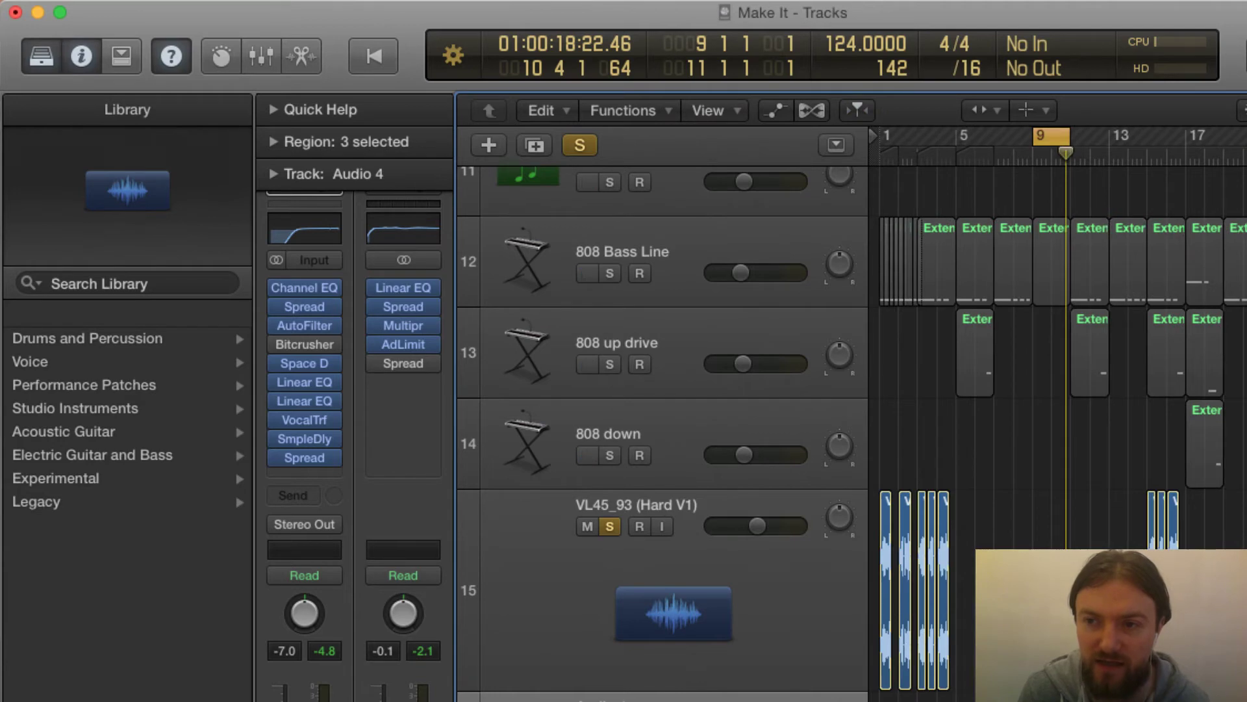
key(super+Up)
key(super+Up)
key(super+Up)
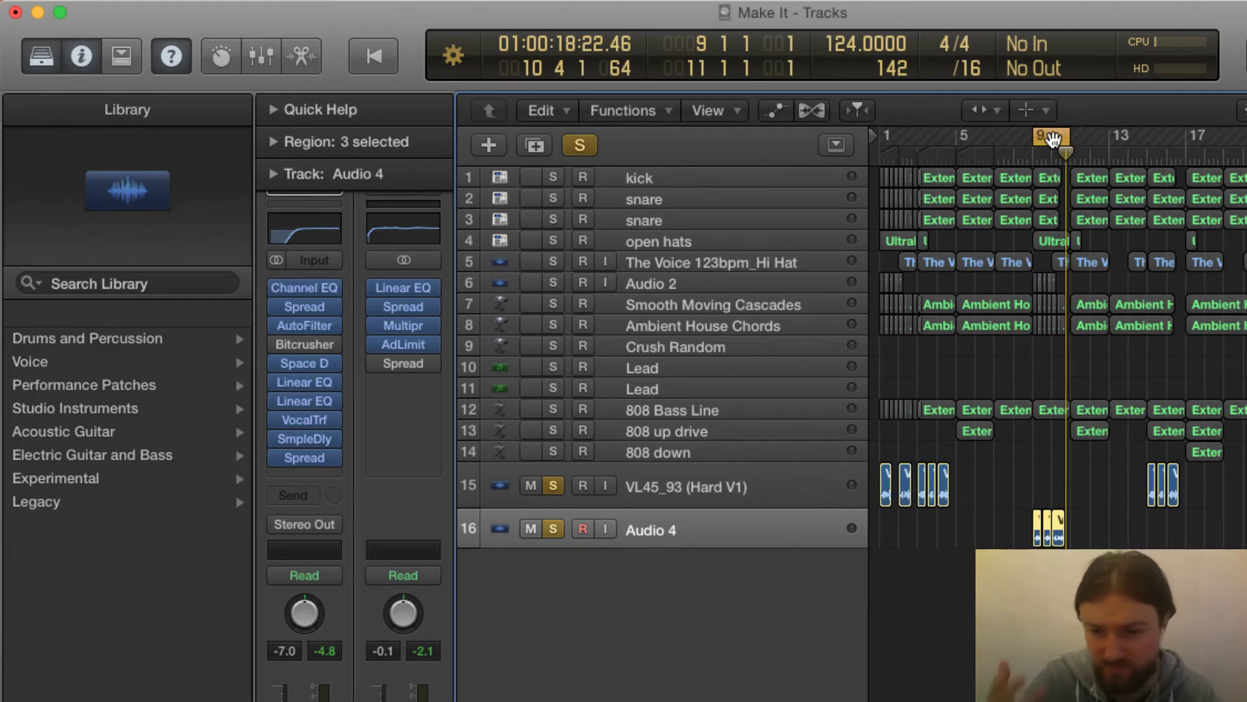
click(546, 485)
click(552, 528)
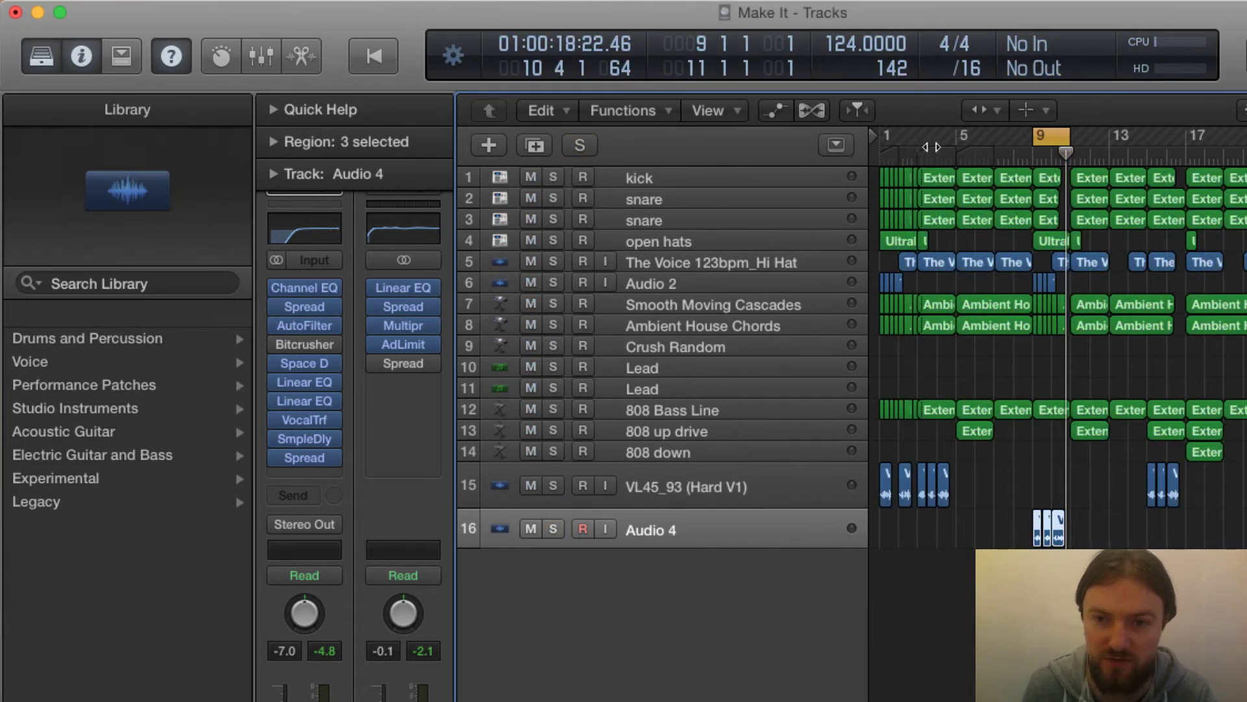
Set the cycle range to bars 3–9, play the full mix through it, and stop playback
mouse_move(1046, 137)
mouse_down()
mouse_move(929, 137)
mouse_move(1035, 143)
mouse_up()
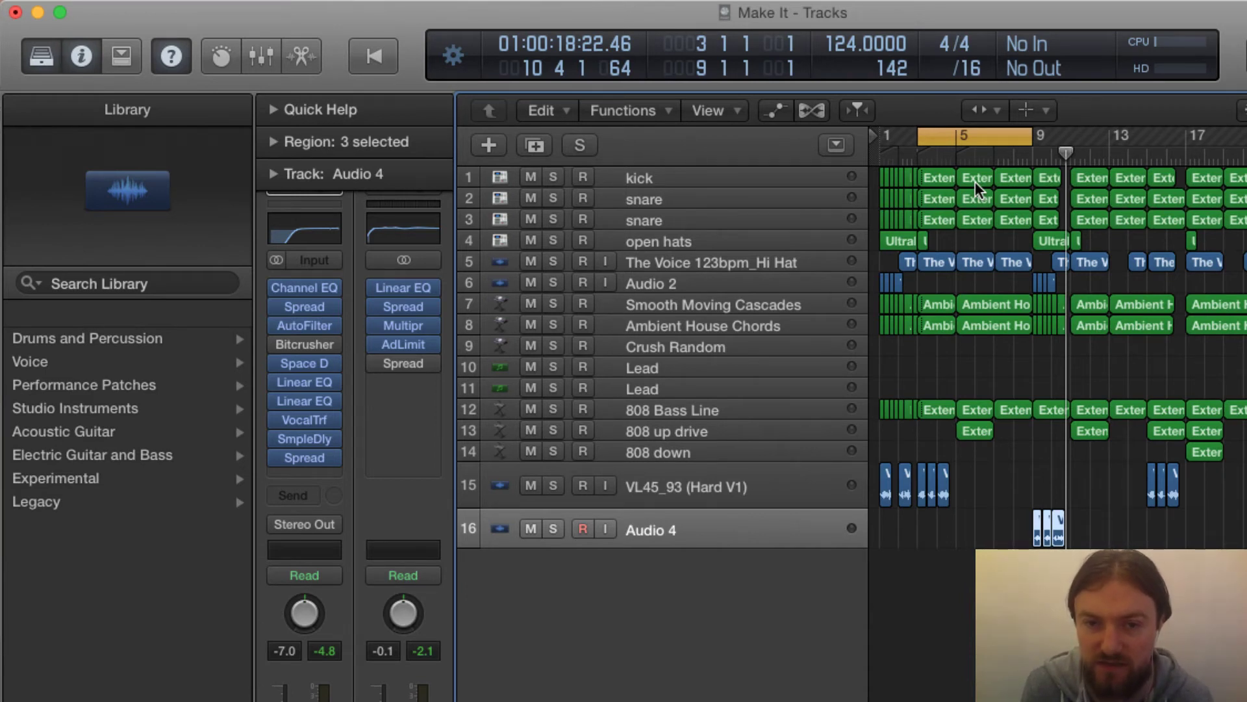
key(space)
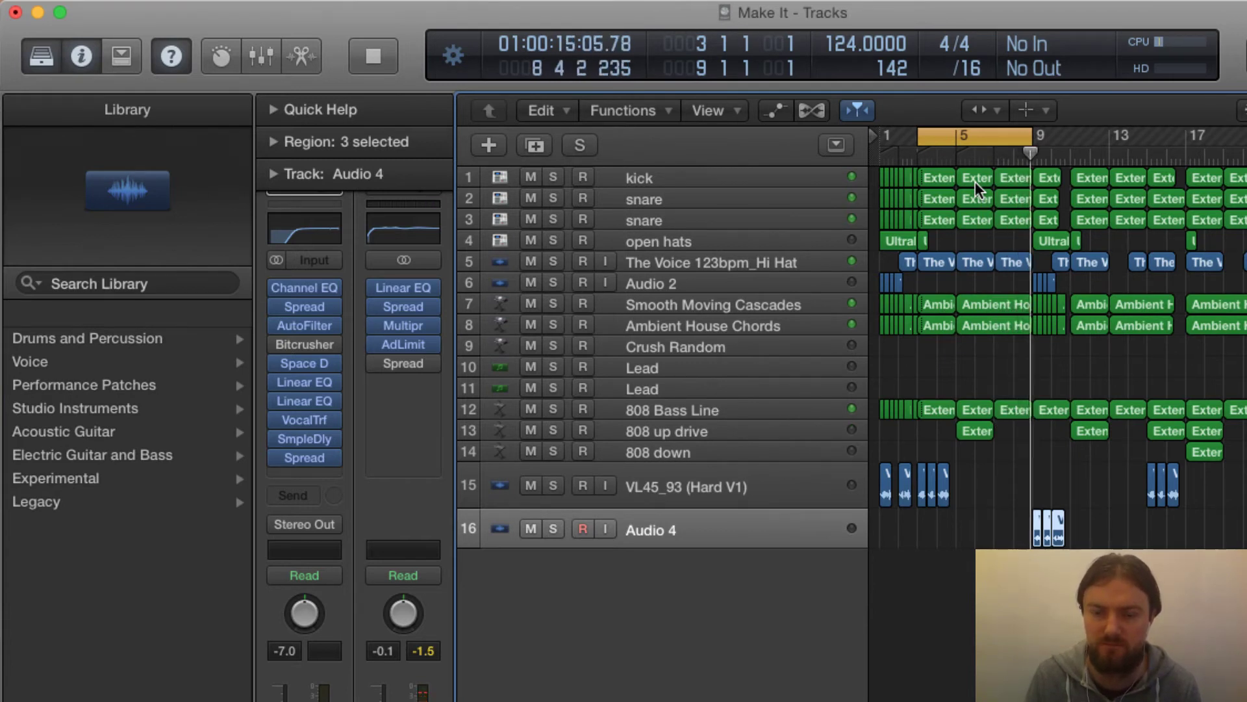
key(space)
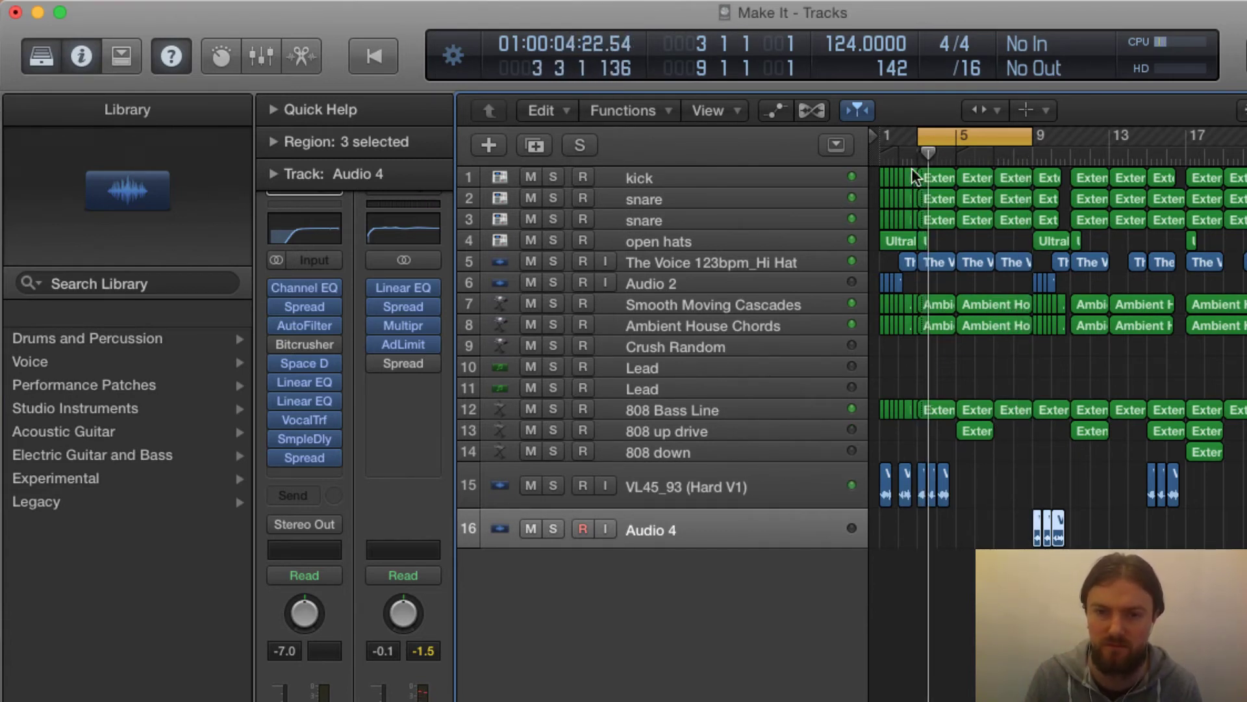
Open the kick region at bar 3 in the Piano Roll, play it briefly, and shorten the cycle to bars 3–5
double_click(938, 177)
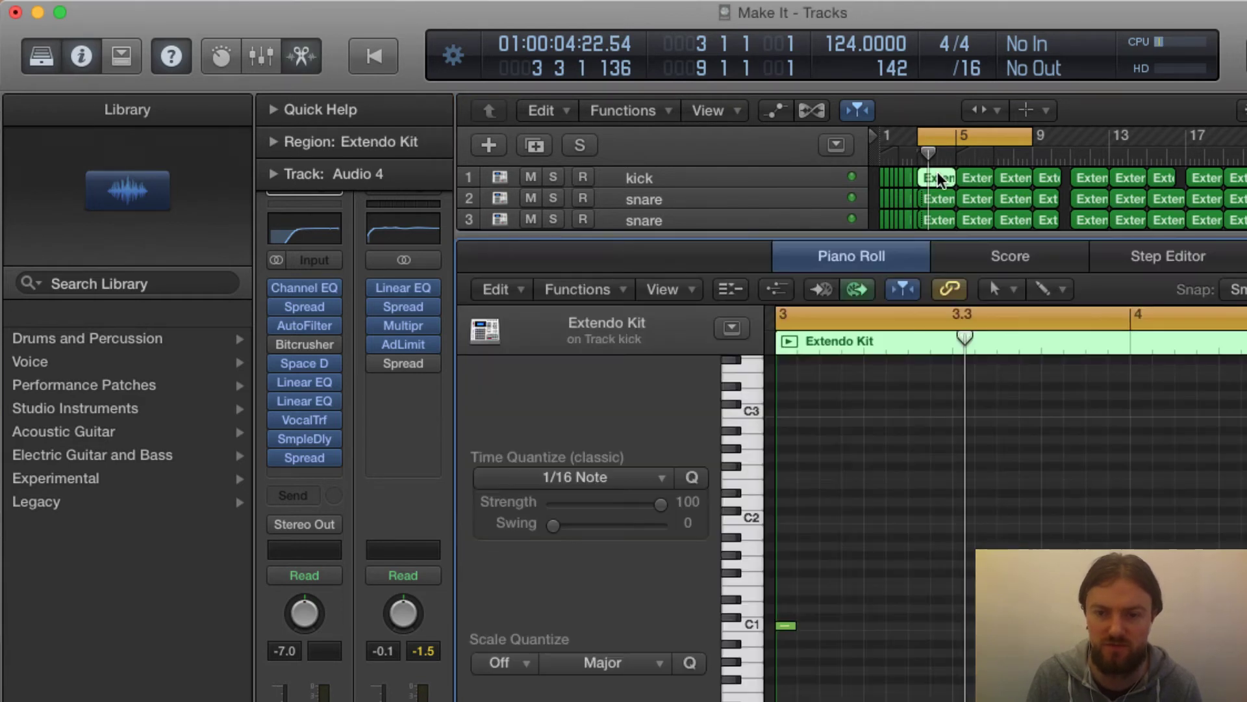
key(space)
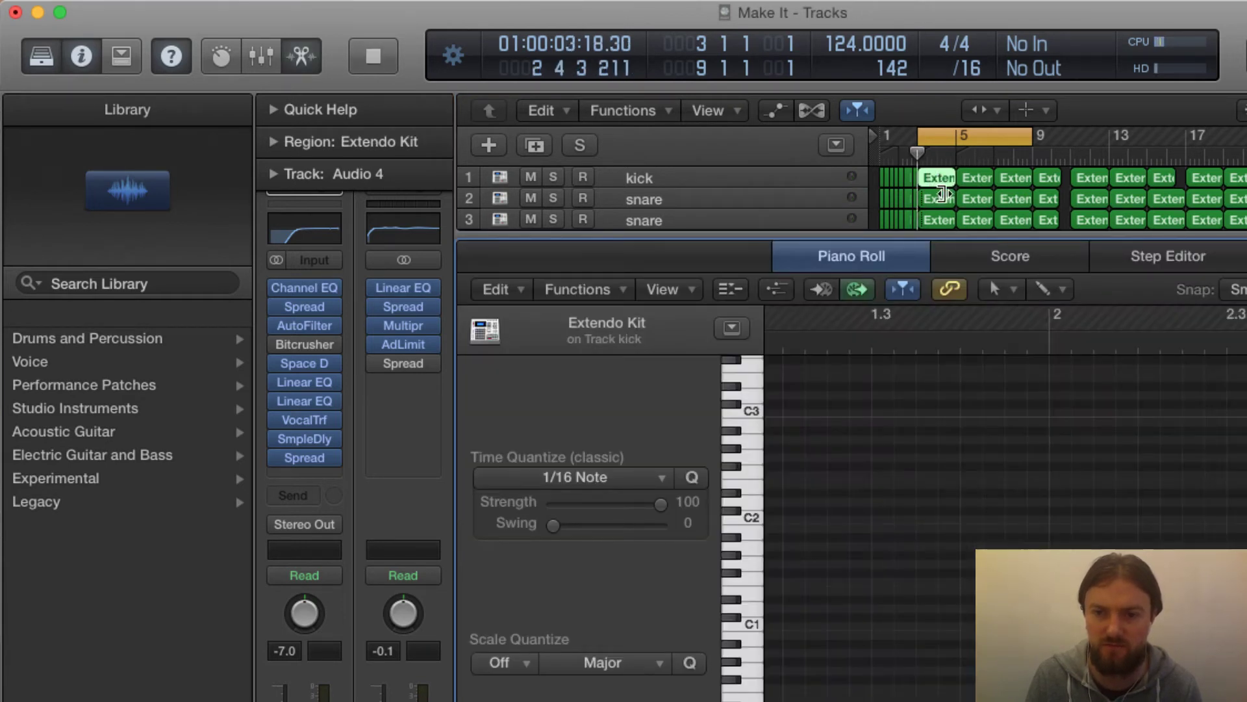
key(space)
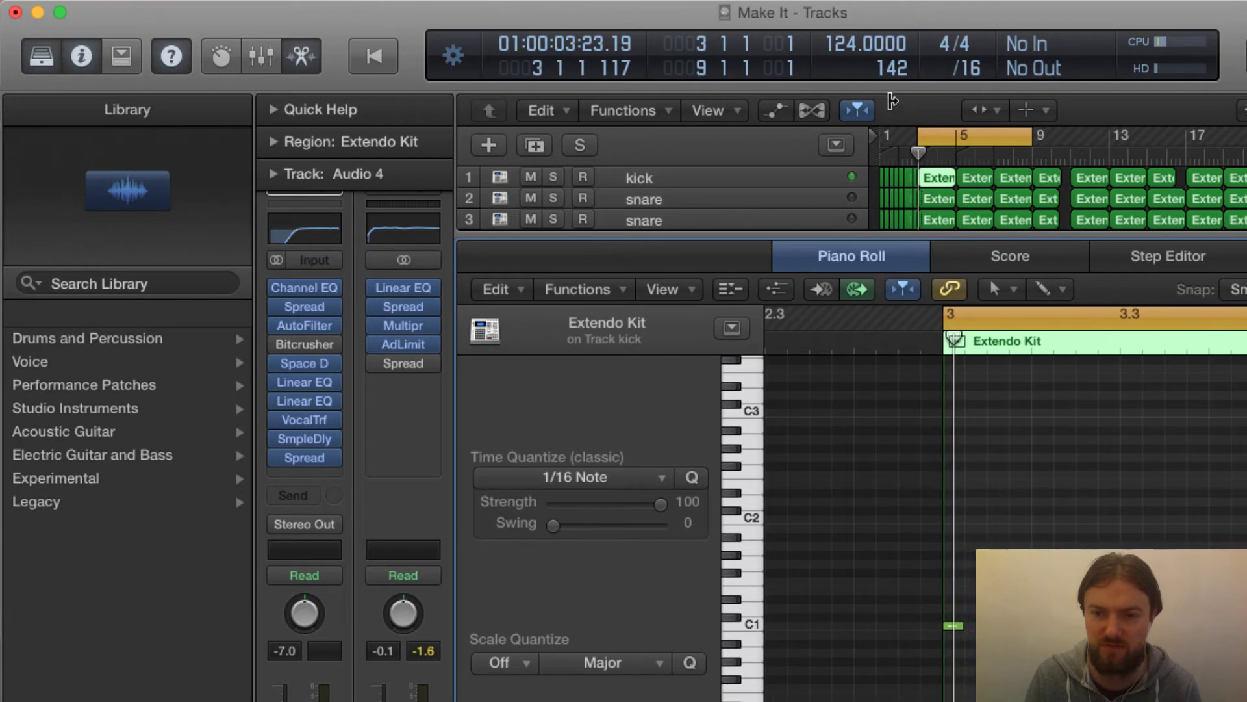
drag(1032, 136, 955, 136)
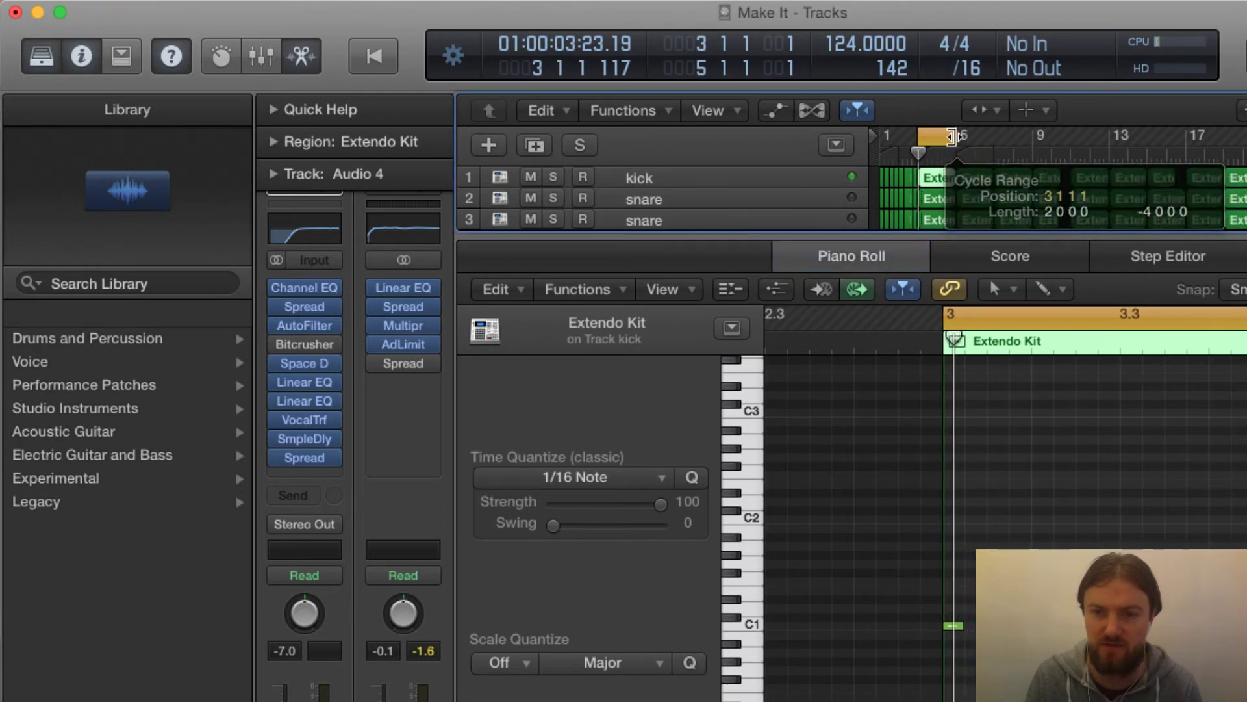
Play the cycled bars from bar 3, and select and play the first snare track's region in that range
key(space)
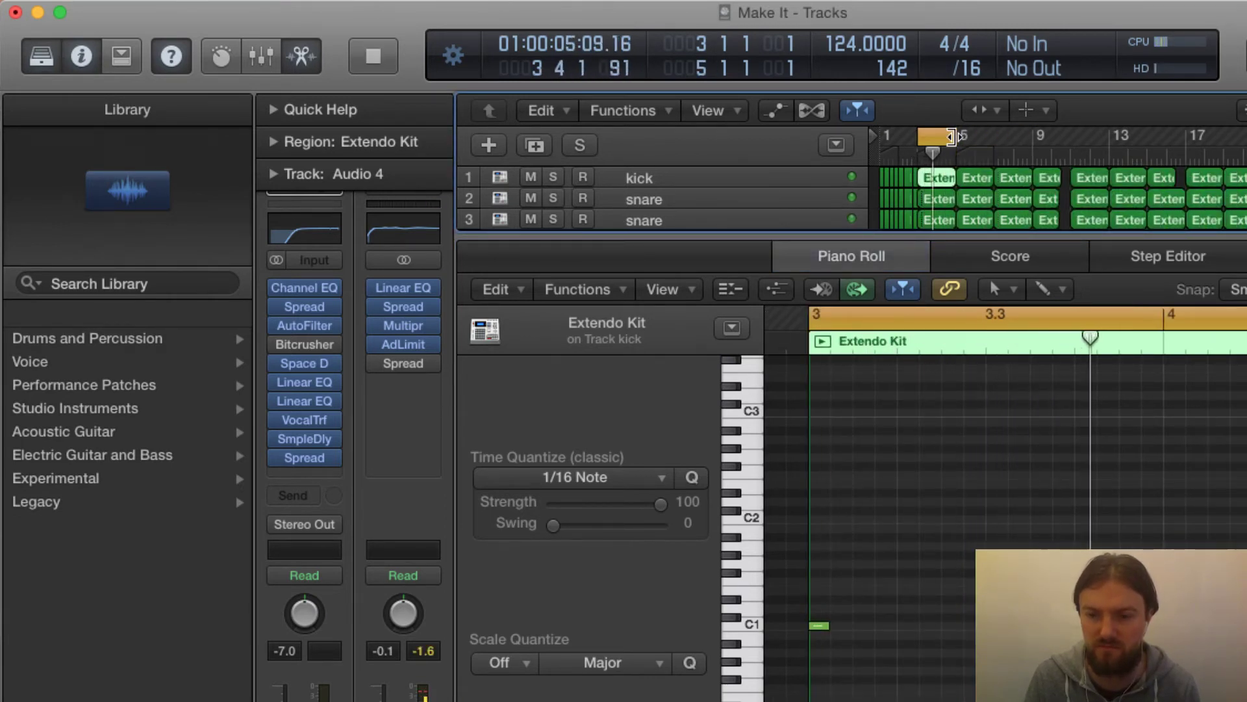
key(space)
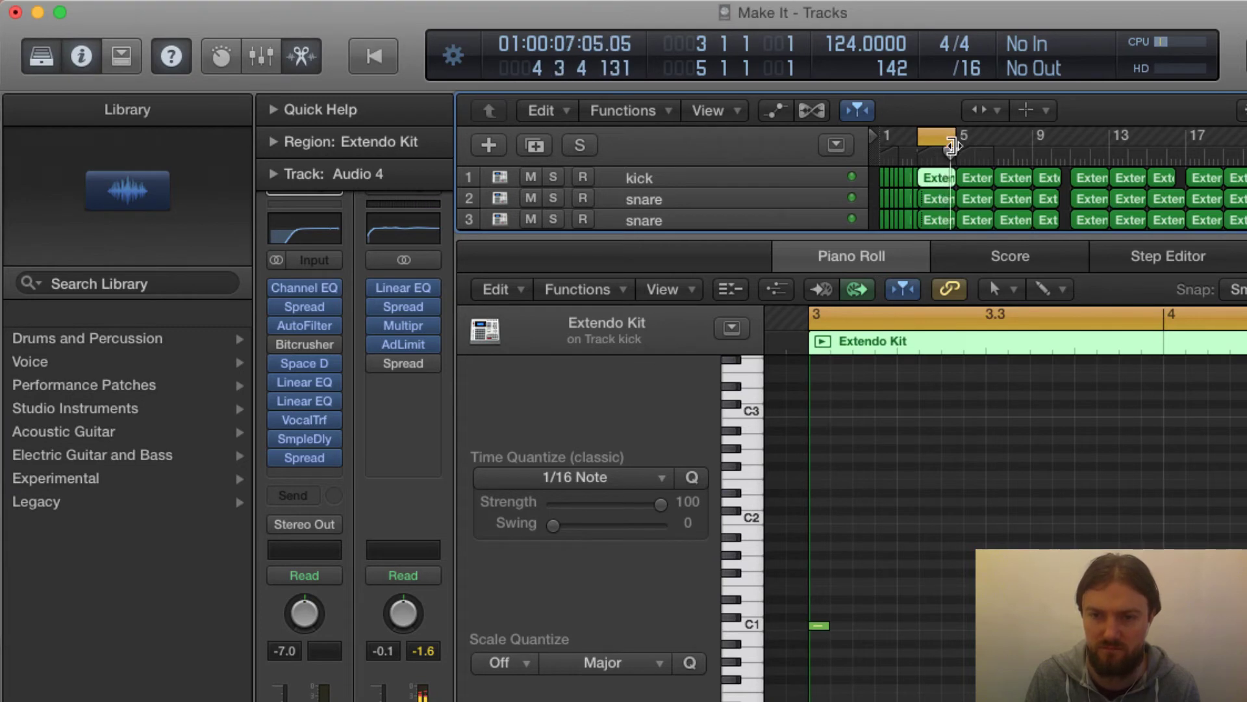
click(937, 196)
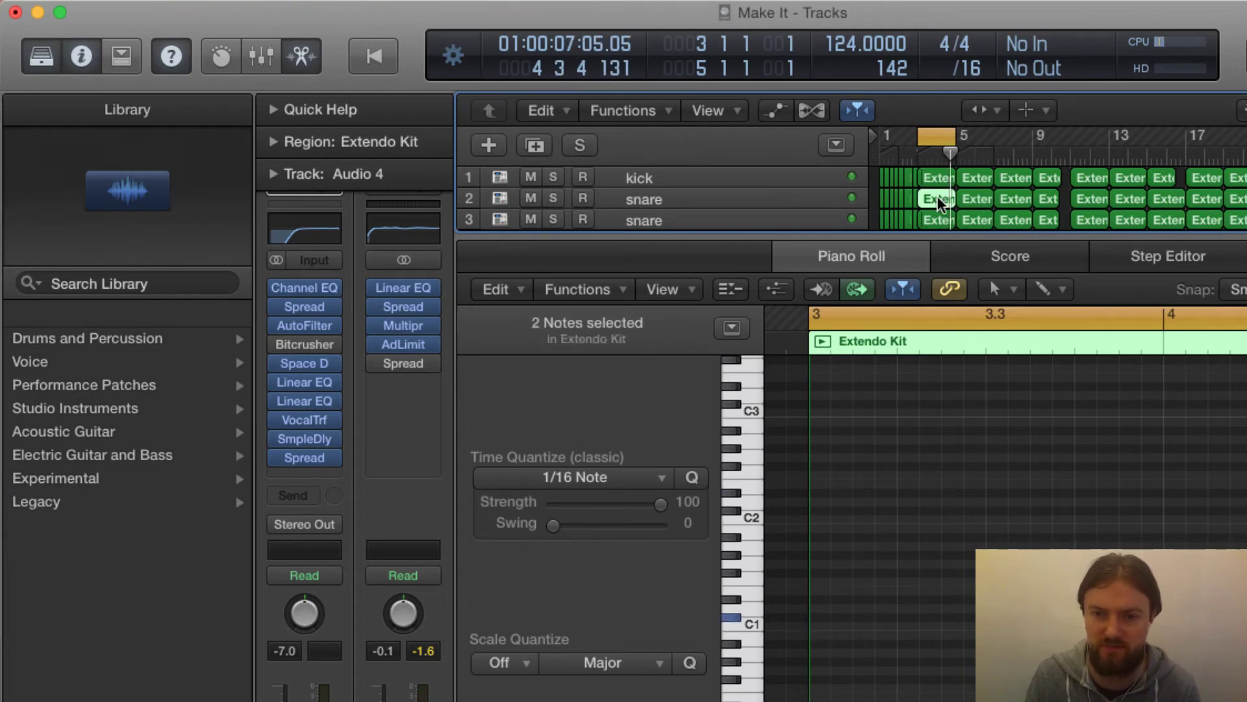
key(space)
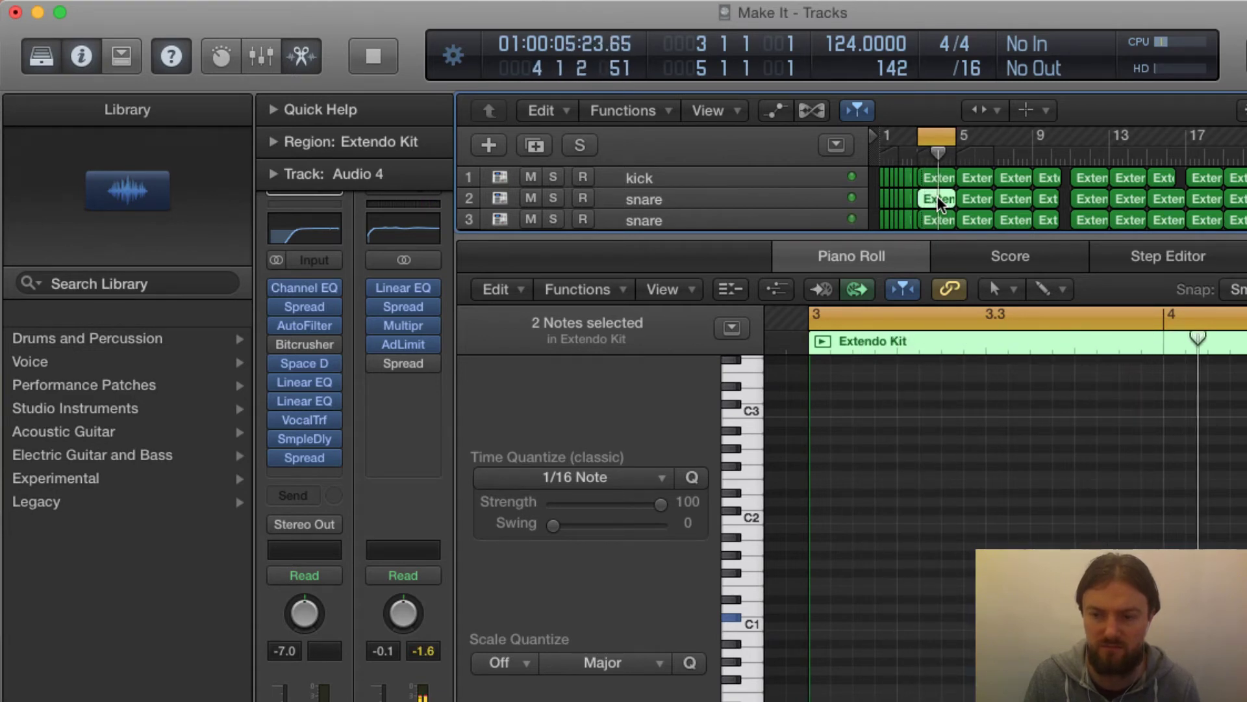
key(space)
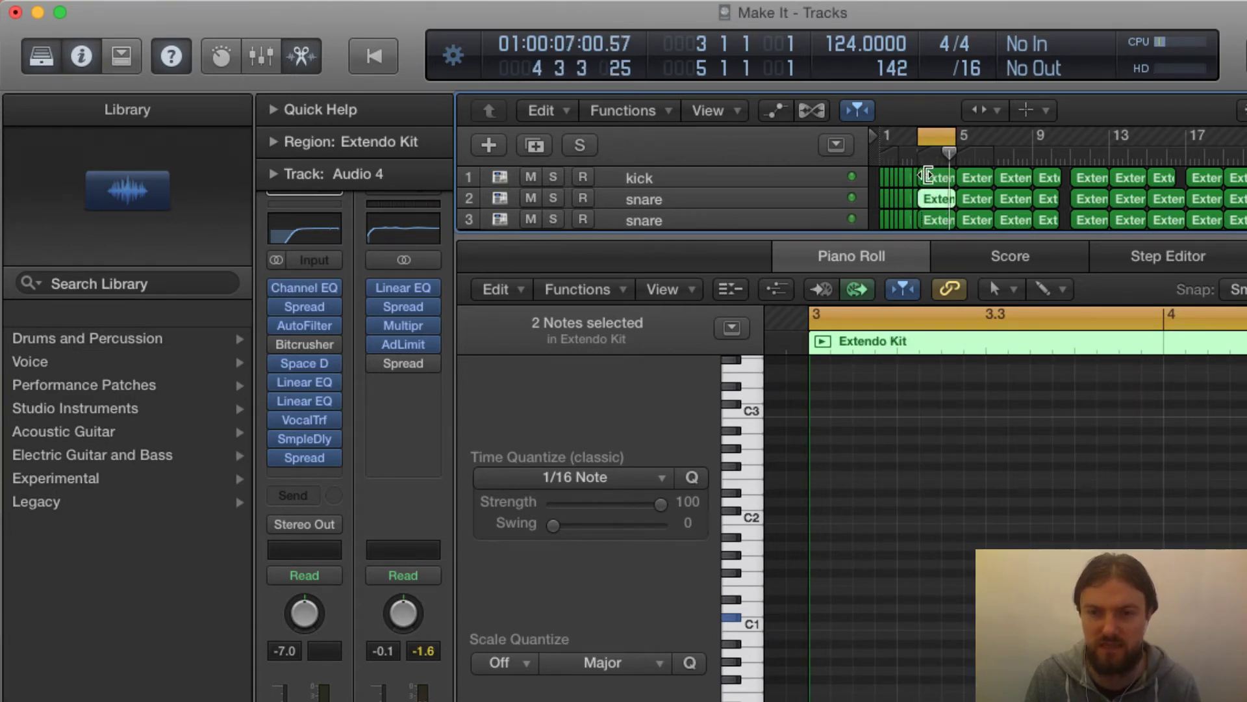
Hide the Piano Roll so the full track list is displayed
scroll(934, 189, down, 3)
scroll(930, 173, up, 2)
scroll(933, 172, down, 1)
scroll(933, 173, up, 1)
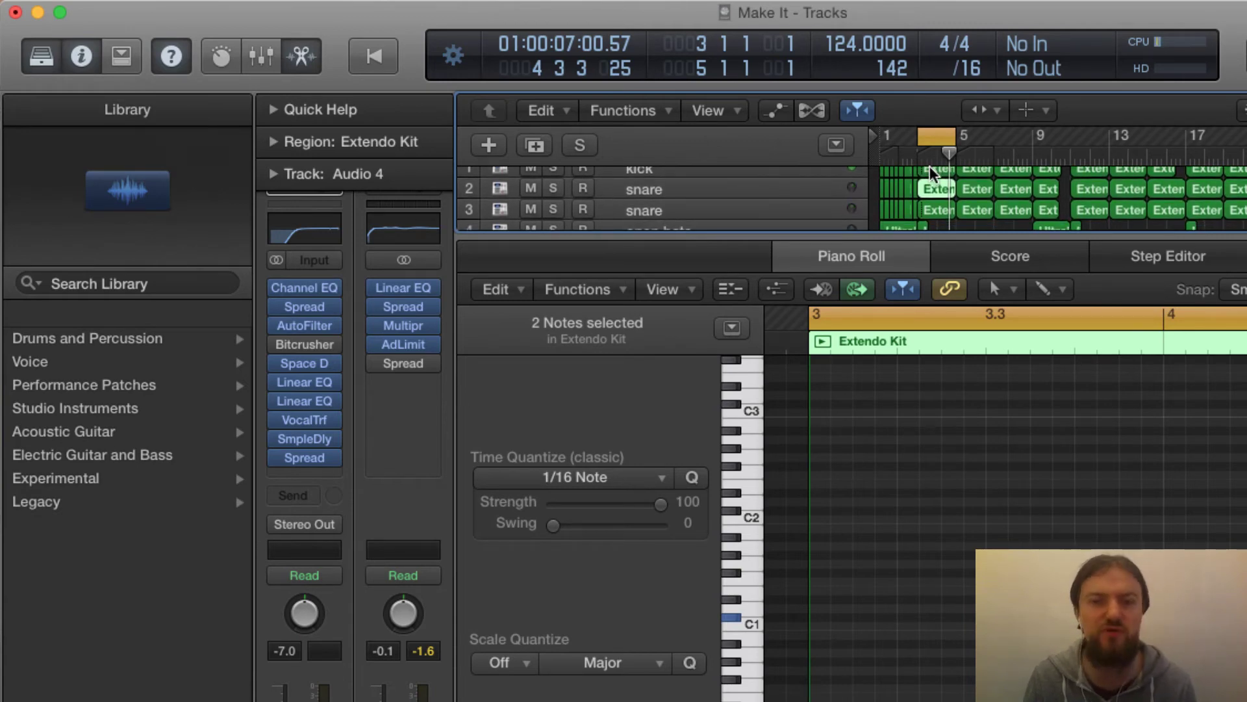
key(x)
key(x)
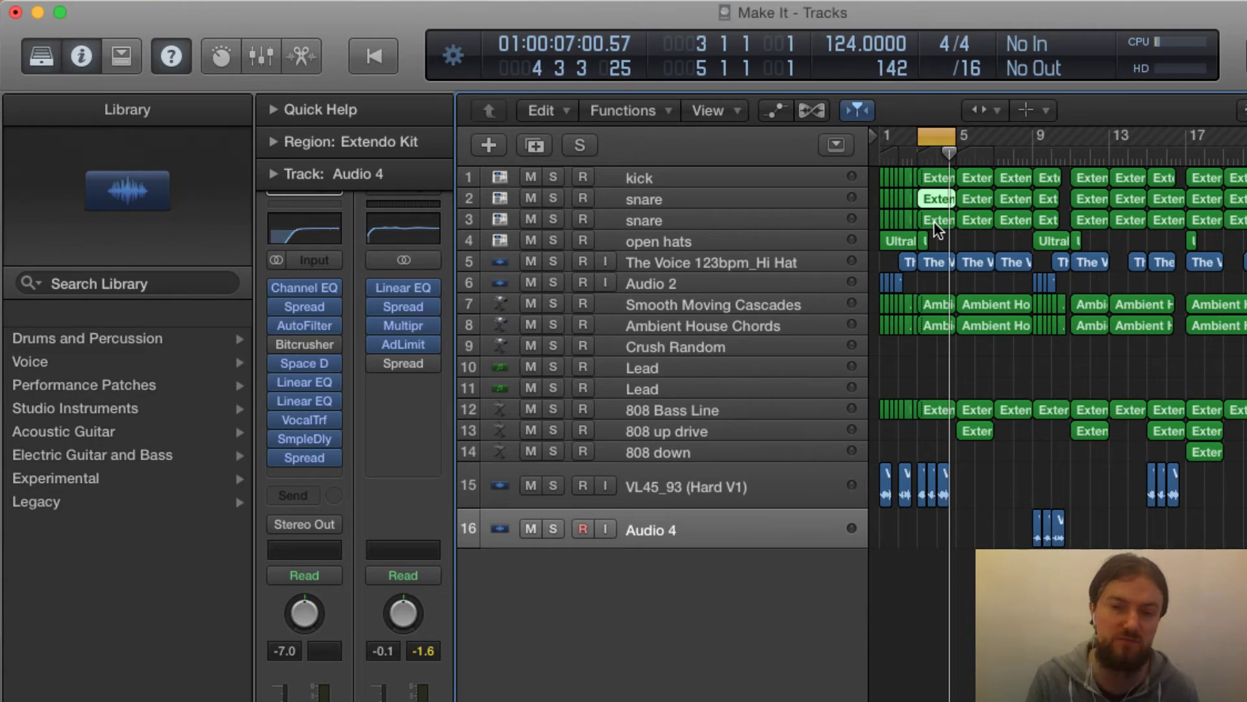
Select the second snare track and its region at bar 3, start cycle playback and solo the track
click(737, 222)
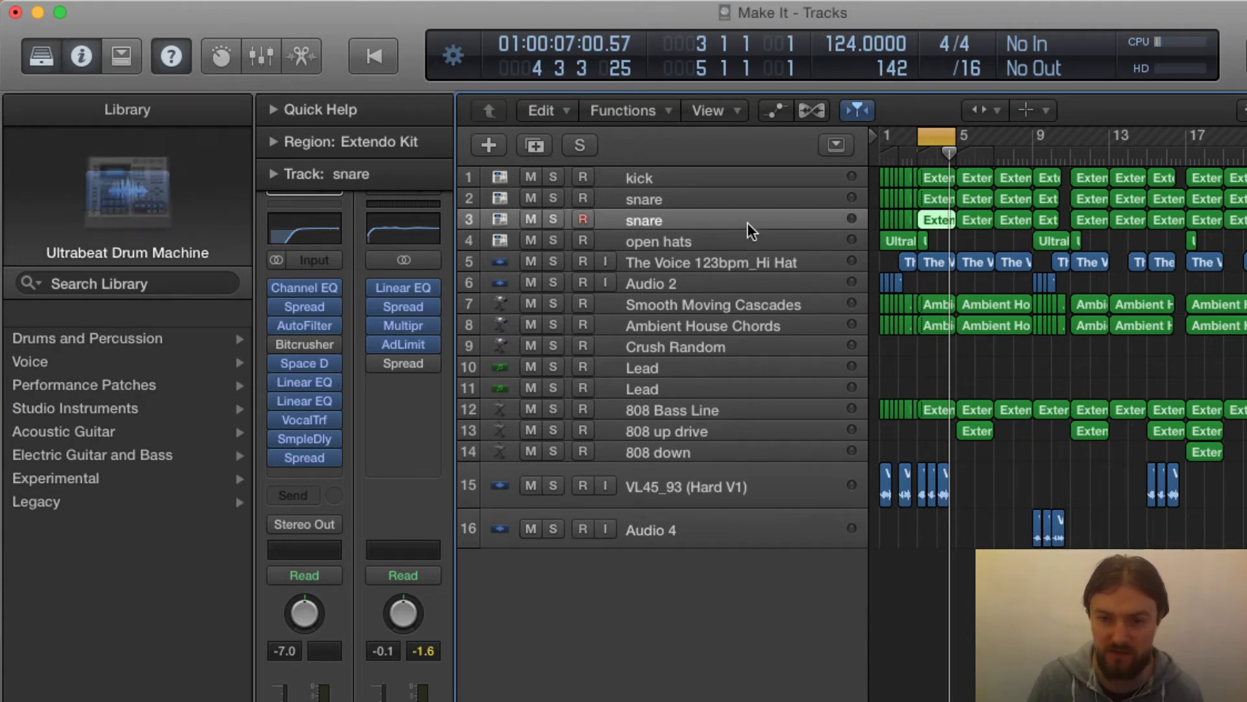
click(934, 219)
key(space)
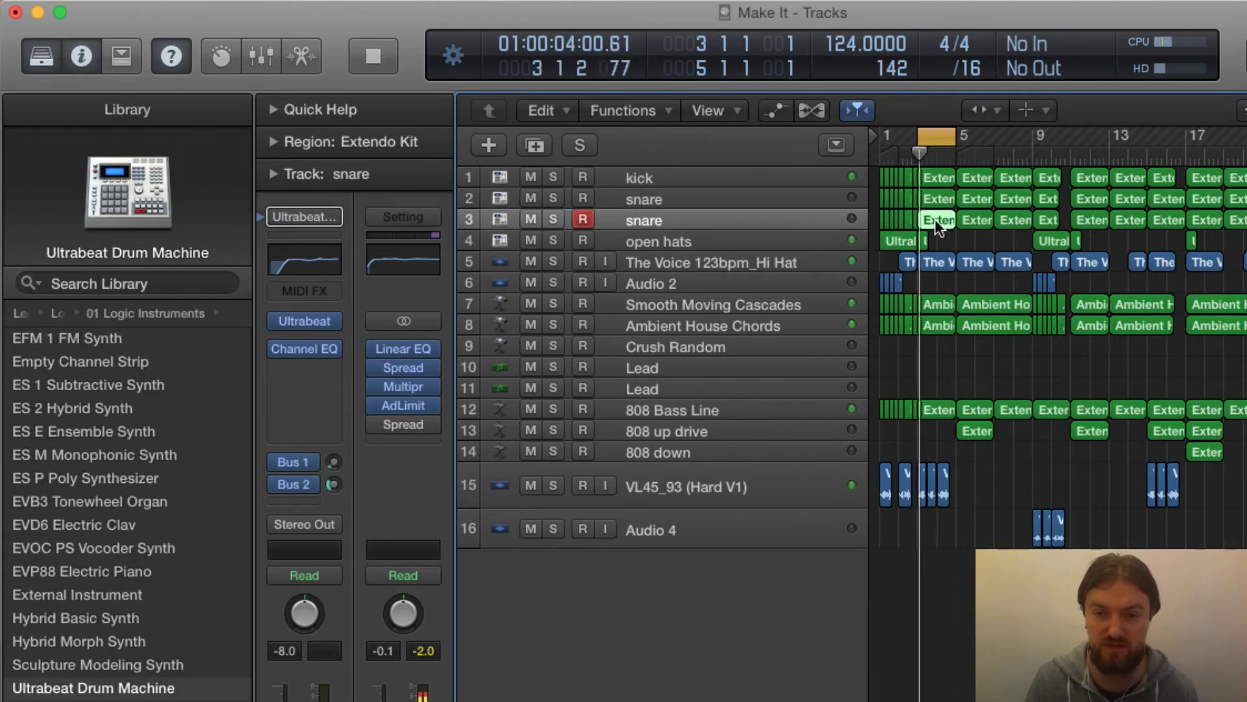
click(554, 219)
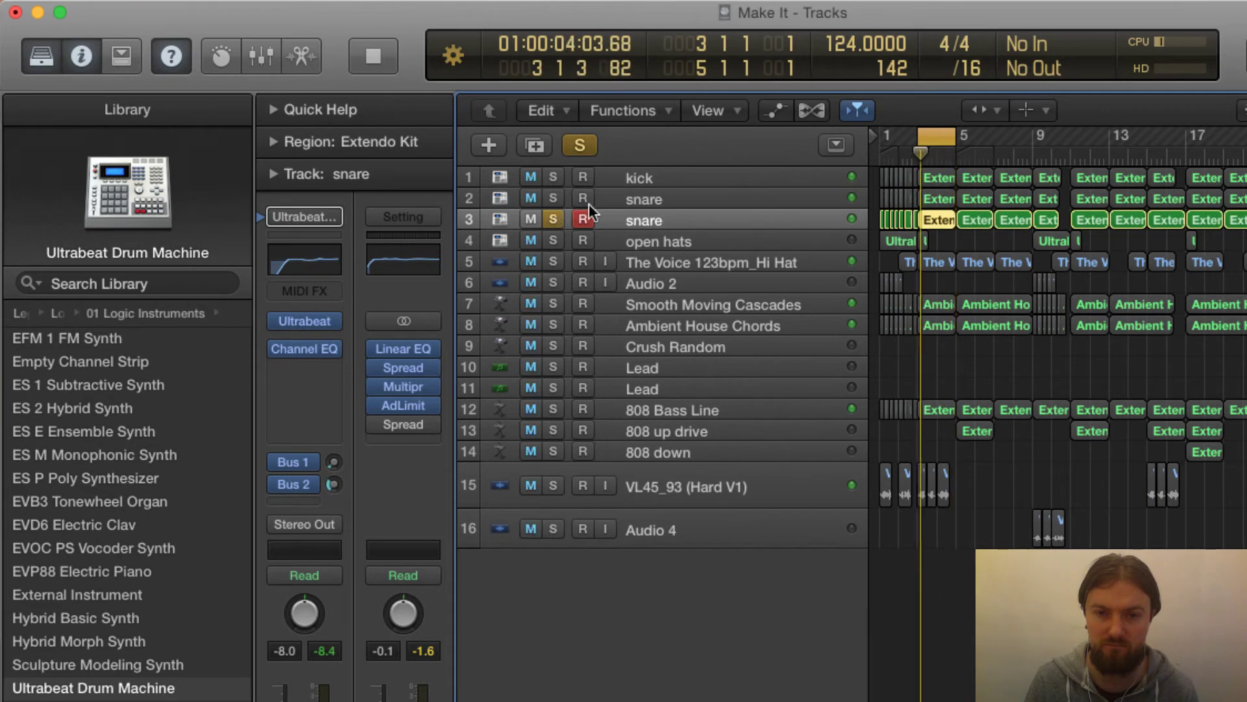
Compare the soloed snare with and without its Bus 1 and Bus 2 sends, re-enabling both, and stop playback
click(278, 483)
click(282, 461)
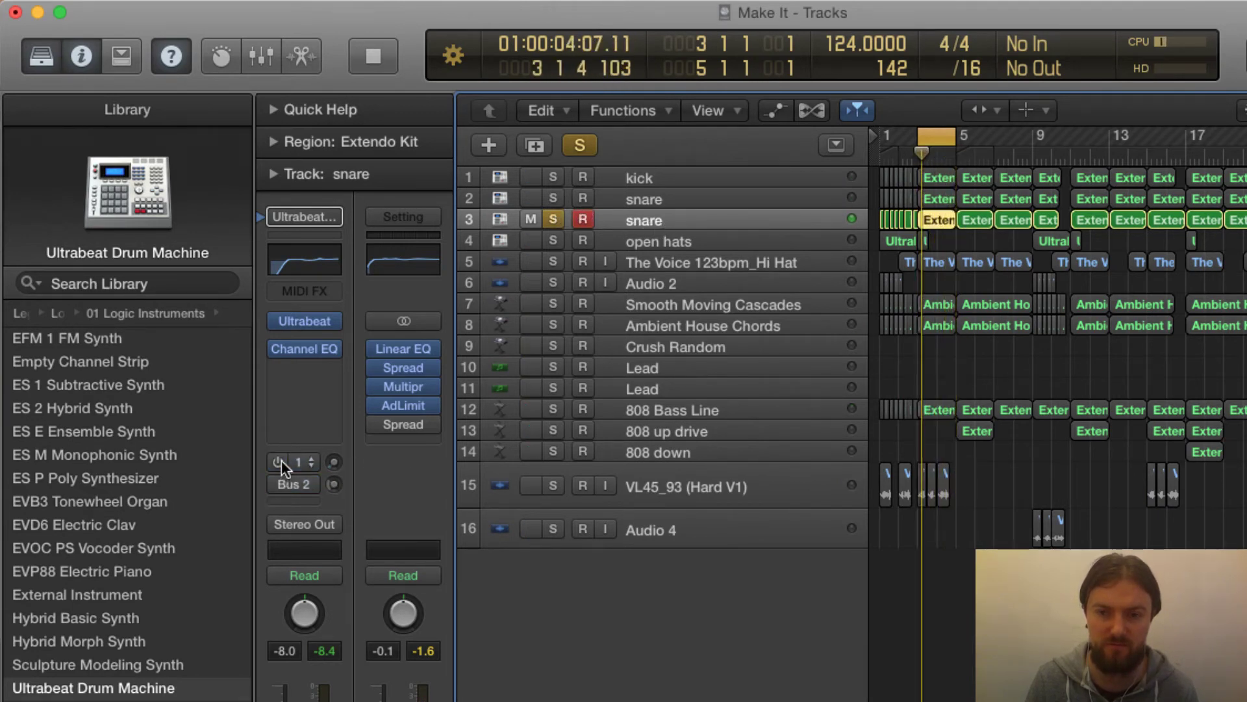
click(282, 460)
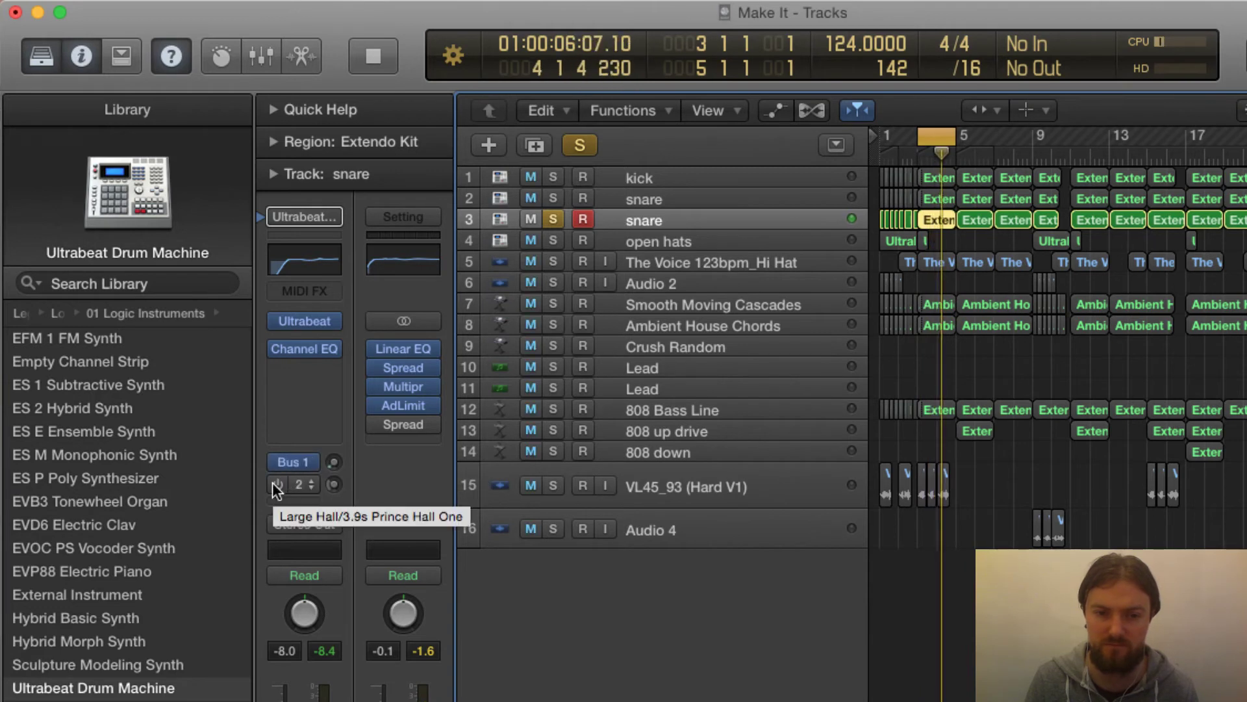
click(273, 483)
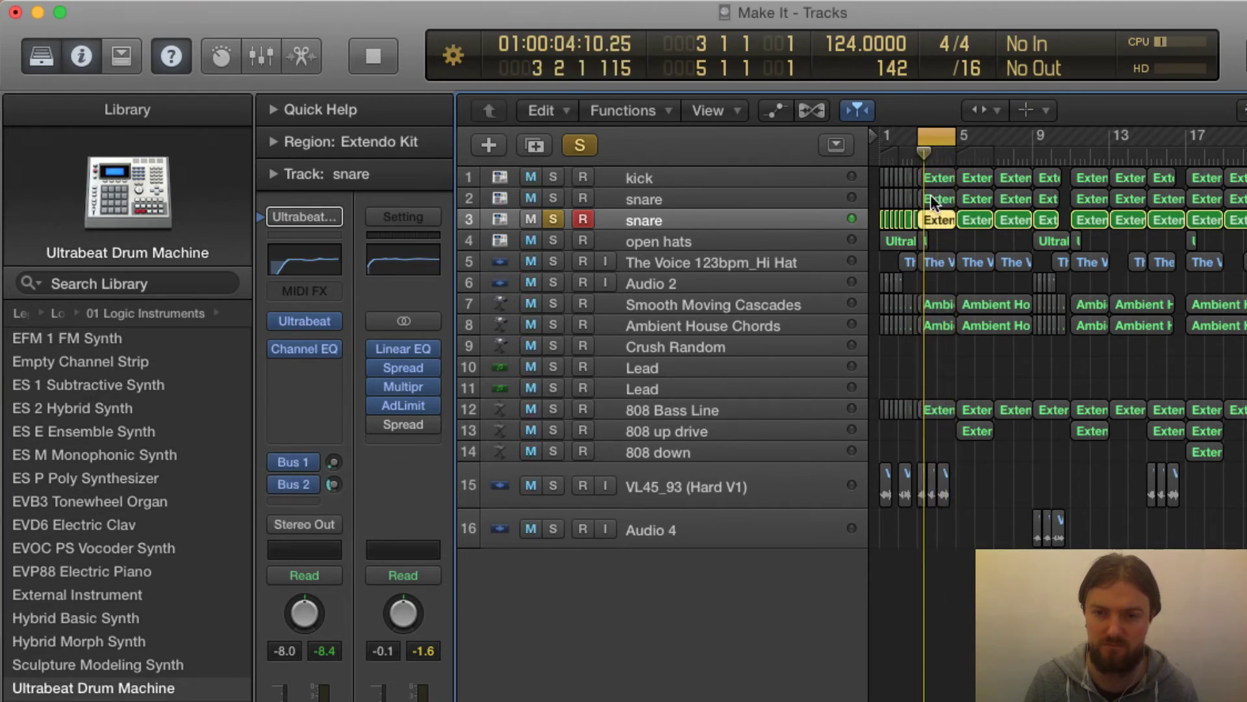
key(space)
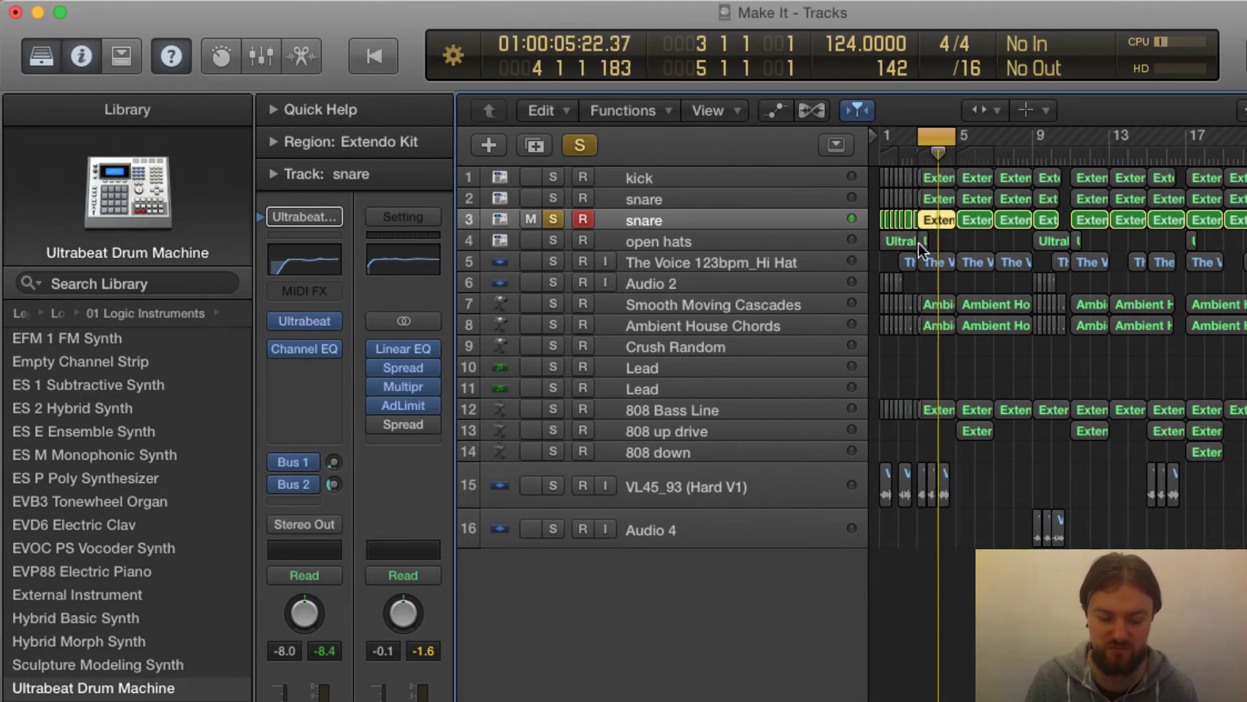
Open the Mixer and examine the effect chains on the Bus 1 and Bus 2 reverb channels
key(x)
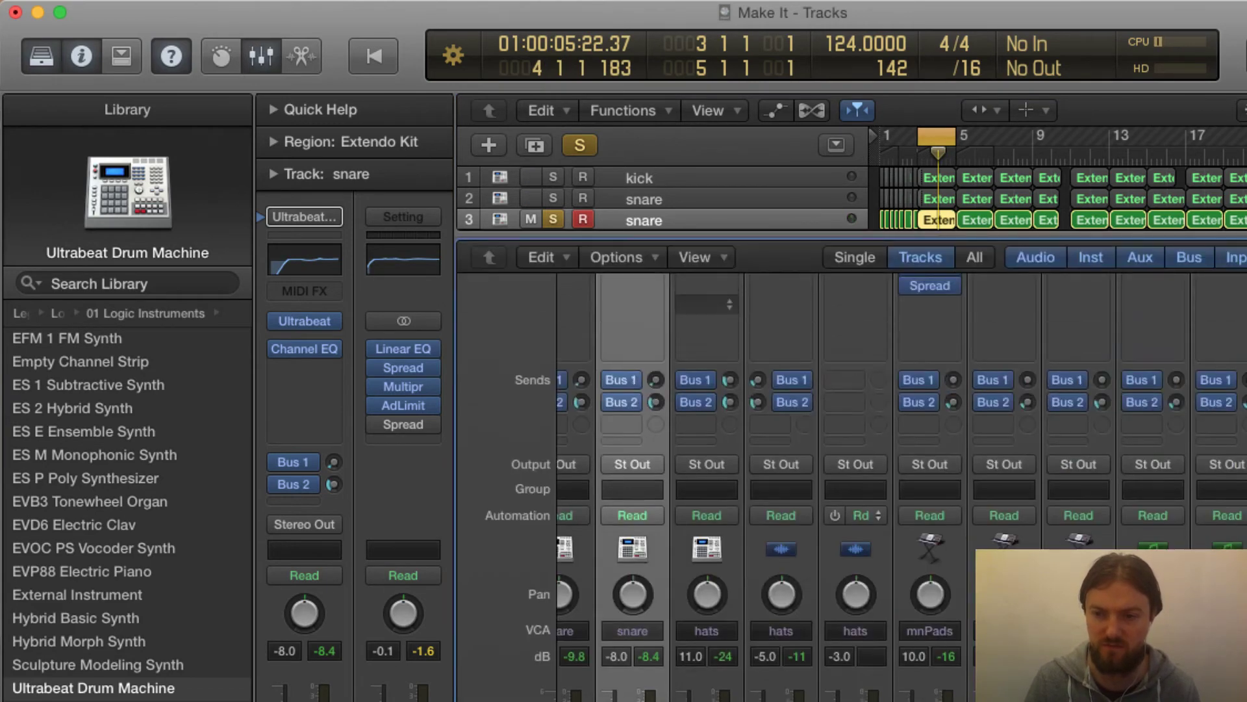
scroll(872, 453, right, 10)
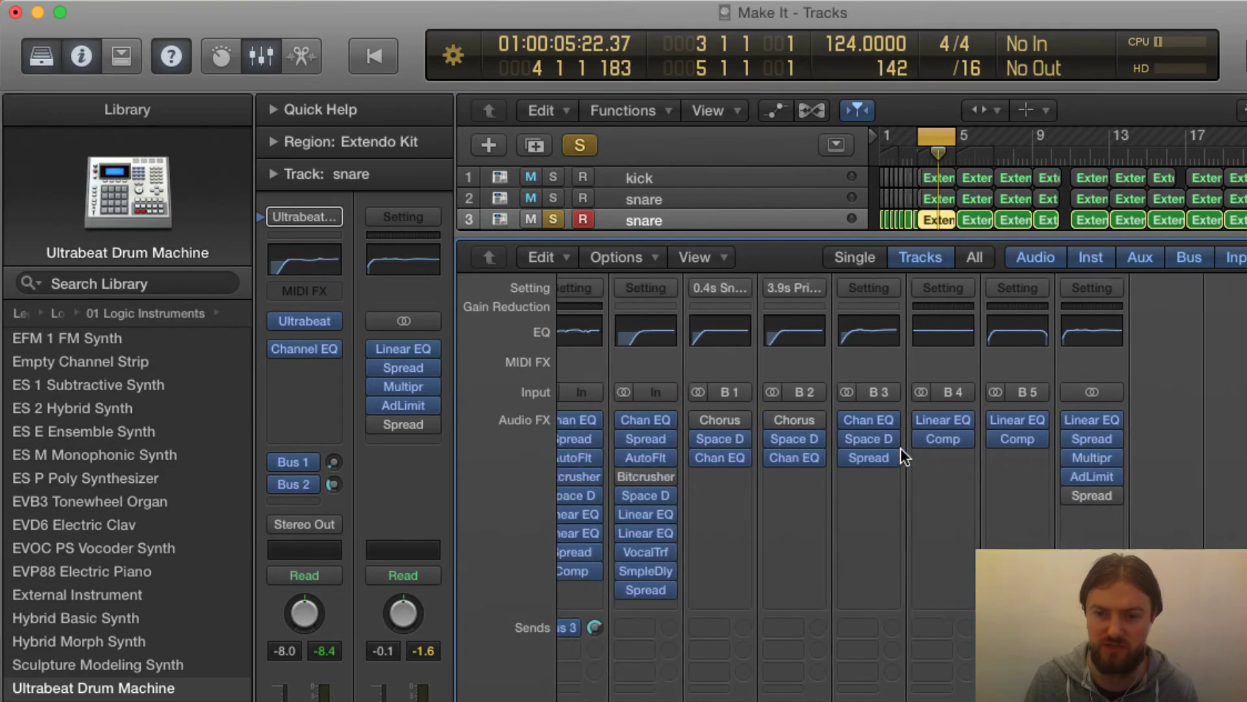
scroll(900, 447, left, 3)
scroll(907, 504, down, 5)
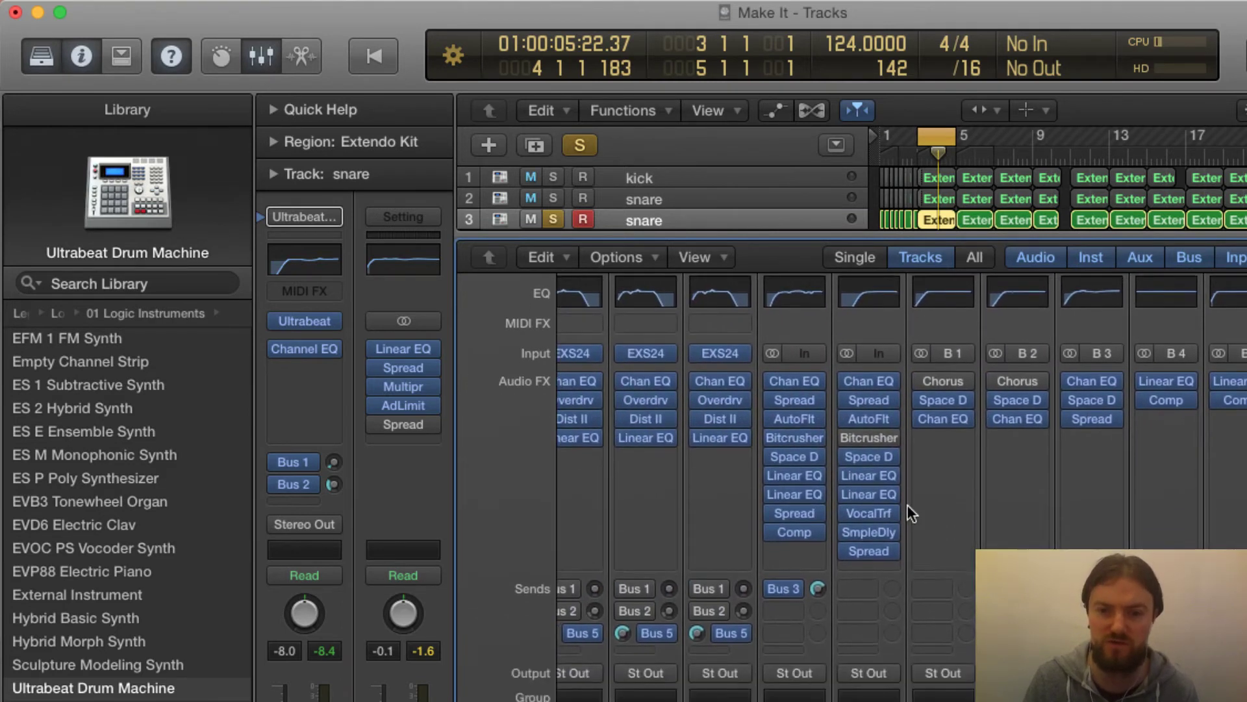
scroll(907, 504, down, 3)
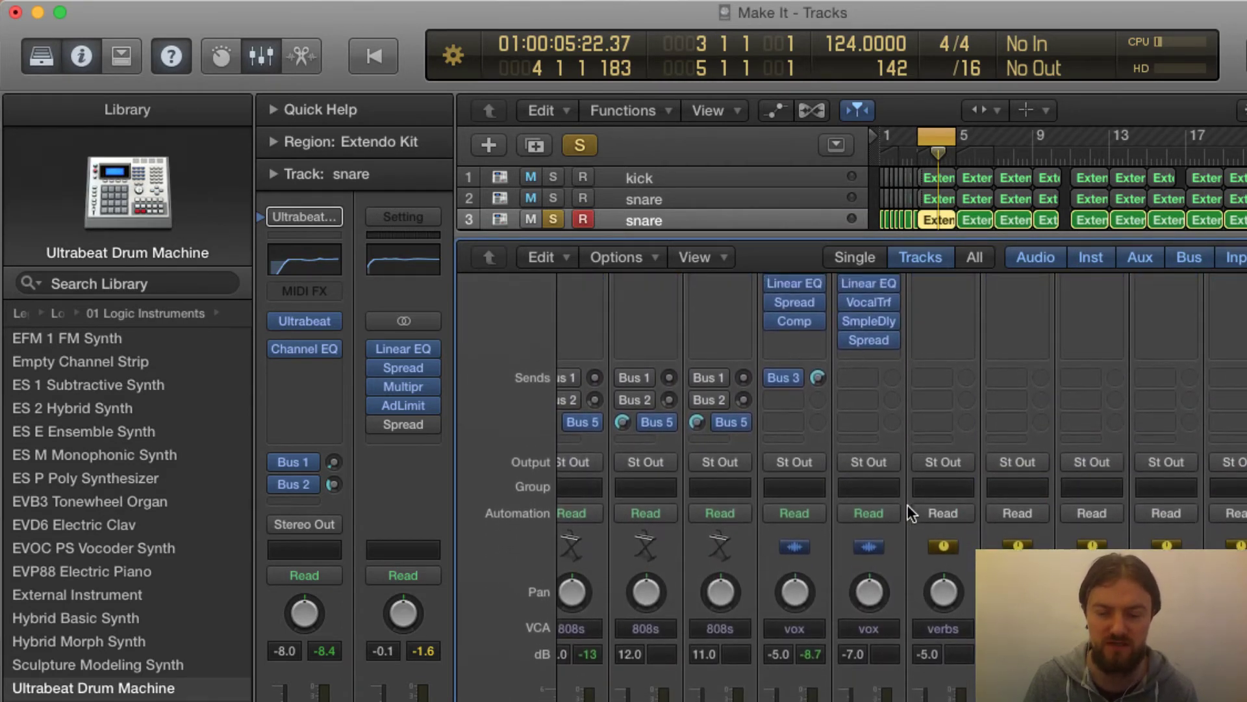
scroll(907, 504, up, 3)
scroll(909, 508, up, 3)
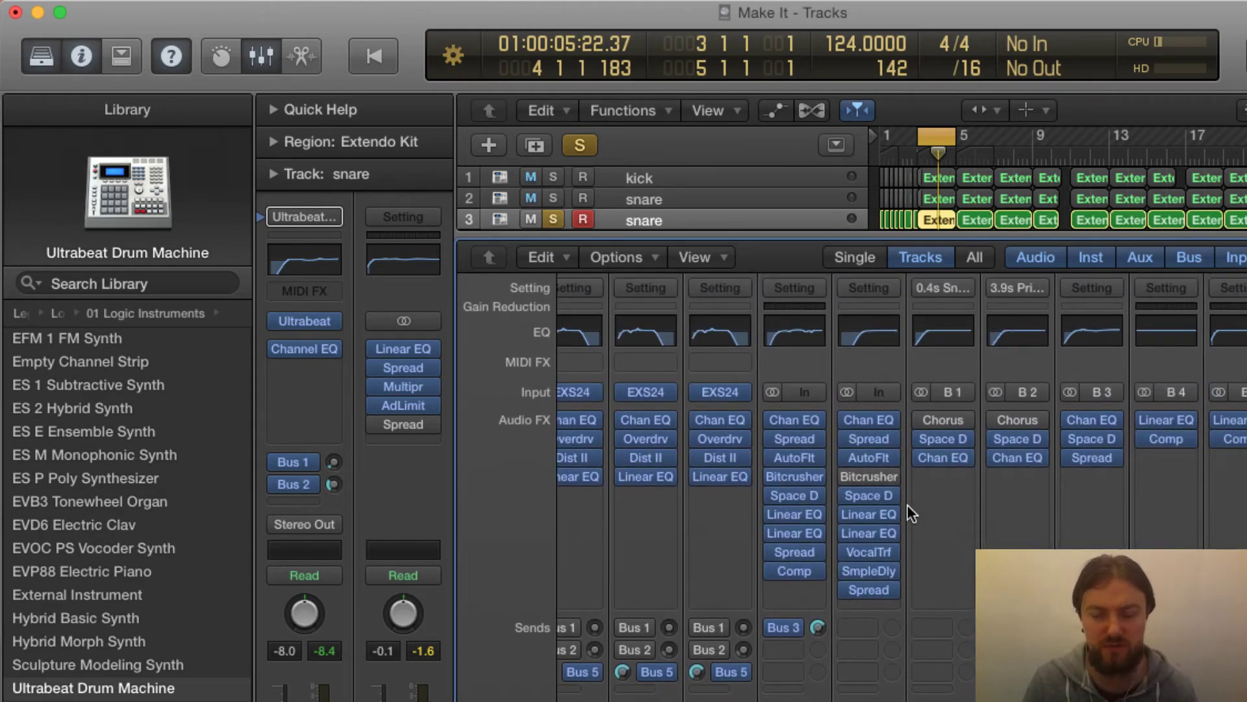
scroll(907, 504, down, 5)
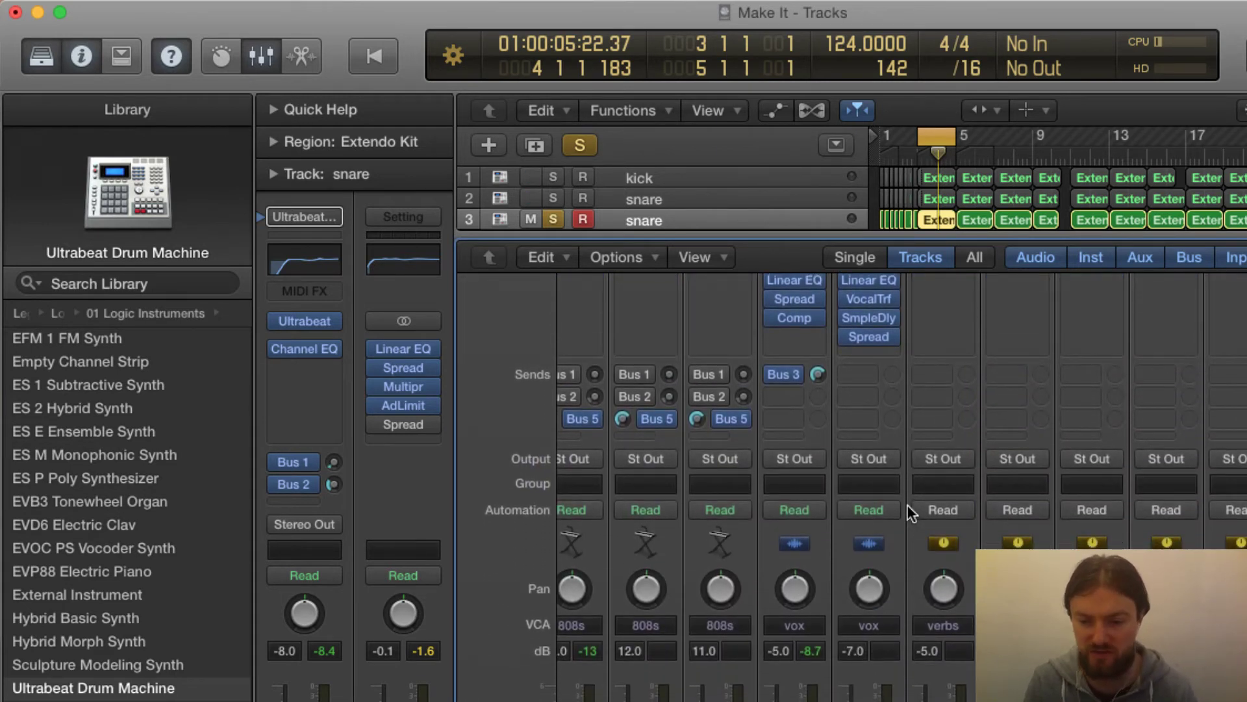
scroll(997, 525, up, 5)
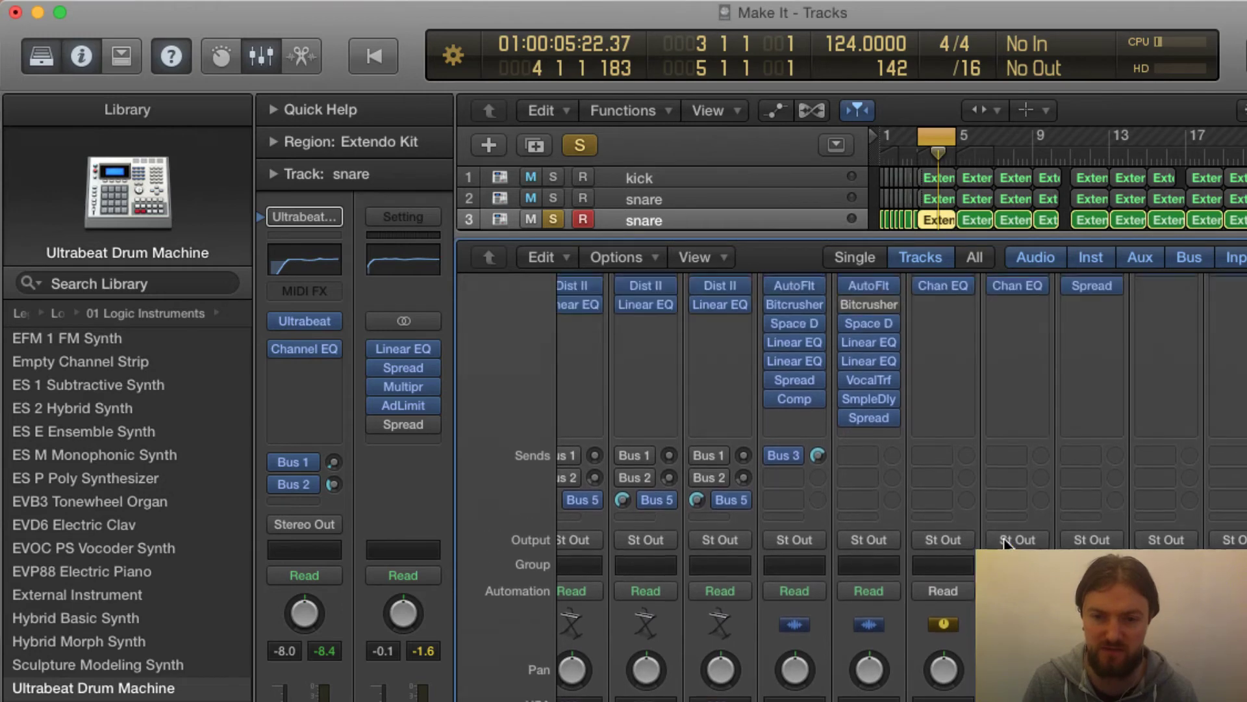
scroll(1004, 544, down, 5)
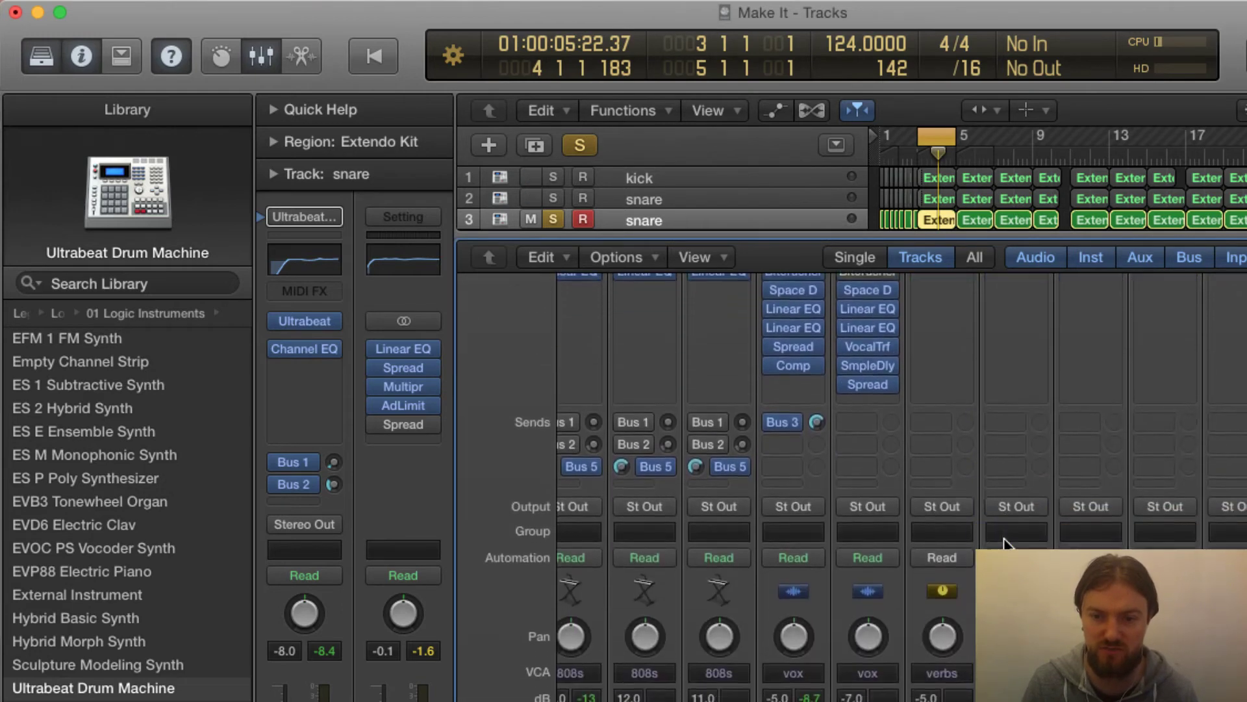
scroll(1006, 543, up, 8)
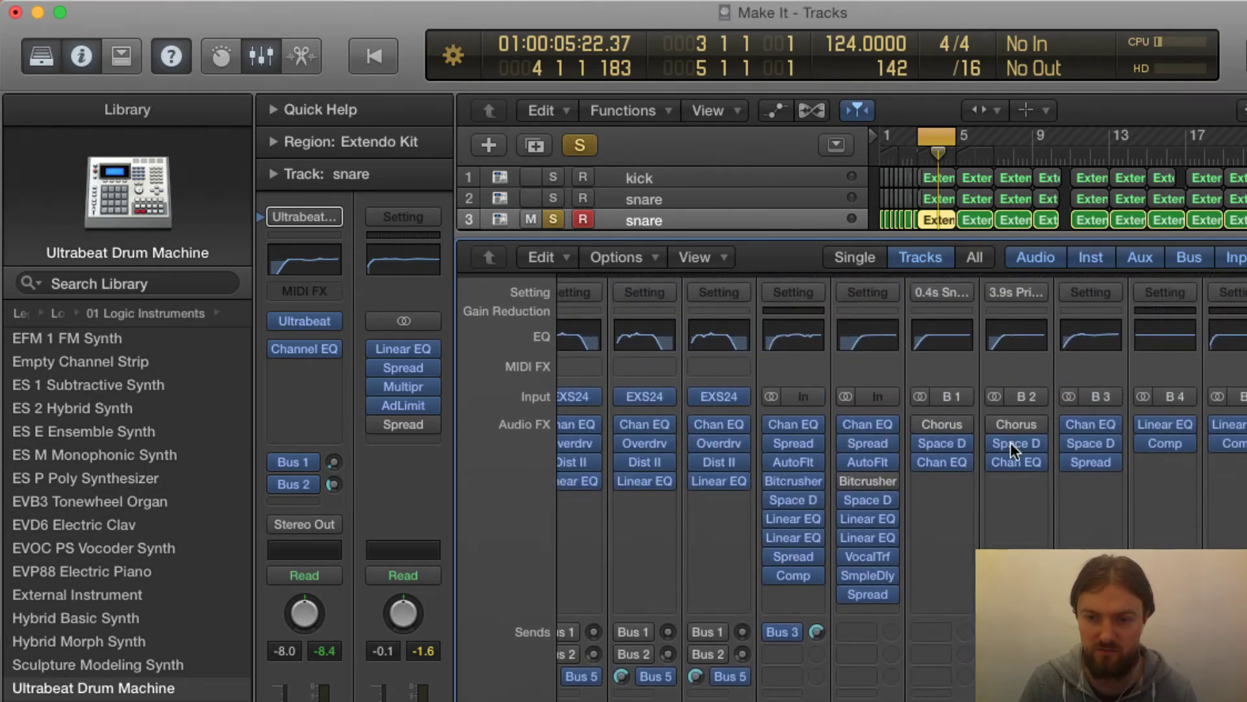
Inspect the Space Designer reverb presets on the Bus 2 and Bus 1 channels, closing each plug-in window
click(1011, 443)
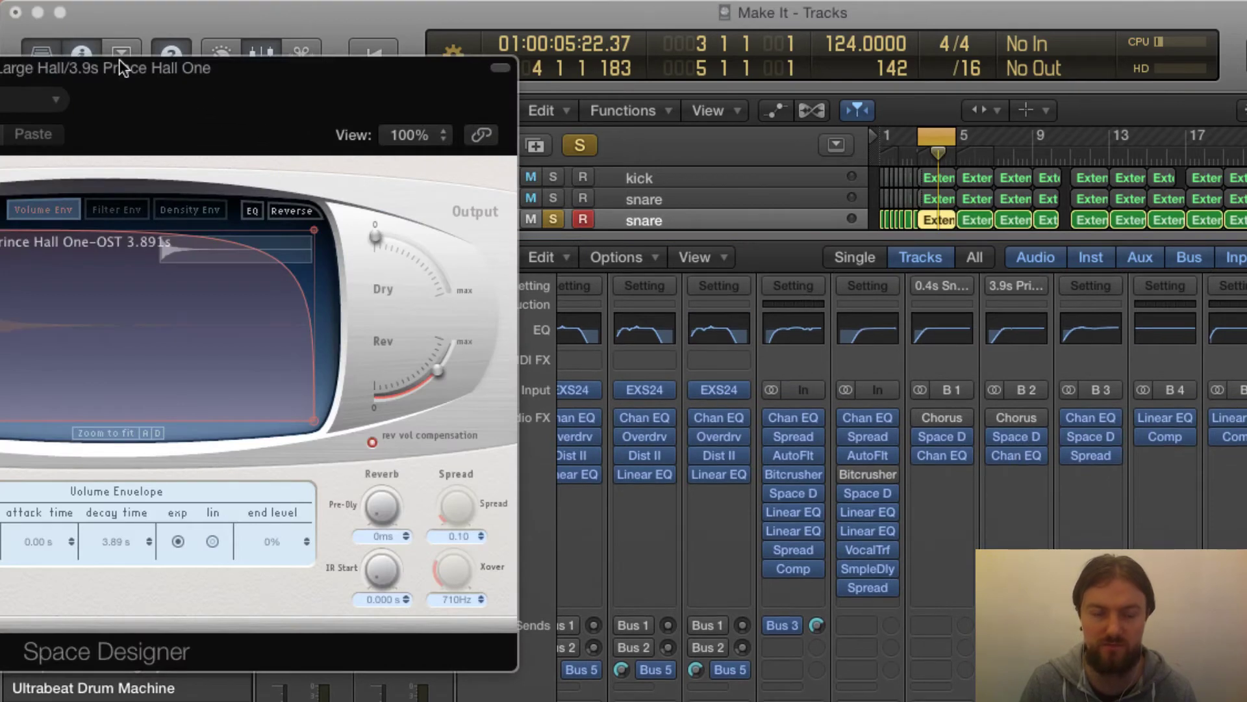
drag(120, 61, 913, 160)
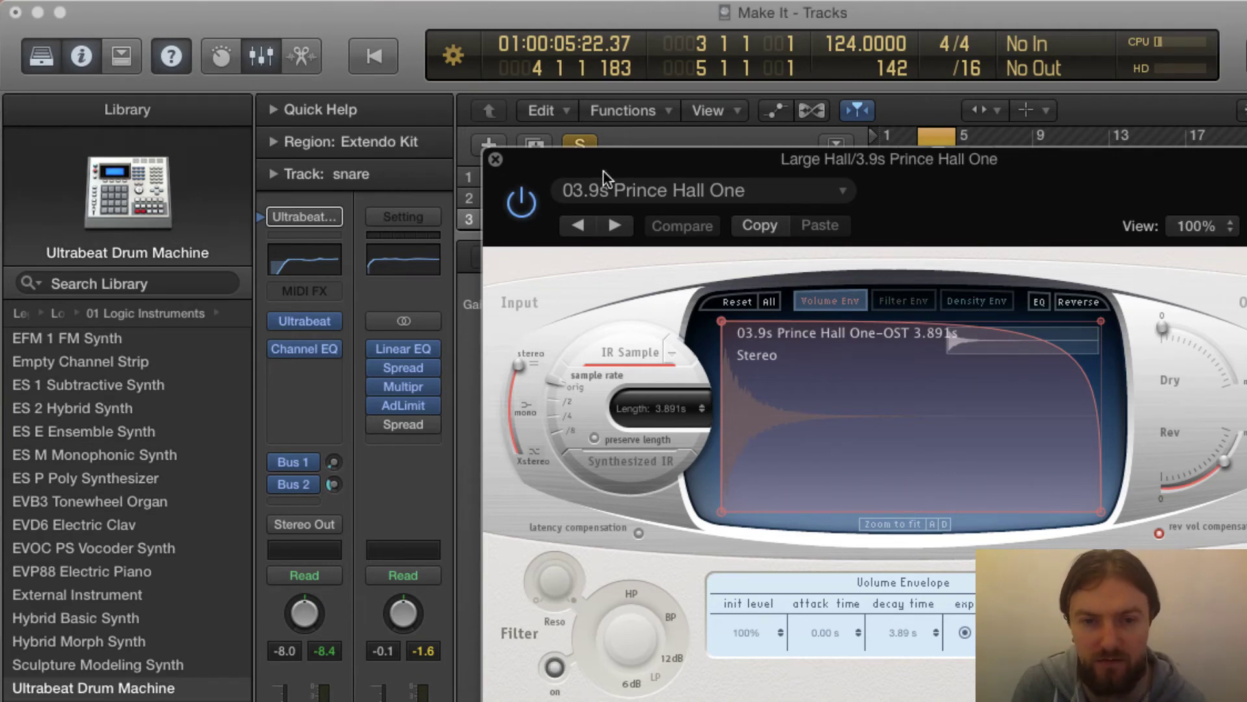
click(496, 160)
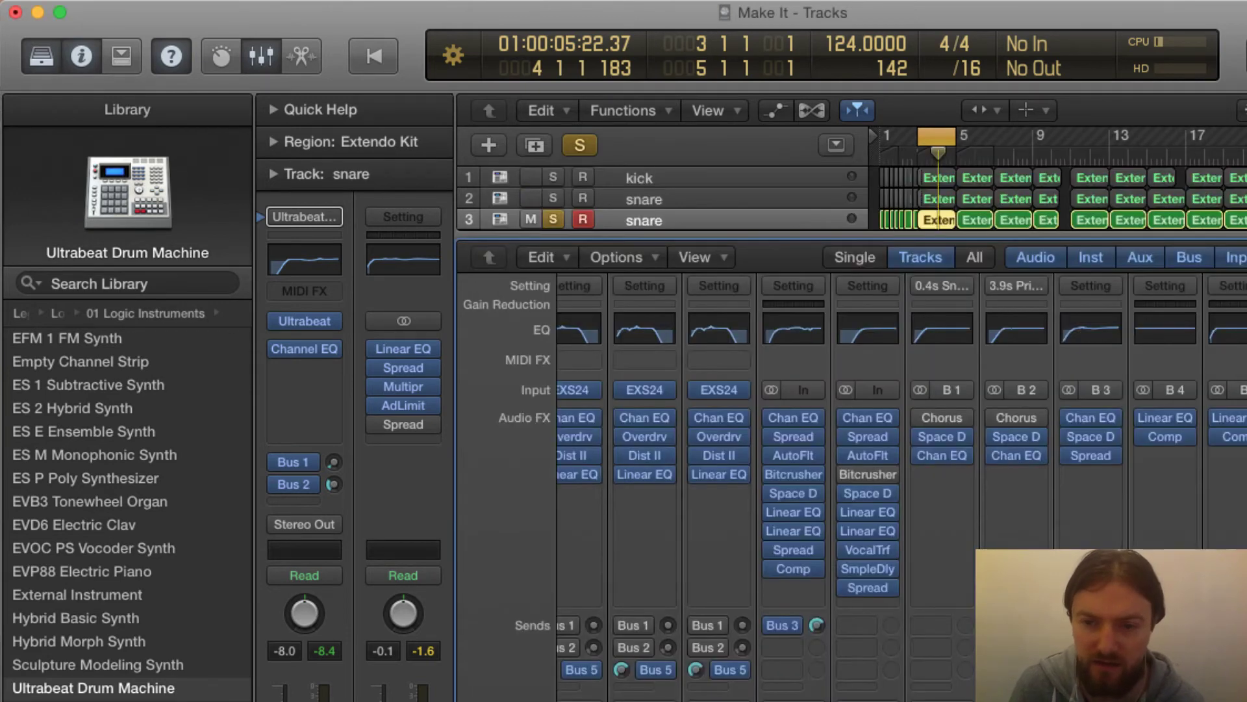
click(937, 436)
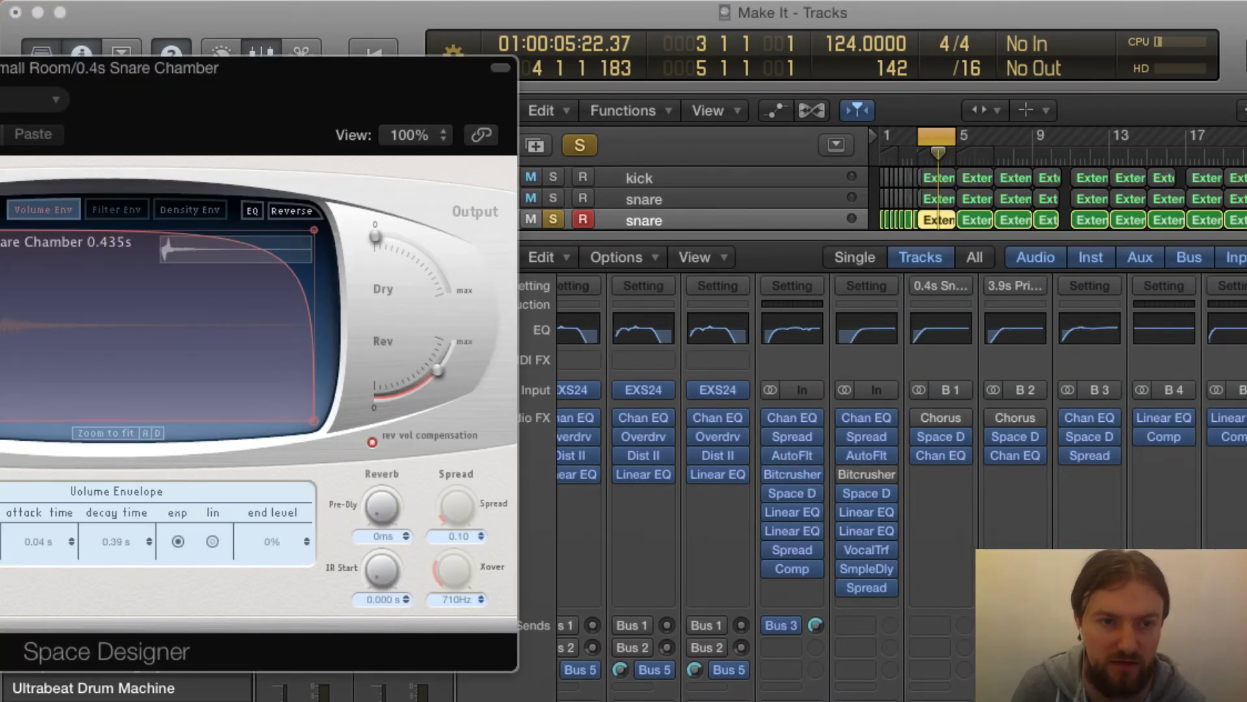
drag(0, 82, 729, 253)
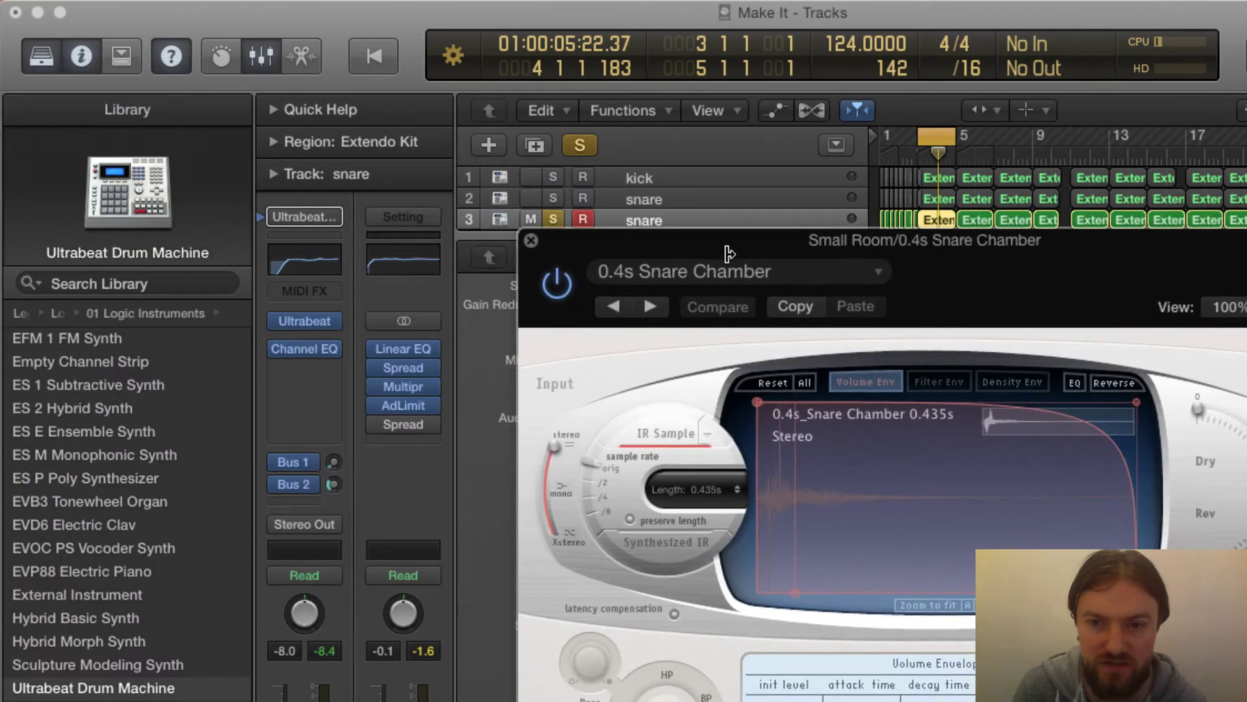
click(530, 241)
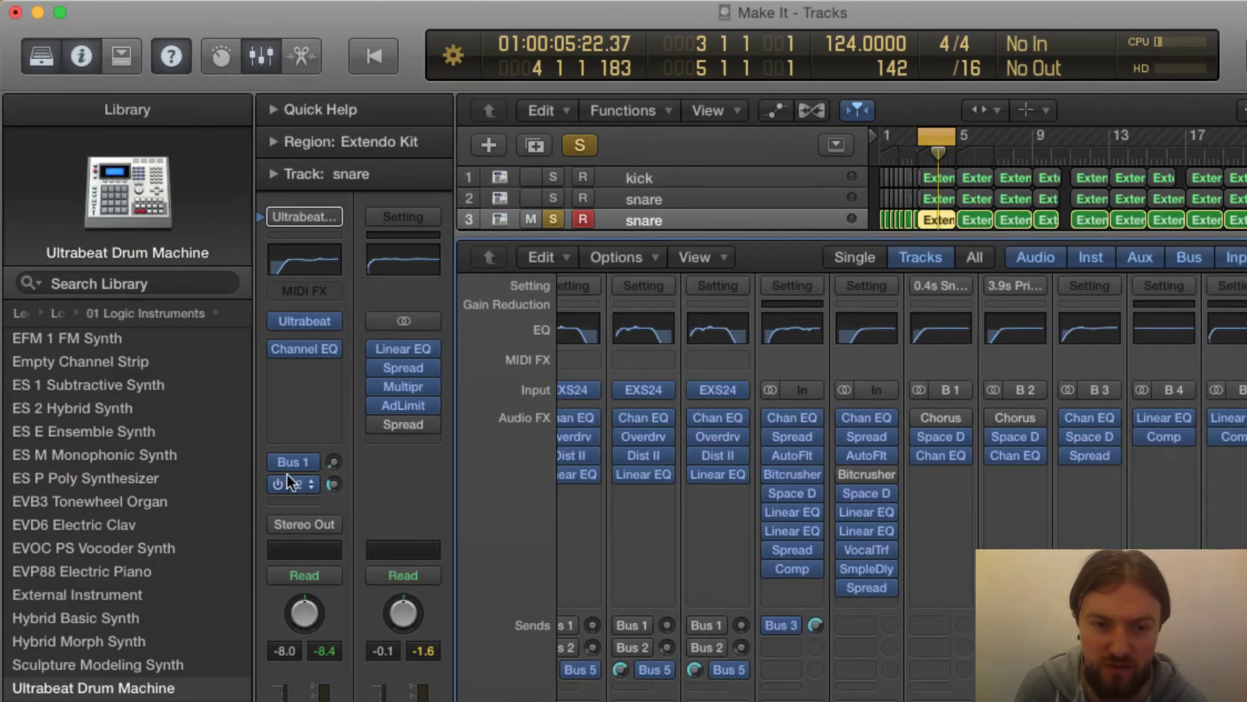
Bypass the snare's Bus 1 and Bus 2 sends and set its Channel EQ's 420 Hz band to 425 Hz, +2.5 dB
click(279, 482)
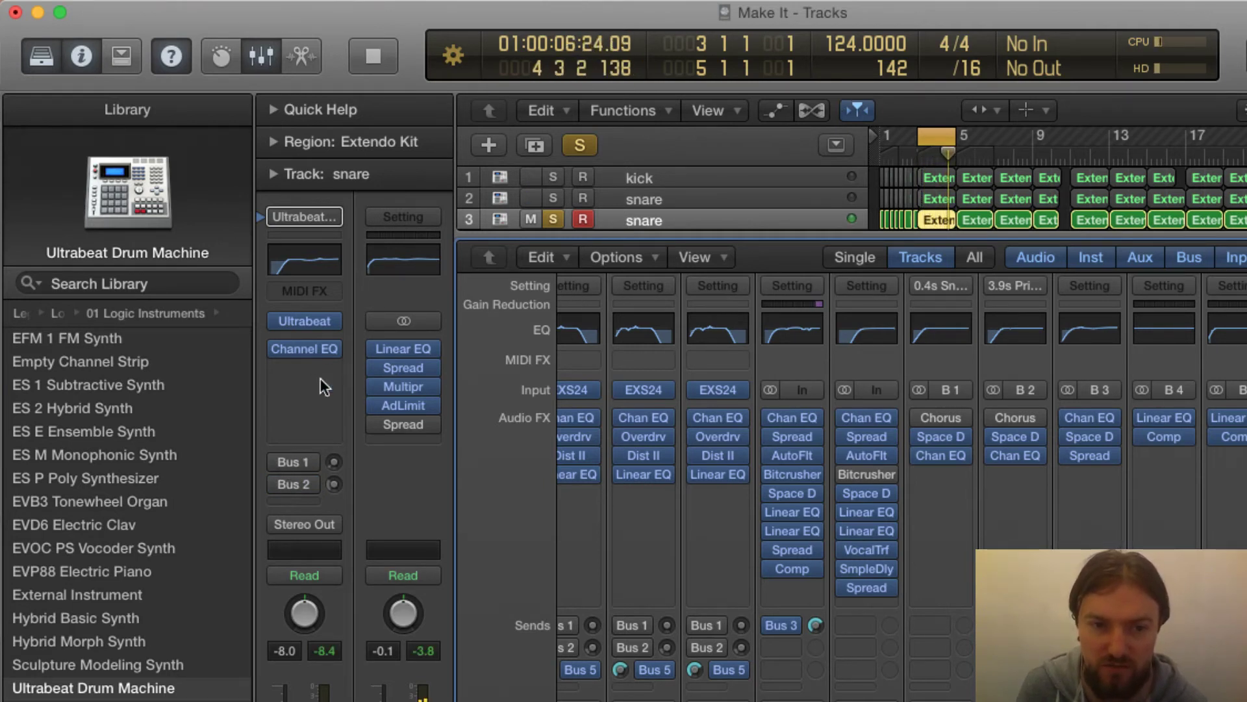
click(304, 348)
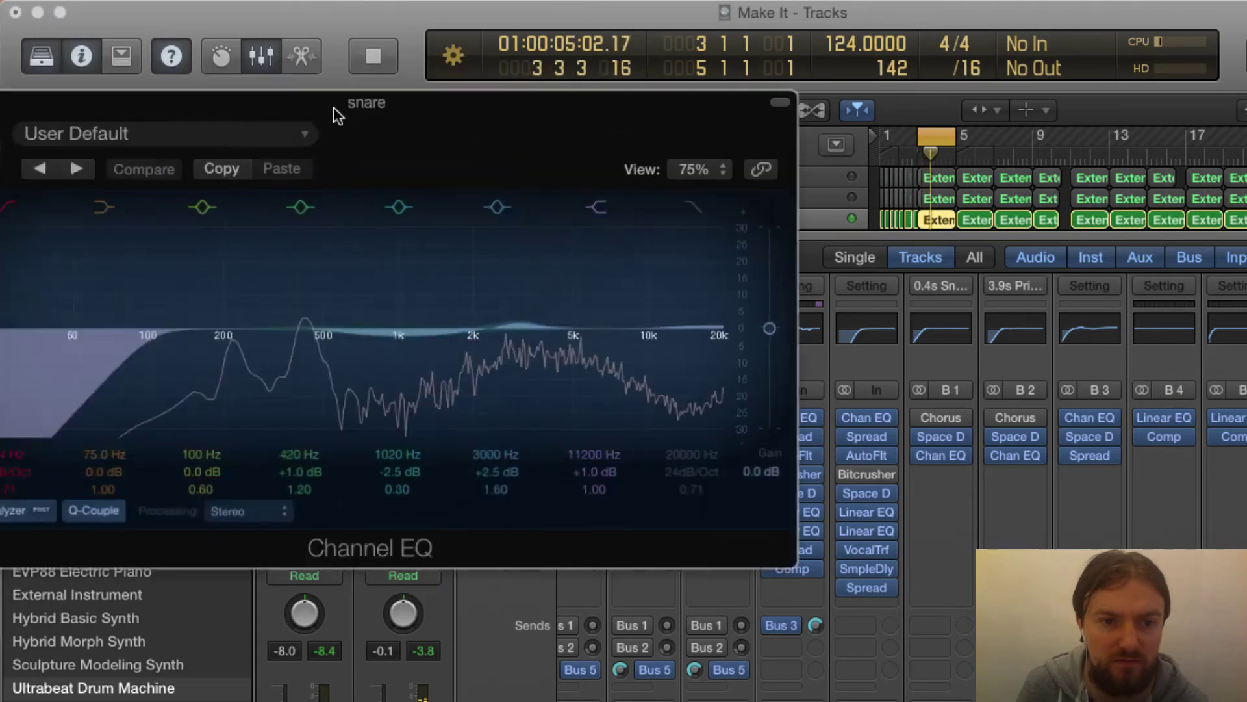
drag(334, 111, 777, 191)
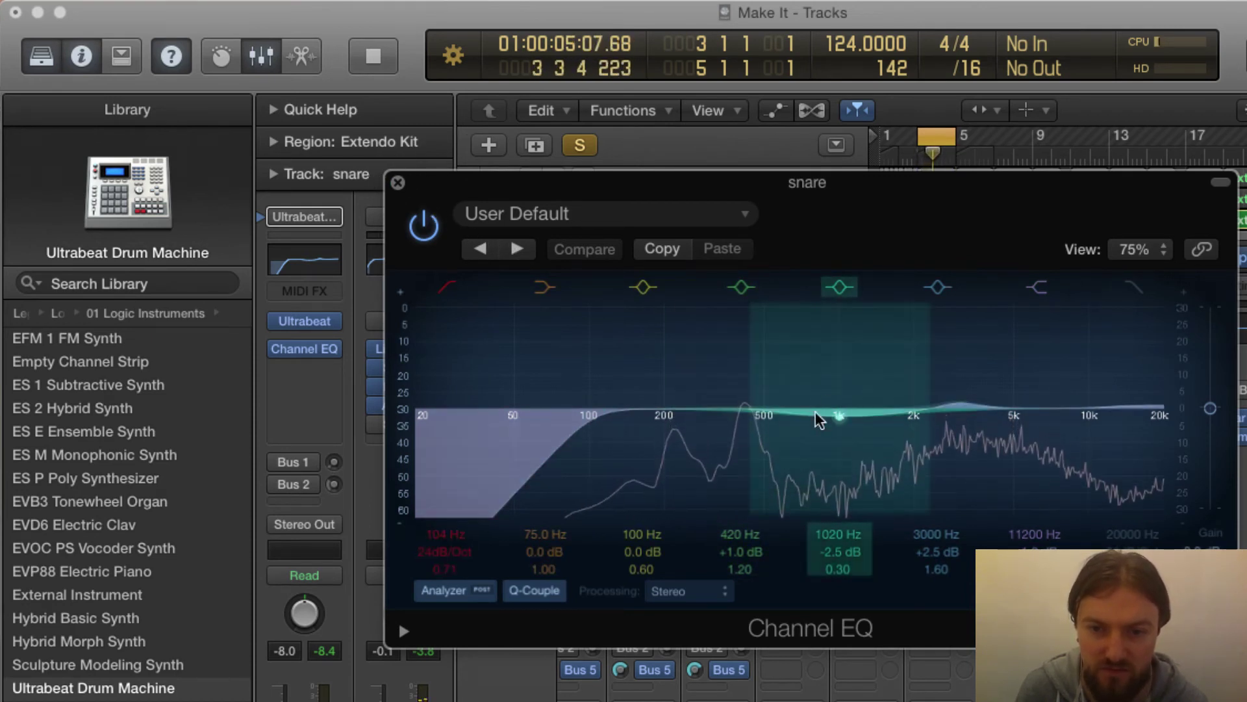
drag(743, 413, 747, 407)
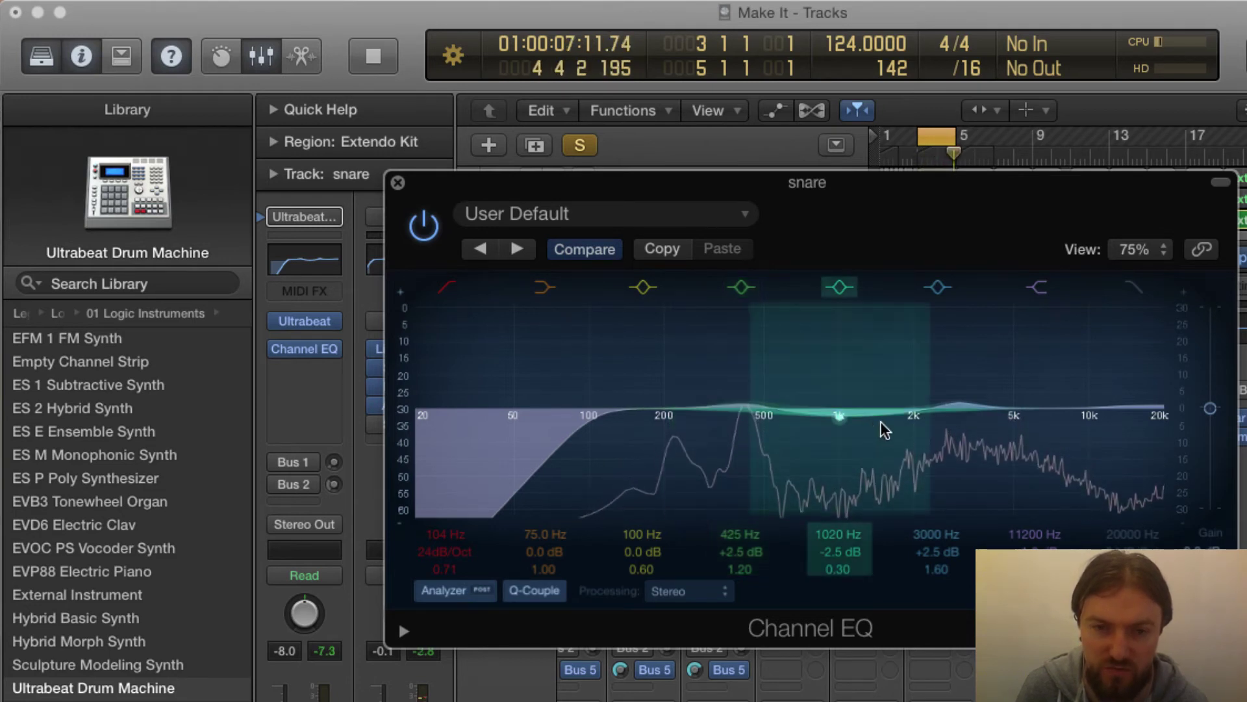
click(395, 183)
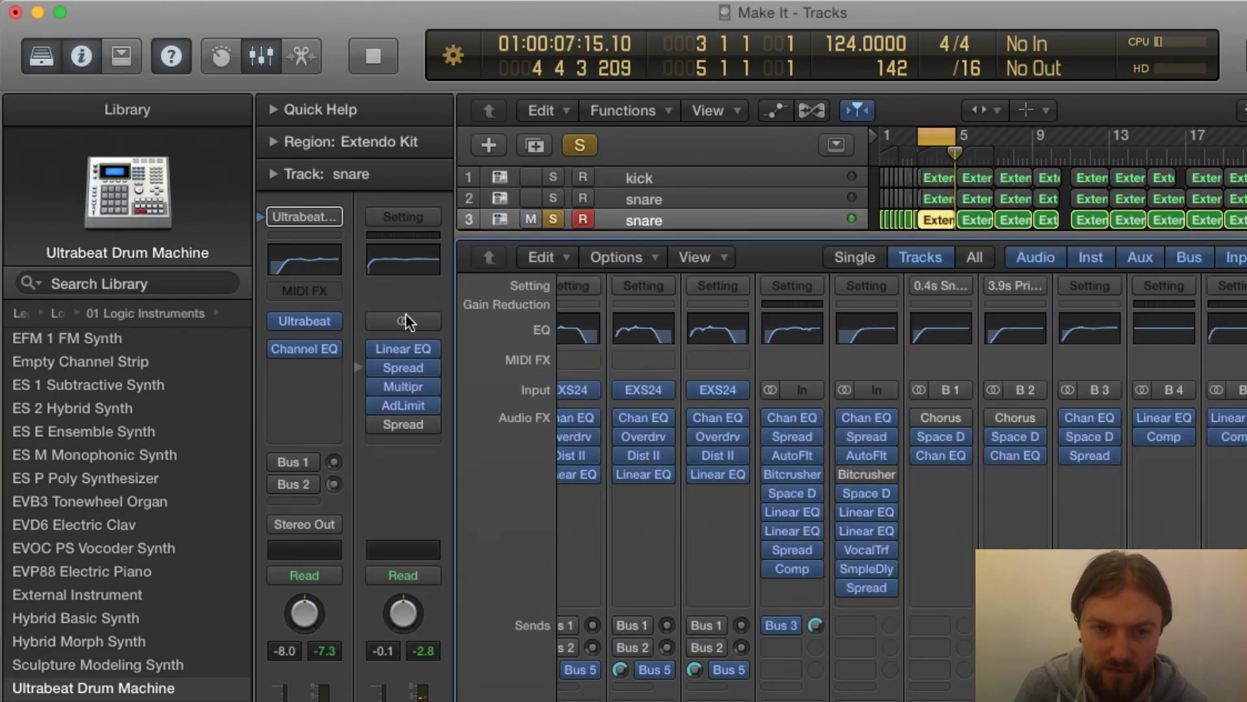
Re-enable the selected snare's Bus 1 and Bus 2 sends and set the Bus 1 send level to -29.0 dB
click(278, 462)
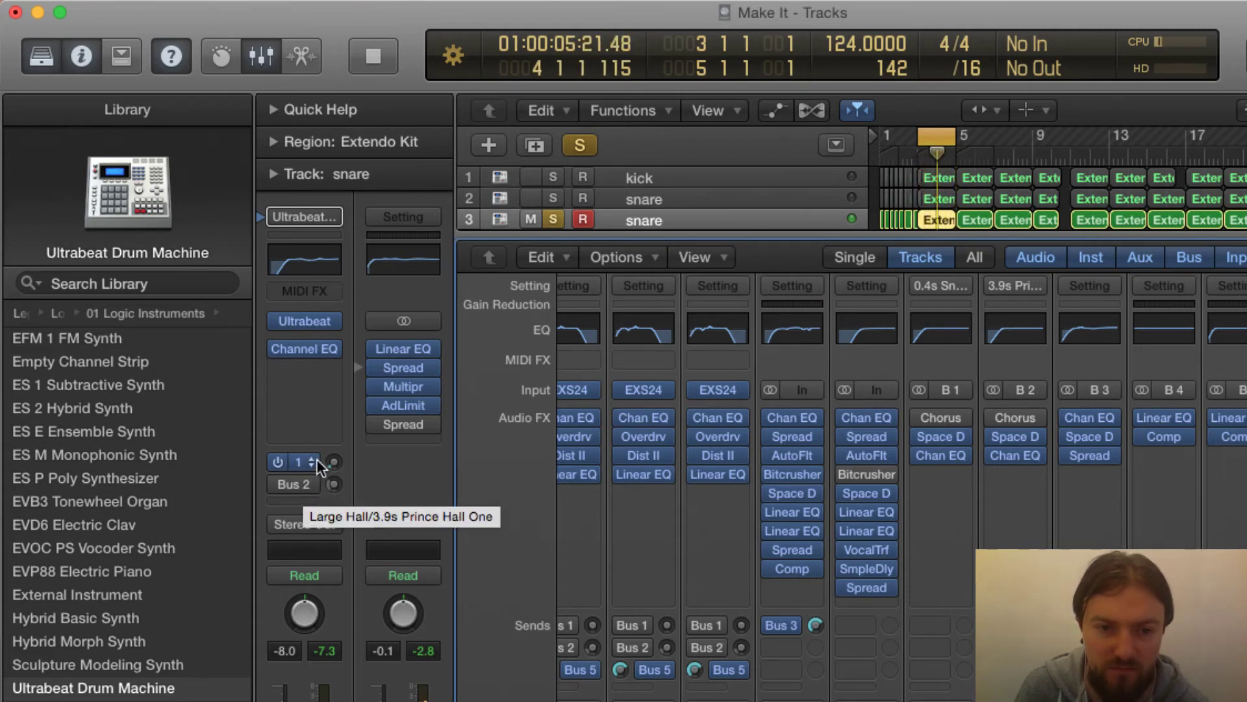
click(280, 484)
drag(334, 462, 333, 449)
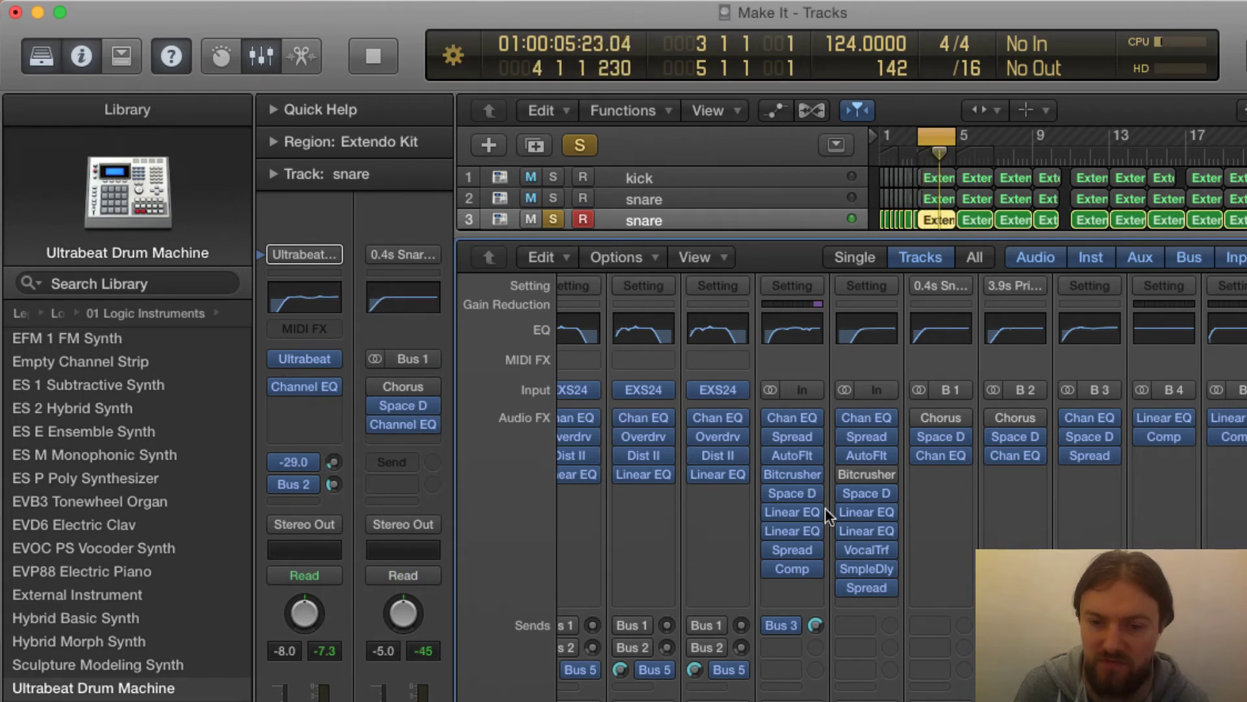
Solo the track 2 snare together with the selected snare to hear both layers, stop playback and close the Mixer
click(526, 198)
click(546, 198)
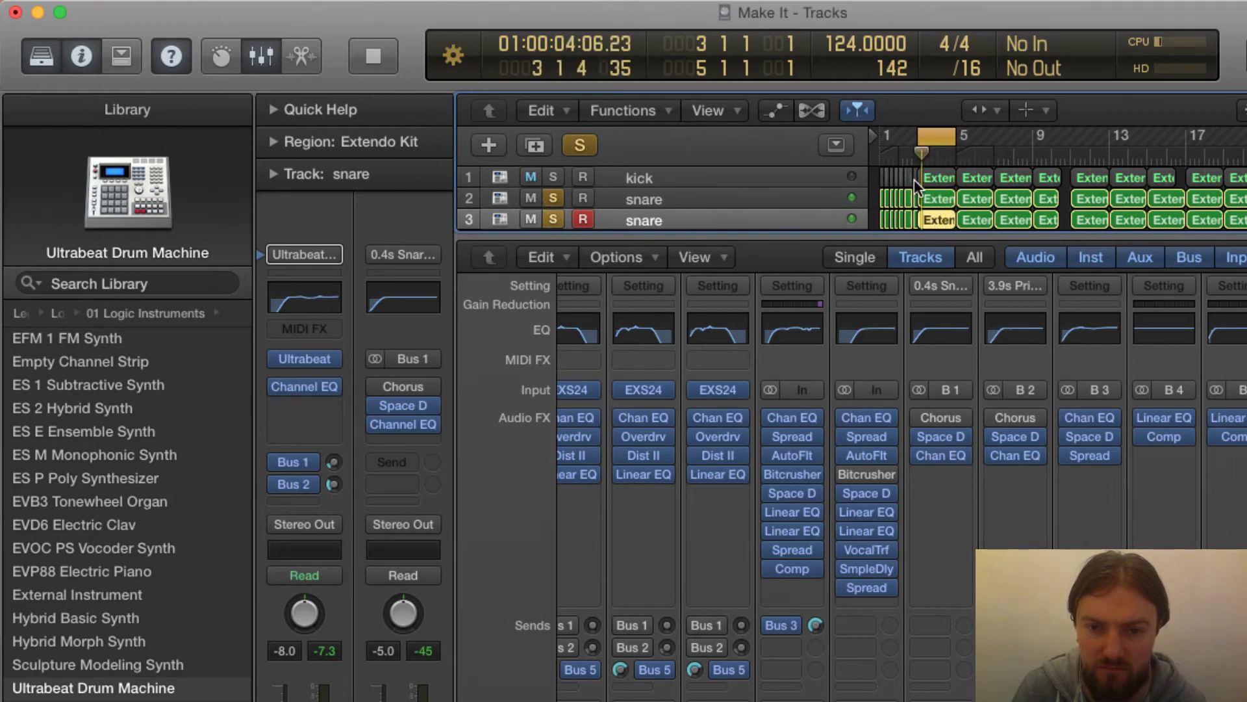
key(space)
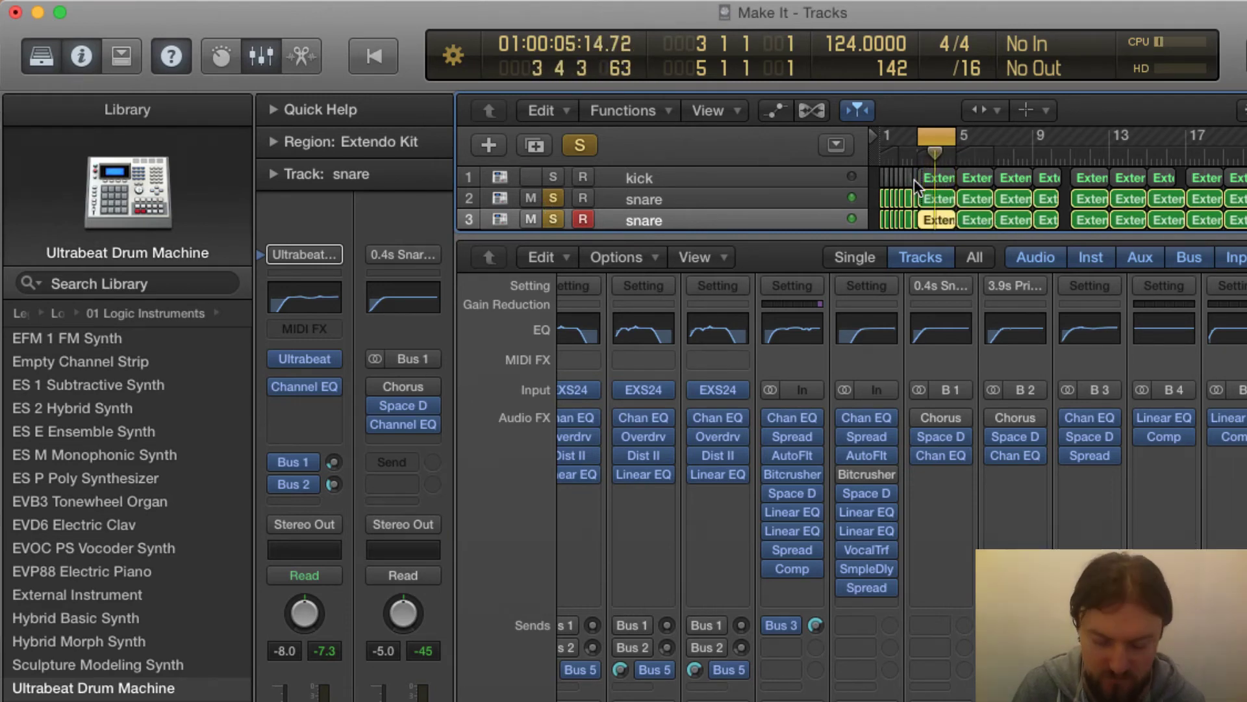
key(x)
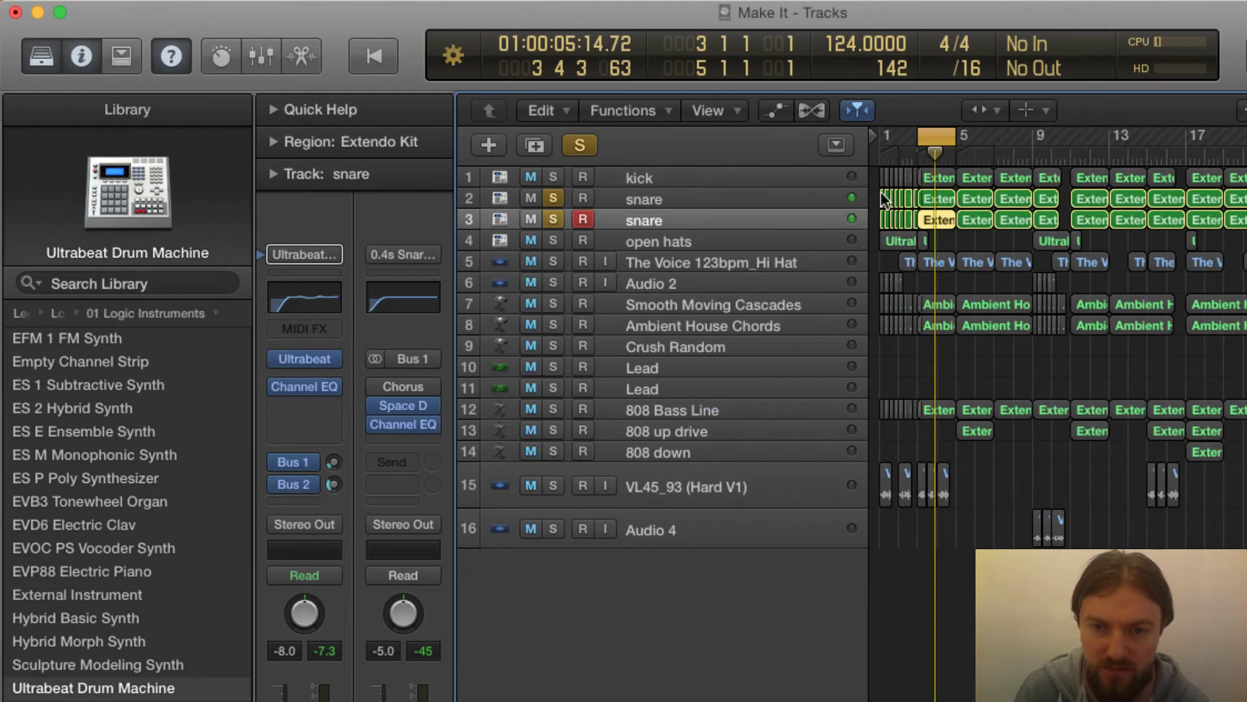
Restart playback, adding the open hats, kick, hi-hat, Audio 2, Smooth Moving Cascades and Ambient House Chords tracks to the solo group
click(554, 241)
key(space)
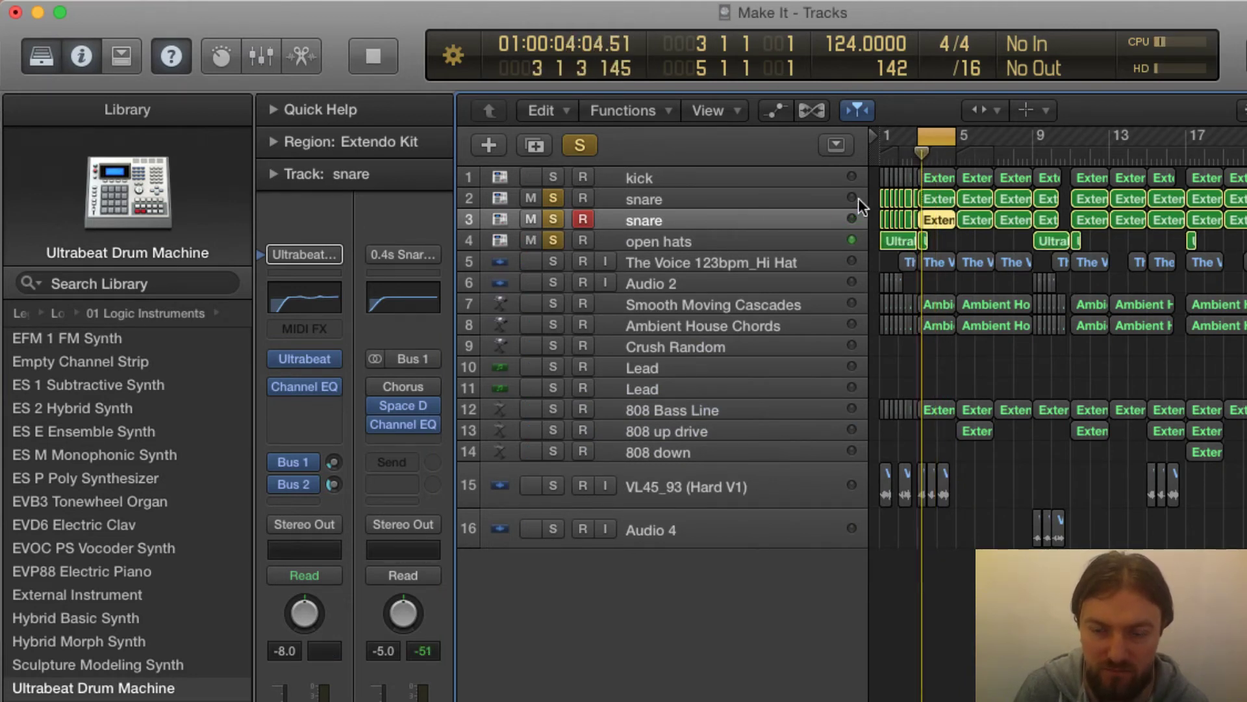
click(557, 177)
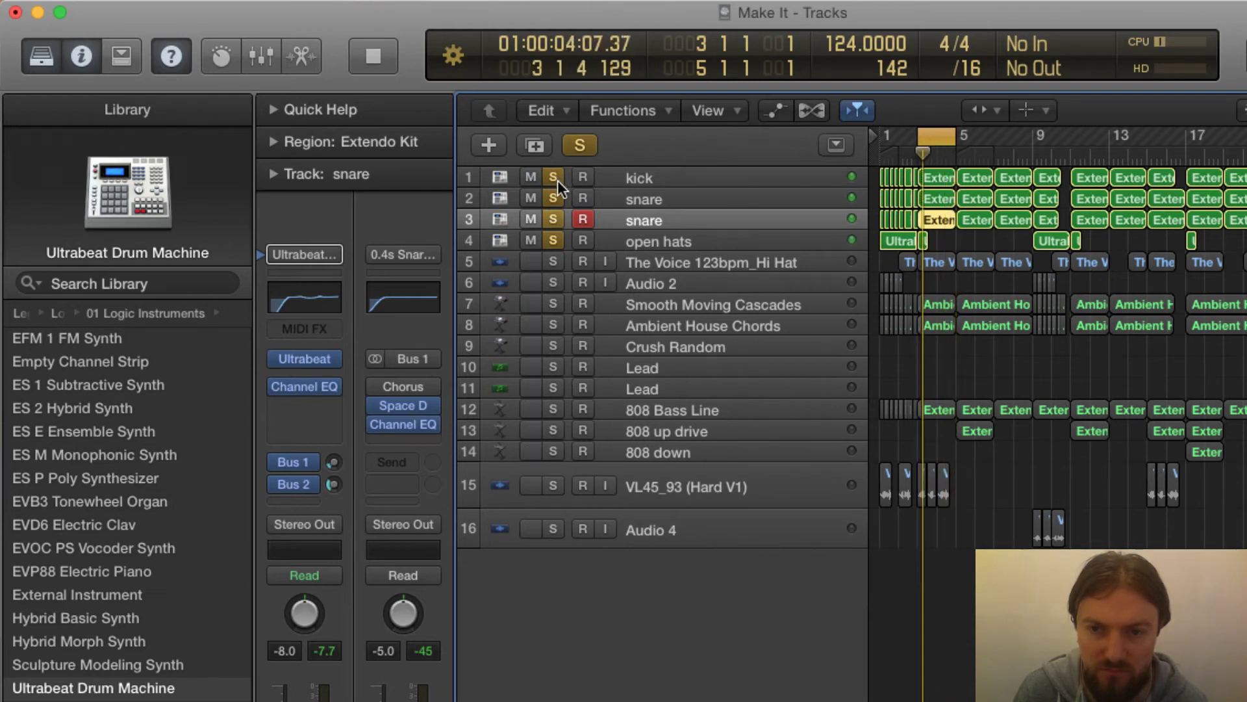
click(552, 261)
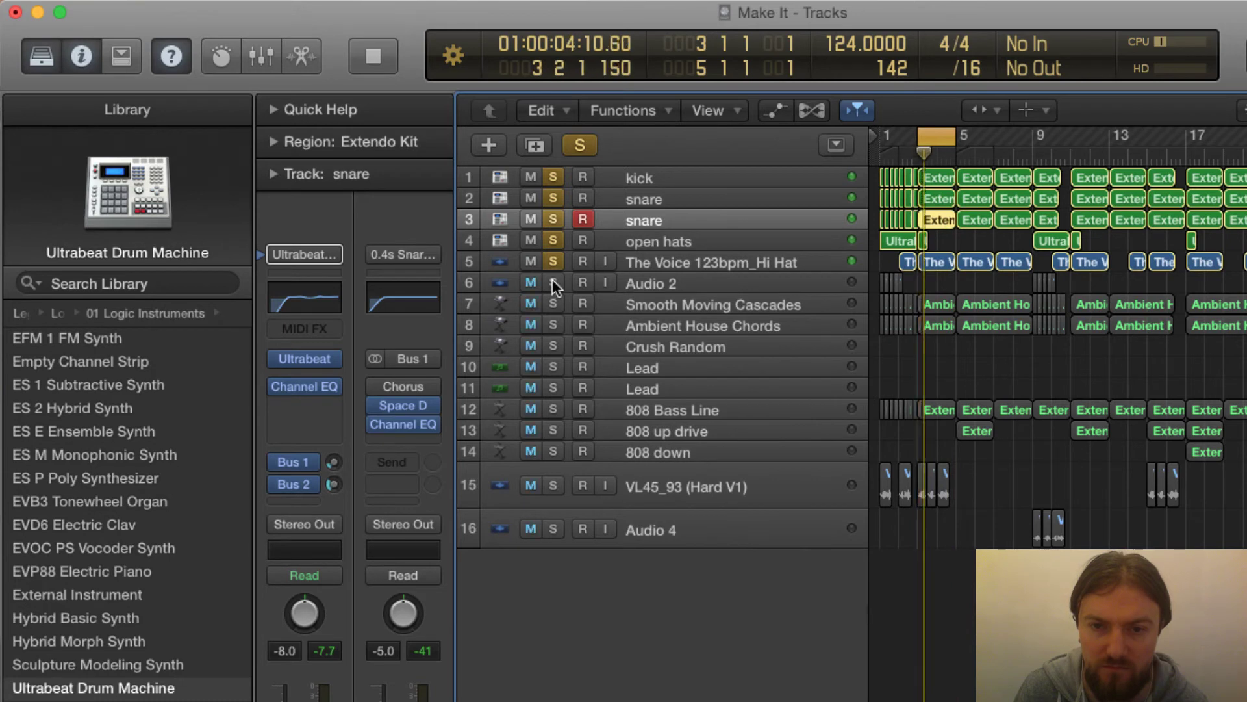
click(552, 282)
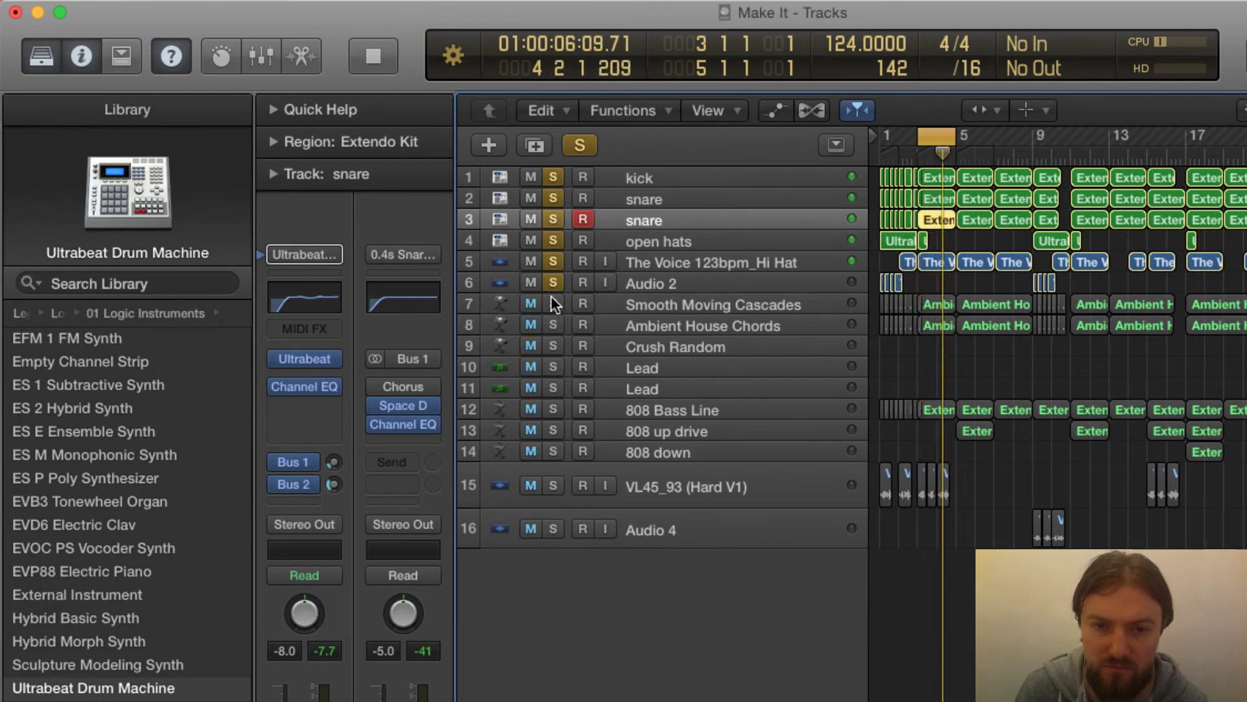
click(553, 304)
click(553, 319)
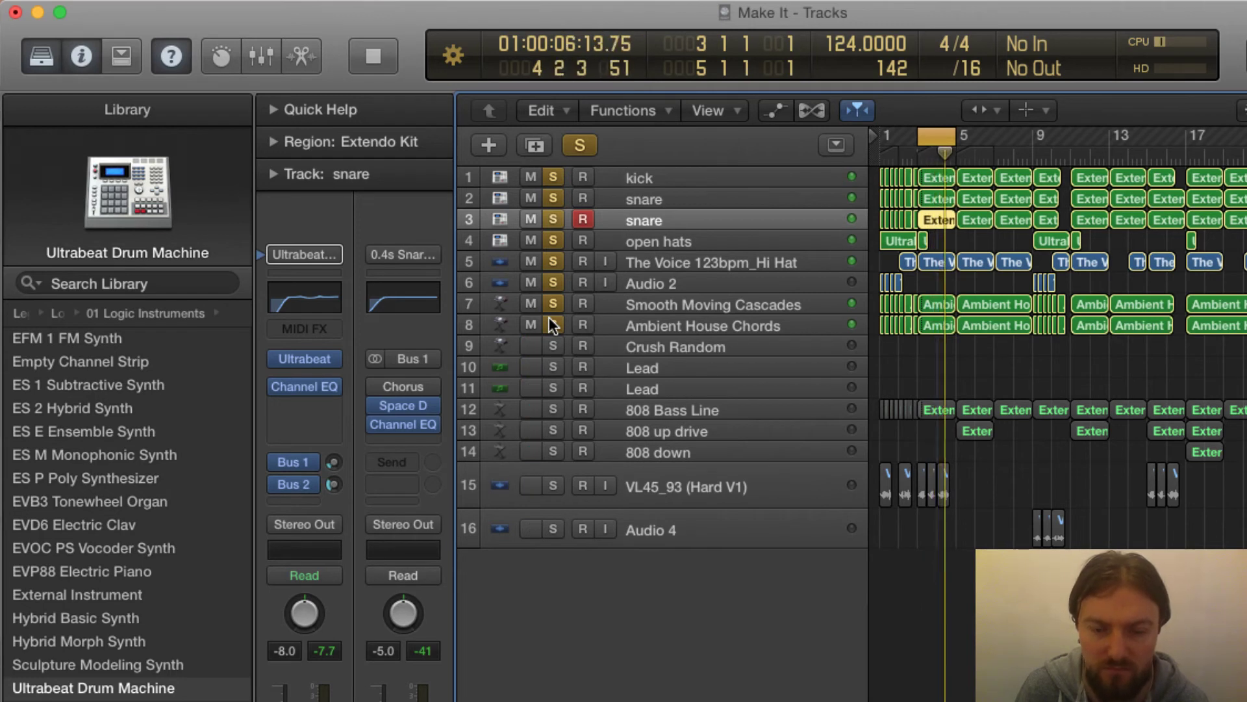
click(552, 322)
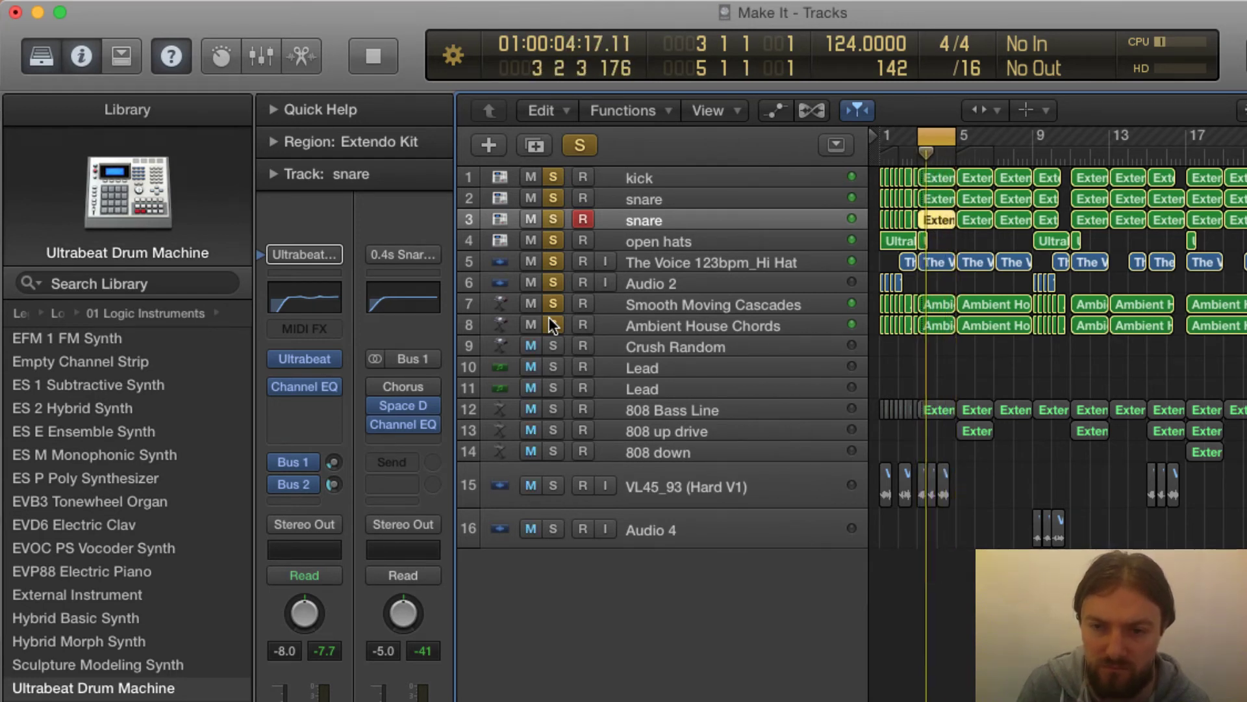
Select the Smooth Moving Cascades region starting at bar 5 and set the cycle range to bars 5 to 9
scroll(944, 330, right, 2)
click(953, 299)
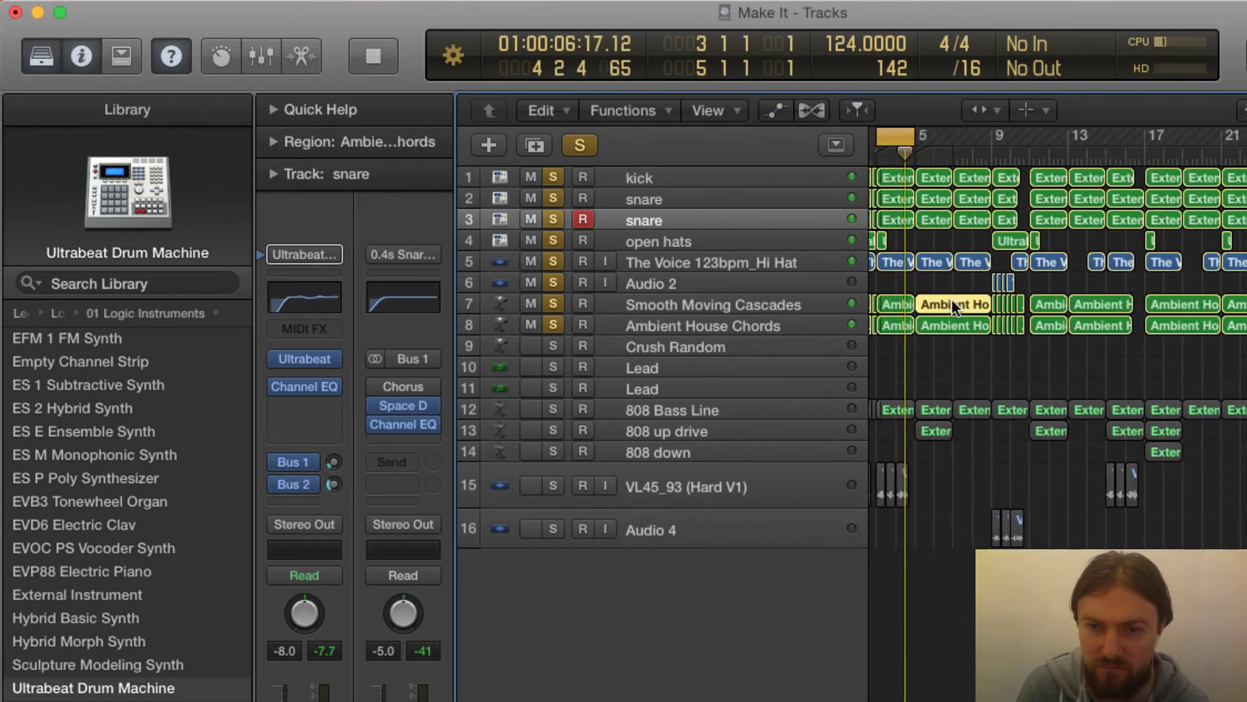
drag(890, 139, 969, 154)
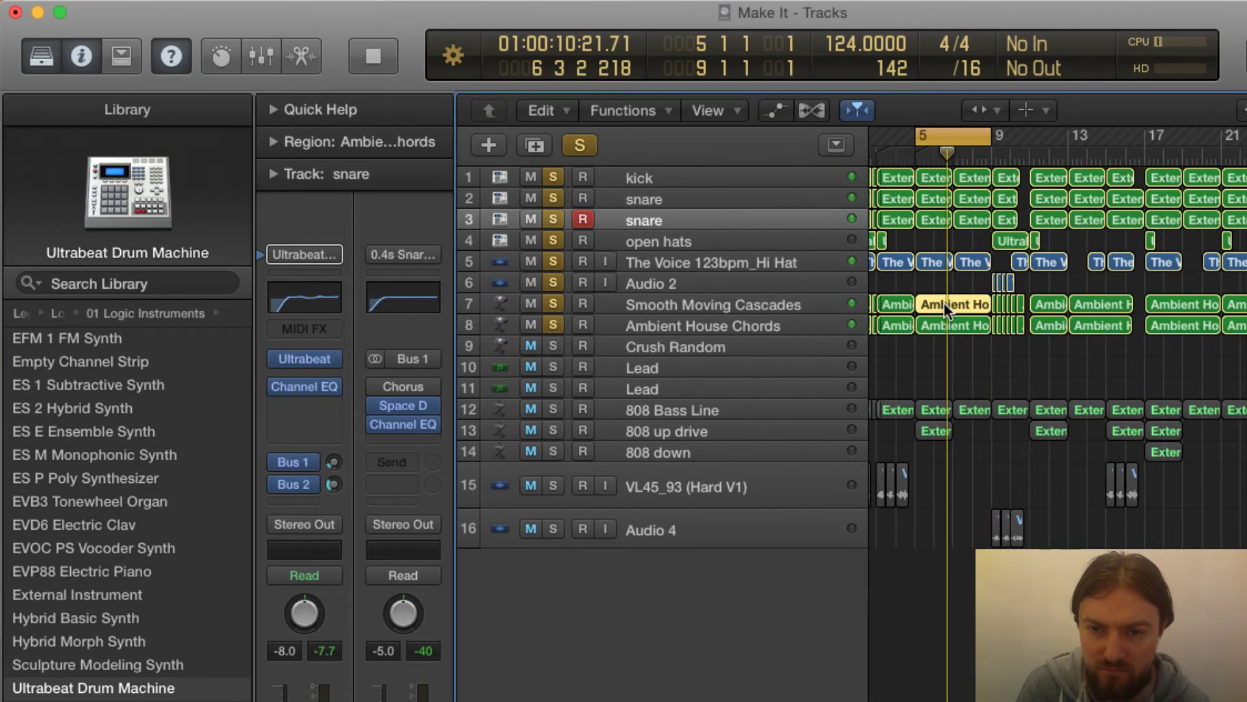
Look at the selected Smooth Moving Cascades region in the Piano Roll and return to the full track list
double_click(945, 302)
key(super+Left)
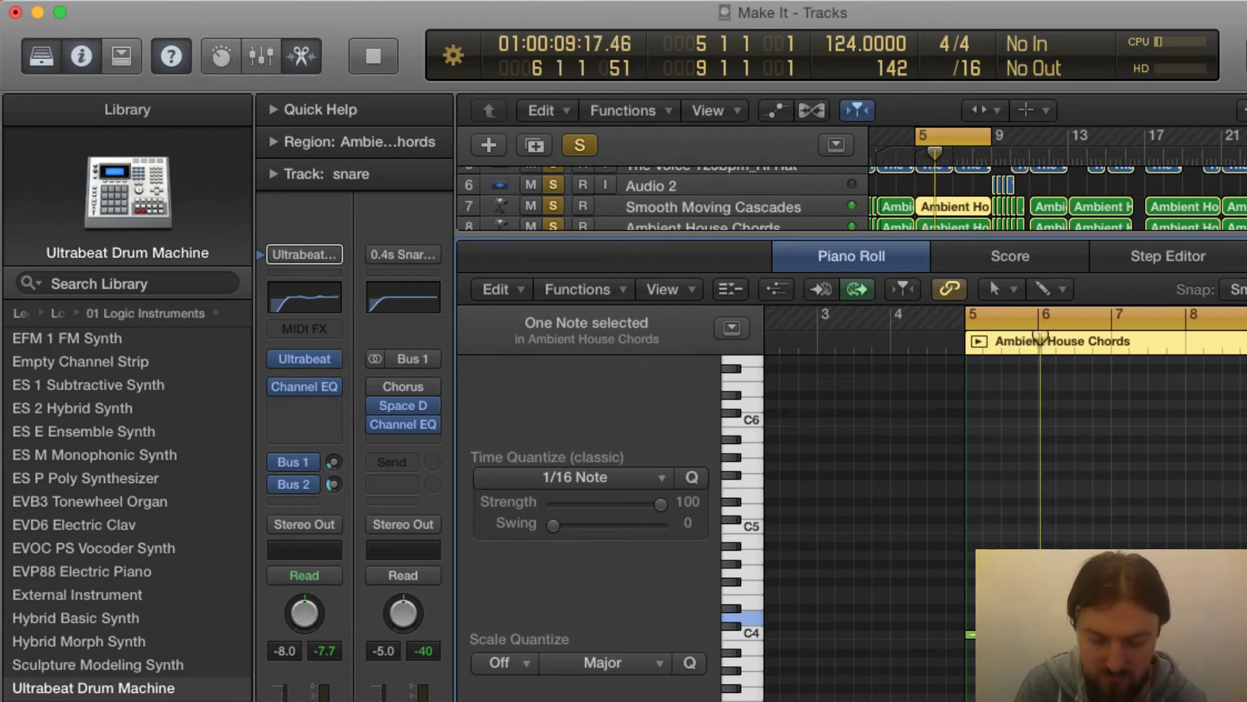
key(x)
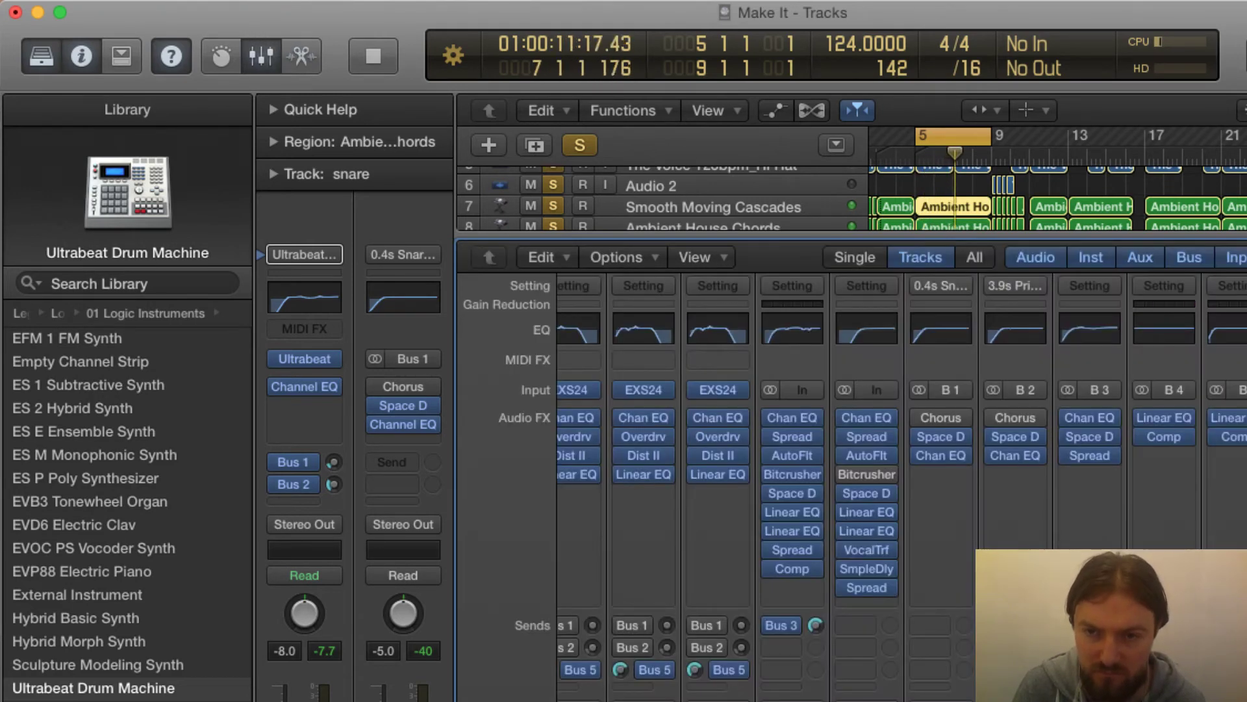
key(x)
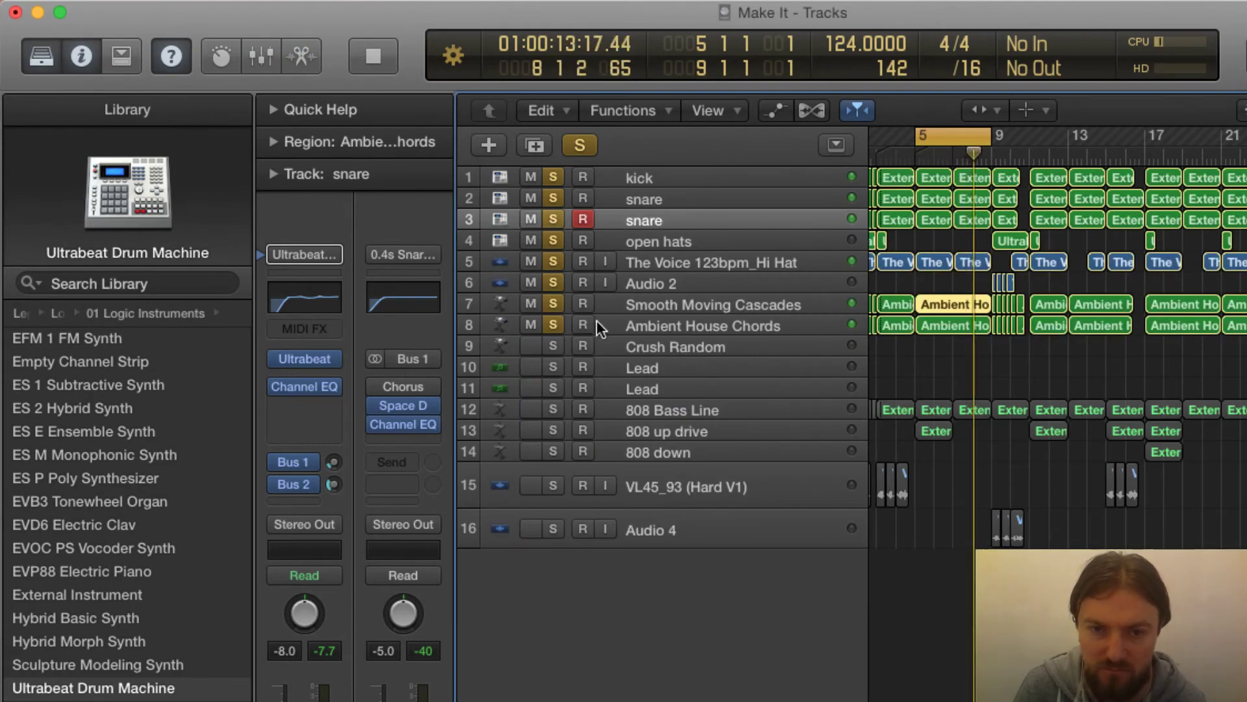
Compare the soloed mix without Ambient House Chords and without Smooth Moving Cascades, restoring both solos
click(559, 320)
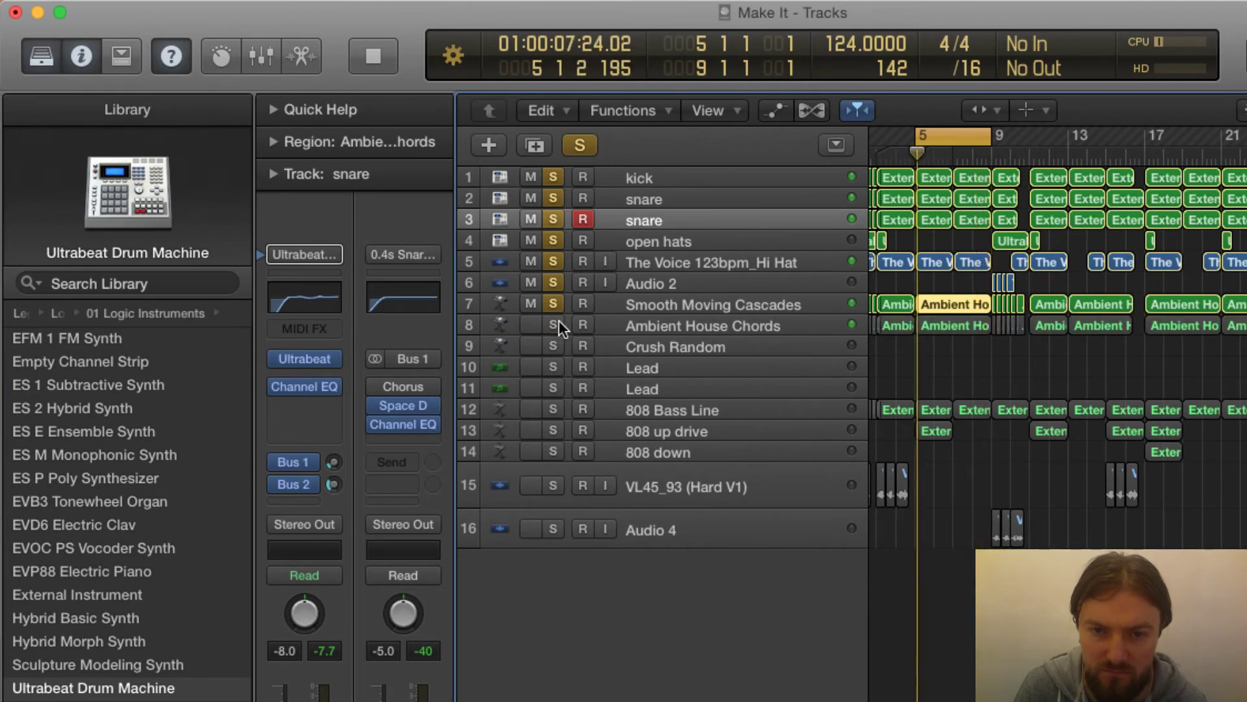
click(558, 322)
click(555, 306)
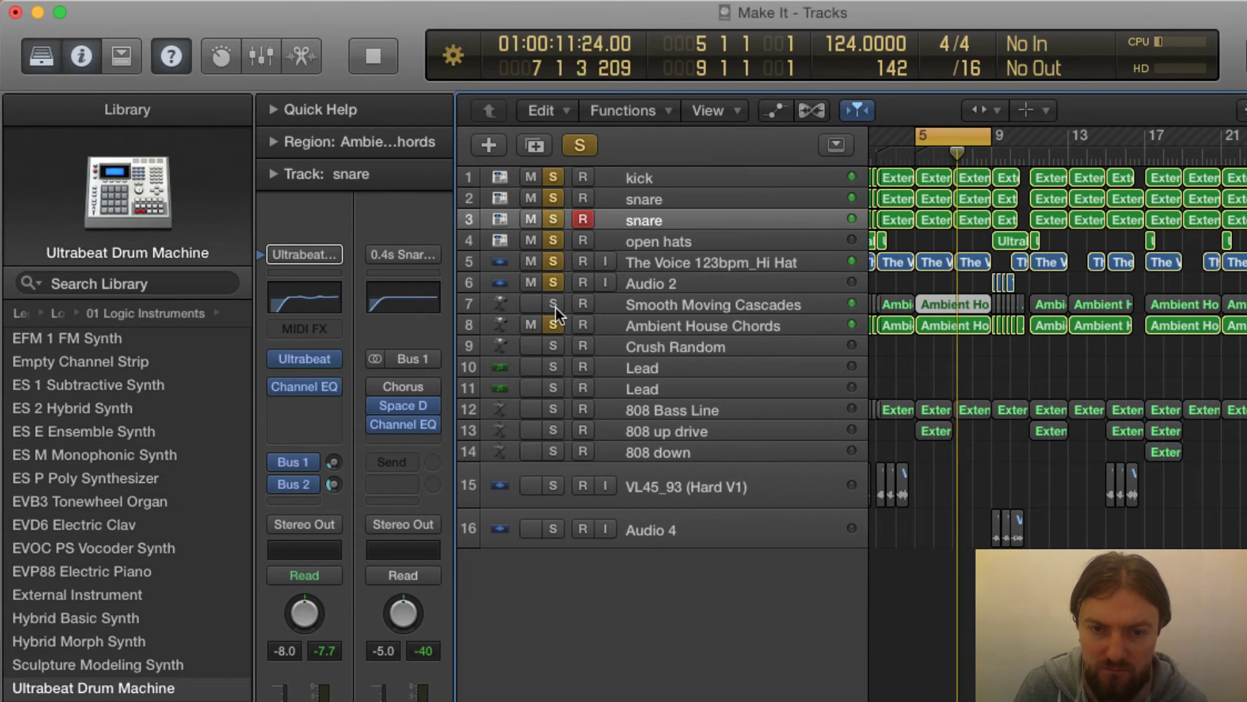
click(556, 307)
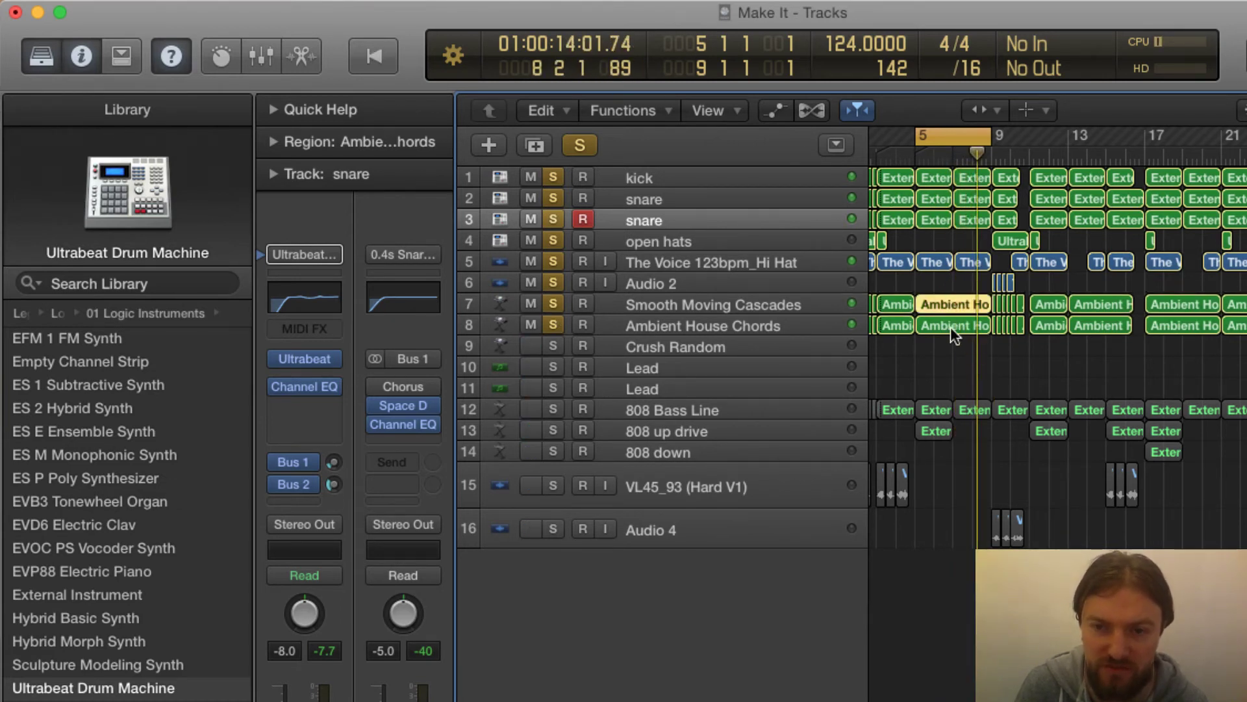
Remove the kick, both snares, open hats, hi-hat and Audio 2 from the solo group, keeping the two chord layers
click(553, 176)
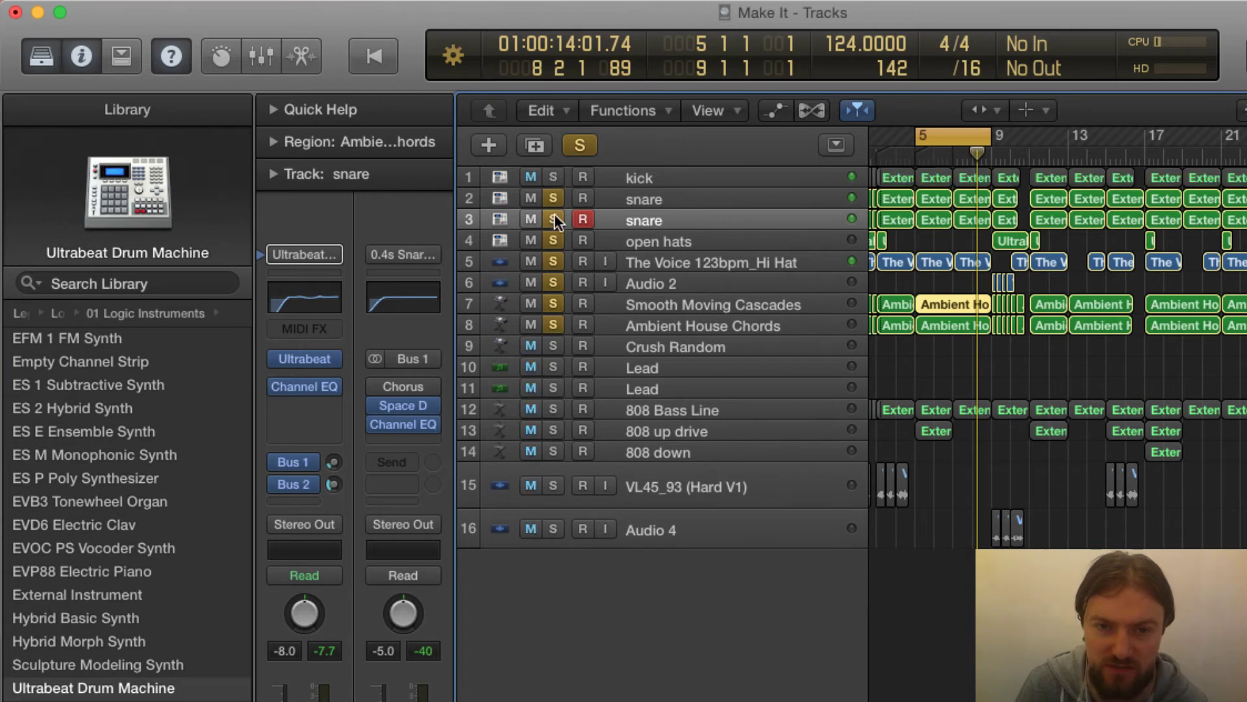
click(553, 198)
click(553, 219)
click(556, 240)
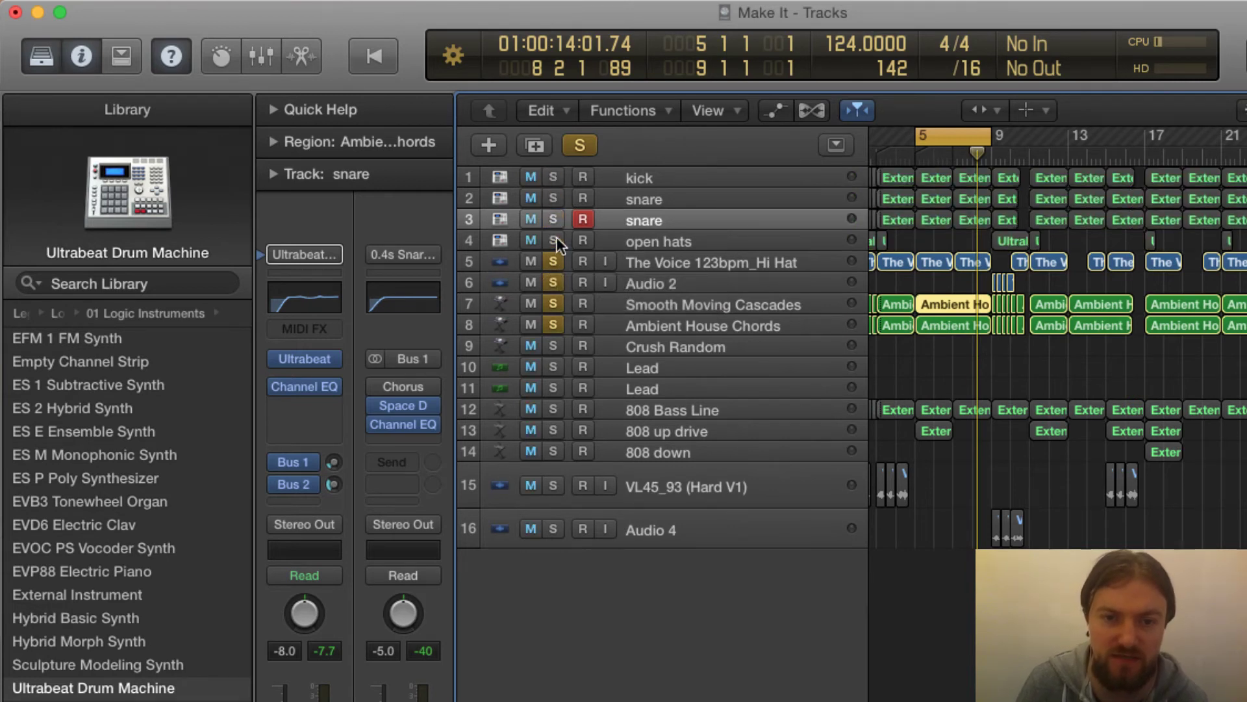
click(554, 262)
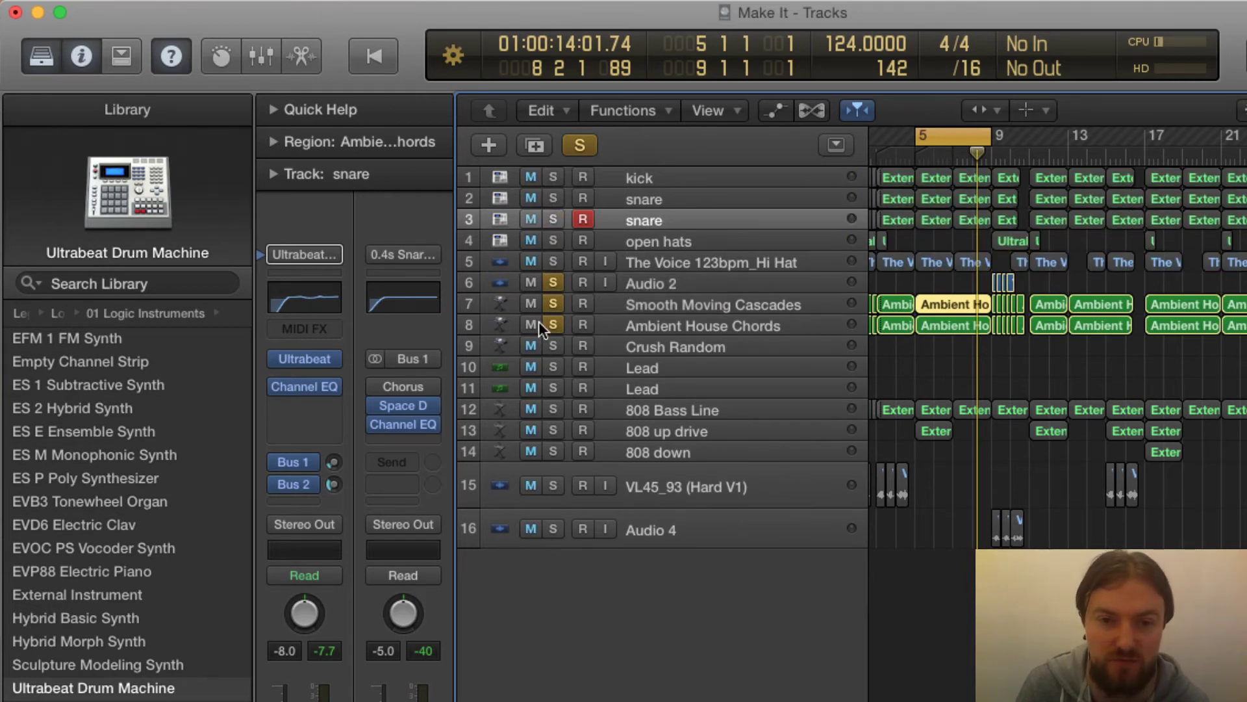
click(546, 282)
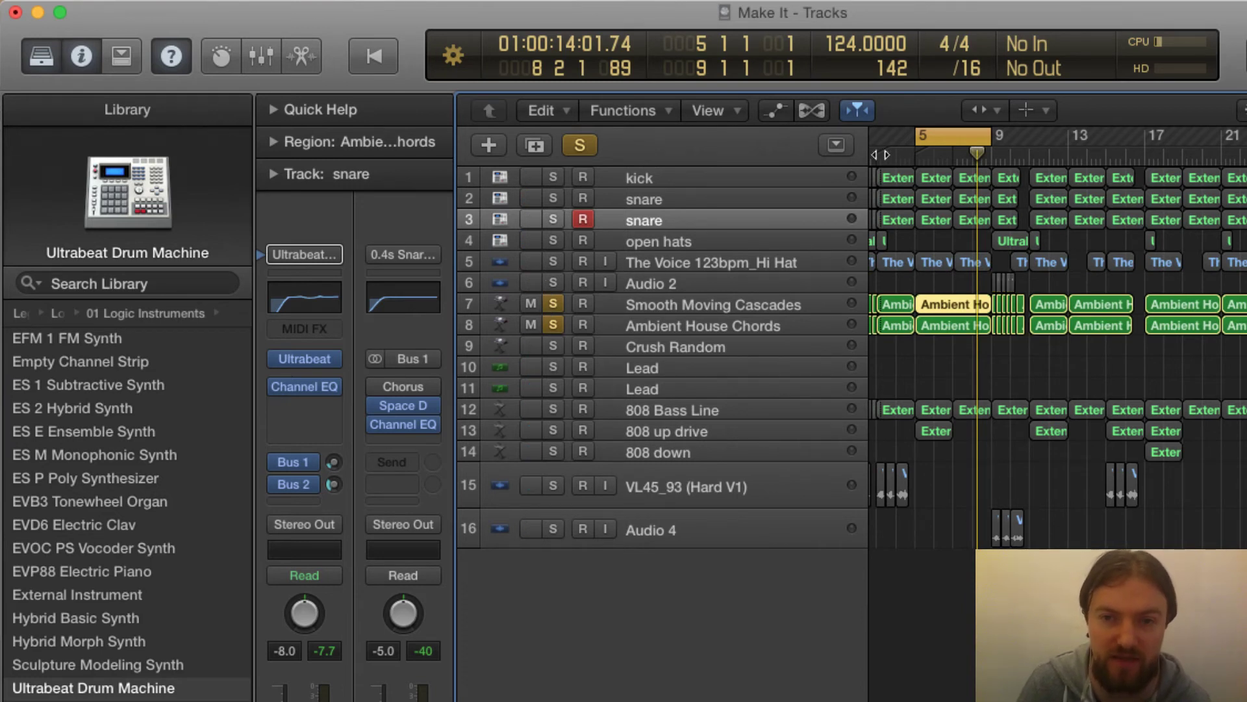
Play the chord layers from bar 5, hear Smooth Moving Cascades on its own, and leave only Ambient House Chords soloed
key(space)
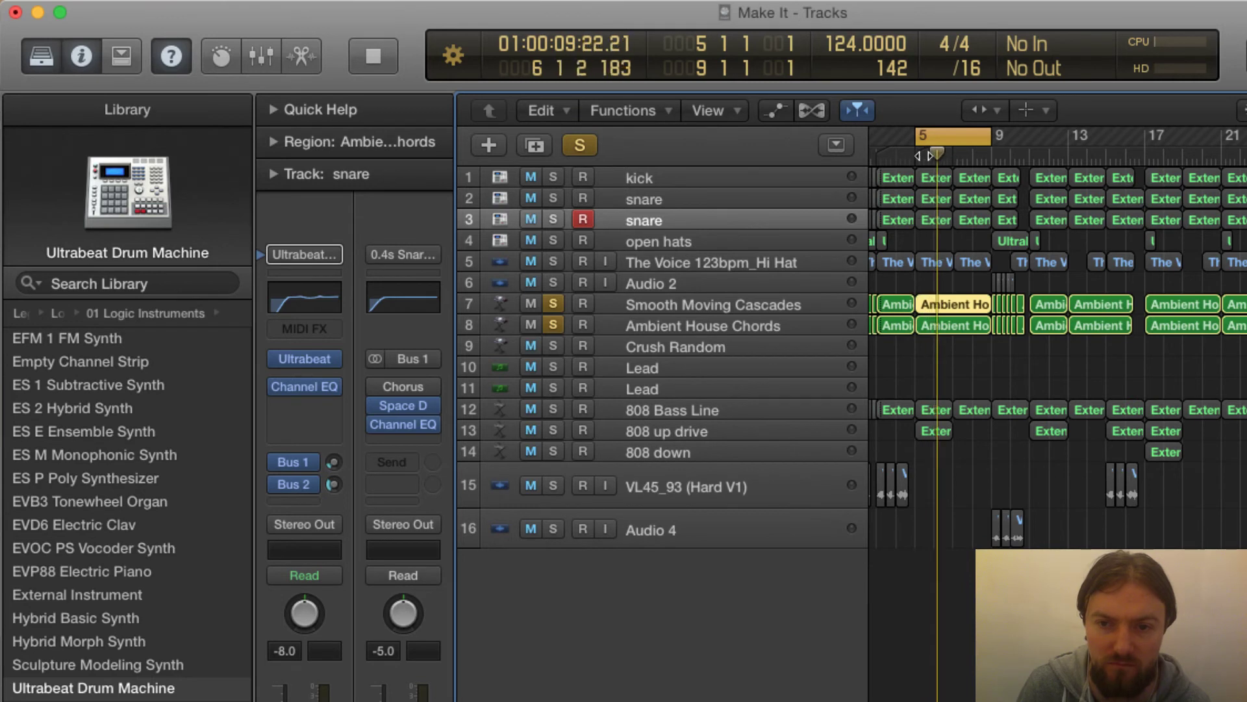
click(913, 158)
click(552, 324)
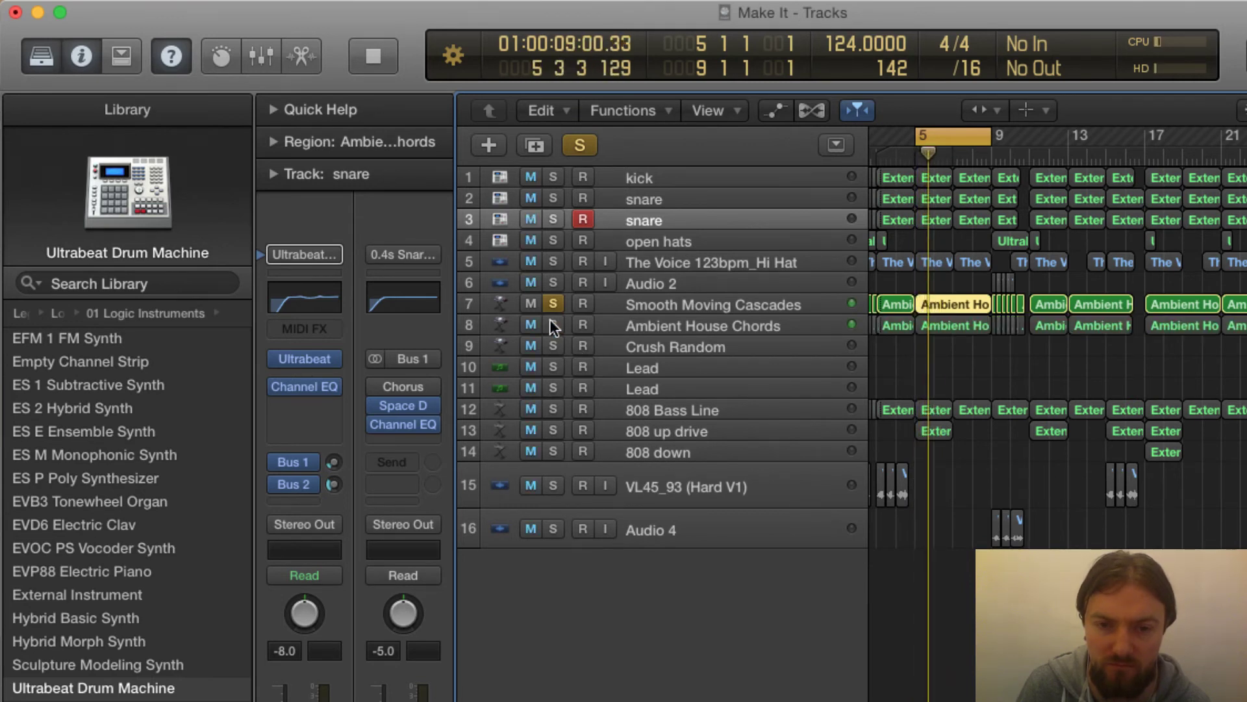
click(550, 322)
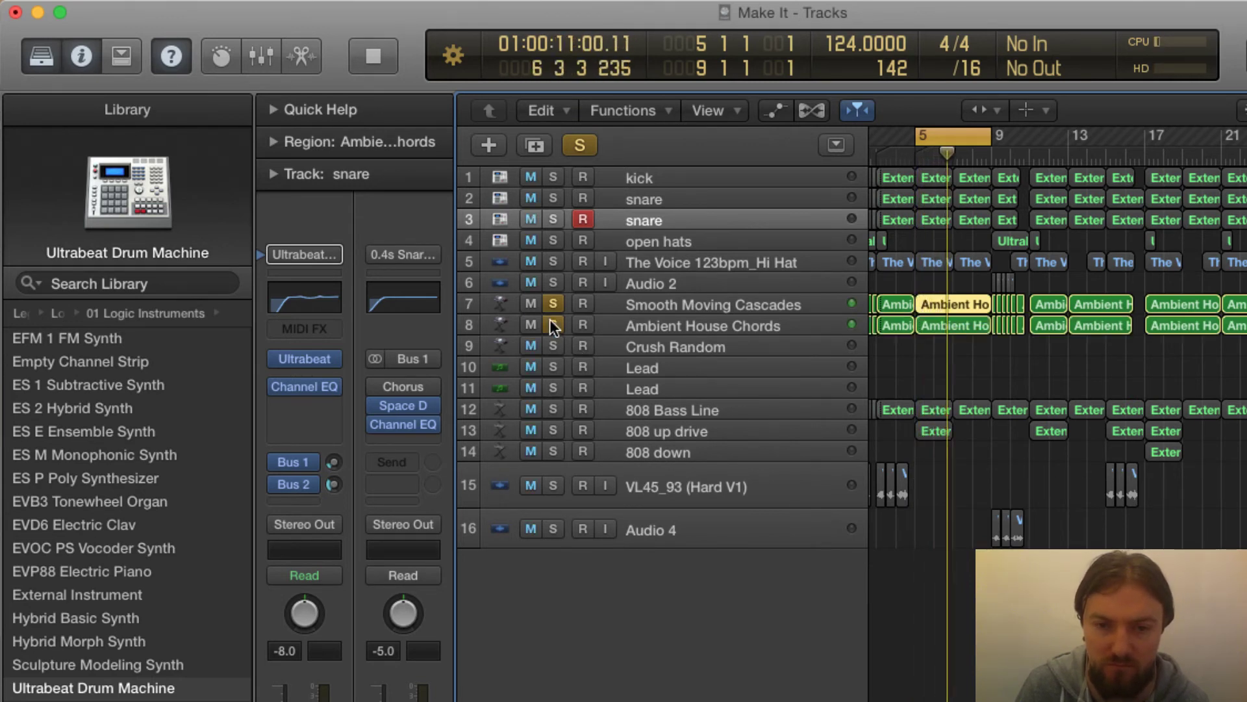
click(552, 303)
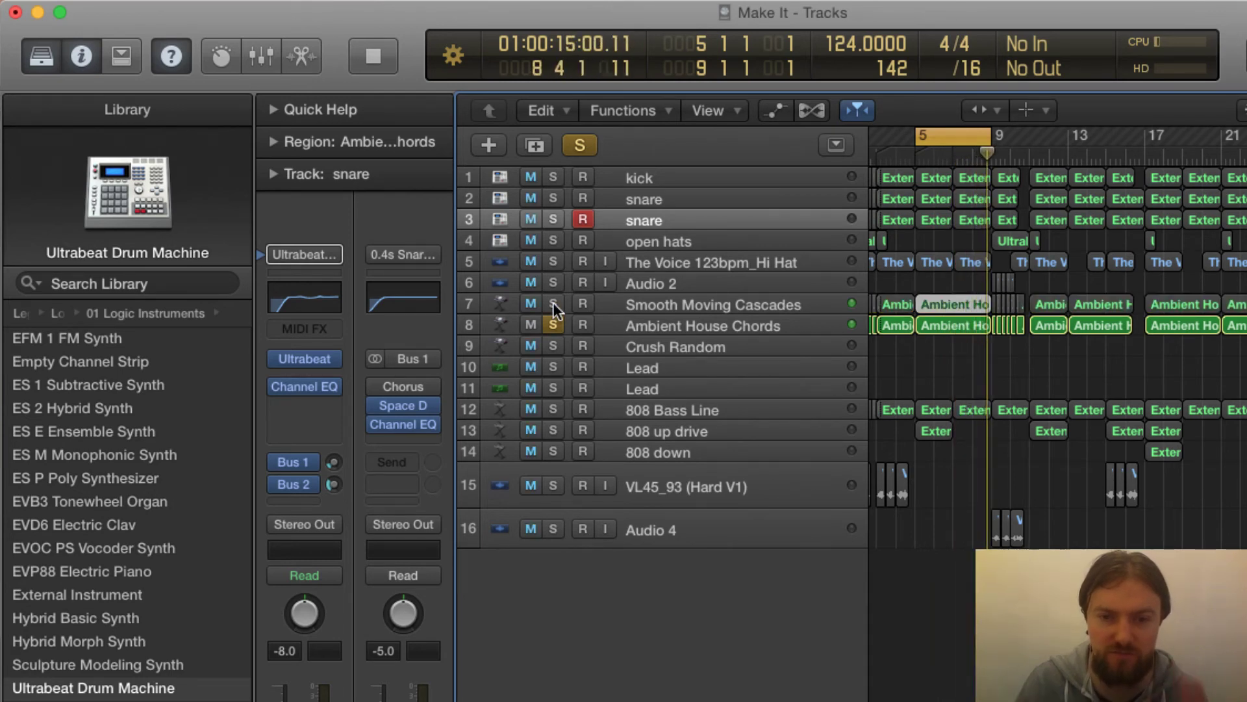
Select the Ambient House Chords track and inspect its Stereo Delay settings, closing the plug-in window
click(691, 319)
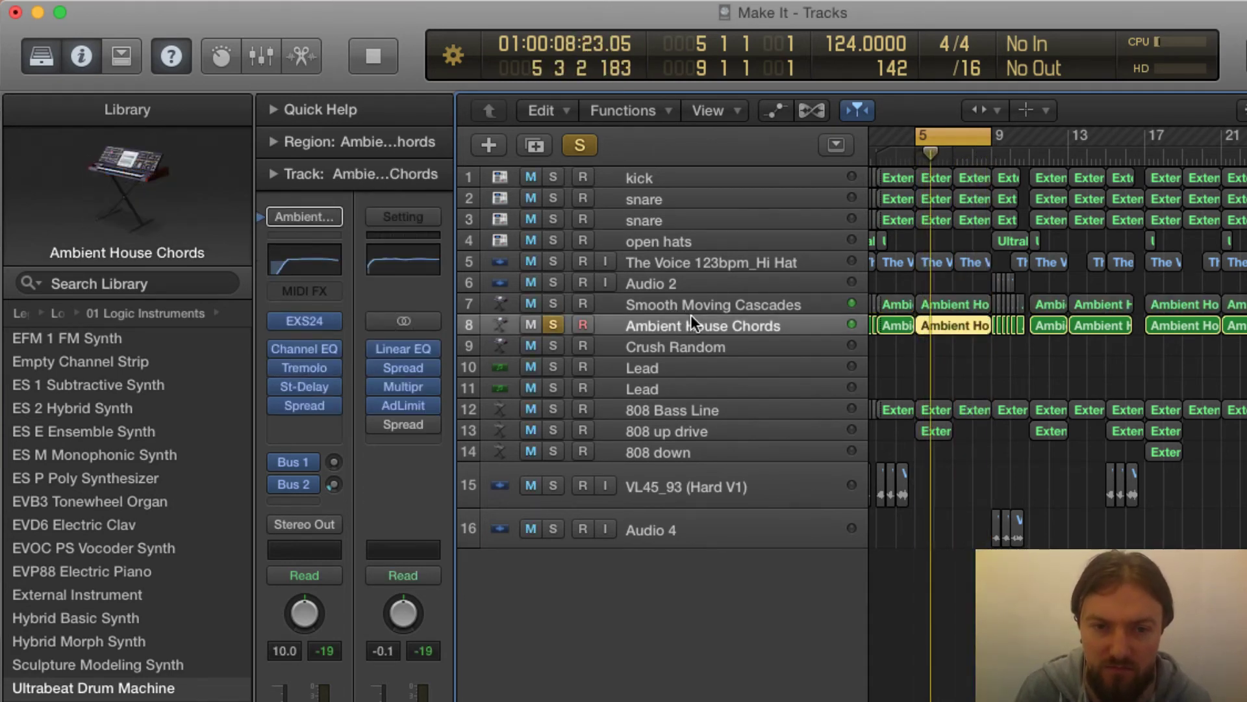
click(303, 388)
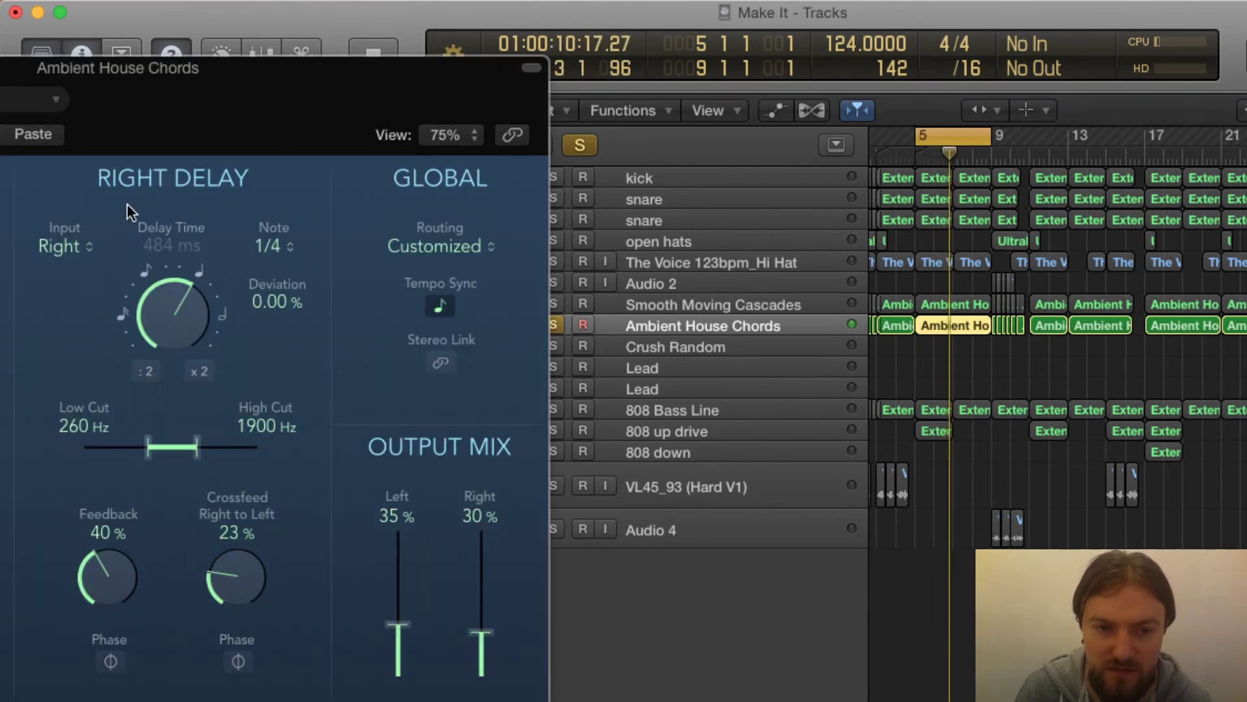
drag(4, 77, 773, 148)
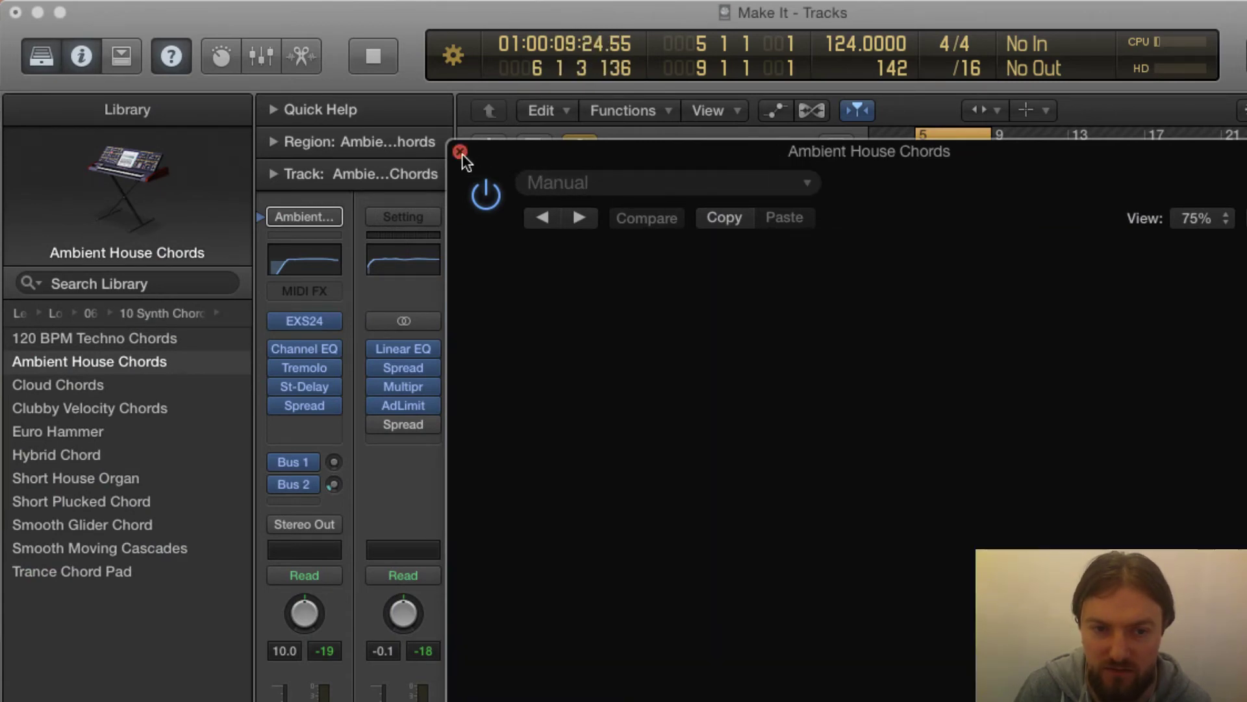
click(460, 153)
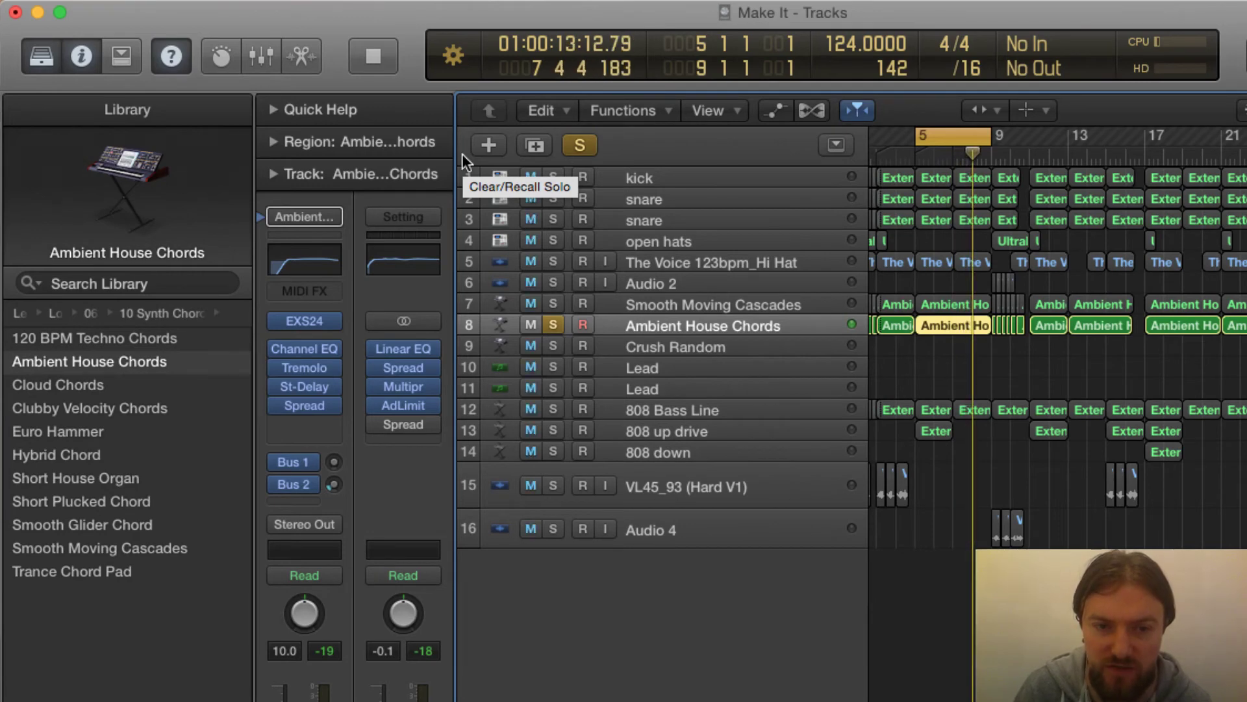
Inspect the Tremolo settings on Ambient House Chords, compare the sound with it bypassed and enabled, and close its window
click(306, 367)
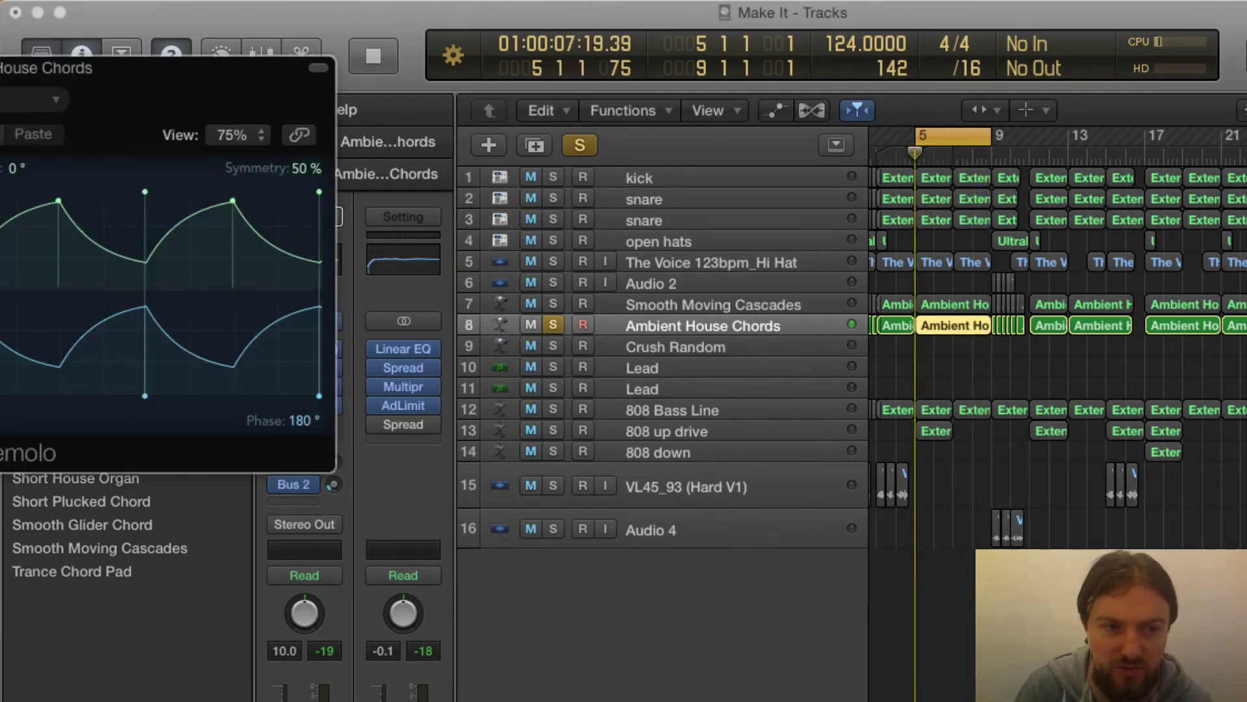
drag(4, 77, 866, 276)
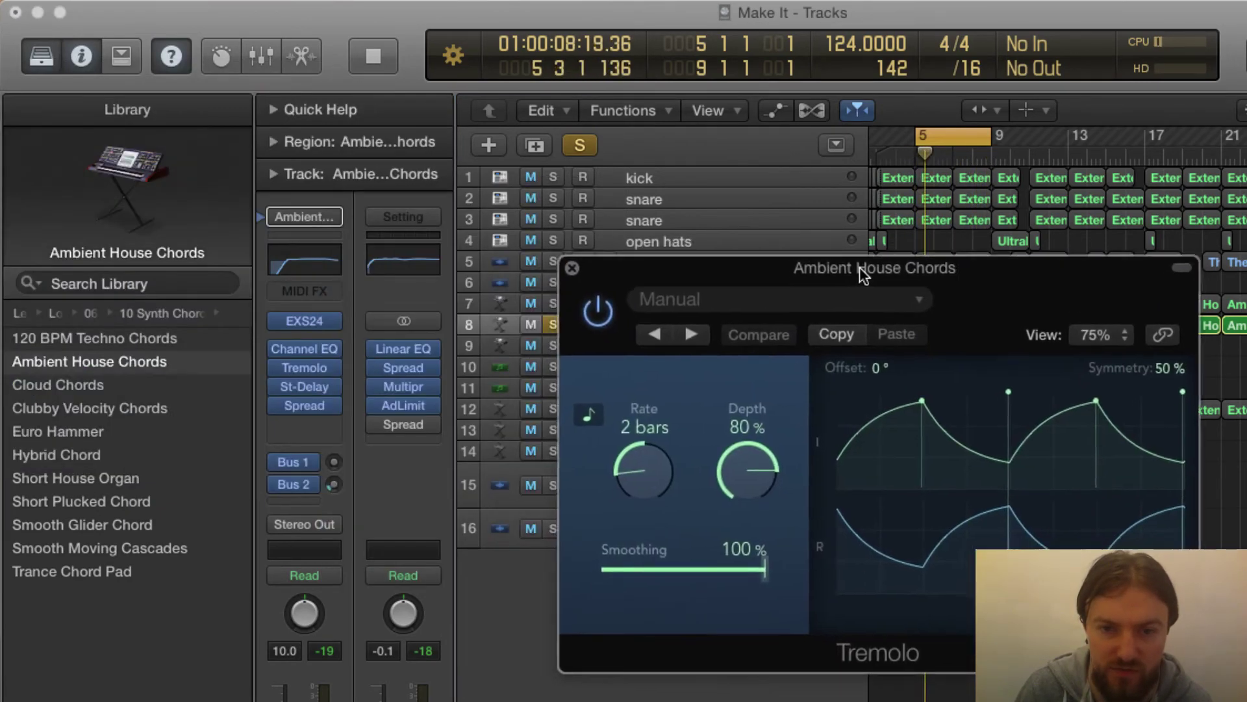
click(607, 316)
click(604, 315)
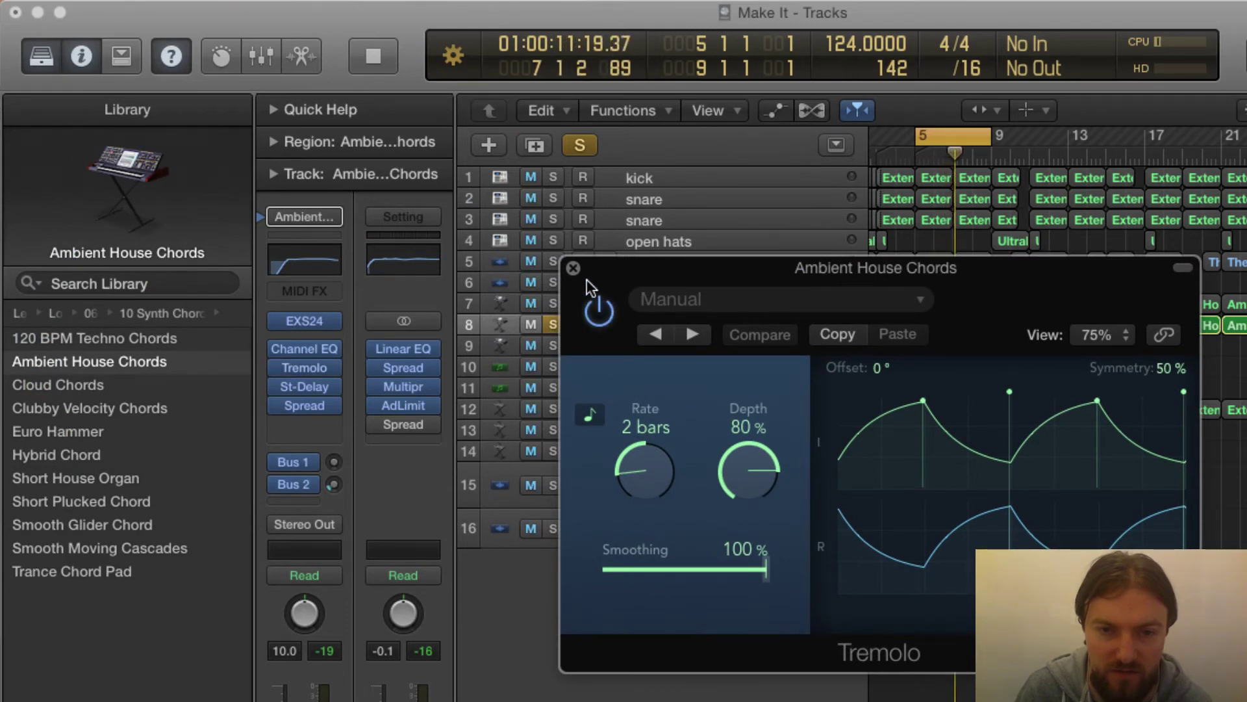
click(573, 268)
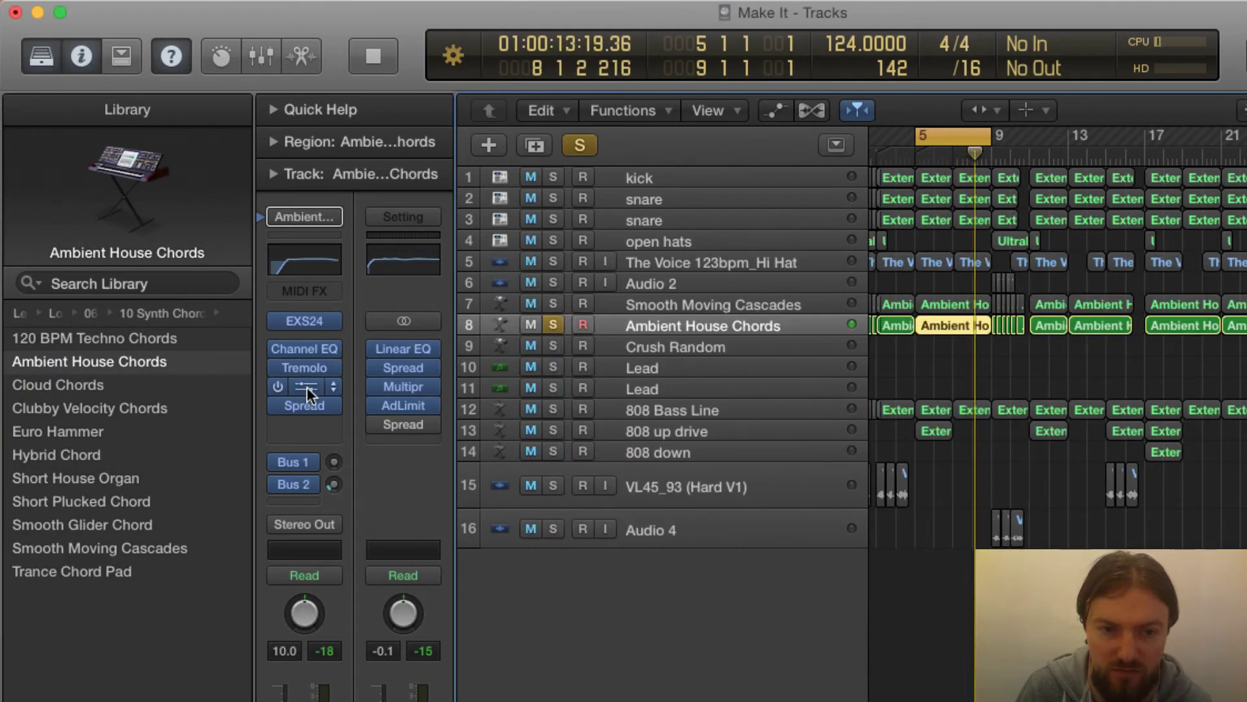
Compare Ambient House Chords with its Channel EQ, Tremolo, Stereo Delay and Spread bypassed and re-enabled during playback, ending with all four active
click(279, 386)
click(279, 418)
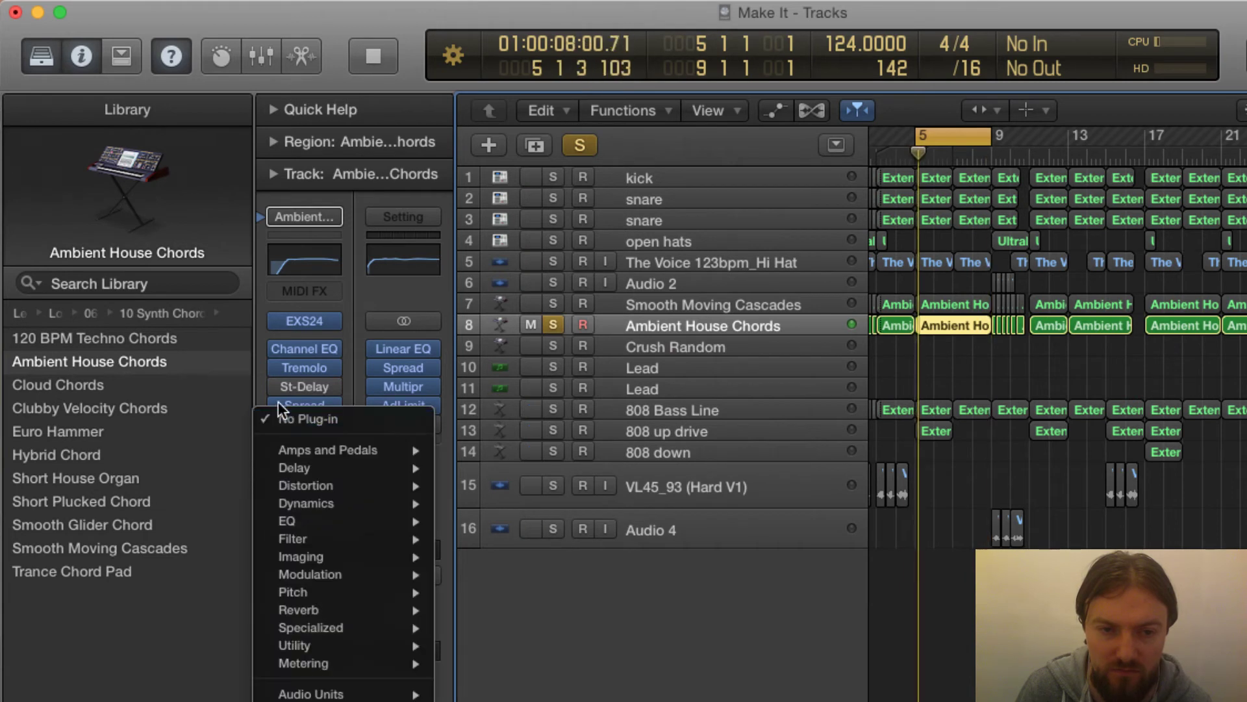
click(278, 401)
click(277, 368)
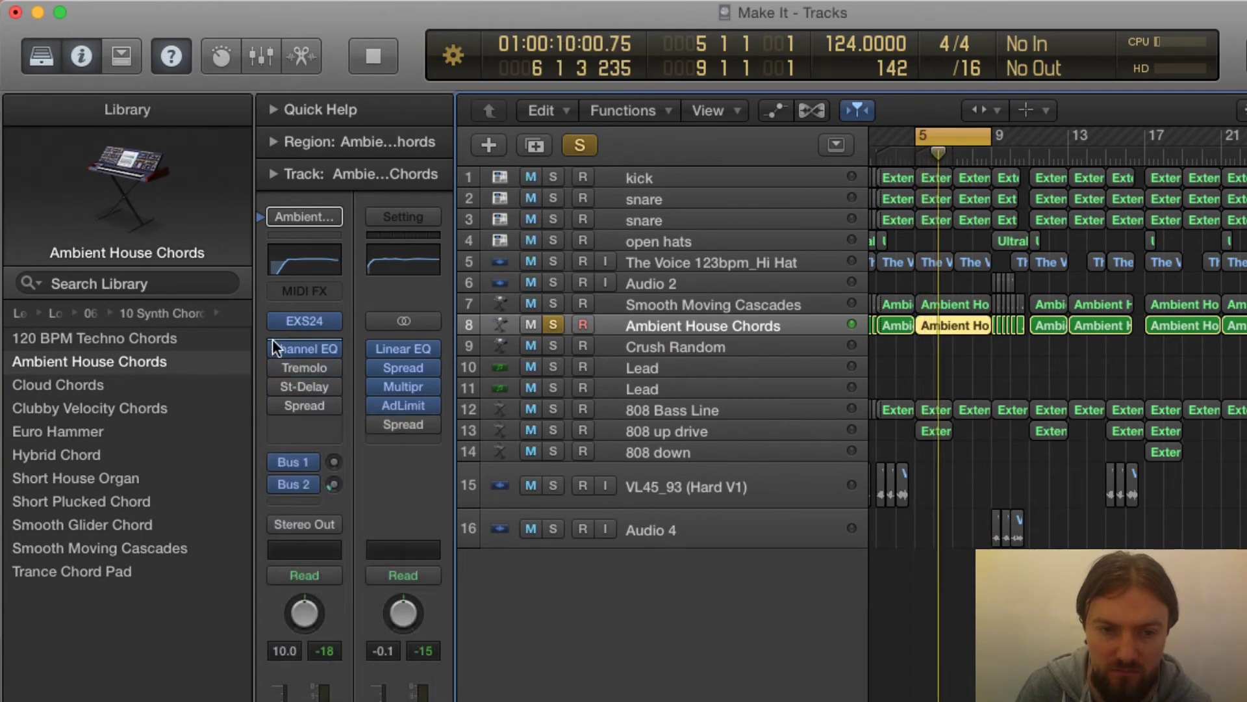
click(275, 347)
click(276, 348)
click(278, 366)
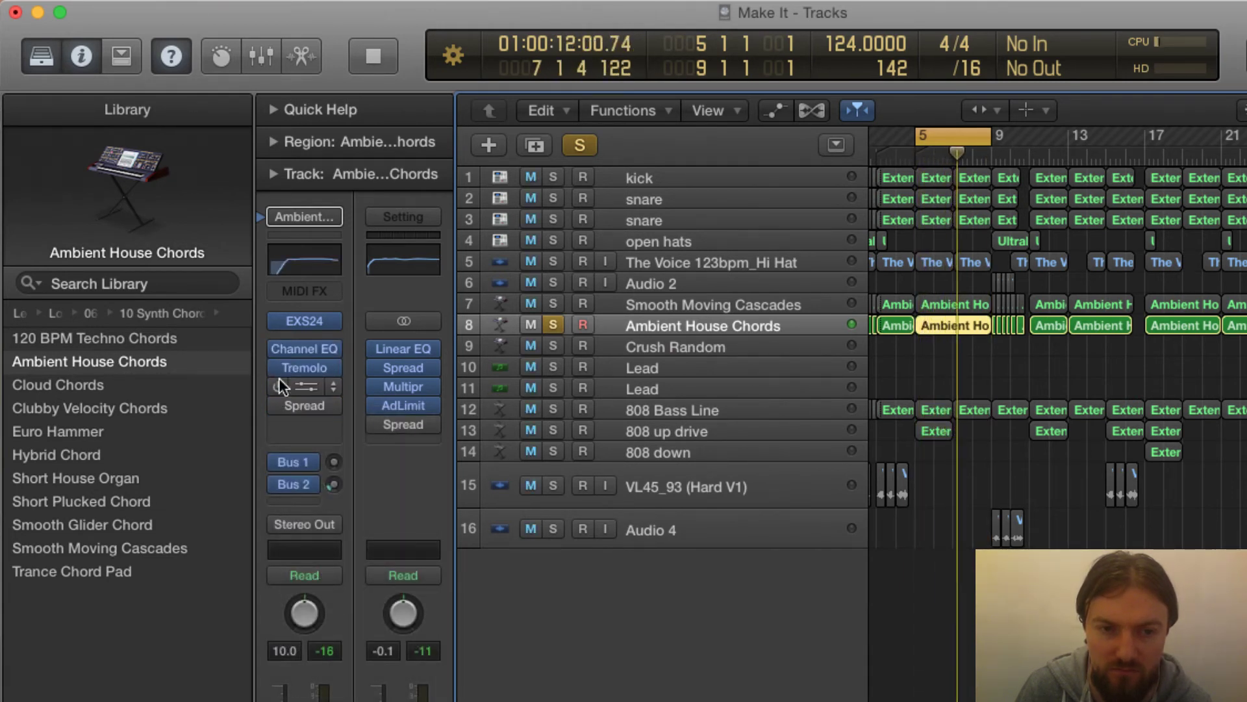
click(279, 386)
click(279, 399)
key(space)
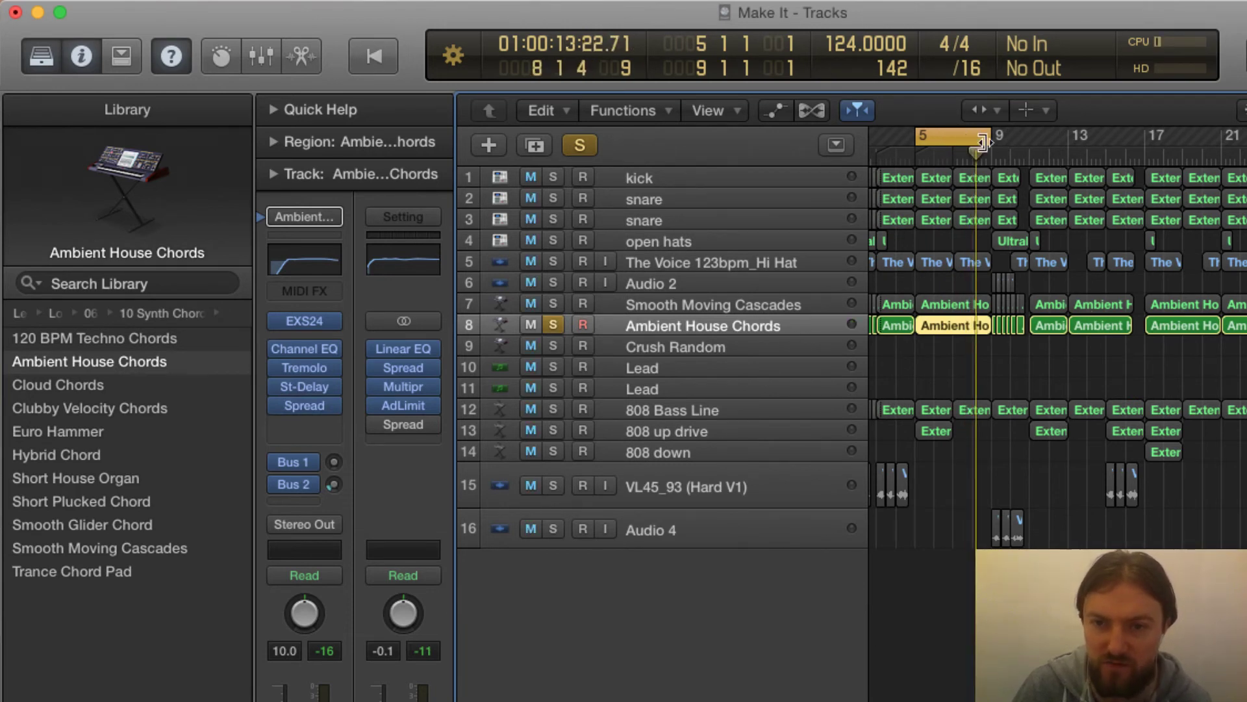
Unsolo Ambient House Chords, extend the cycle range to bar 17, and play the full arrangement
click(553, 323)
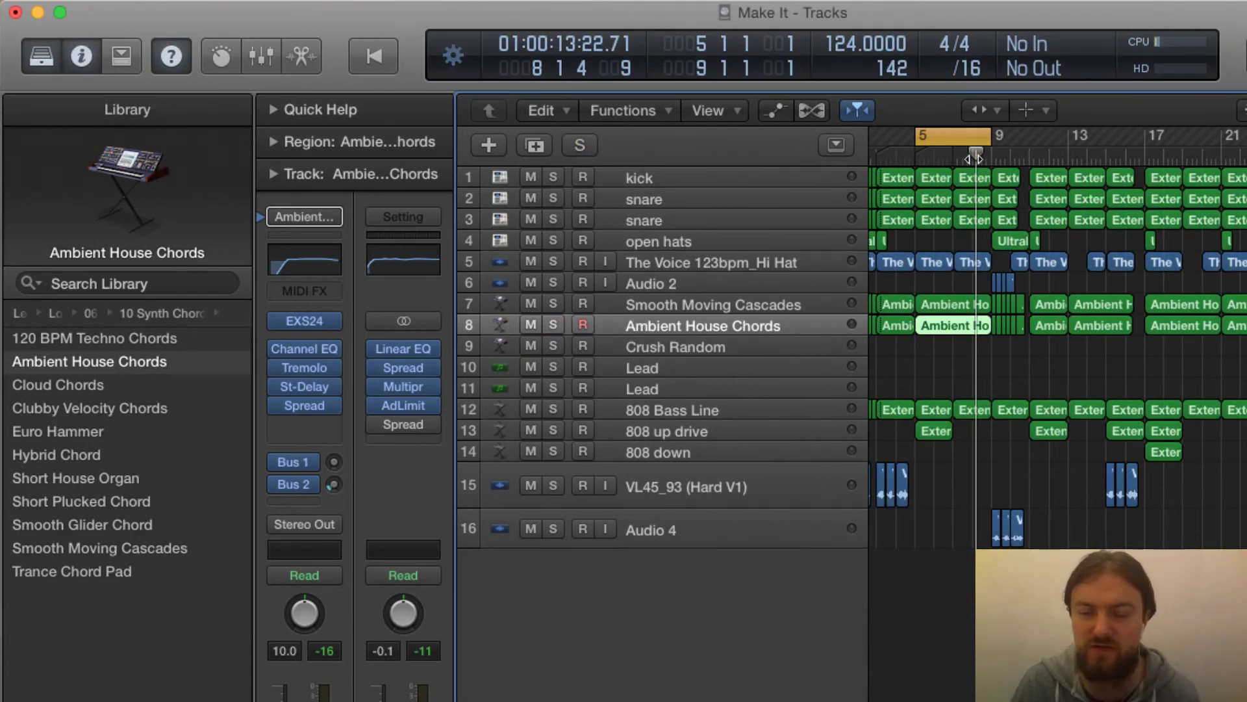
drag(984, 135, 1141, 140)
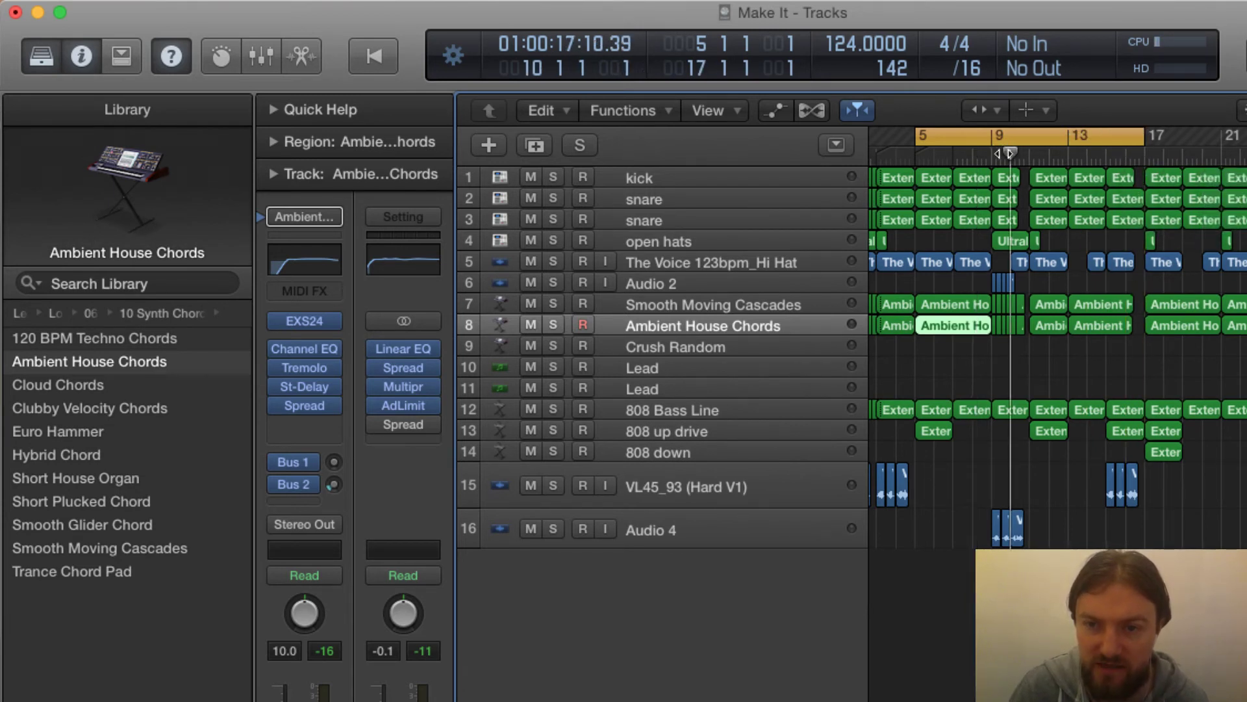
key(space)
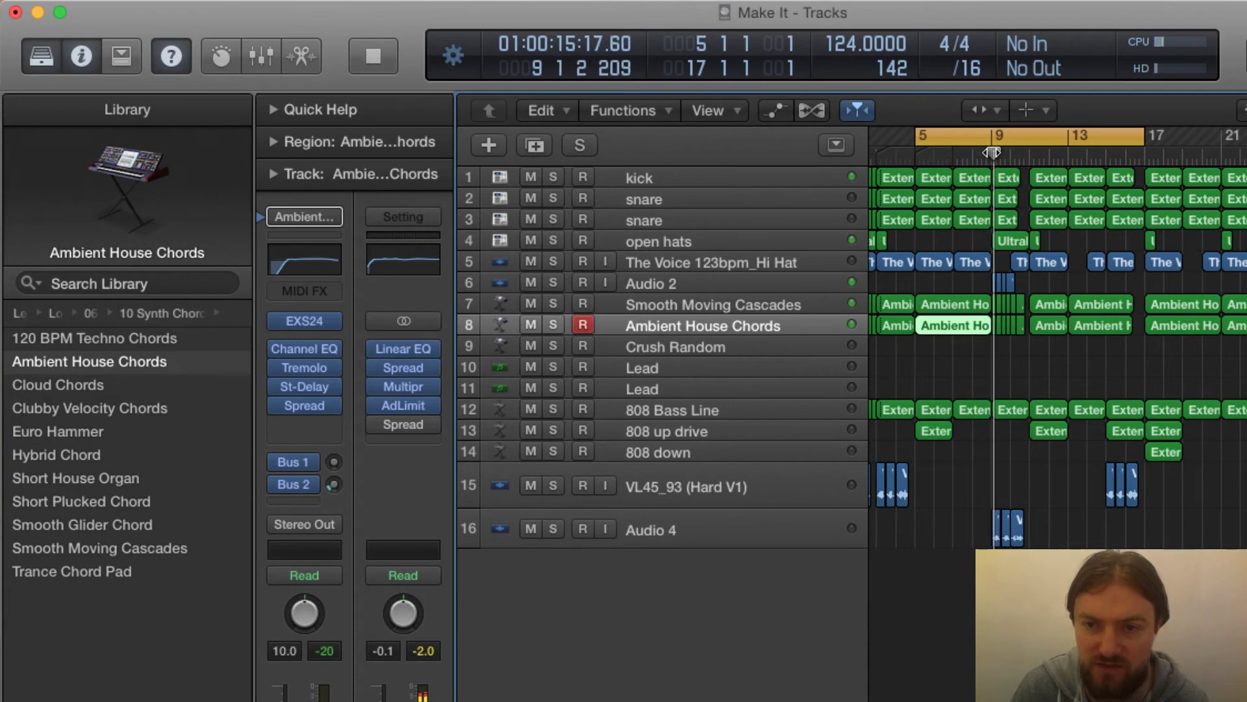
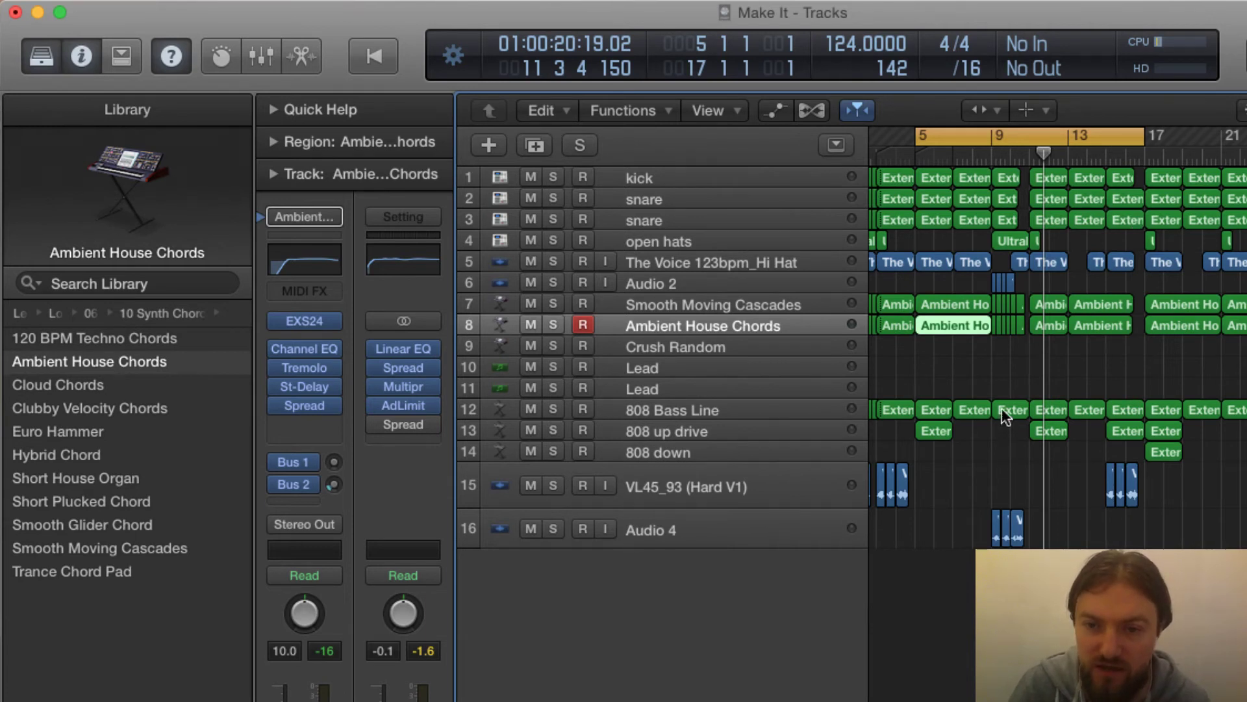
Move the cycle range to start at bar 3 and shorten it to end at bar 5
scroll(1006, 415, left, 3)
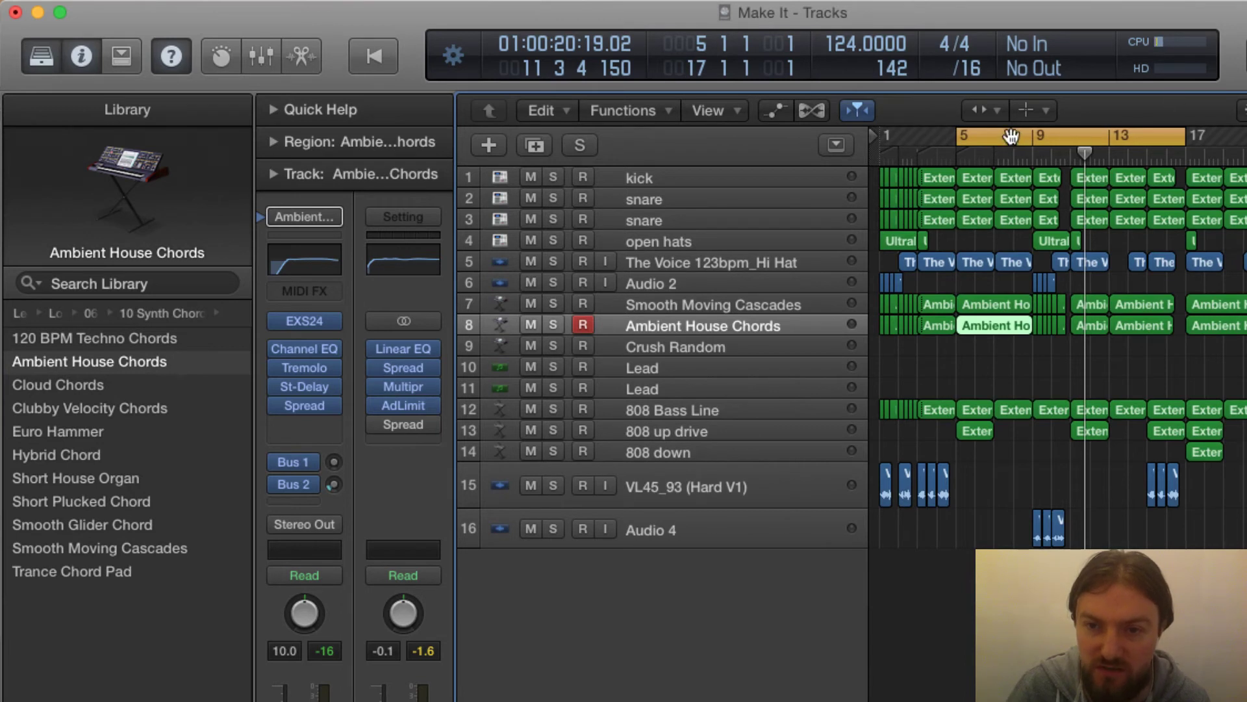
drag(1011, 136, 974, 134)
drag(1148, 135, 954, 130)
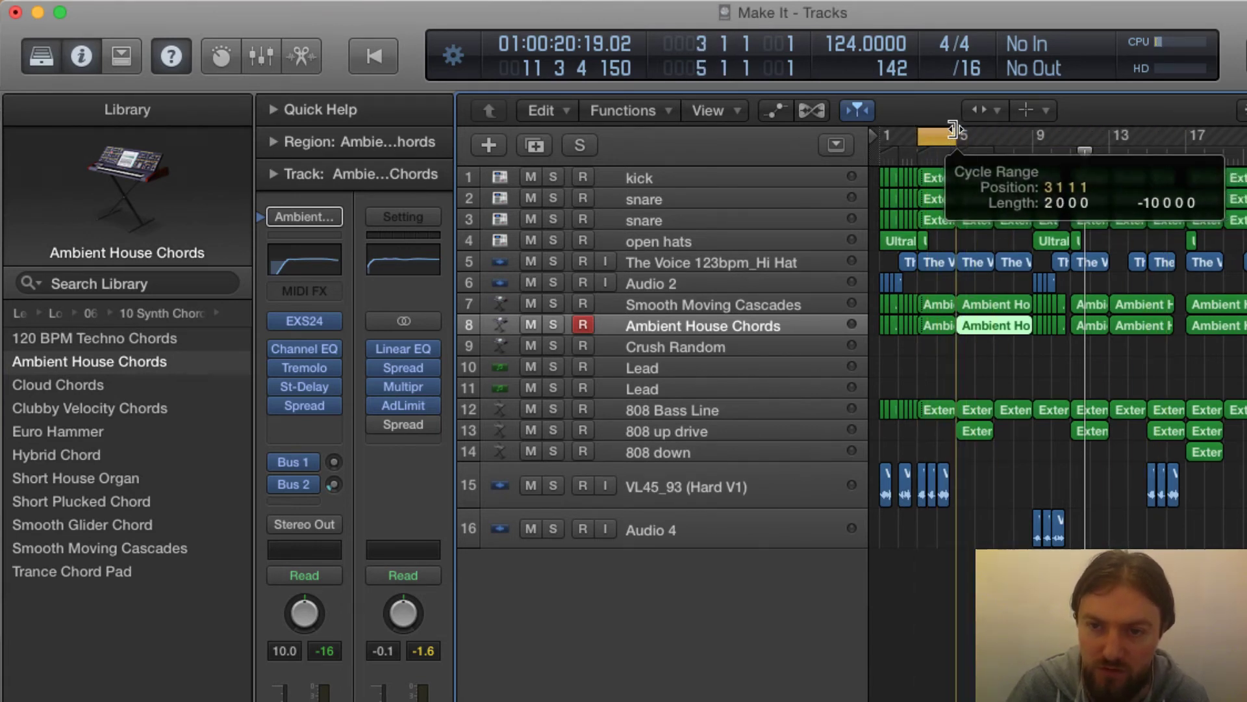
Open the 808 Bass Line region at bar 3 in the Piano Roll, play through its notes, and close the editor
click(935, 407)
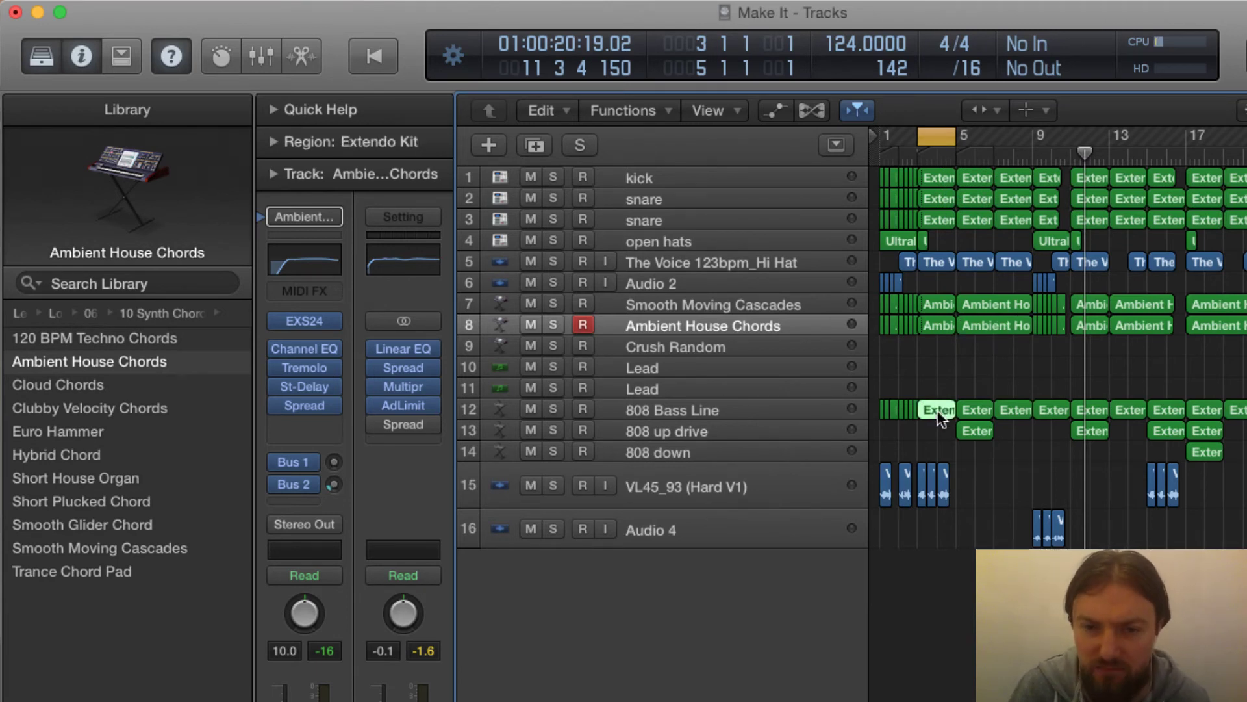
double_click(938, 412)
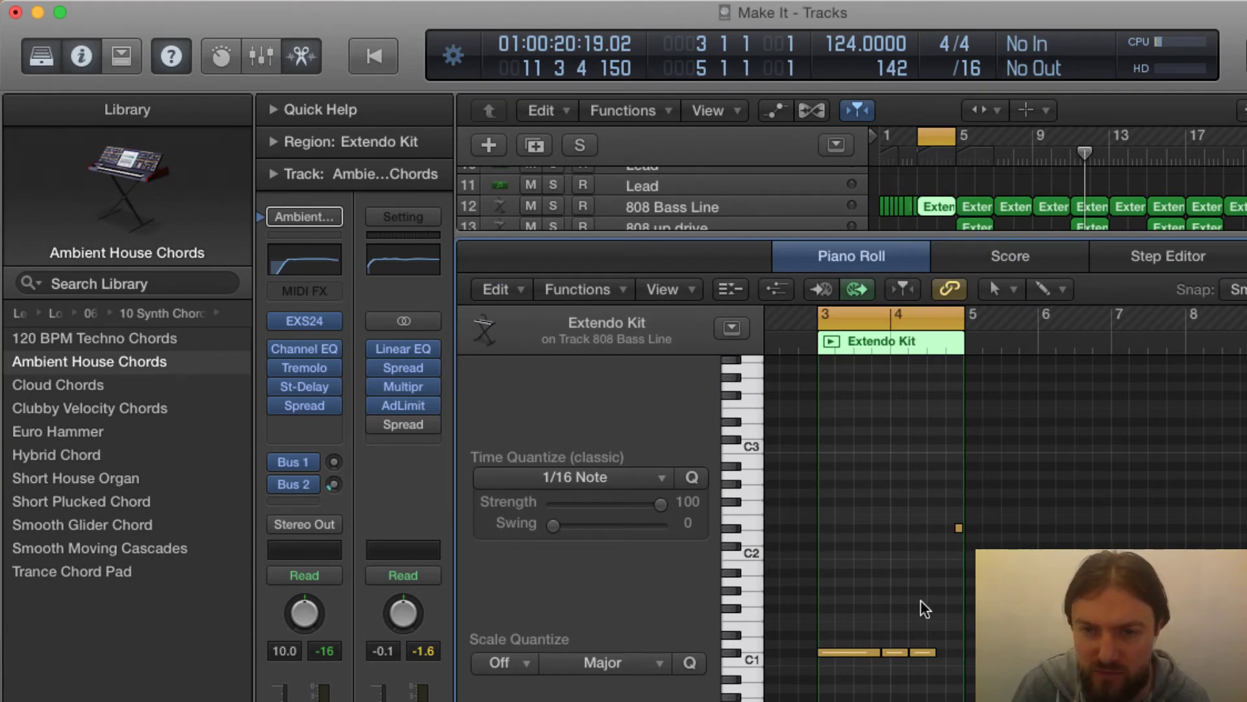
key(space)
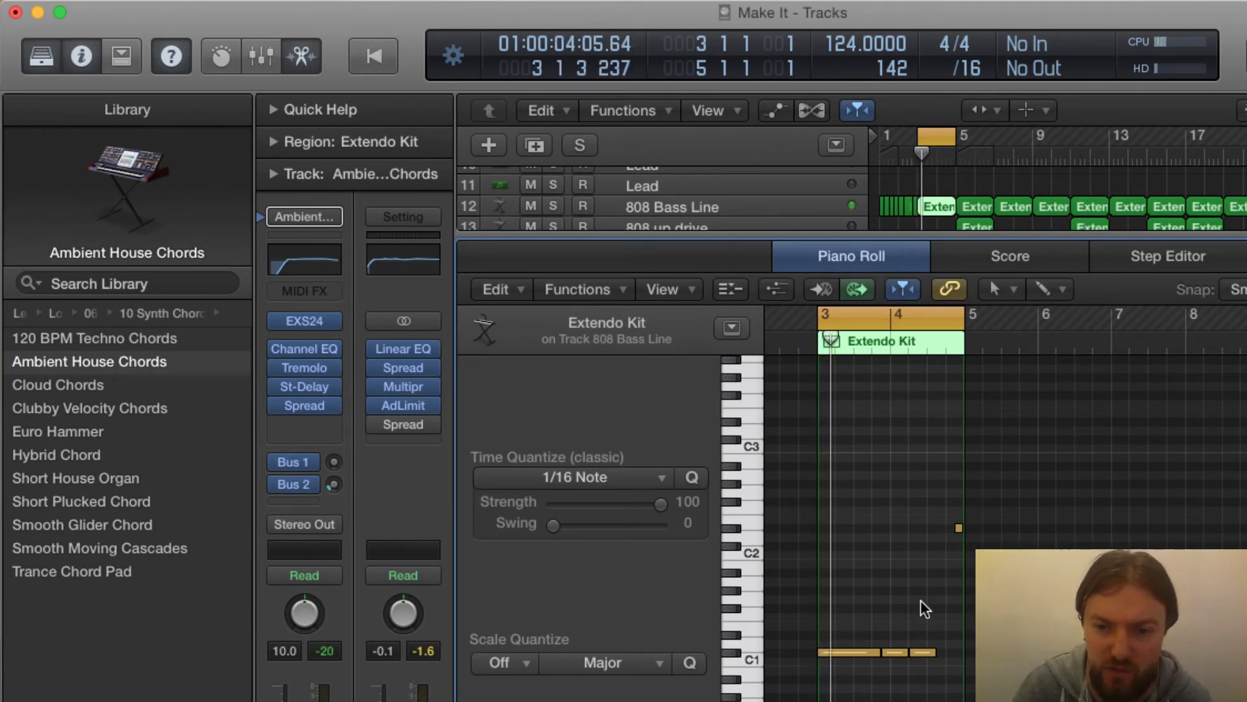
key(space)
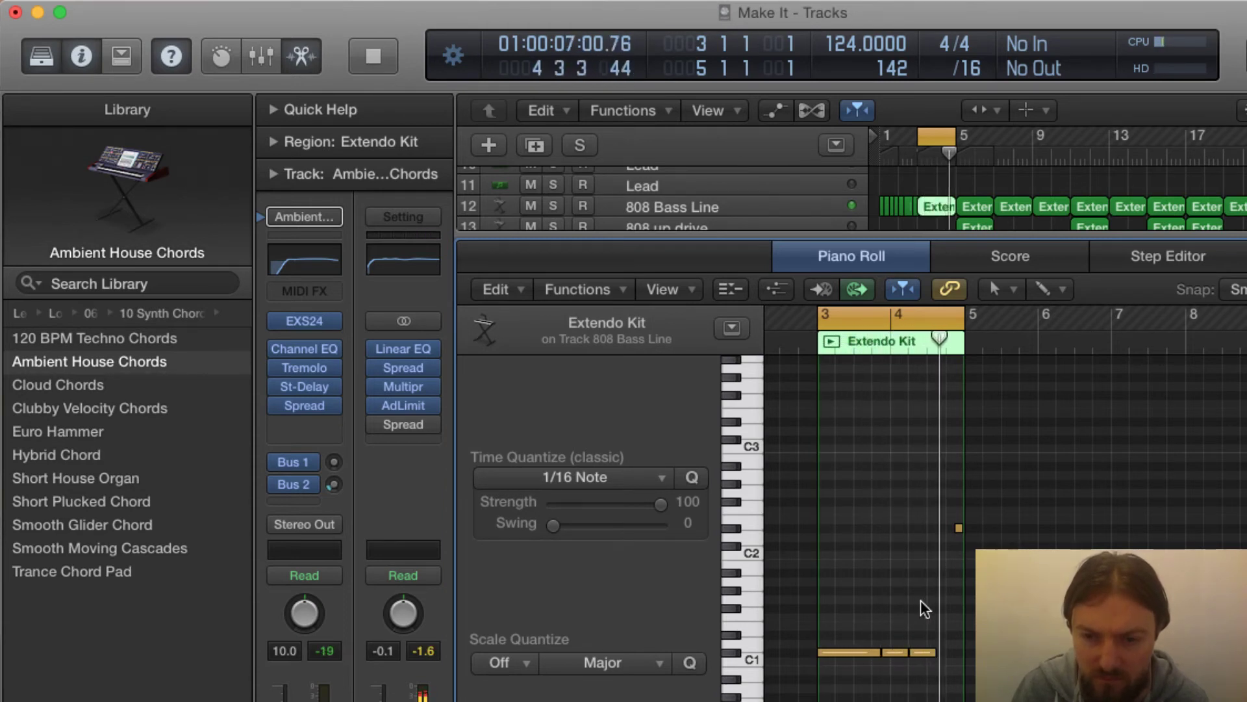
key(space)
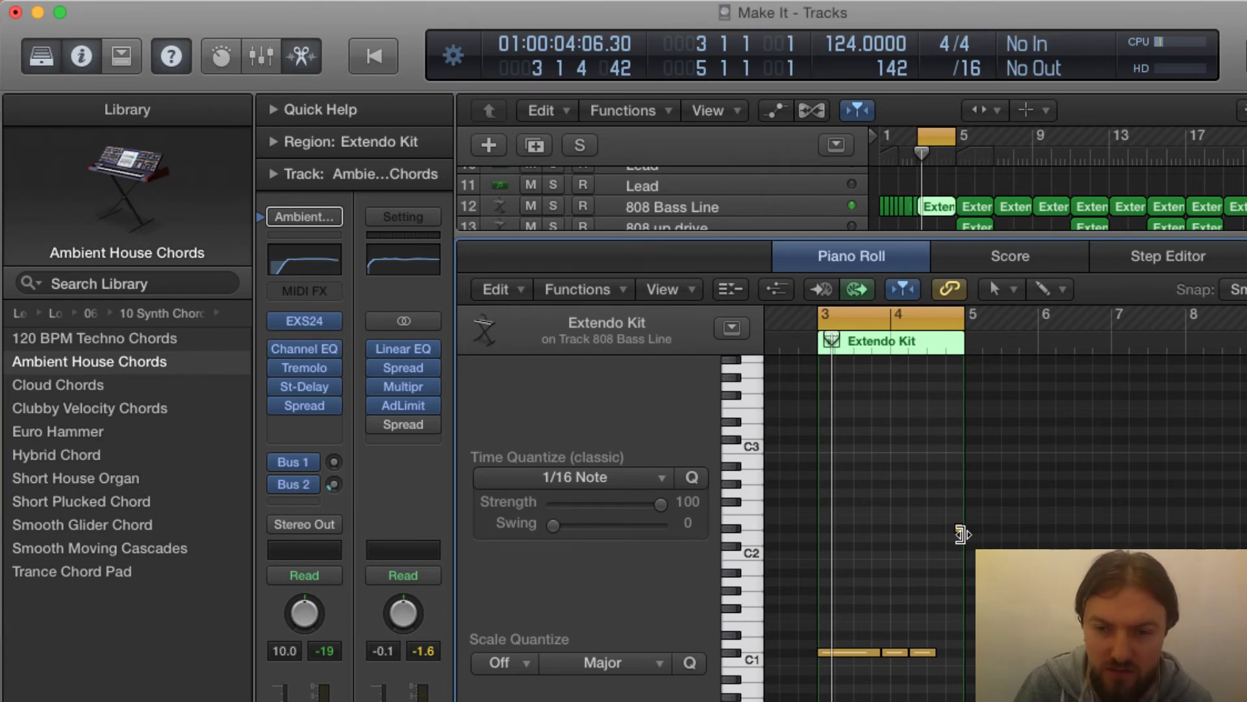
key(x)
key(x)
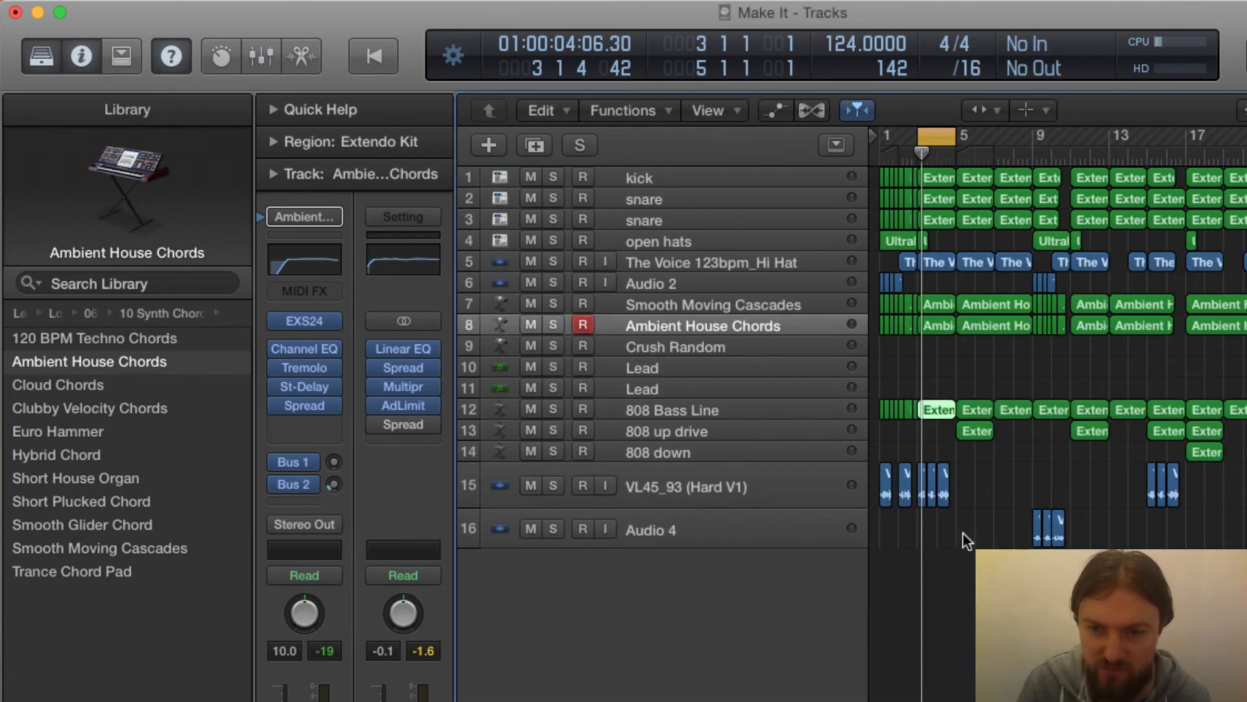
Select the 808 Bass Line region at bar 5, shift the two-bar cycle range to bars 5 to 7, and play it
click(972, 405)
key(space)
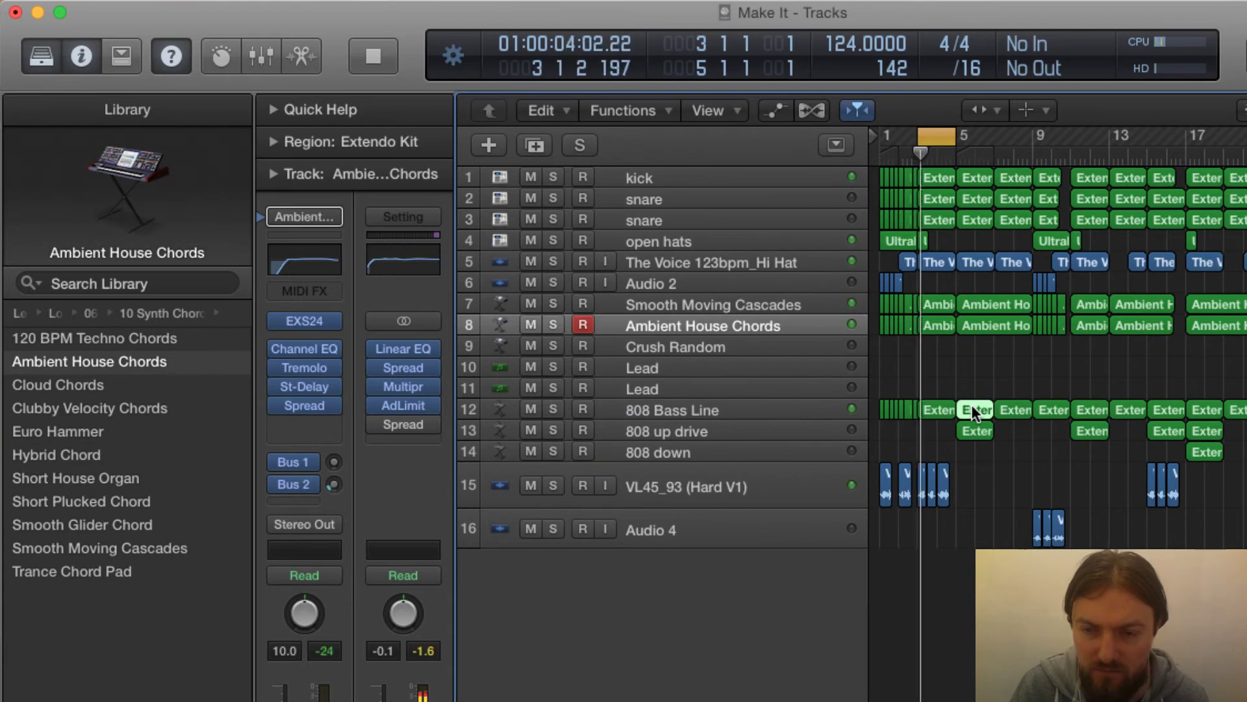
key(space)
drag(936, 135, 975, 135)
key(space)
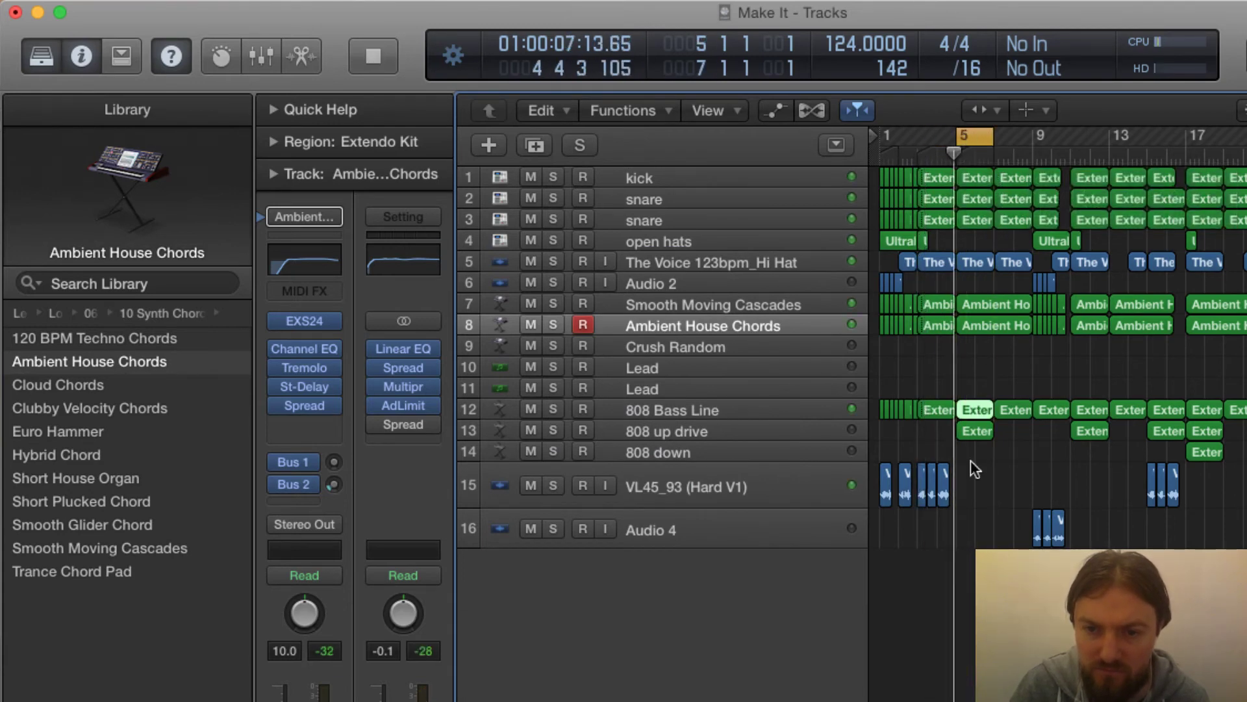
Examine the notes of the 808 Bass Line region at bar 5 in the Piano Roll, stop playback, and close the editor
double_click(971, 409)
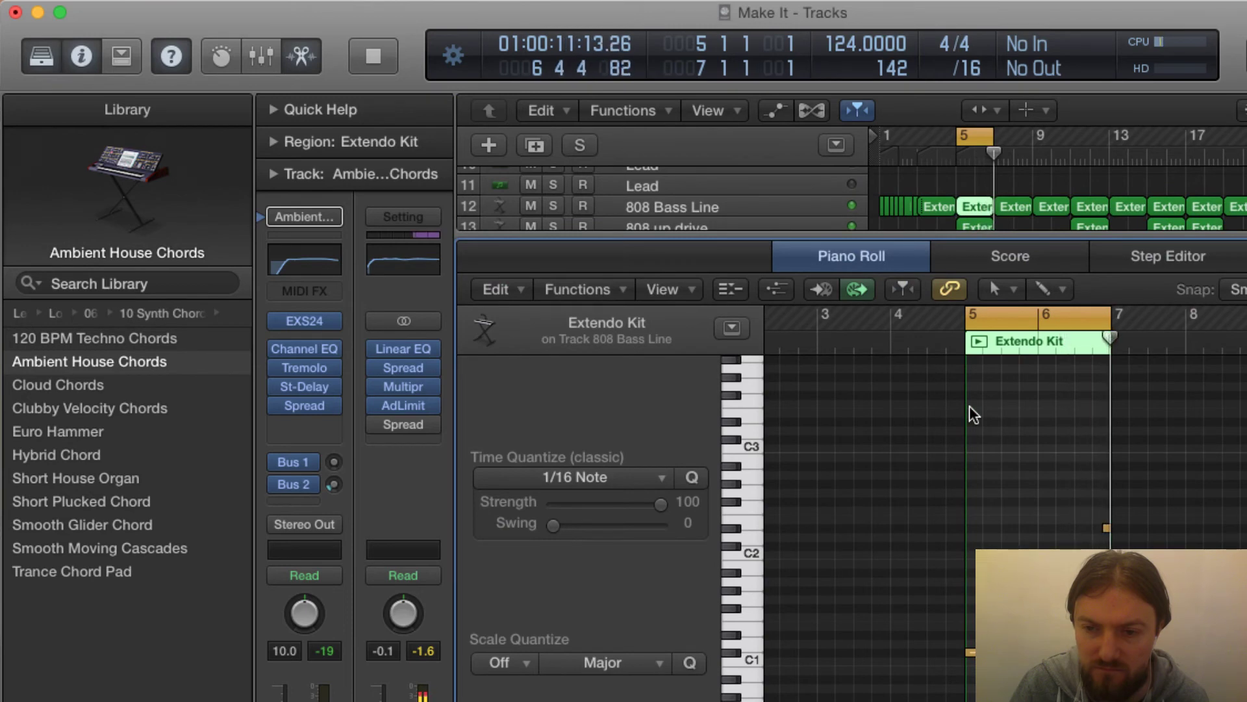
key(space)
key(x)
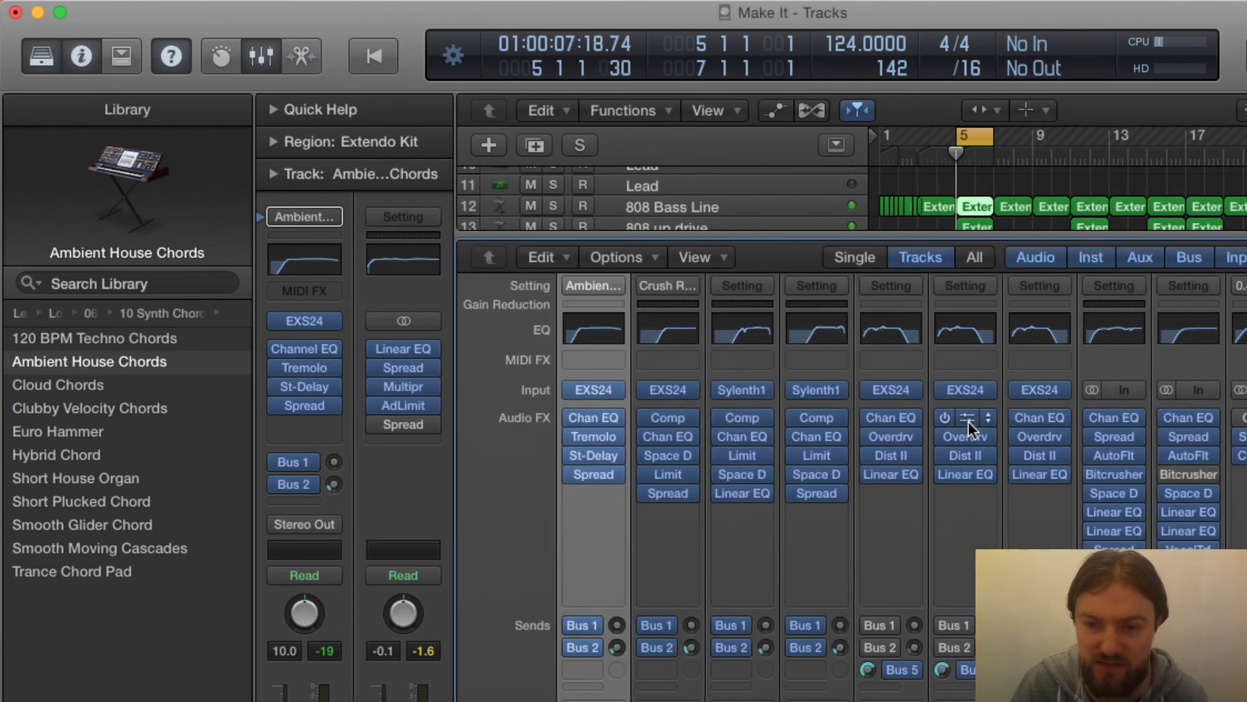
key(x)
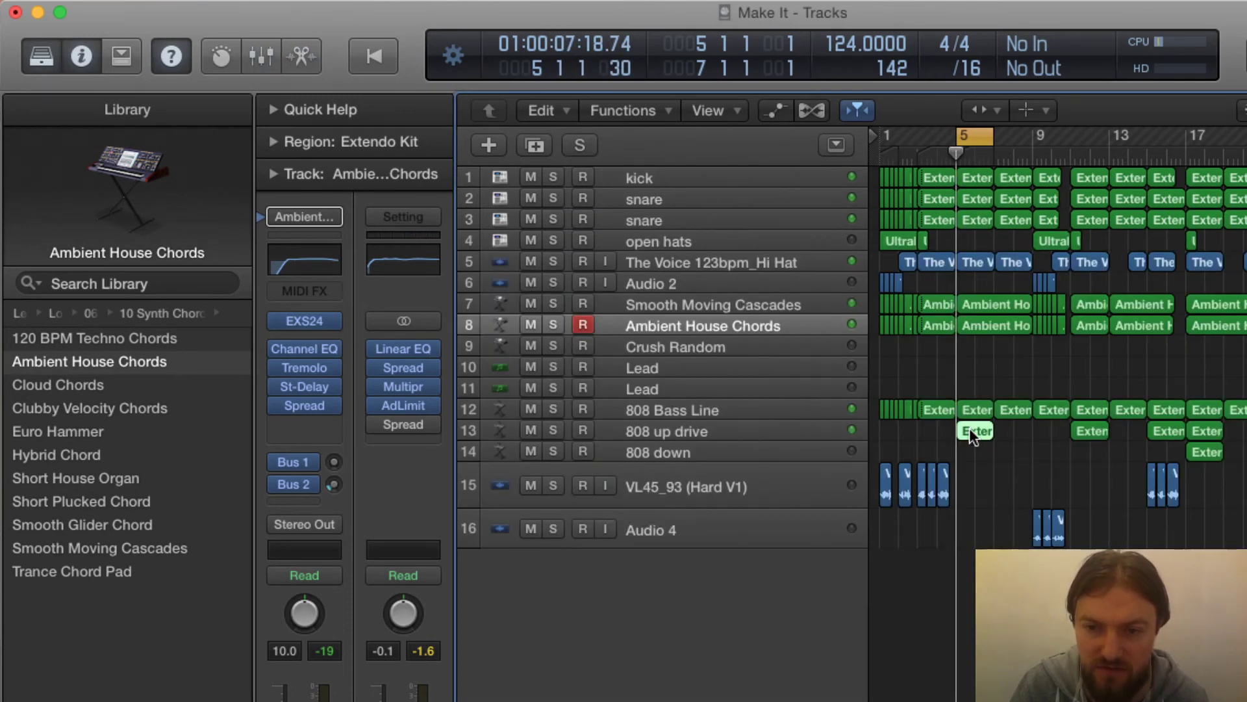
Inspect the 808 up drive region at bar 5 in the Piano Roll and return to the full track view
double_click(975, 431)
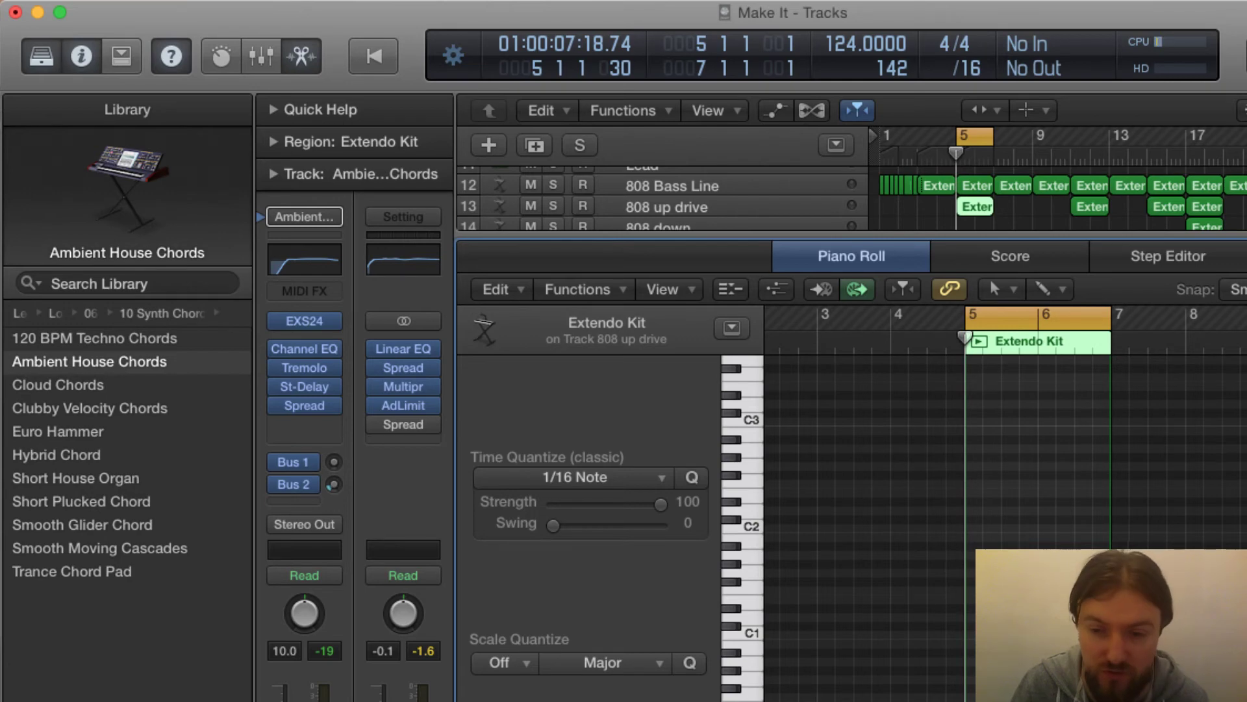
key(x)
key(x)
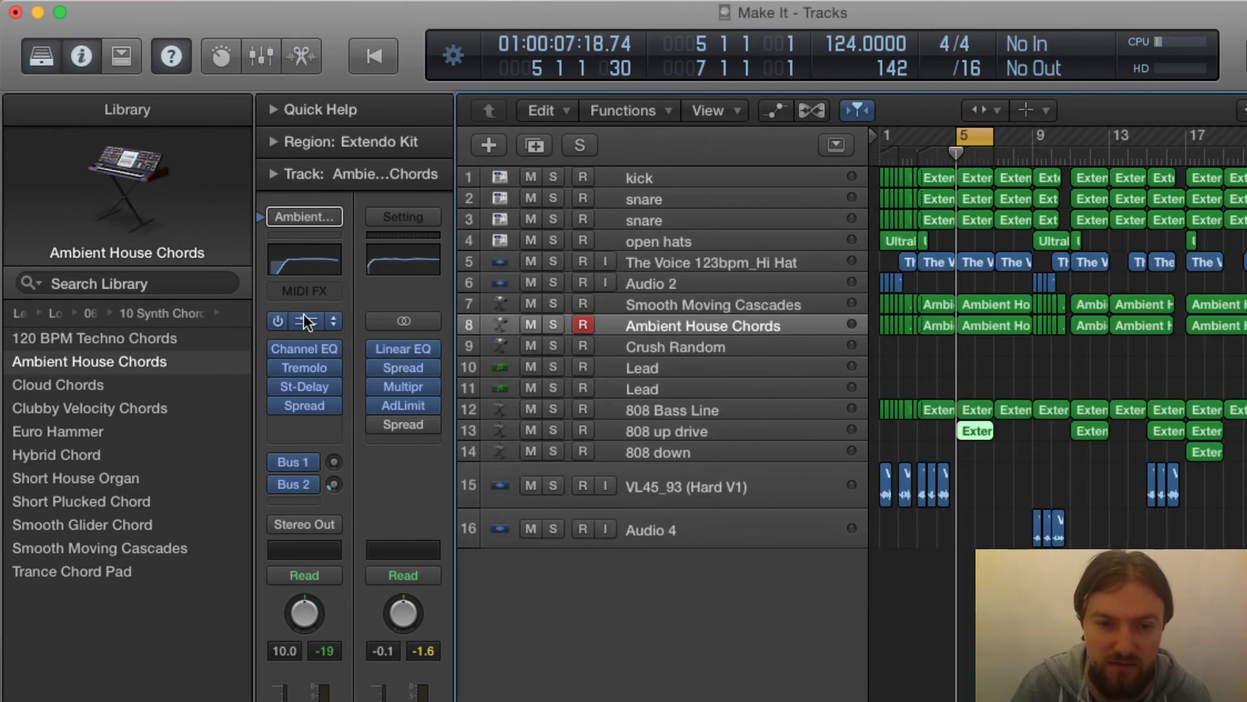
click(305, 321)
drag(87, 82, 838, 255)
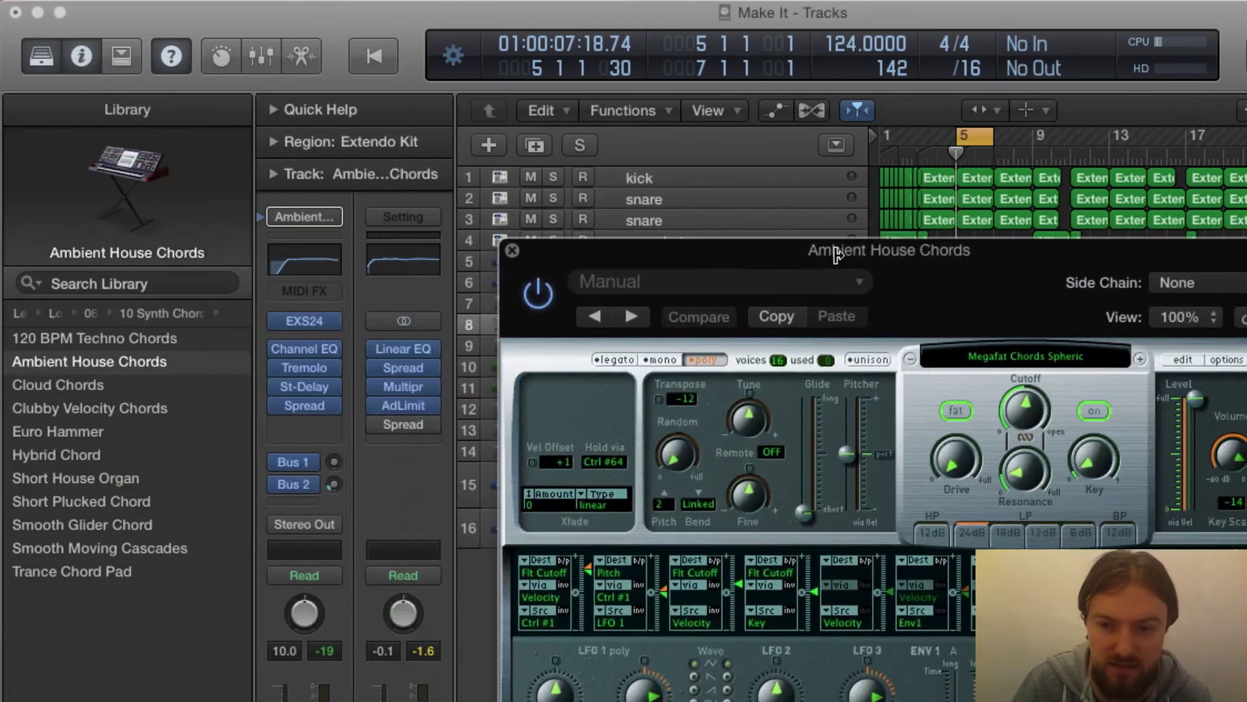
click(512, 250)
Select the 808 up drive track, inspect its EXS24 instrument settings, and close the plug-in window
click(736, 436)
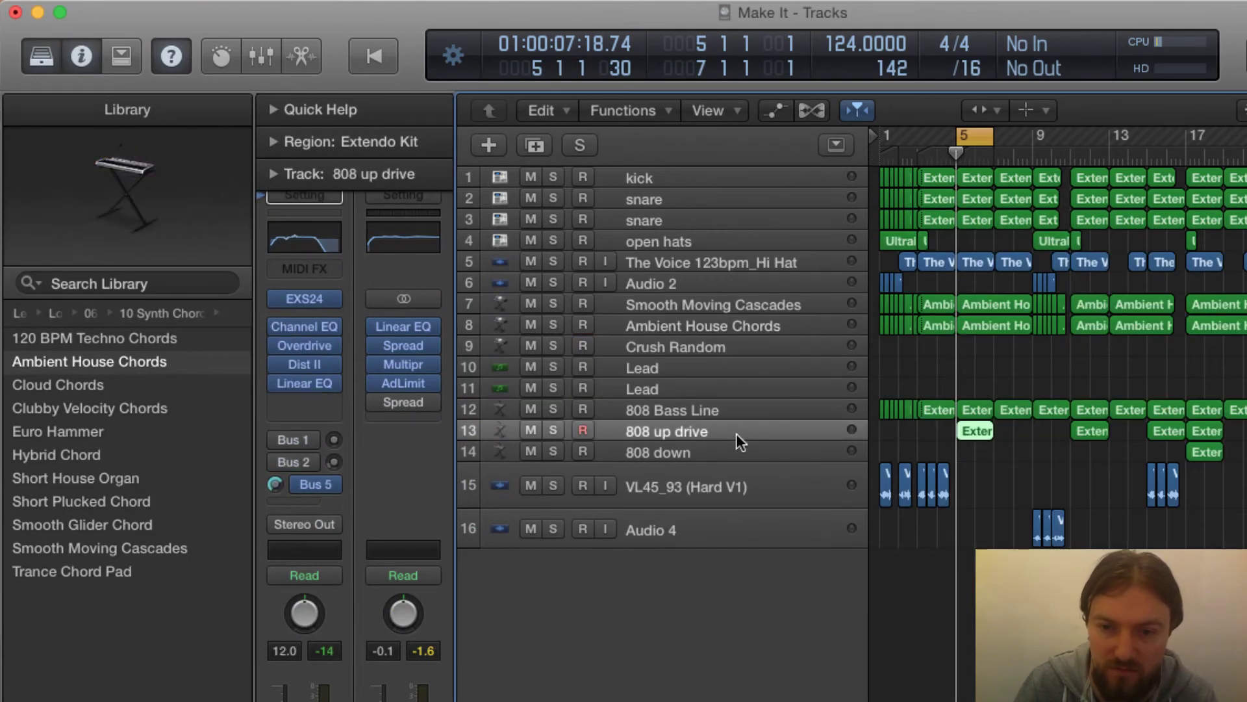
click(311, 295)
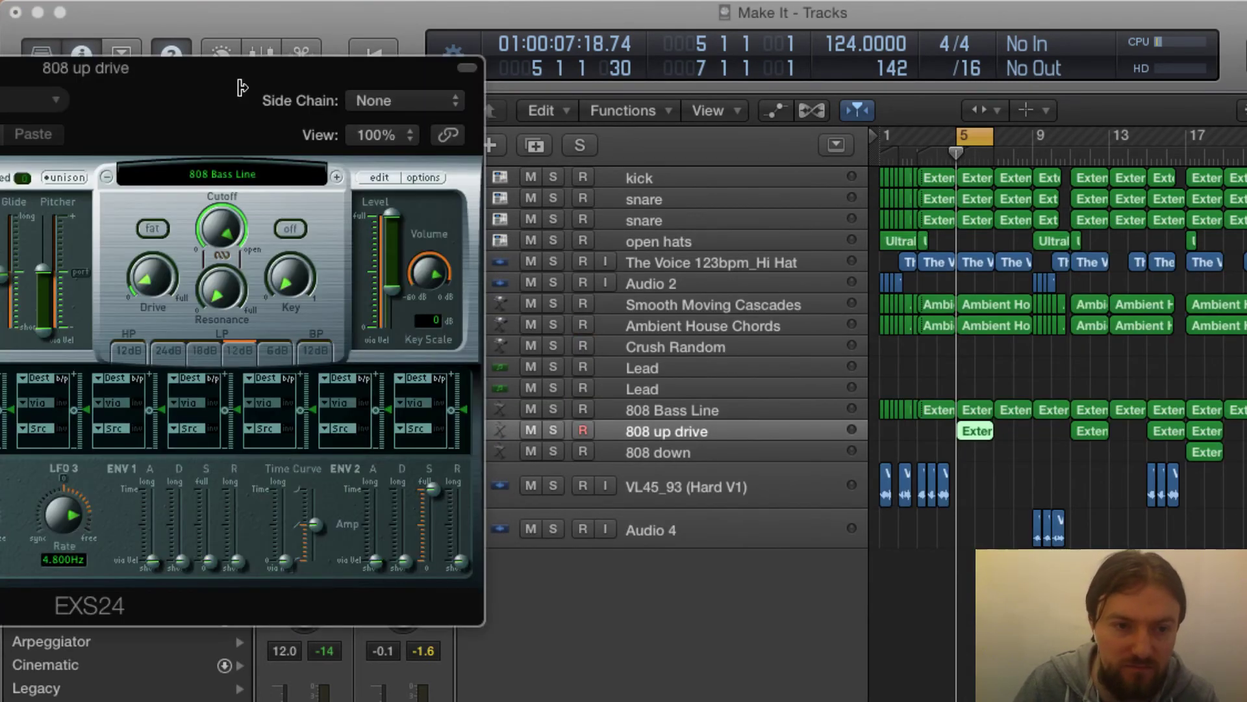
drag(2, 84, 856, 248)
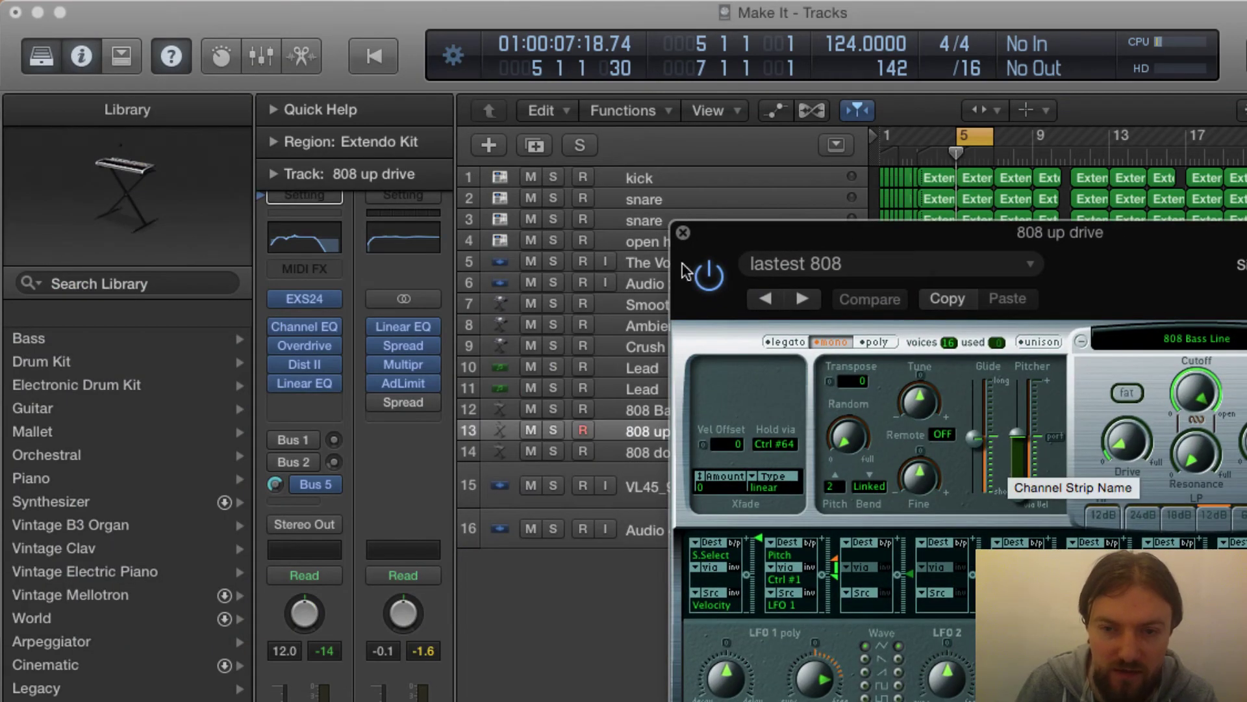
click(683, 232)
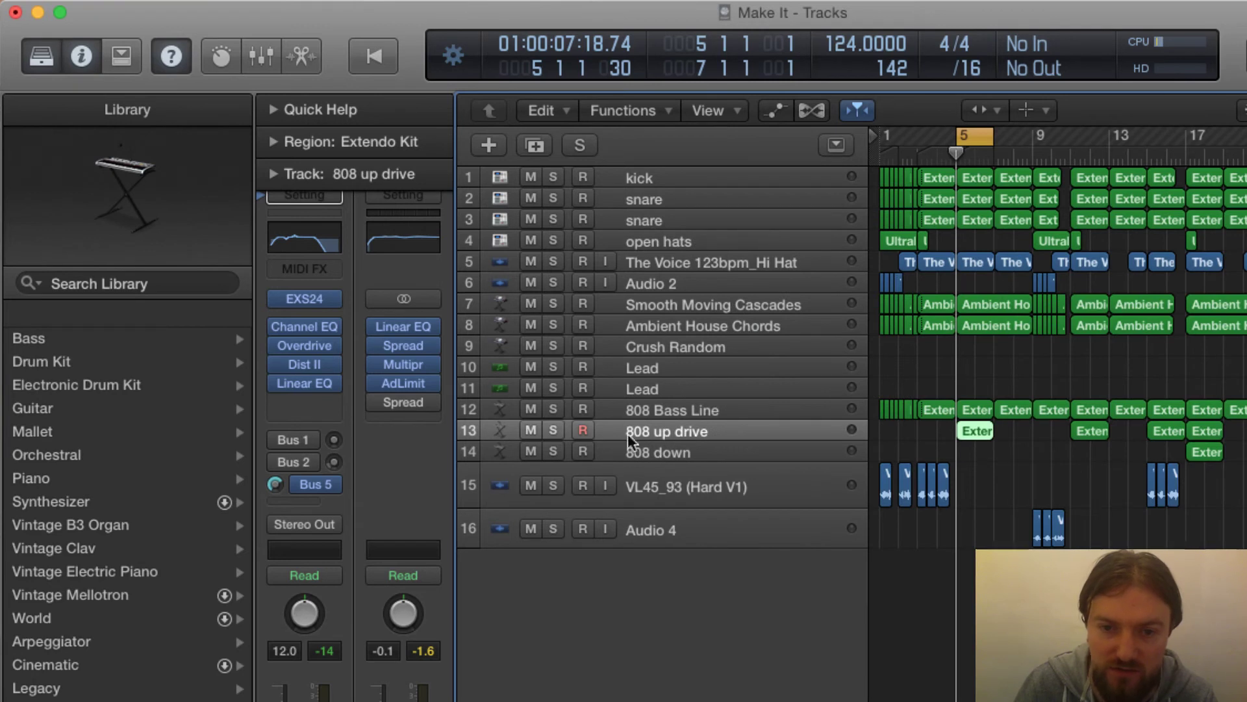
Solo the 808 up drive, 808 down and 808 Bass Line tracks and play them from bar 5
drag(560, 444, 557, 428)
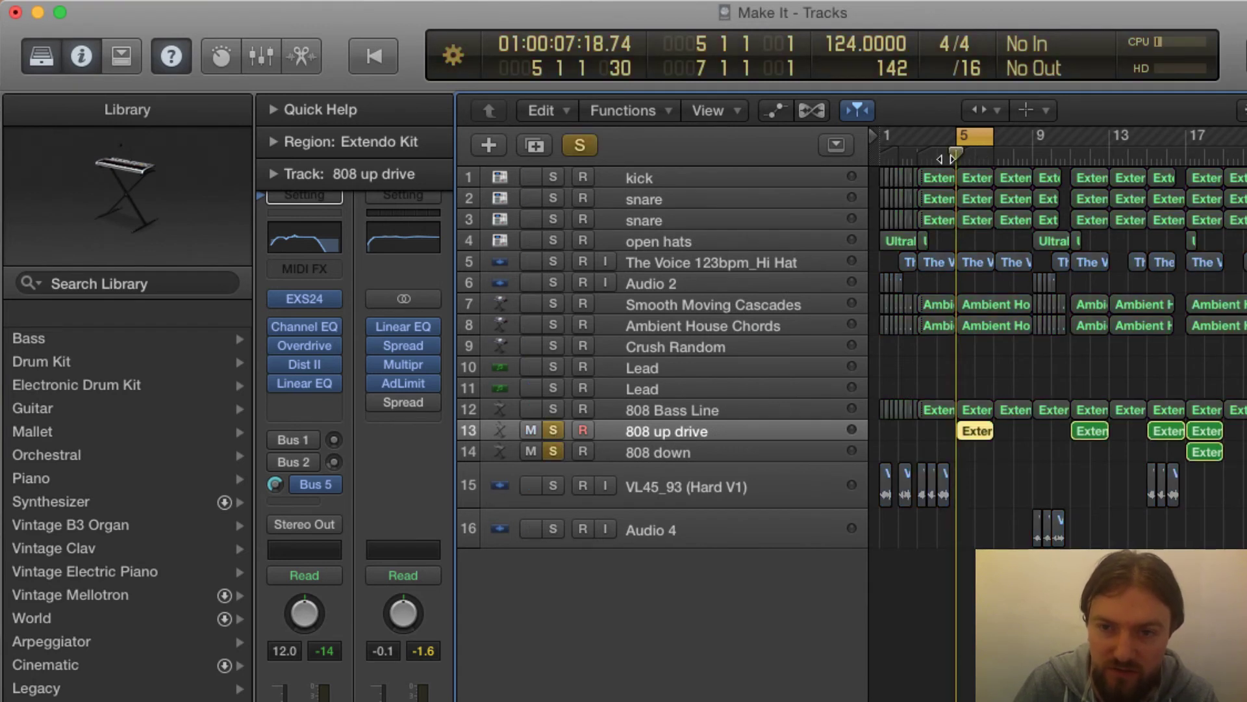
key(space)
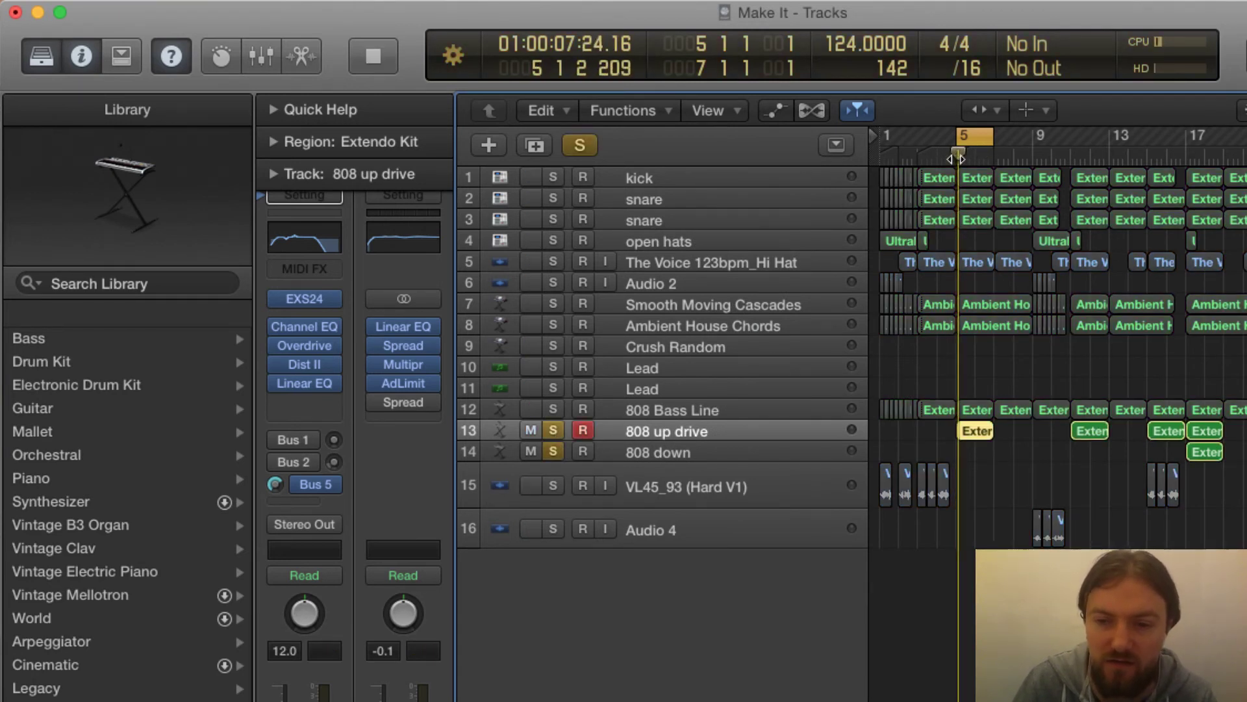
click(551, 412)
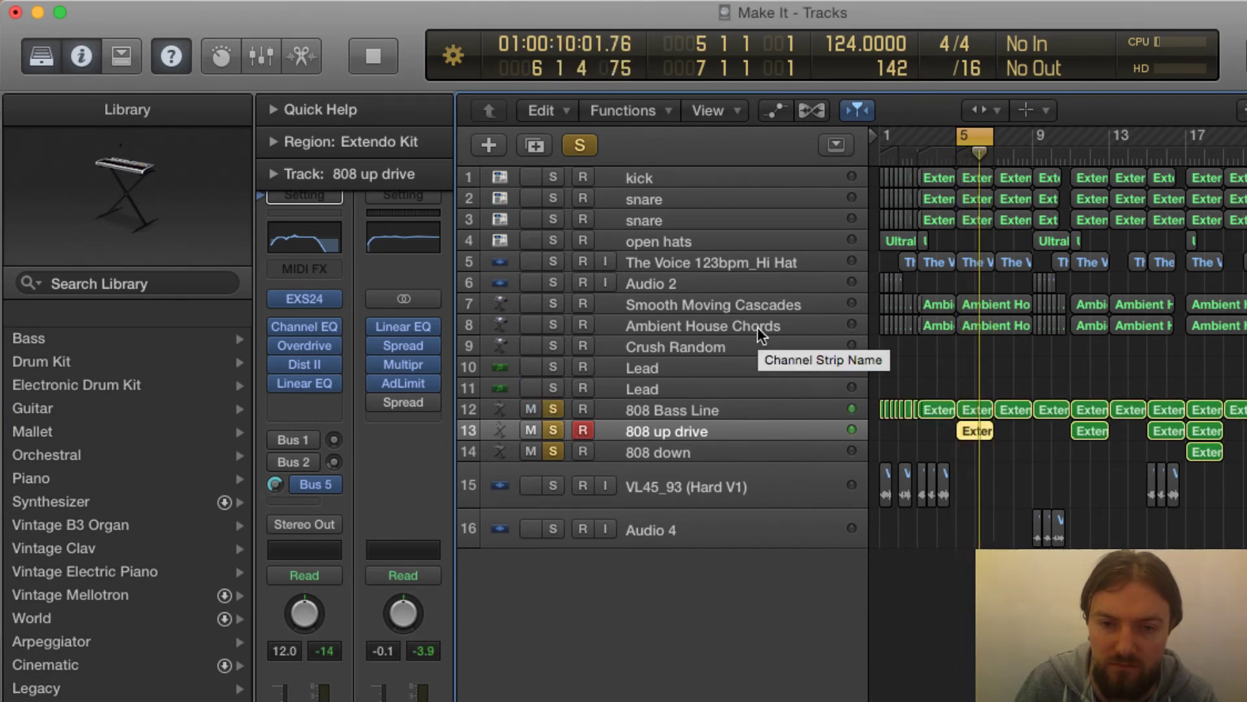
View the 808 Bass Line and 808 up drive regions at bar 5 together in the Piano Roll, stop playback, and switch to the Mixer
click(962, 452)
drag(973, 445, 978, 404)
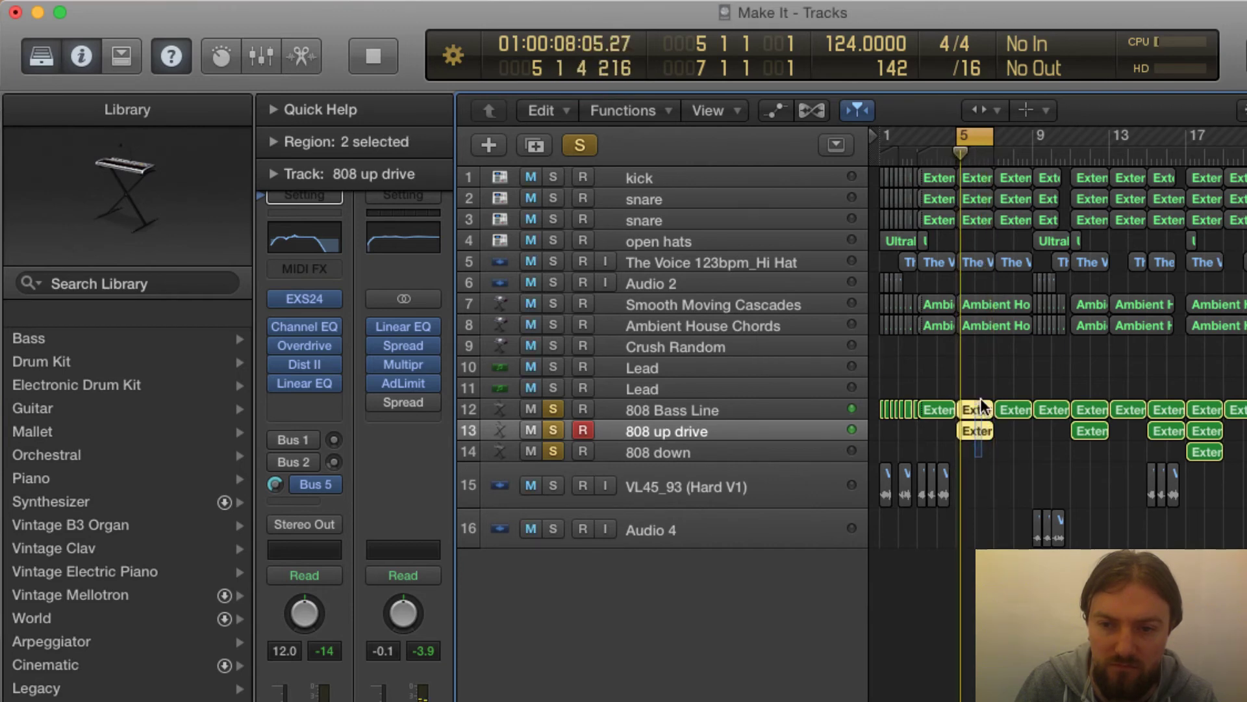
double_click(978, 404)
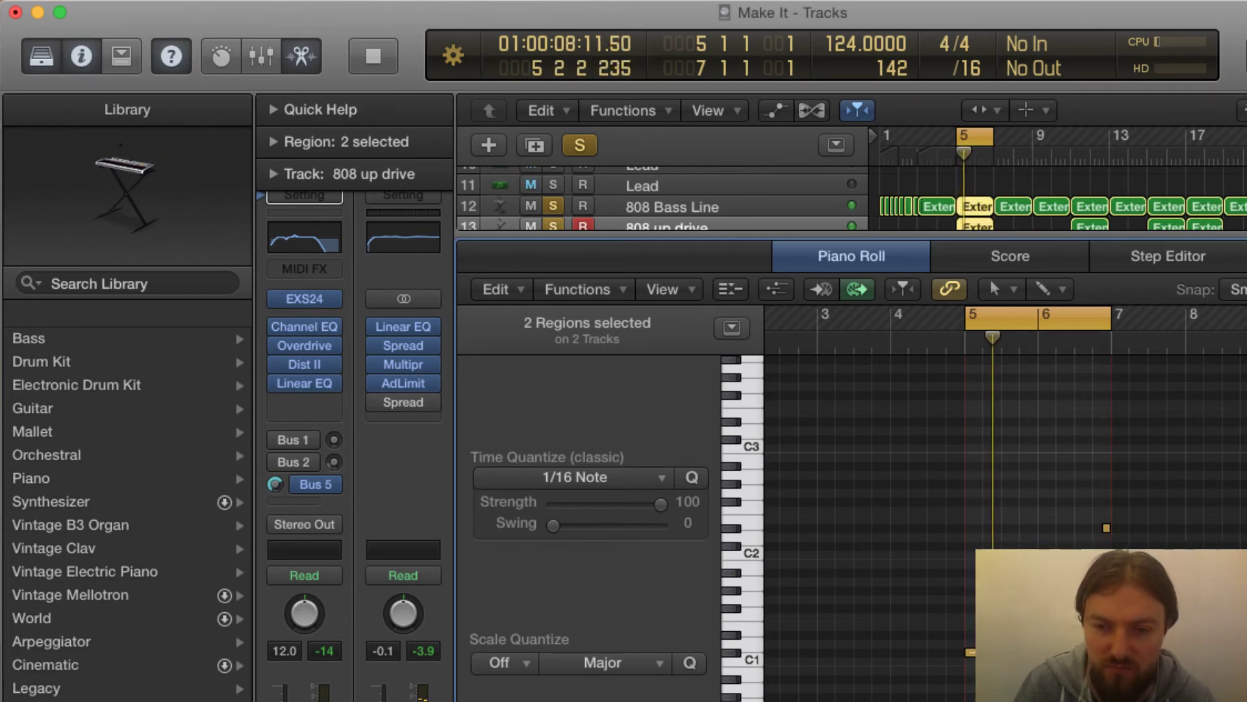
key(space)
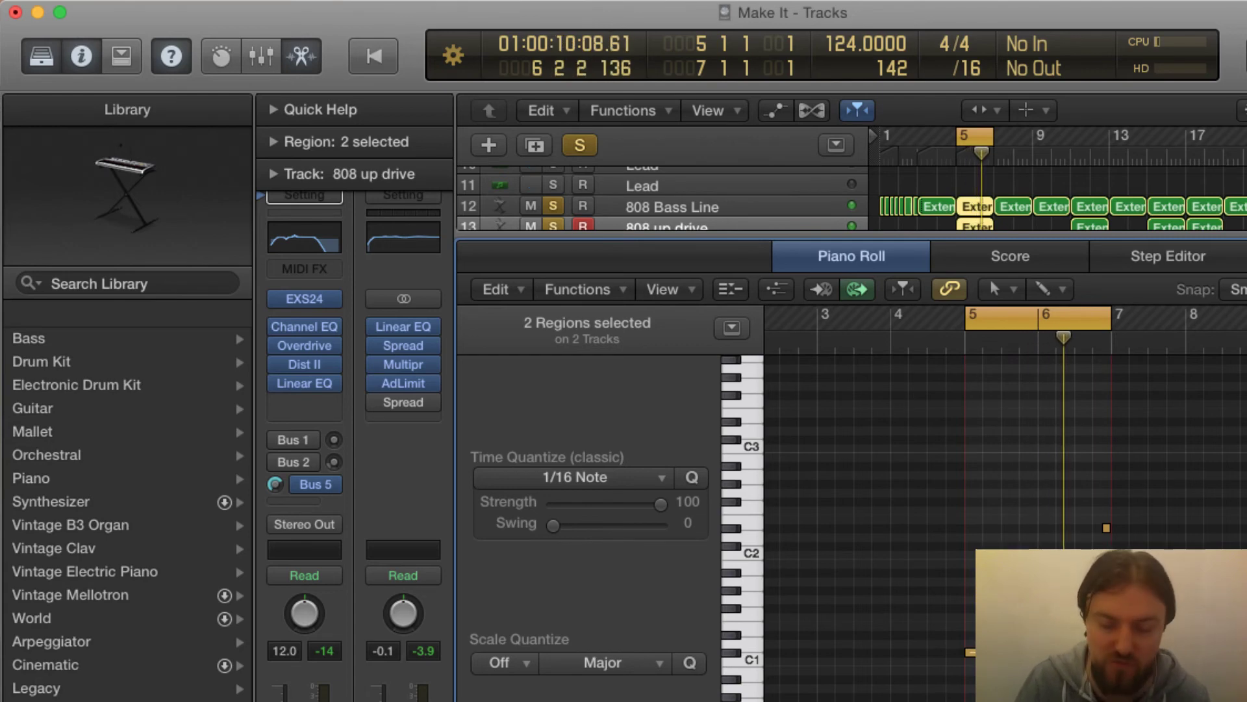
key(x)
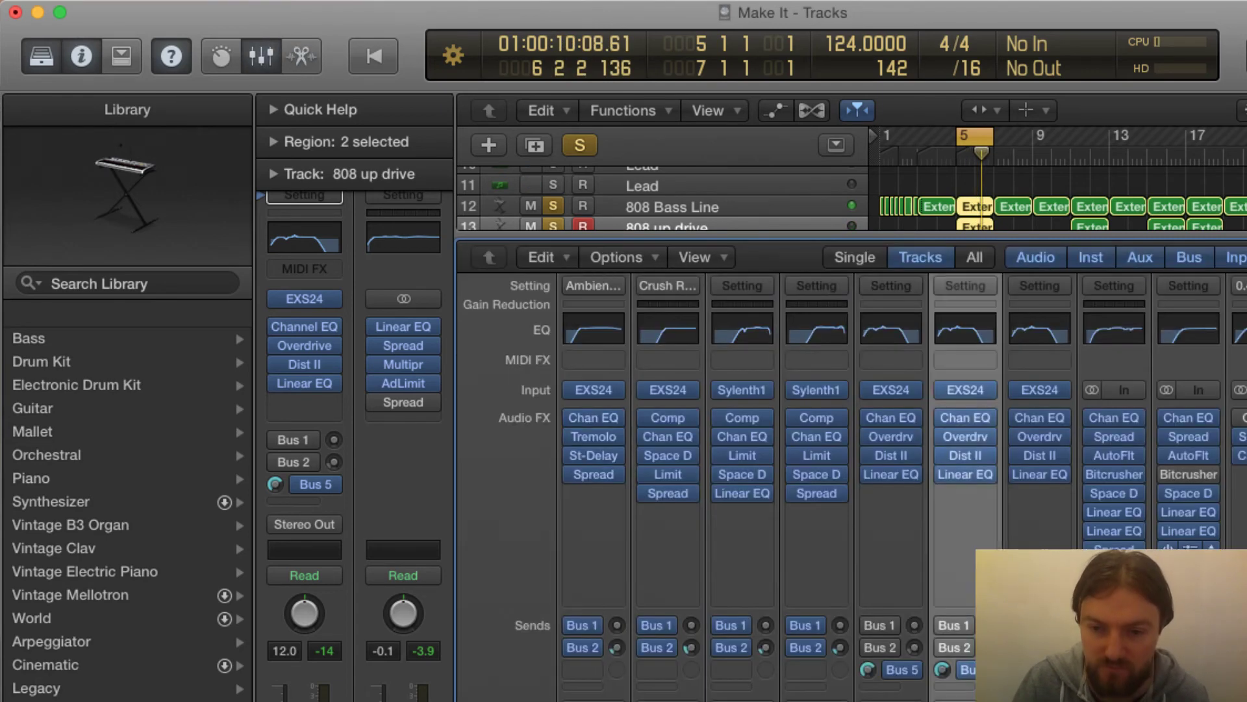
Move the cycle range to bar 9, play the 808 Bass Line region there with its Piano Roll open, and turn cycling off
key(x)
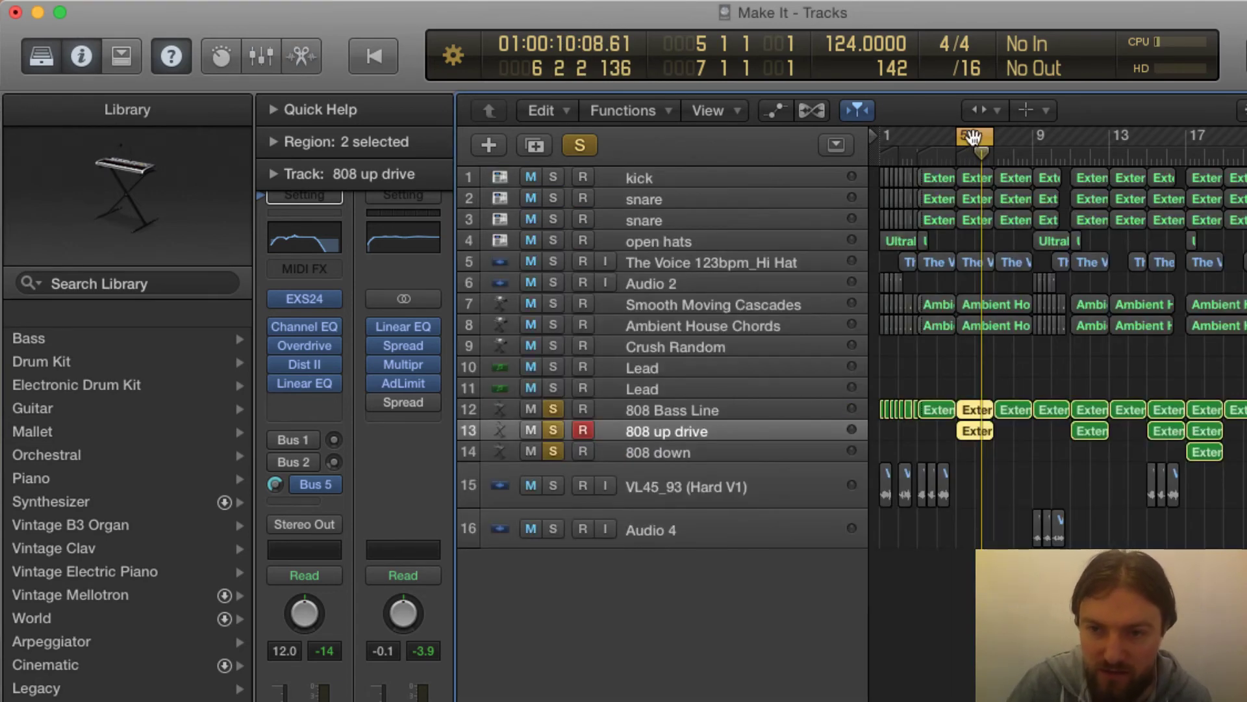
drag(975, 143, 1047, 148)
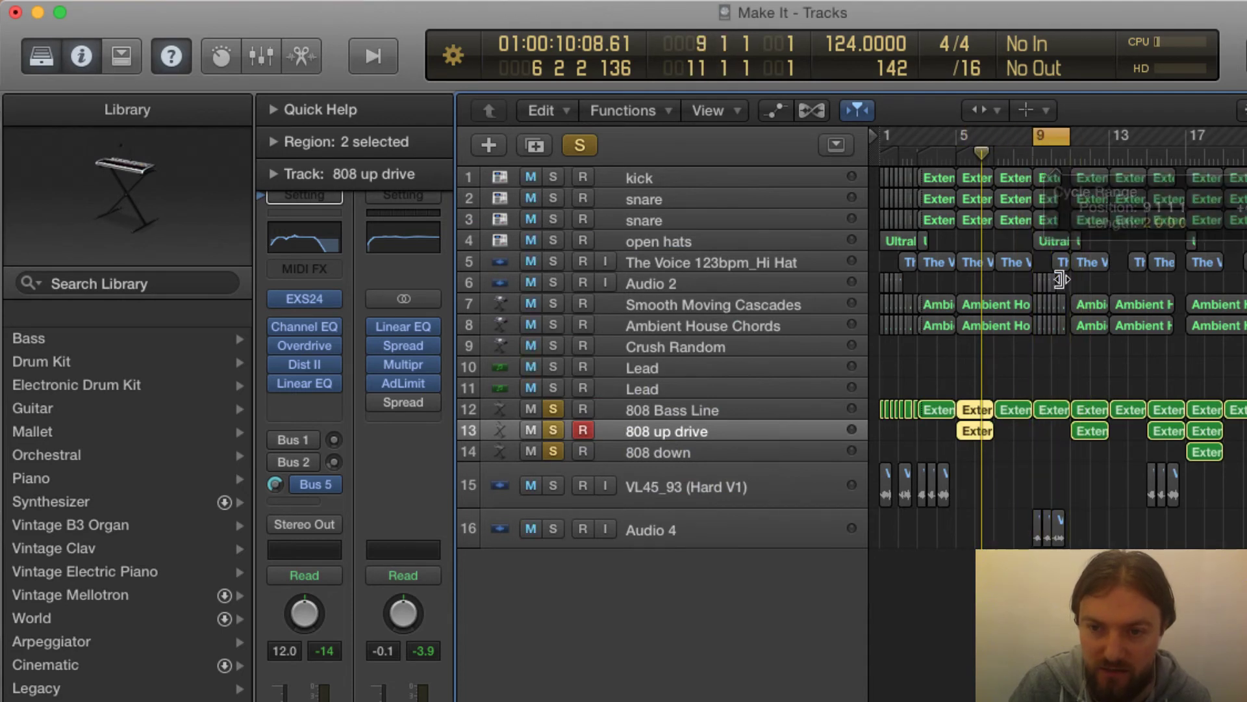
click(1051, 409)
double_click(1052, 410)
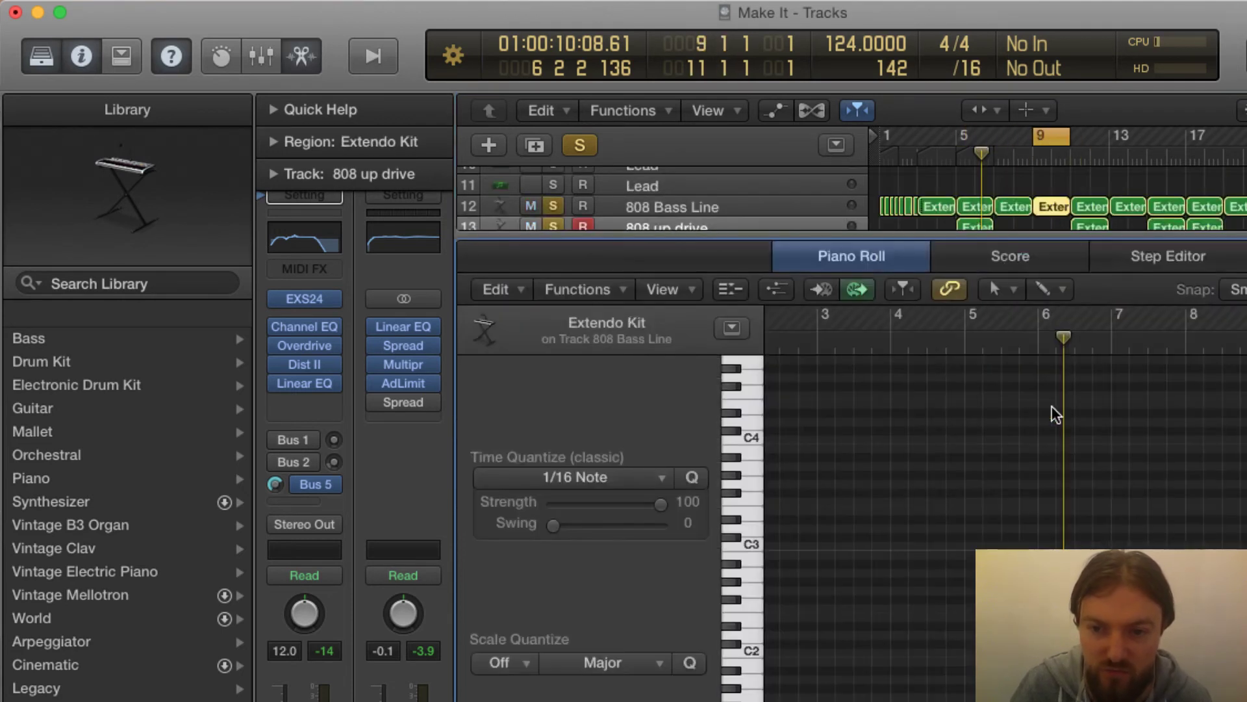
key(space)
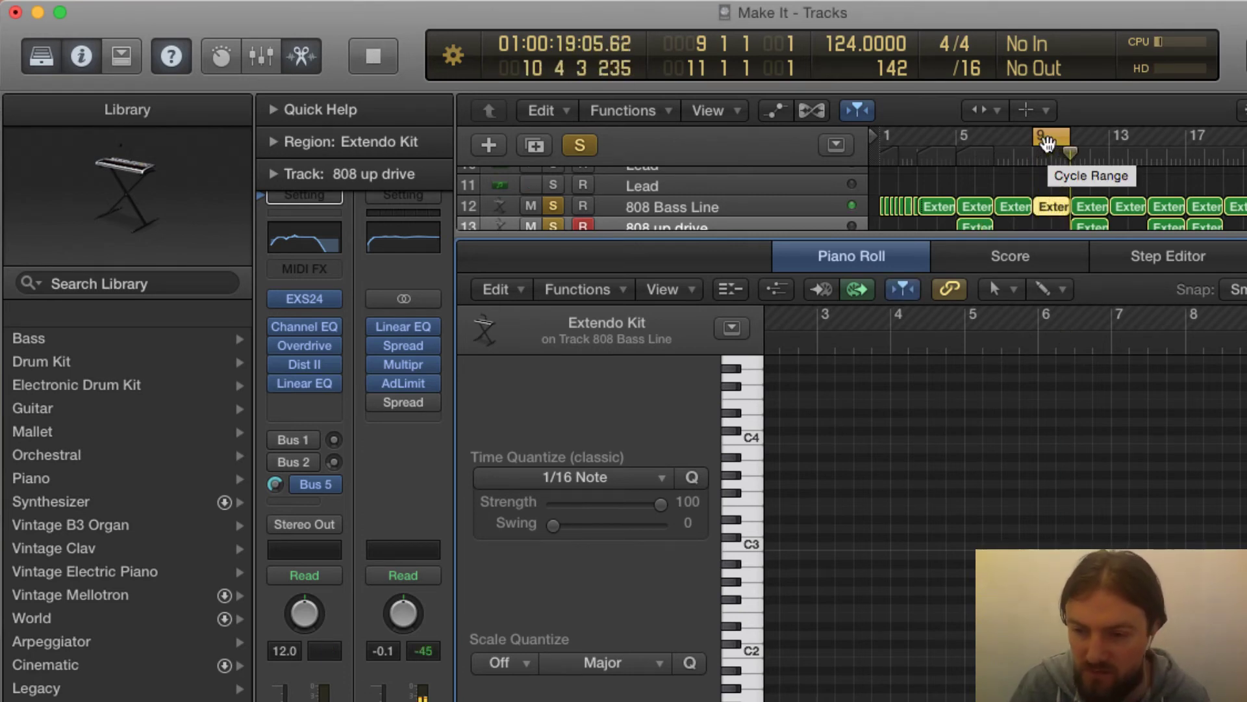
key(x)
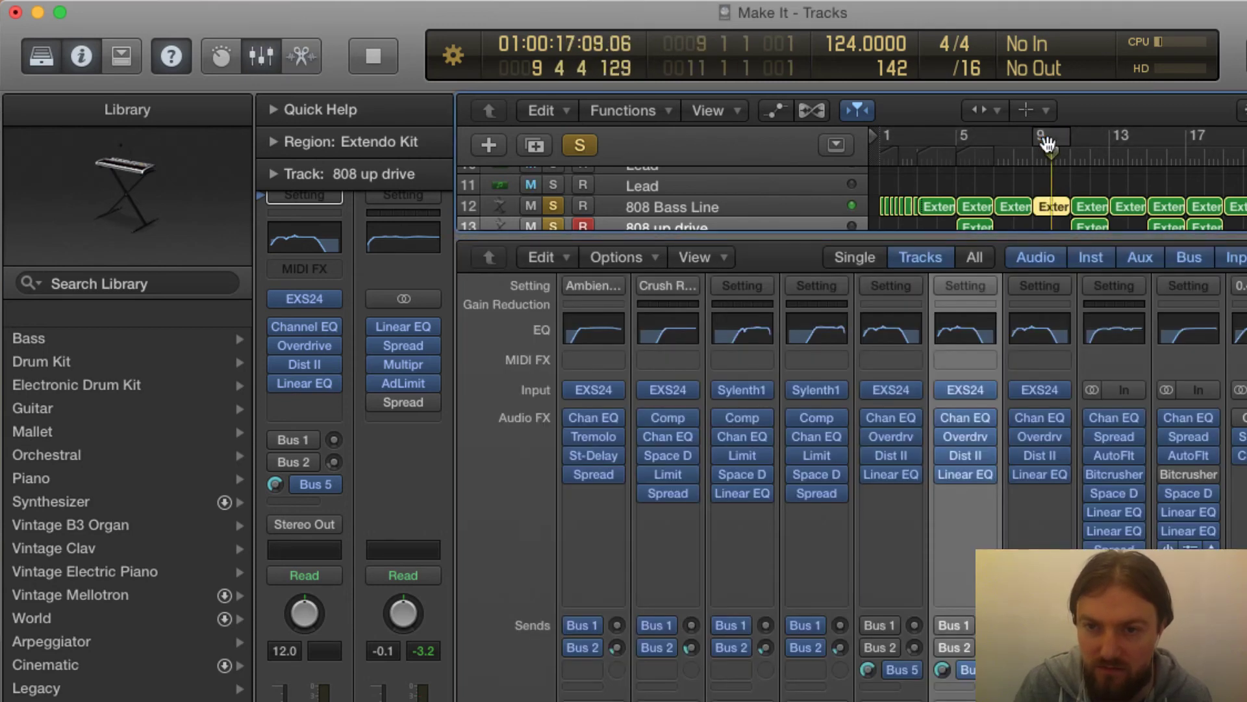
key(x)
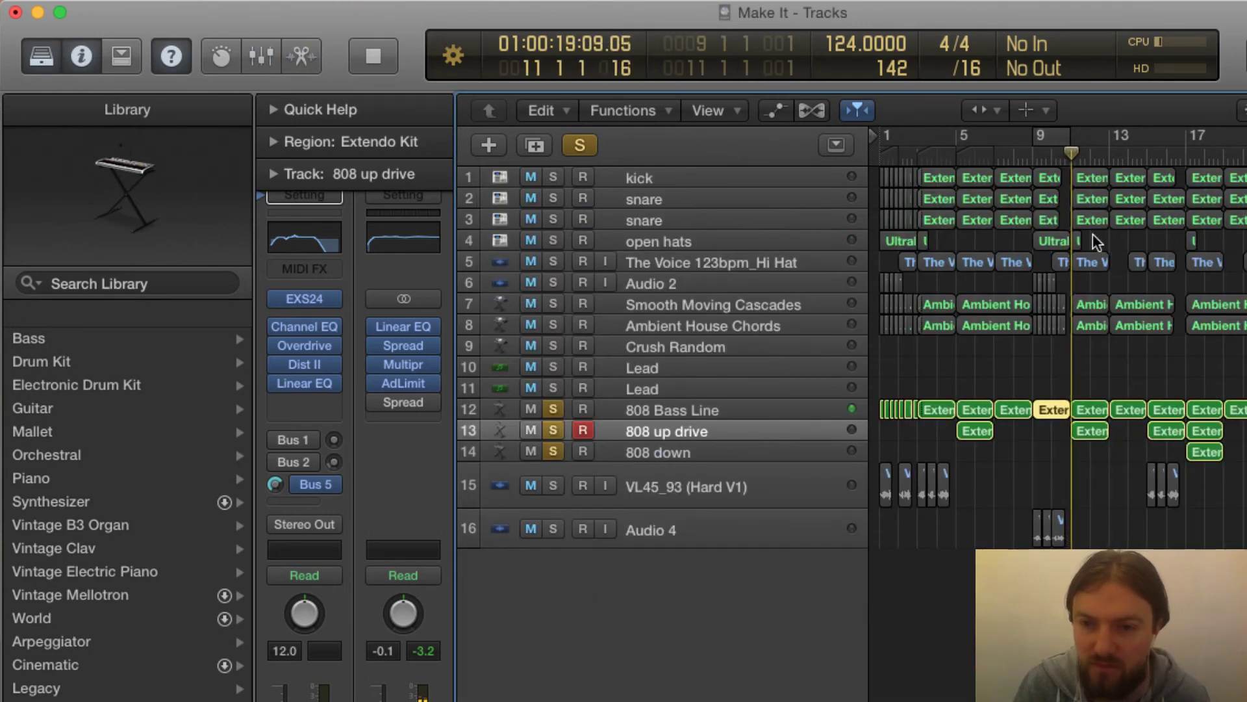
Play the soloed 808 tracks from bar 15, view the 808 down region at bar 17 in the Piano Roll, and return to the tracks
click(1146, 154)
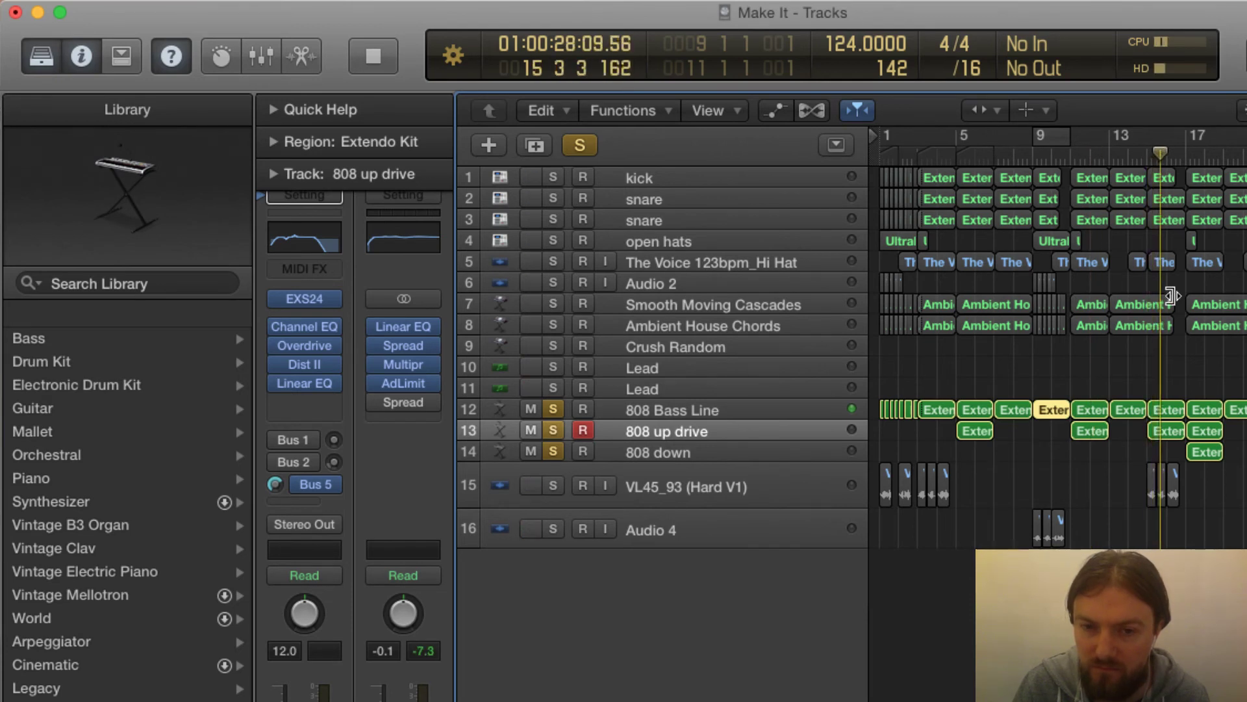
double_click(1206, 451)
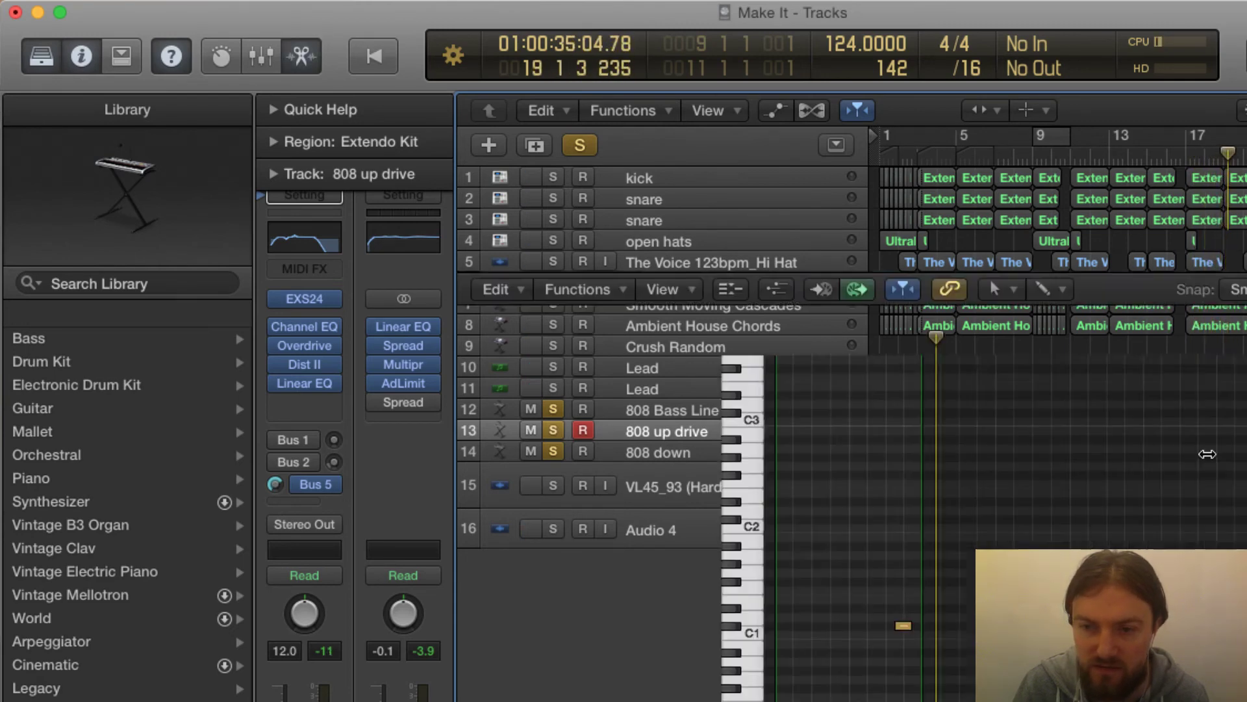
key(x)
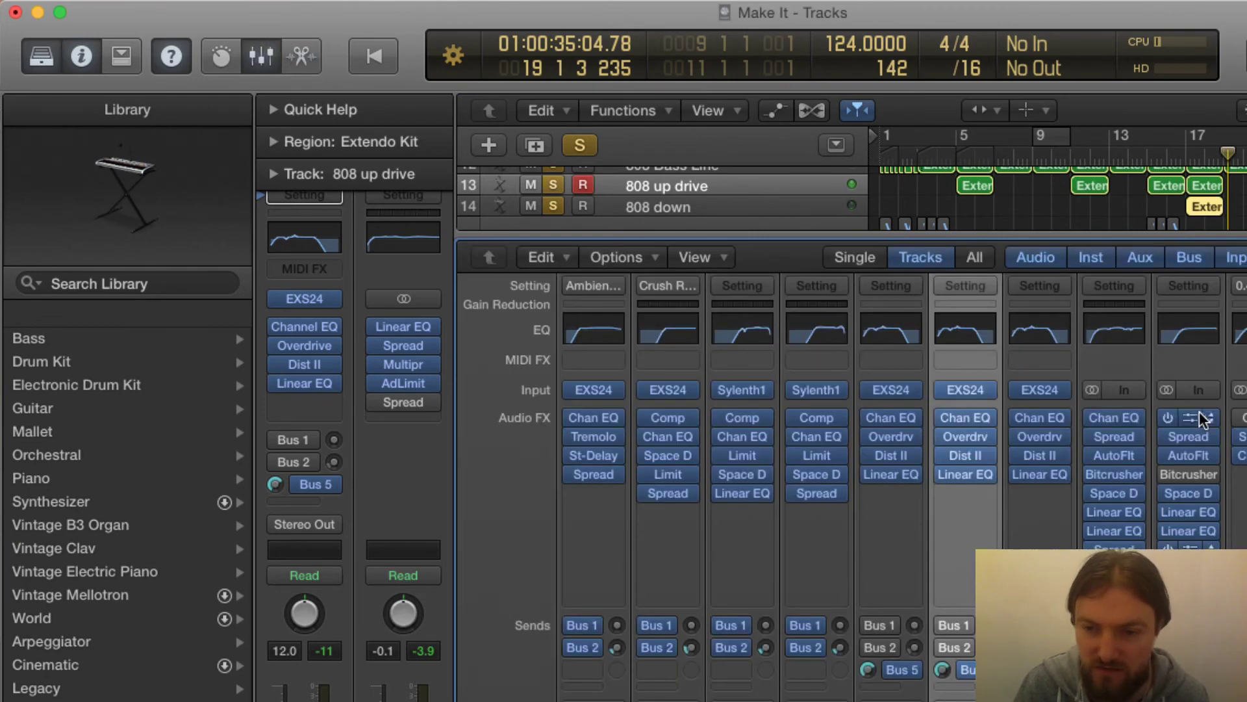
key(x)
View the 808 Bass Line, 808 up drive and 808 down regions at bar 17 together in the Piano Roll
shift+click(1203, 411)
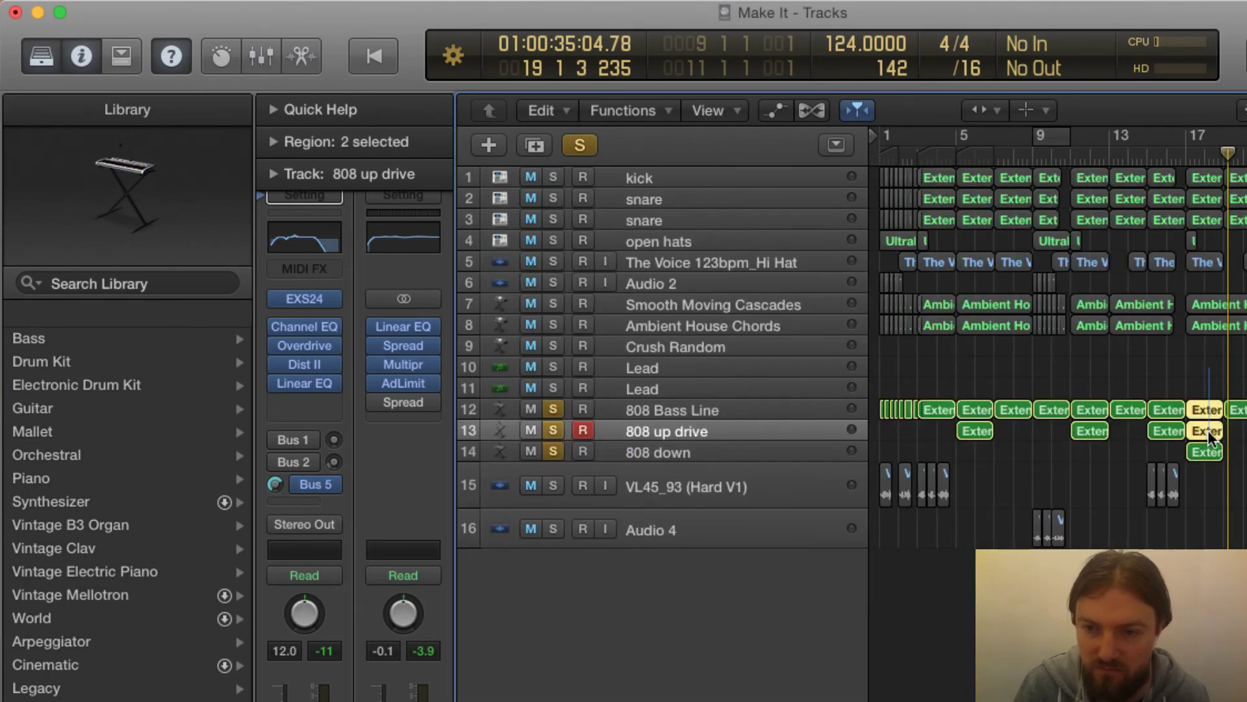
shift+click(1207, 430)
double_click(1205, 434)
scroll(1136, 479, right, 10)
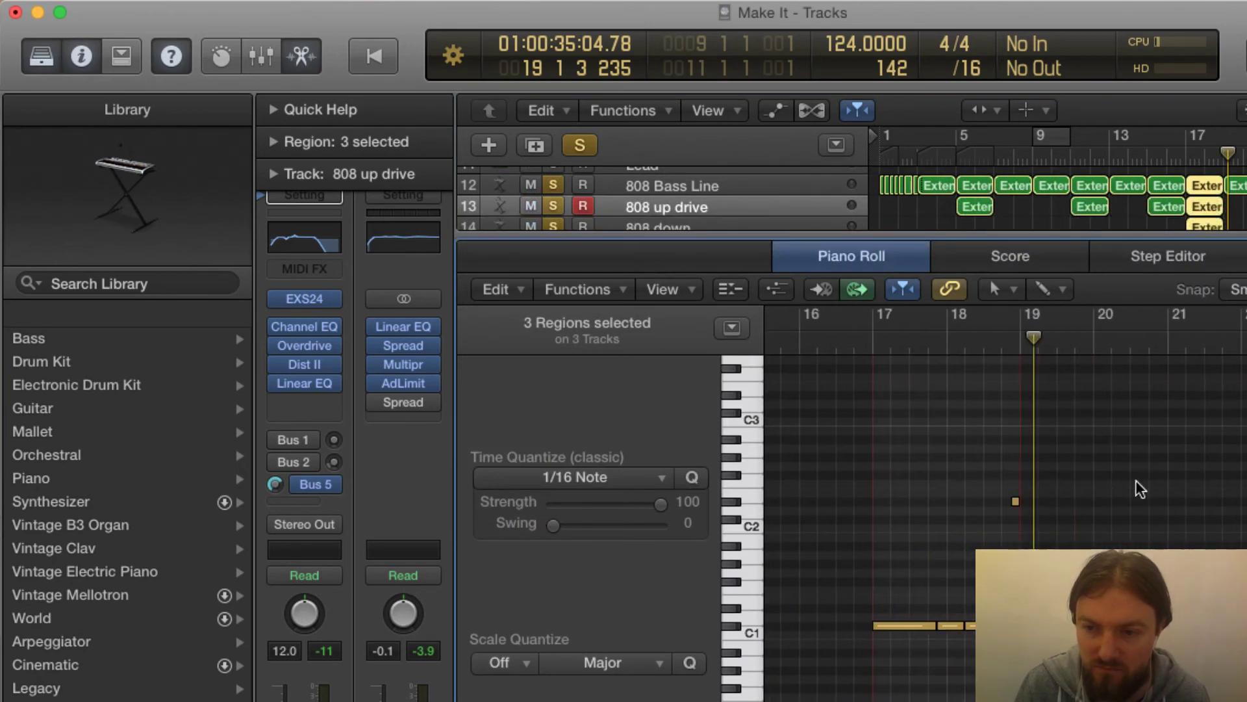
scroll(965, 505, down, 2)
scroll(965, 505, up, 2)
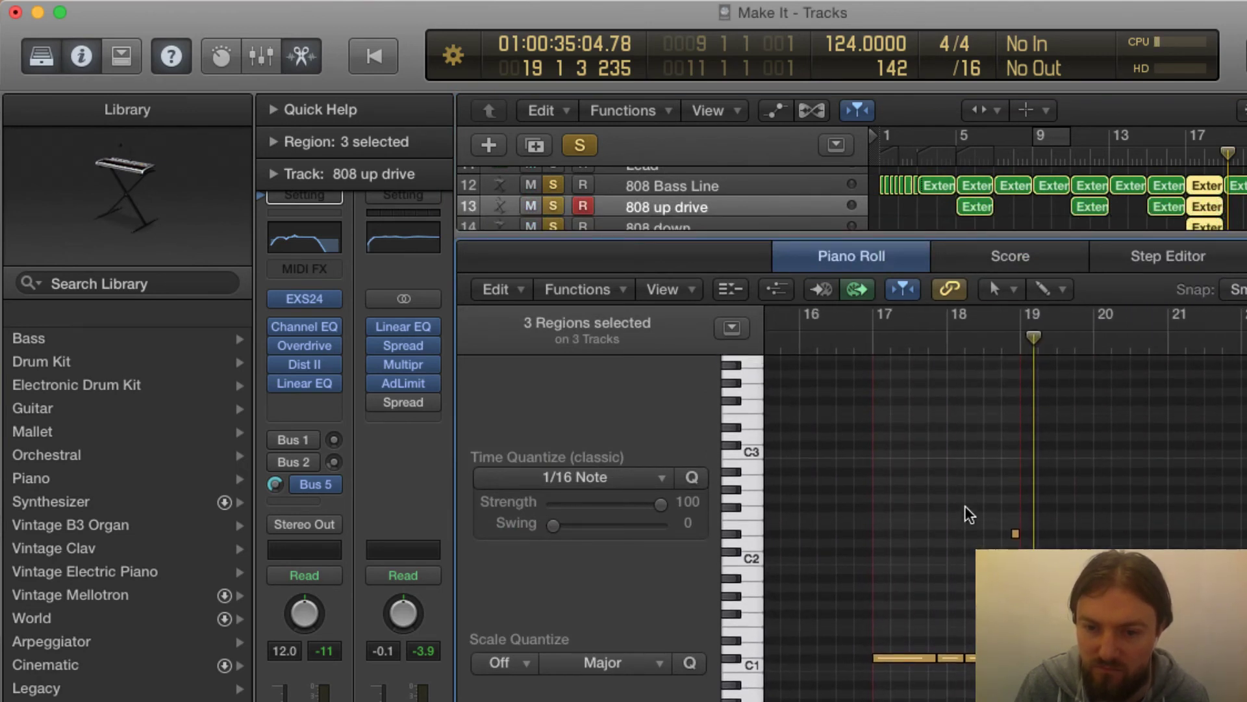
Play the three 808 regions from bar 17, stop playback, and return to the full track view with nothing selected
click(1187, 156)
key(space)
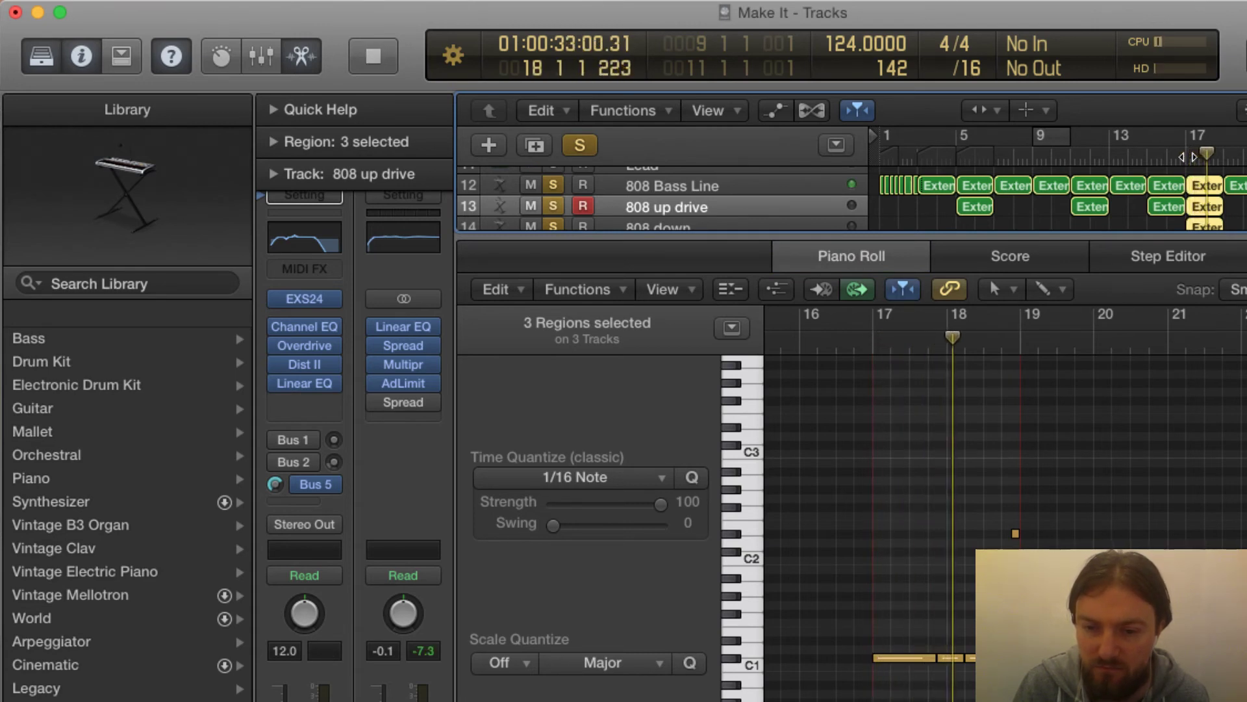
key(space)
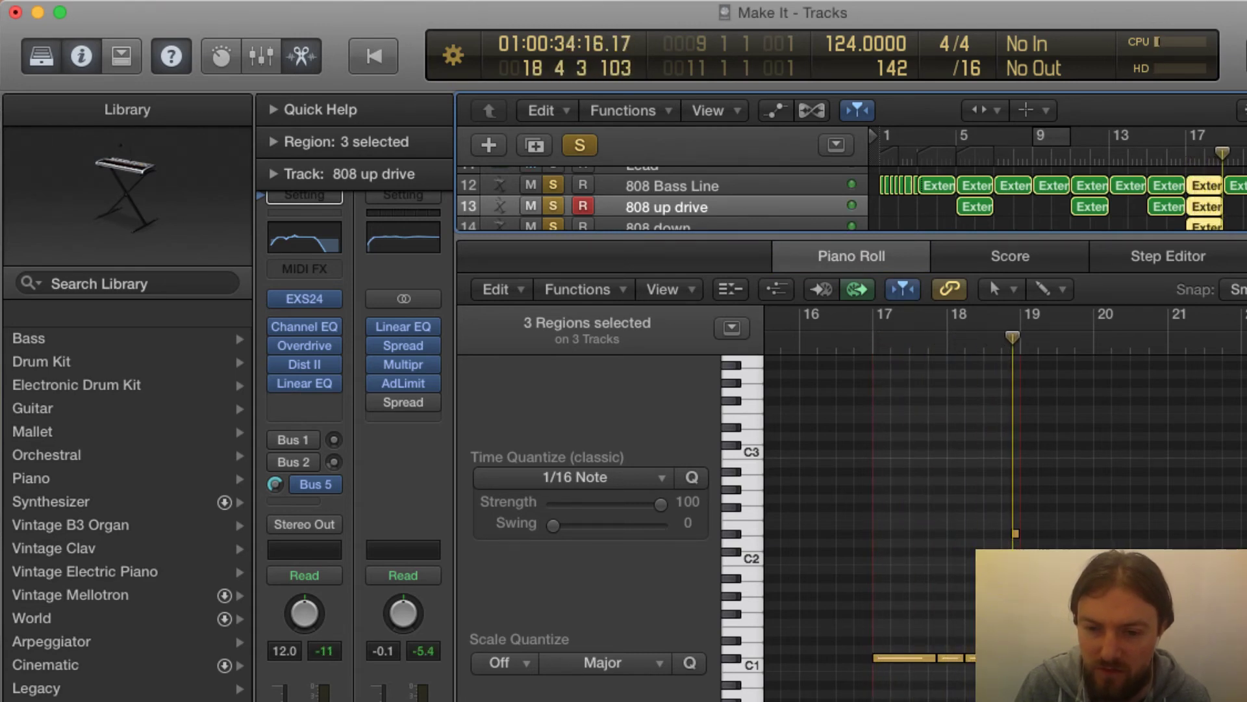
key(x)
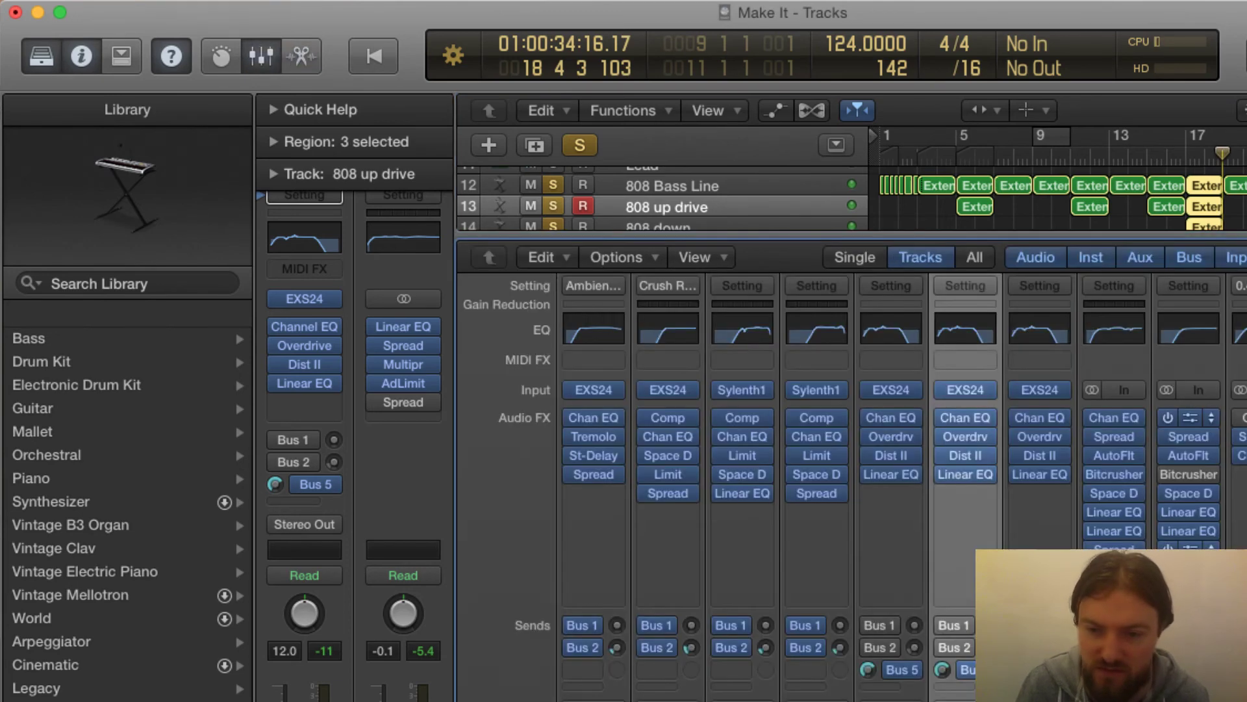
key(x)
click(1104, 611)
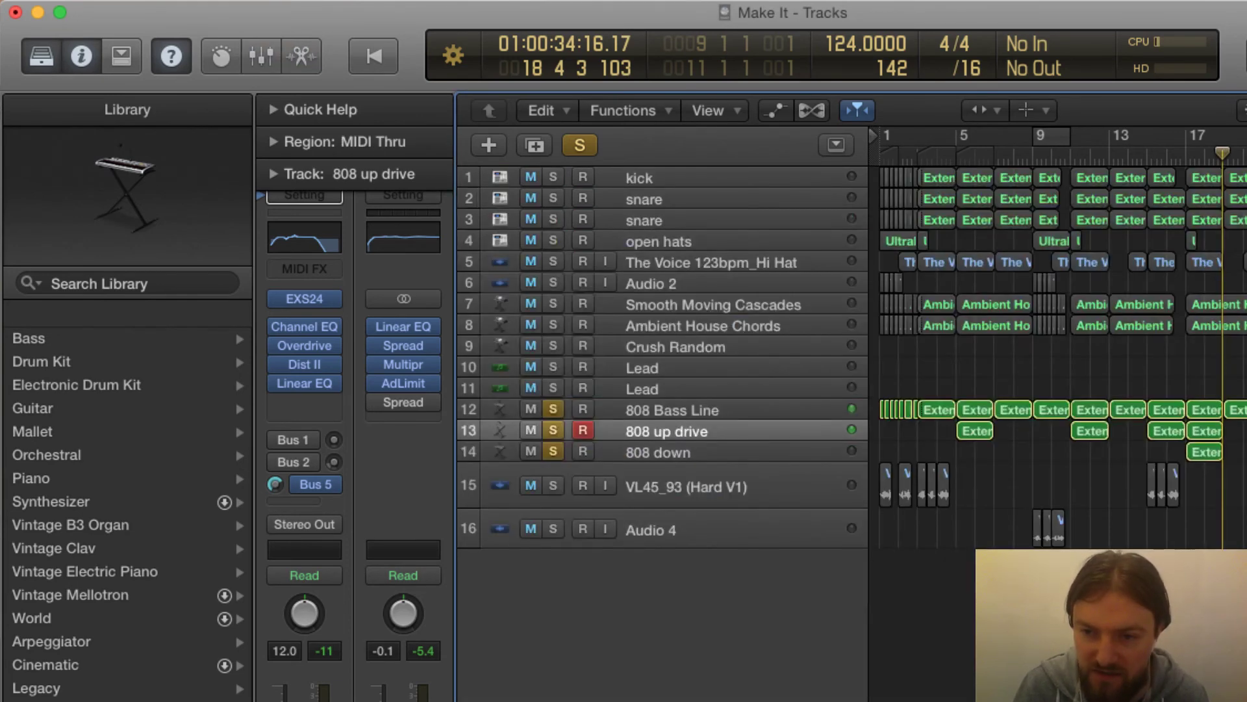
Inspect the 808 down region at bar 17 on its own in the Piano Roll and return to the full track view
click(1204, 454)
double_click(1205, 454)
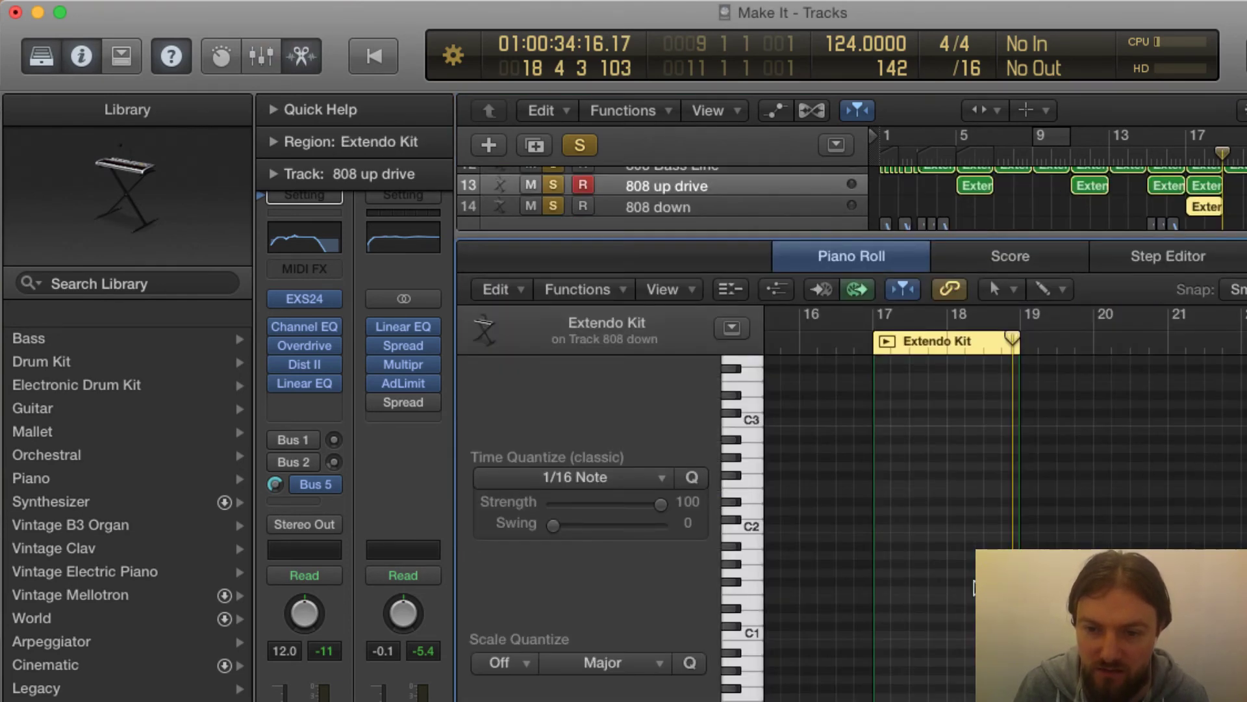
key(x)
key(x)
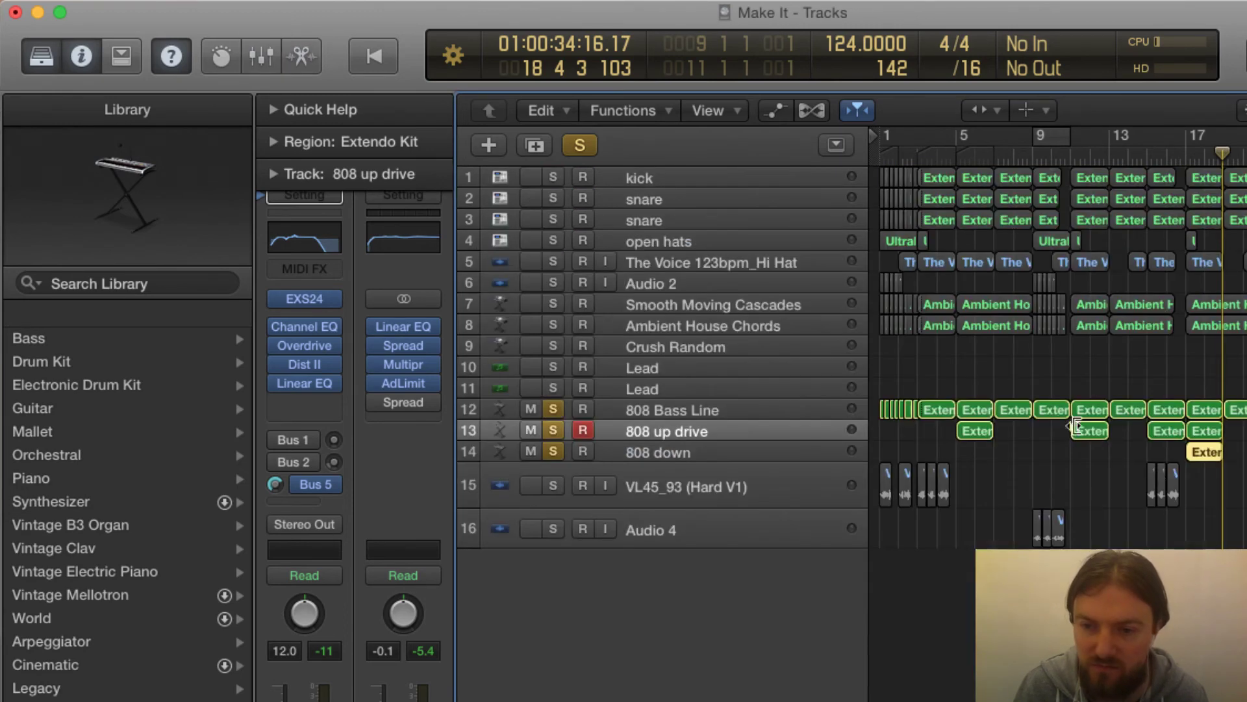
Inspect the 808 up drive region at bar 17 in the Piano Roll and return to the full track view
click(1201, 432)
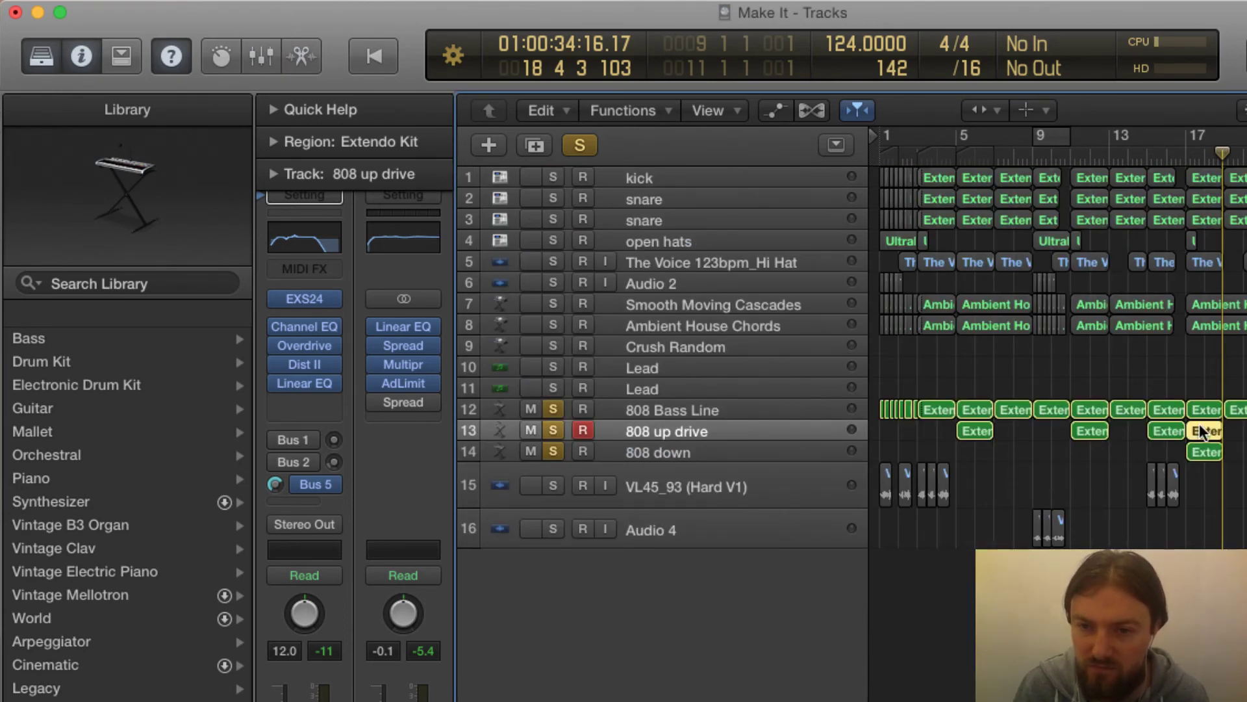
double_click(1200, 432)
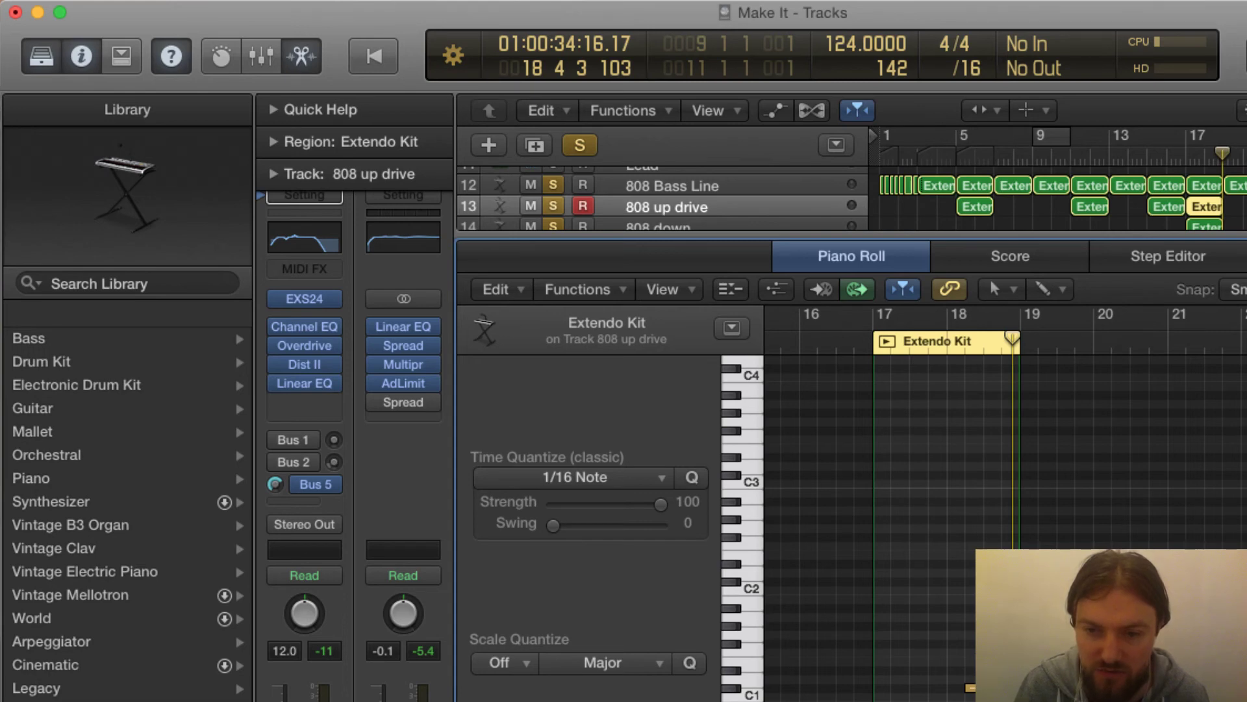
key(x)
key(x)
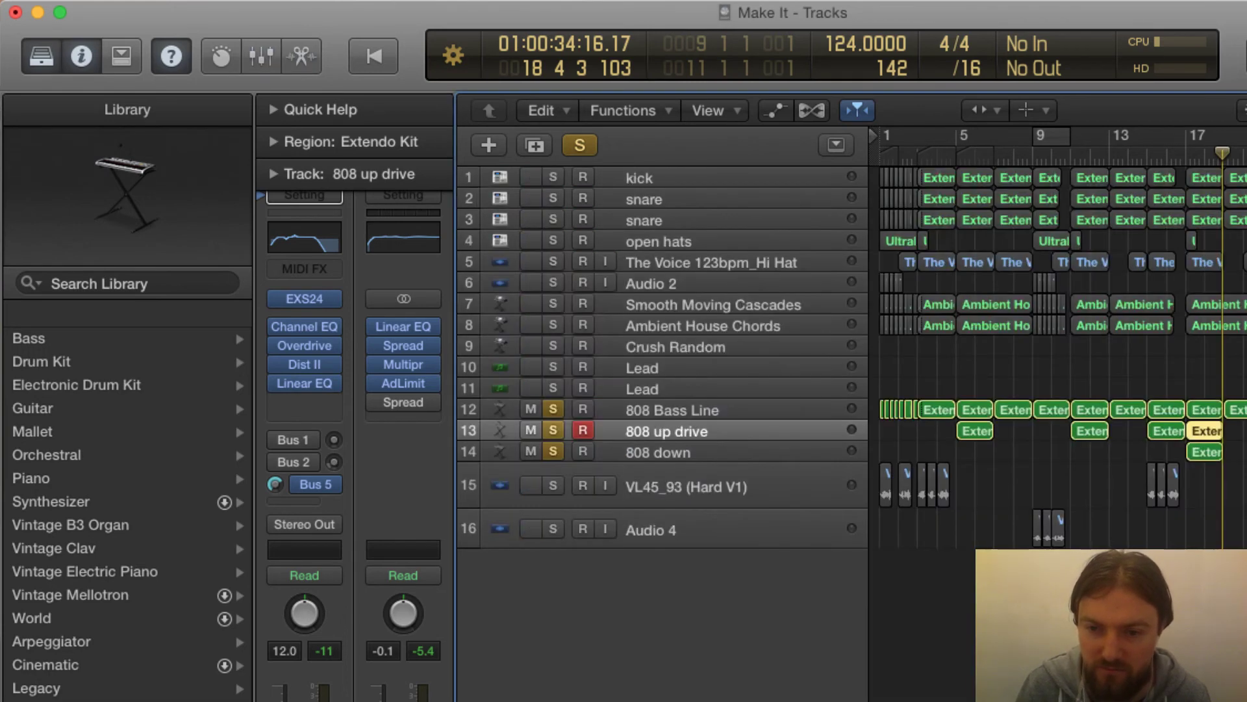
View the 808 Bass Line region at bar 17 in the Piano Roll, play briefly, and return to the full track view
click(1200, 409)
key(p)
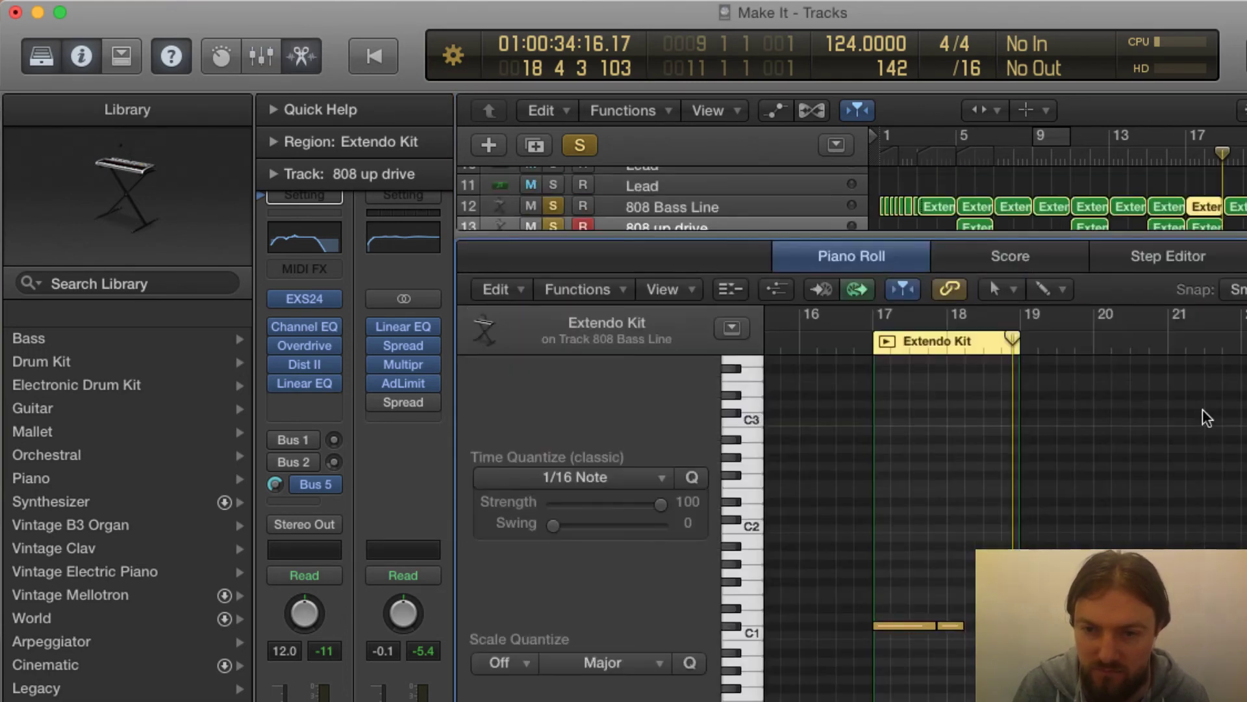
key(space)
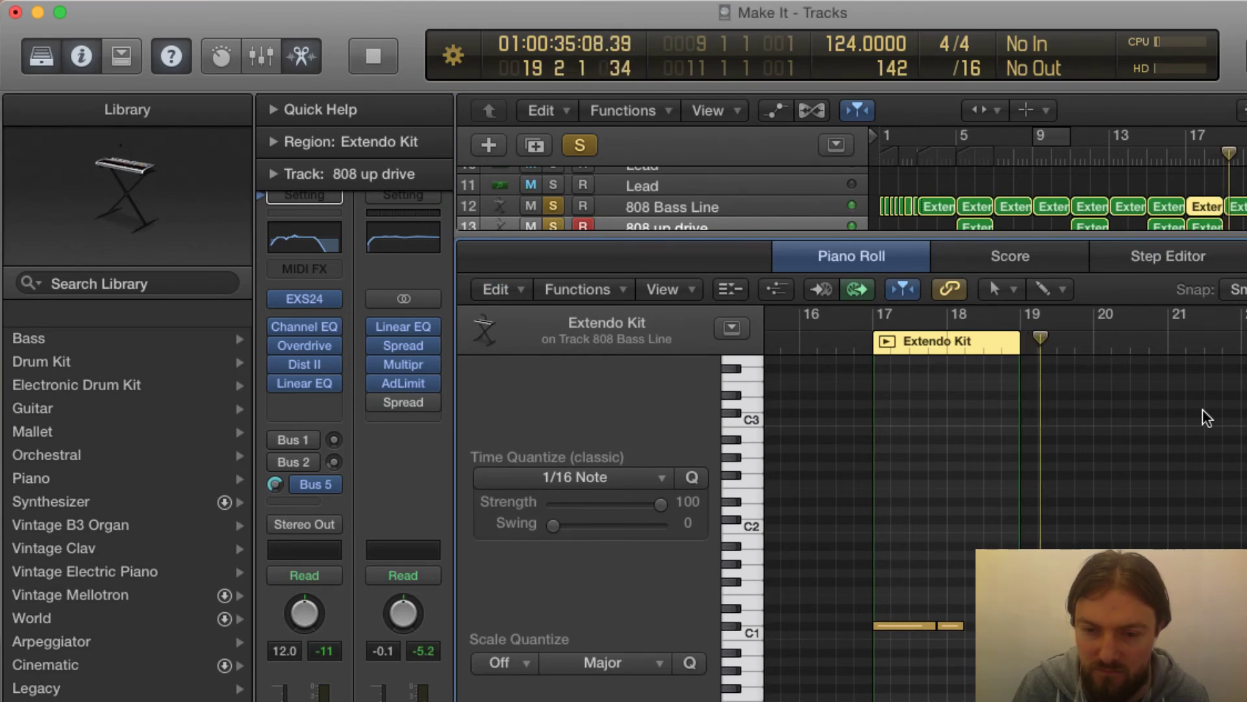
key(space)
key(x)
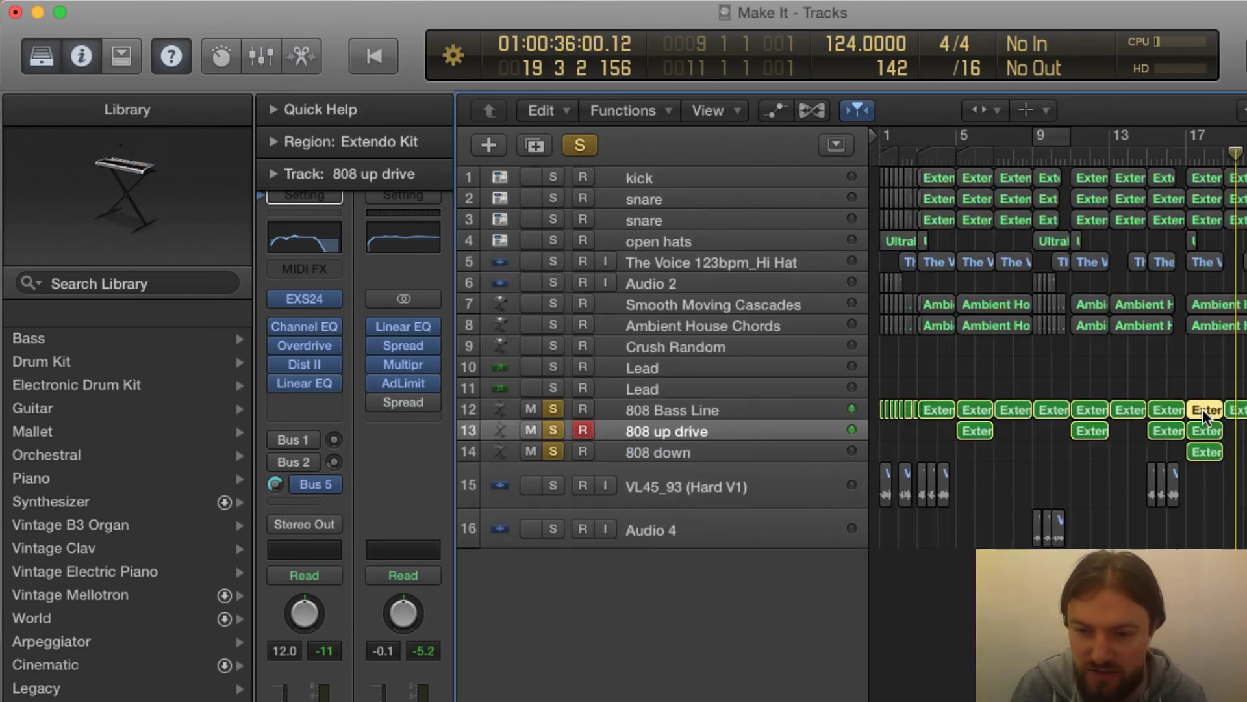
key(x)
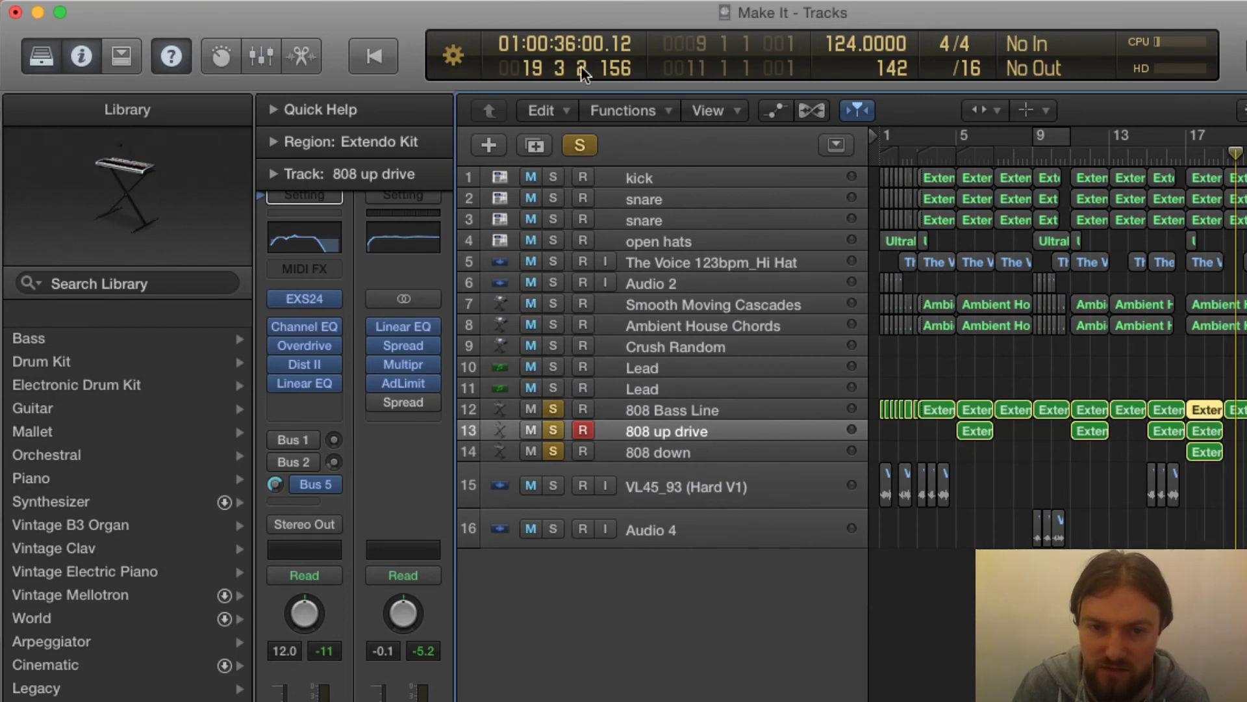
Clear the solo on all tracks and play the full mix from bar 17, stopping after the 808 regions
click(580, 145)
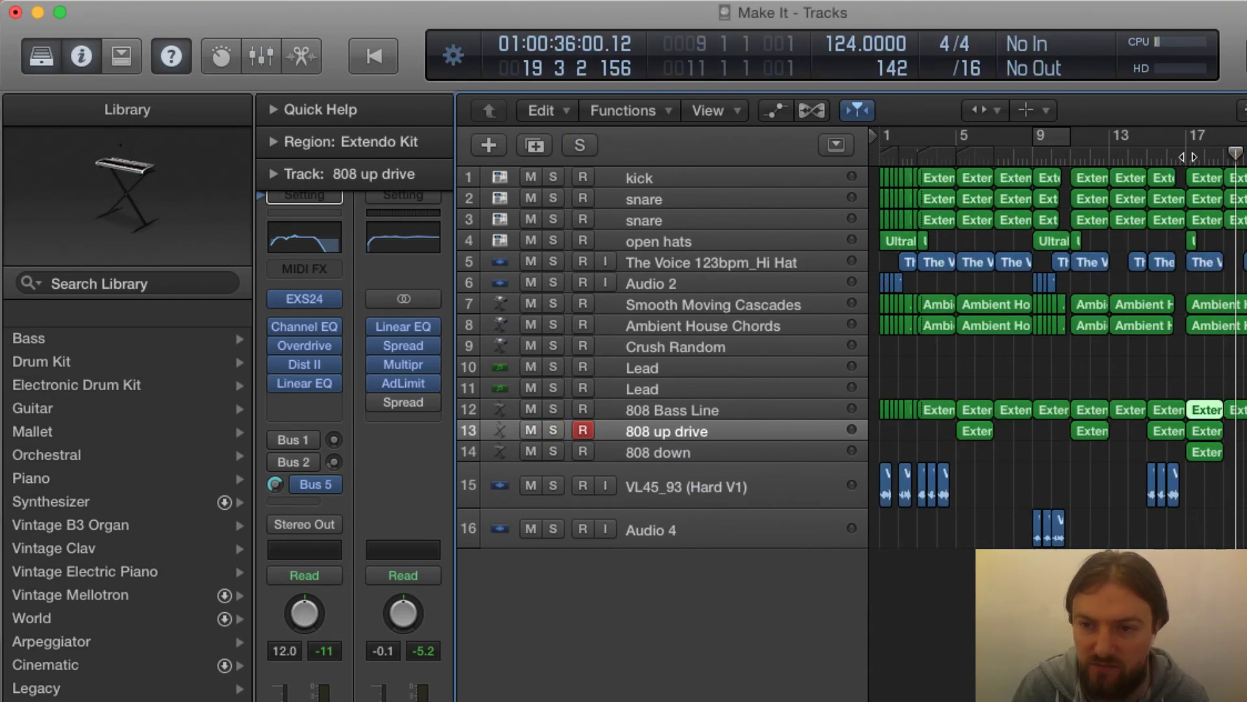
click(1188, 156)
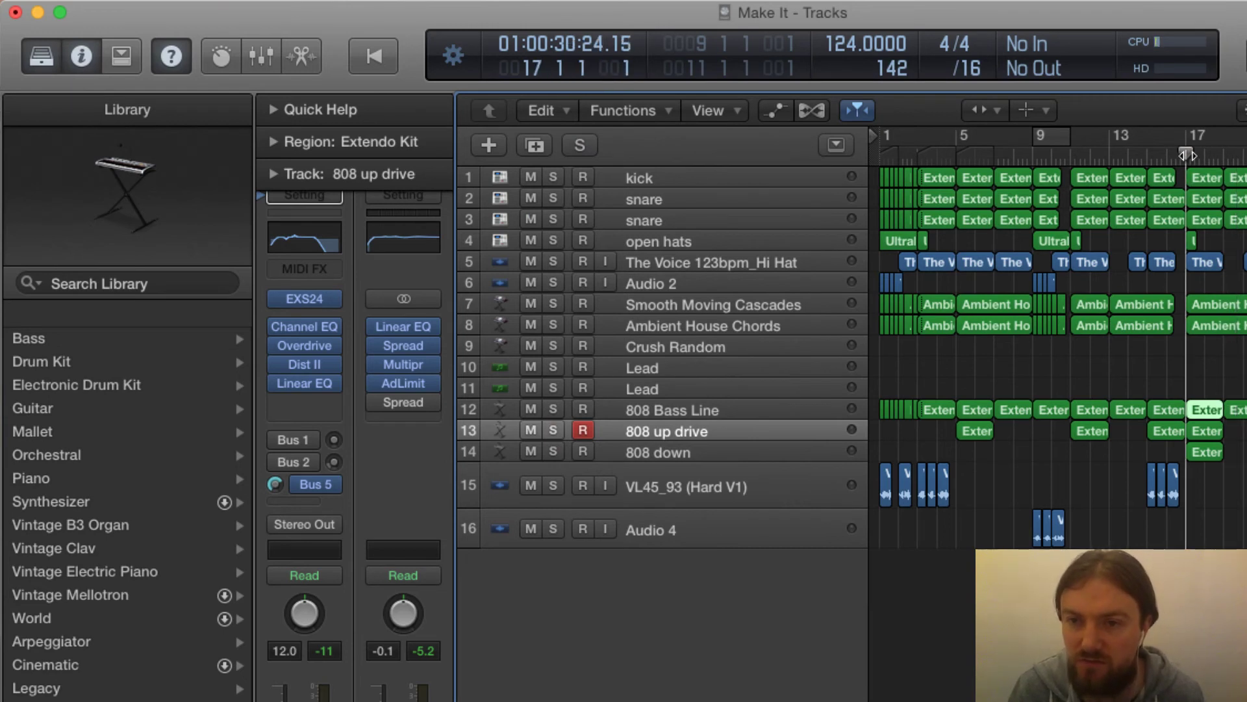
key(space)
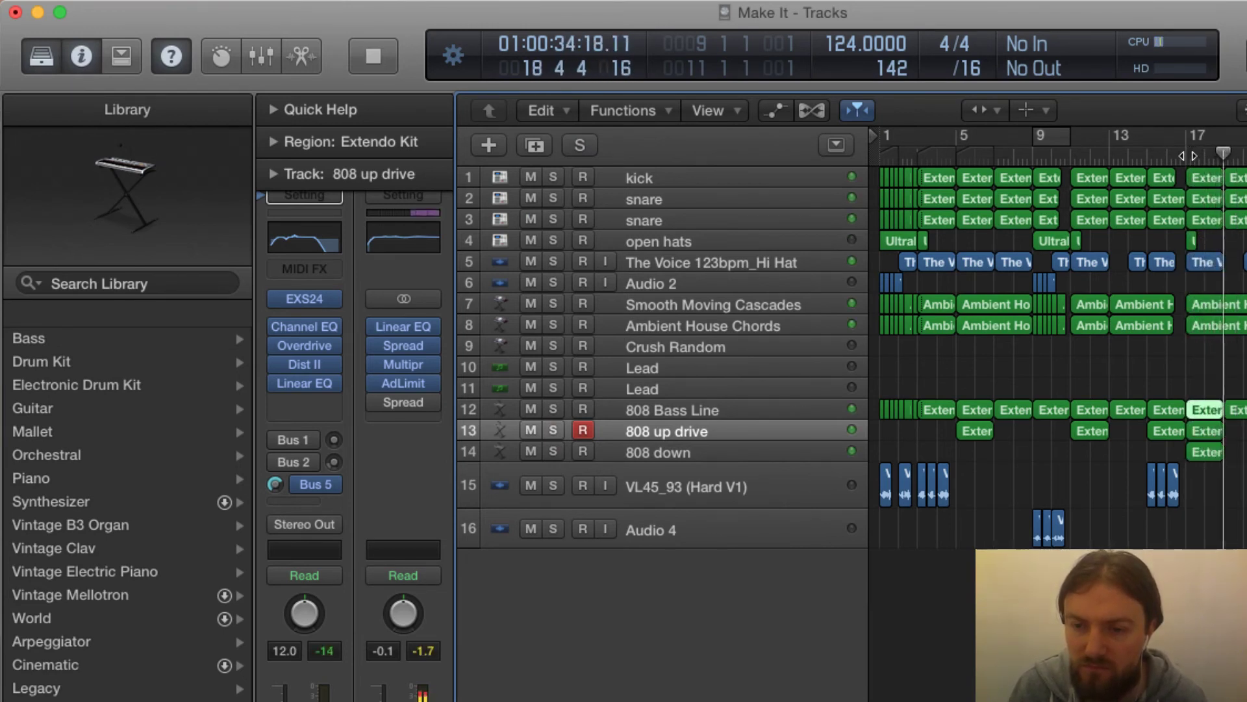
key(space)
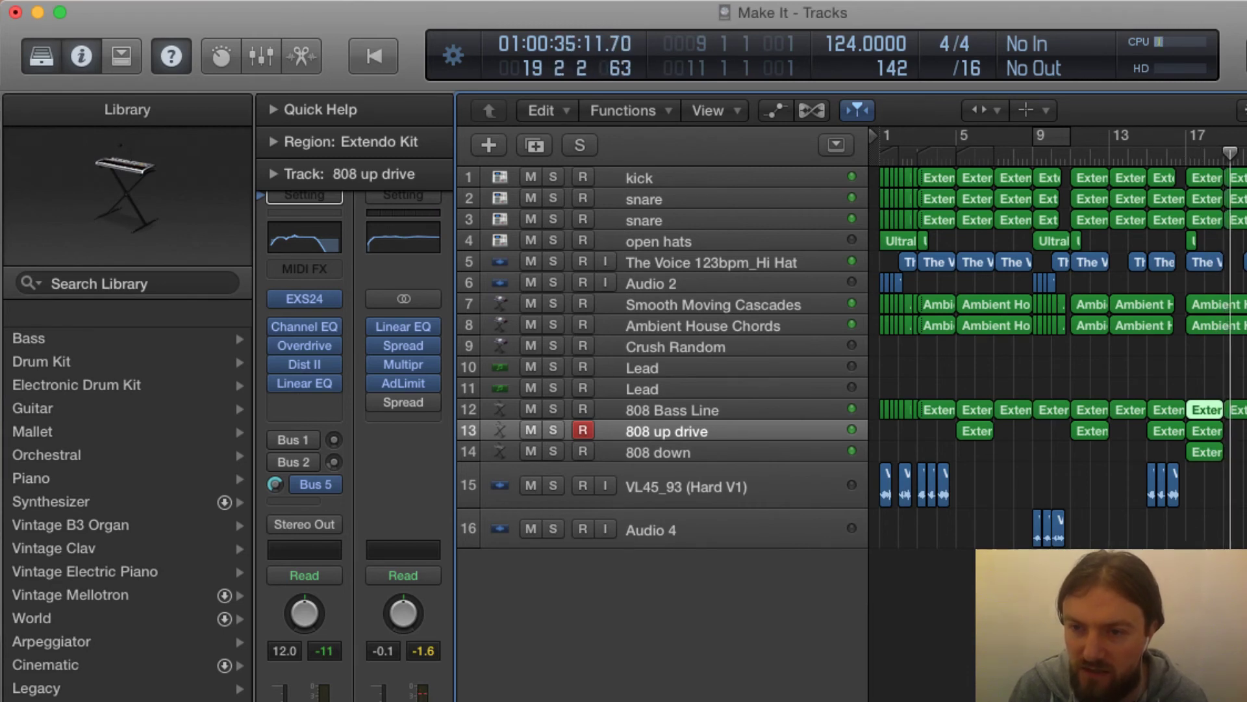
Play the full mix from bar 24 into the section at bar 25 and view the regions around Marker 4
click(1246, 156)
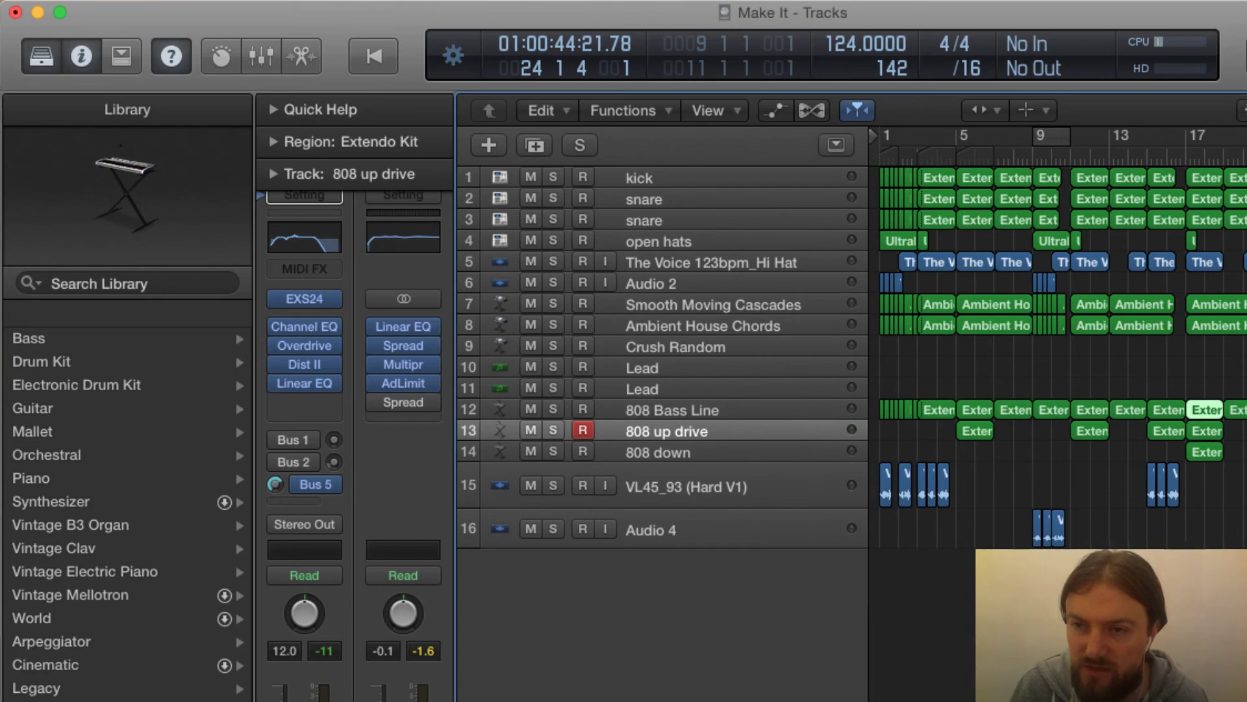
key(space)
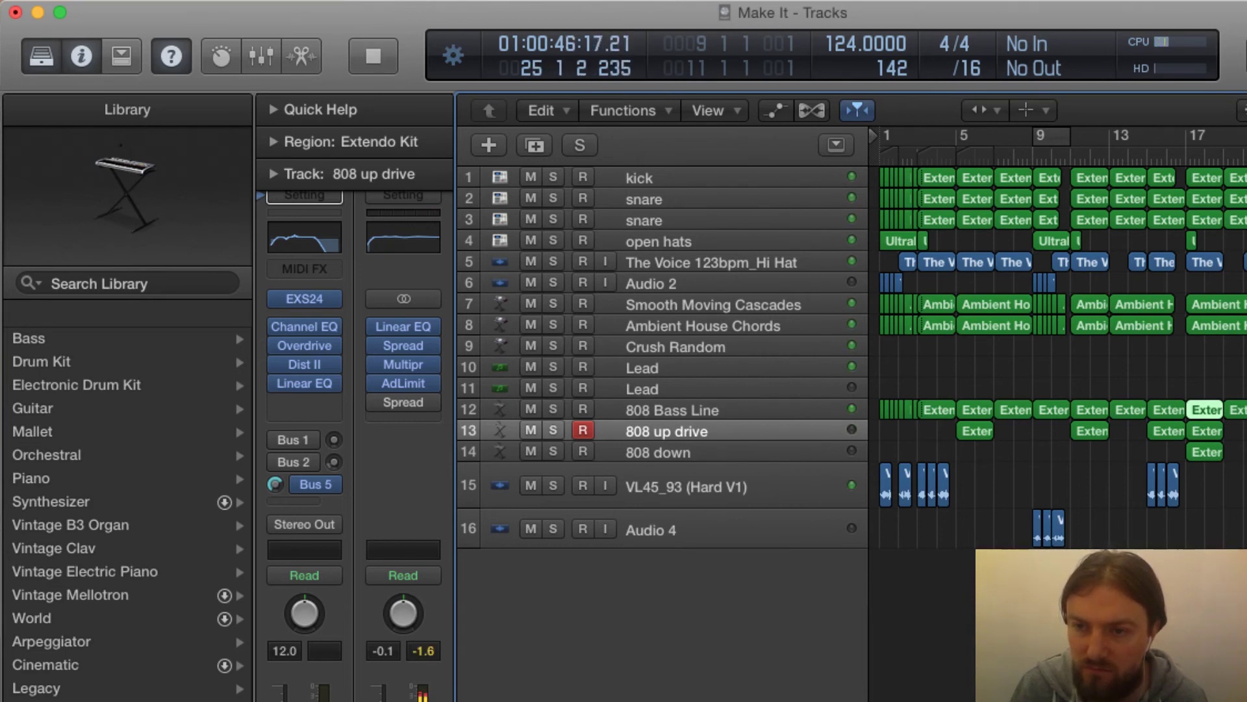
key(space)
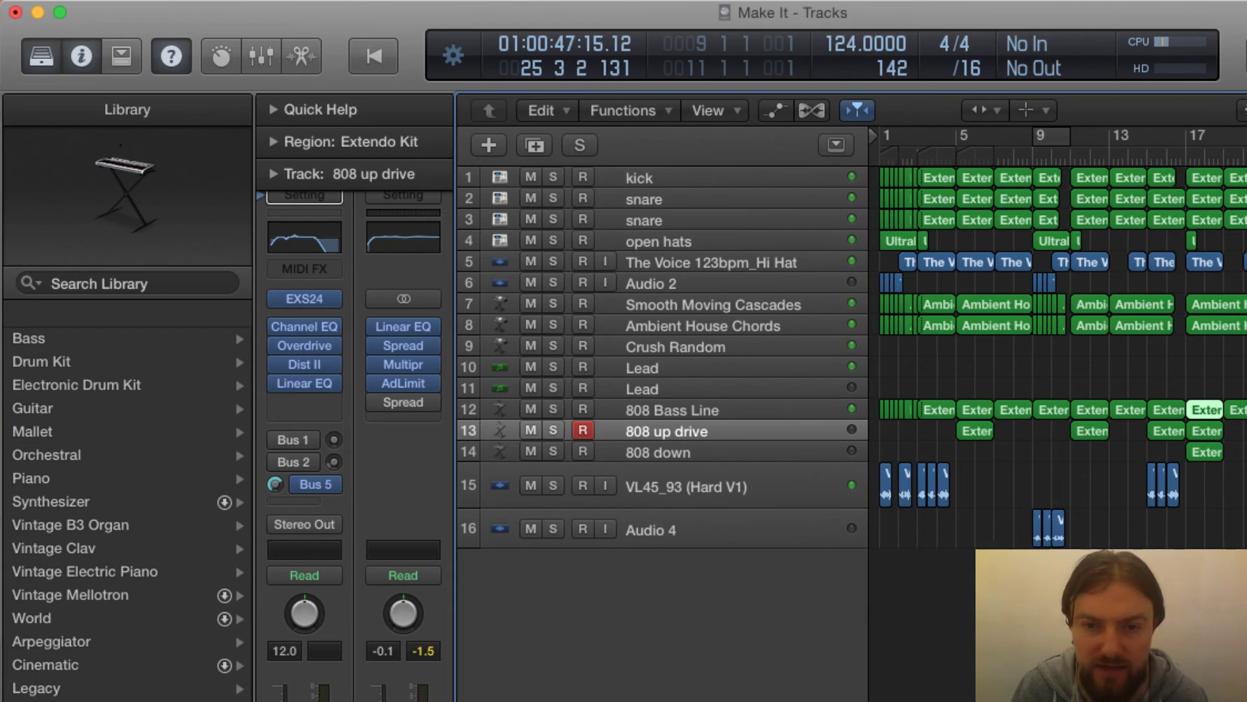
scroll(1058, 338, right, 1)
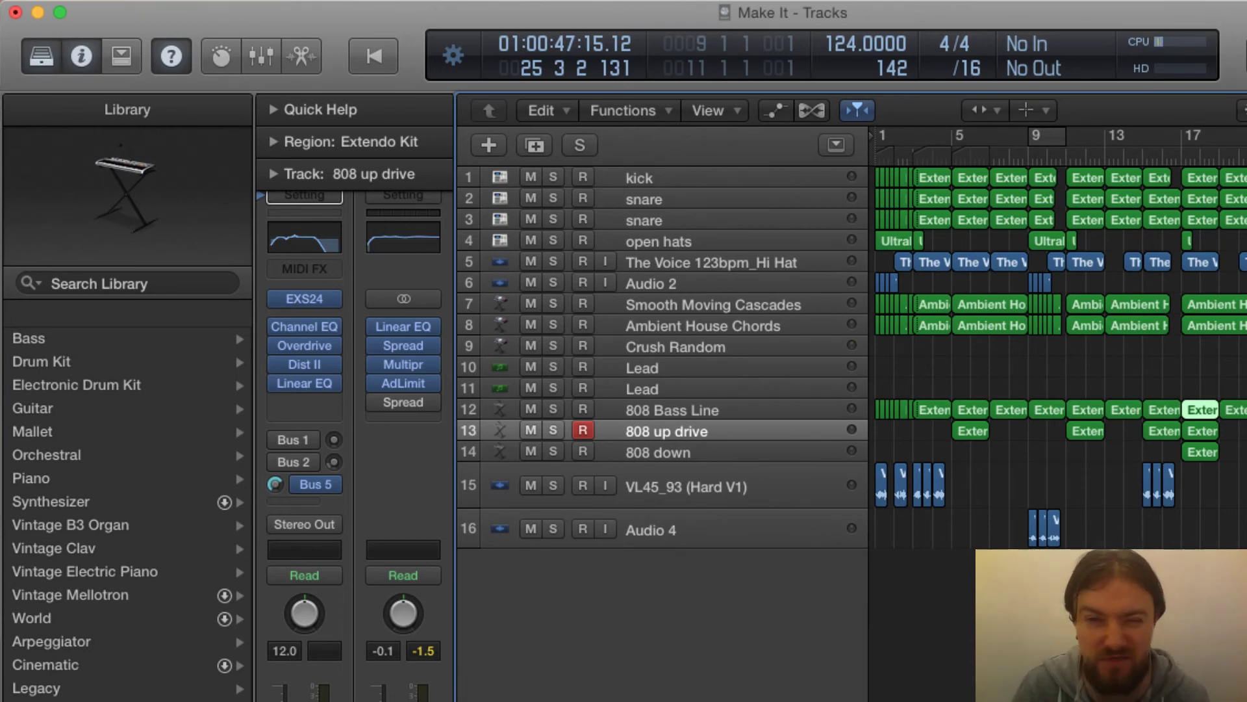
scroll(1057, 338, right, 1)
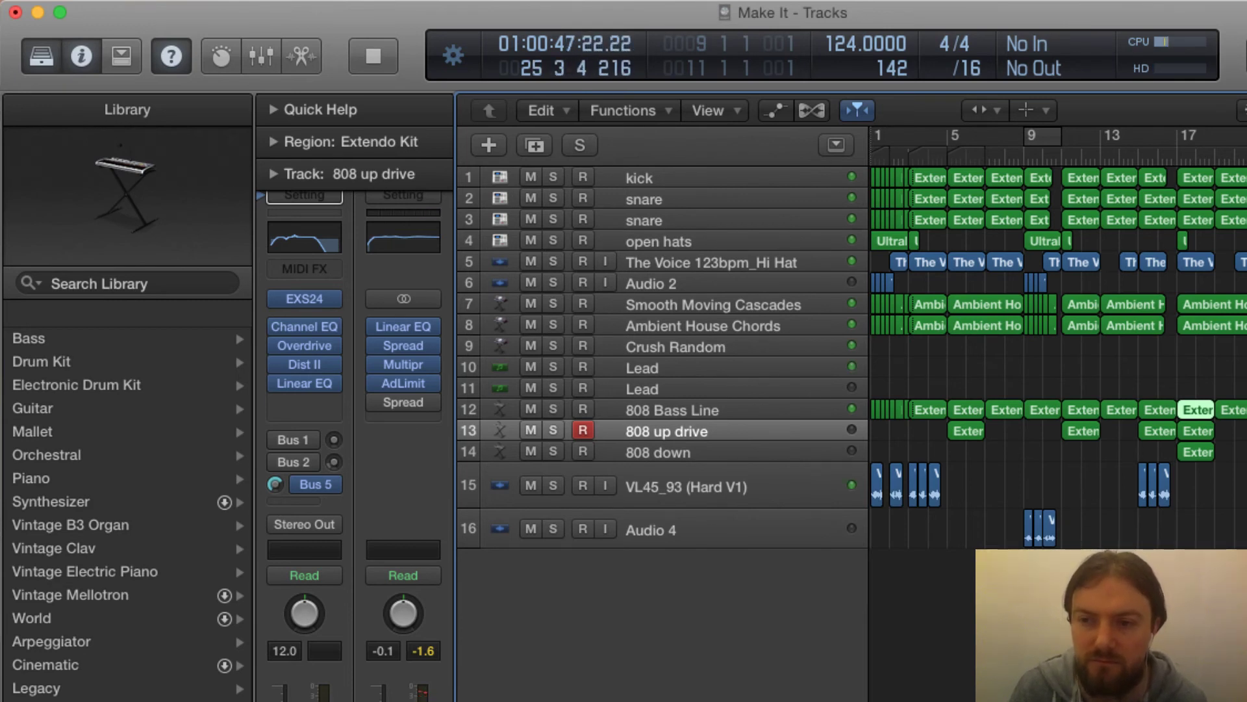
scroll(1058, 337, right, 5)
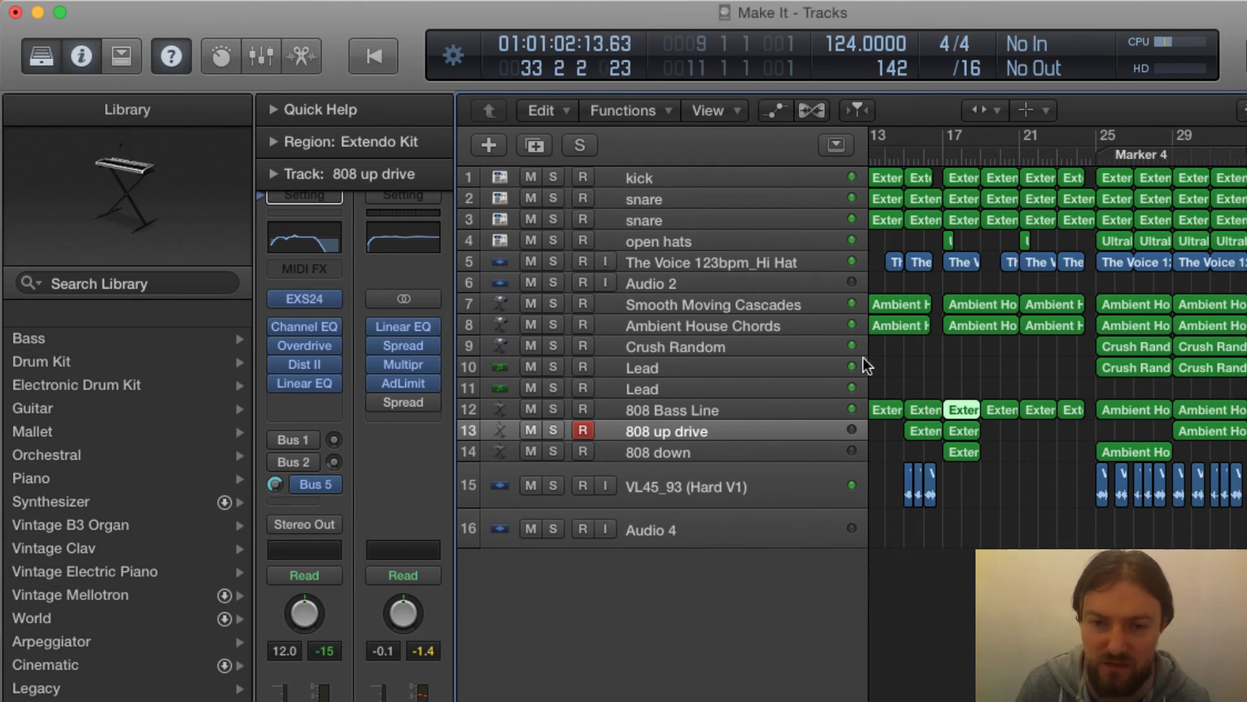
Solo Crush Random and the Lead on track 10, and play both layers from bar 25
click(554, 346)
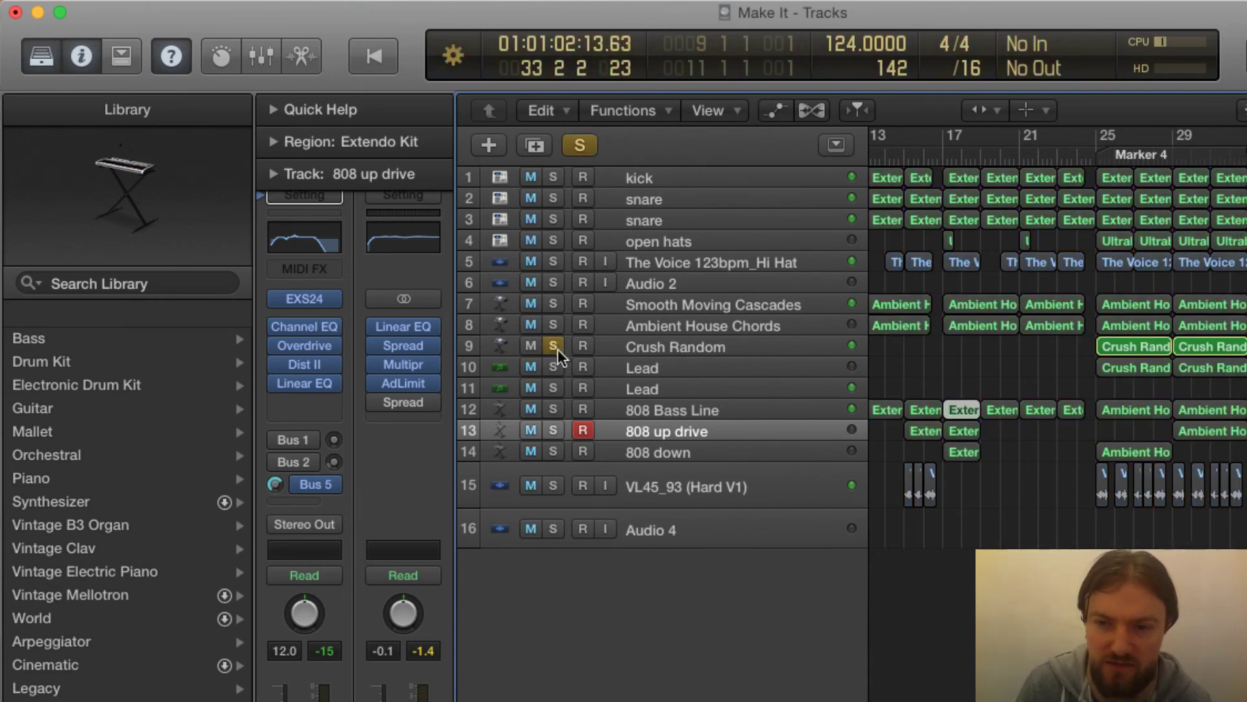
click(553, 367)
click(714, 344)
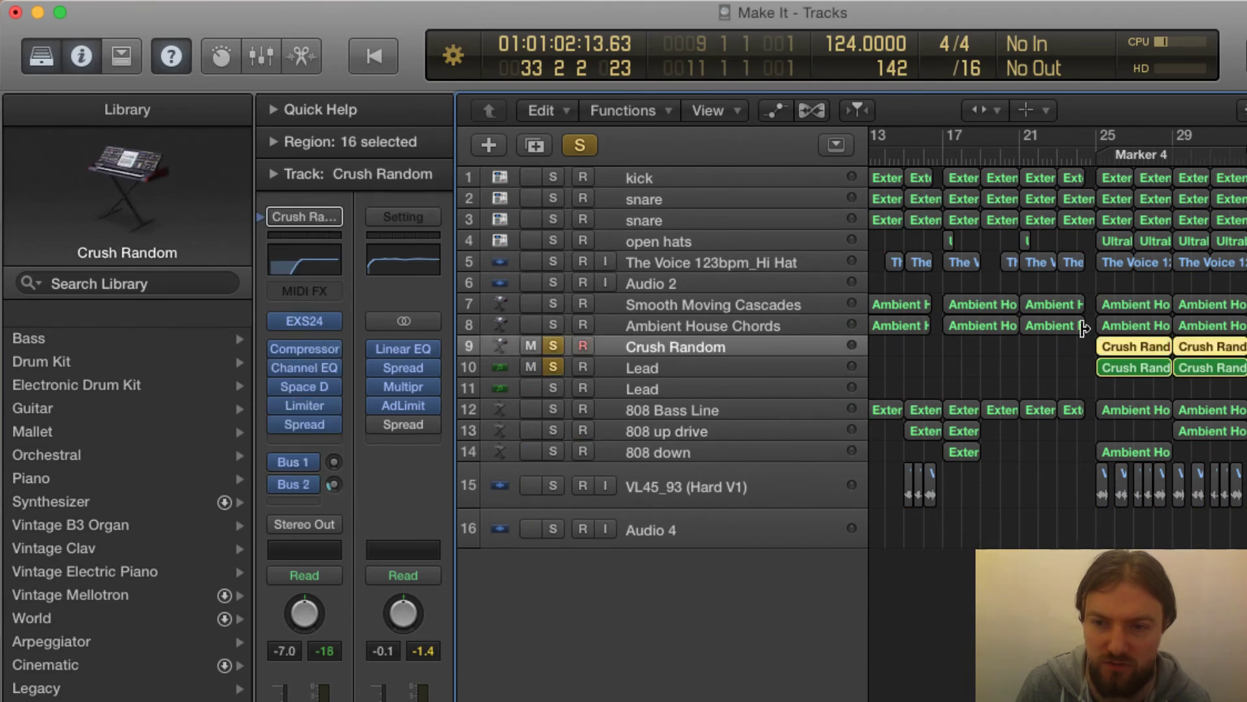
click(1096, 151)
key(space)
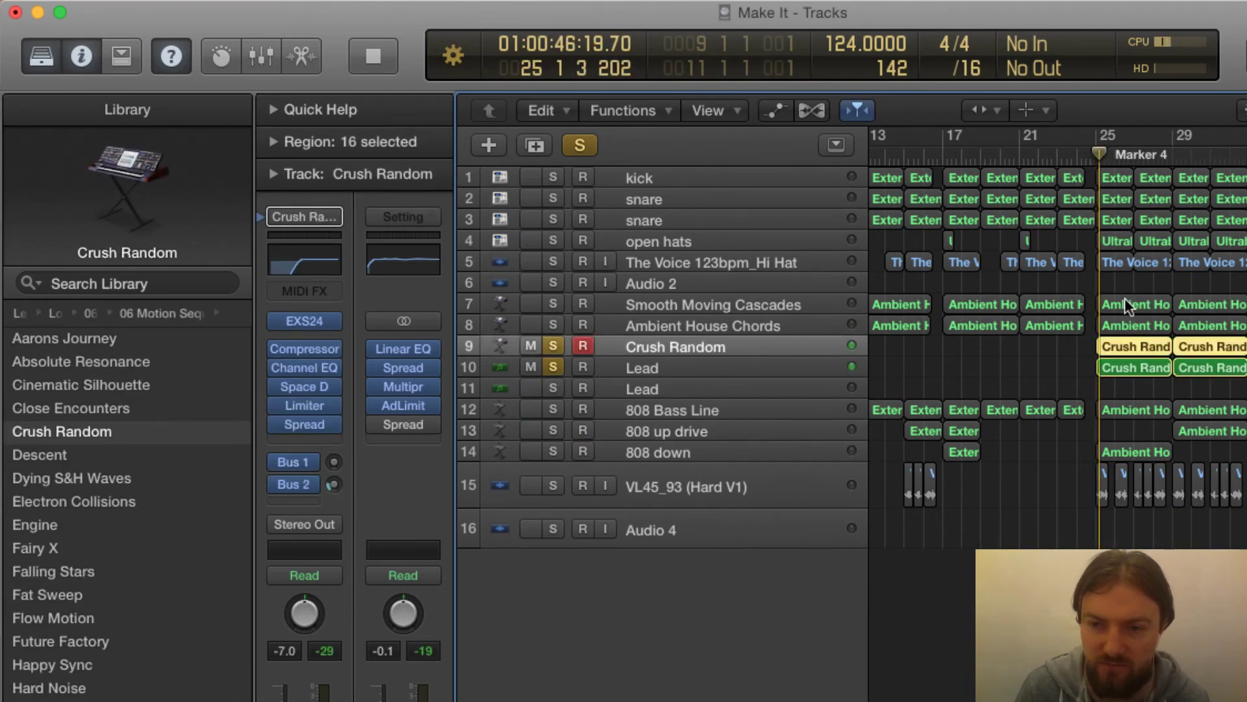
Isolate Crush Random by unsoloing the Lead on track 10, view its notes in the Piano Roll, and stop playback
click(553, 366)
double_click(1144, 344)
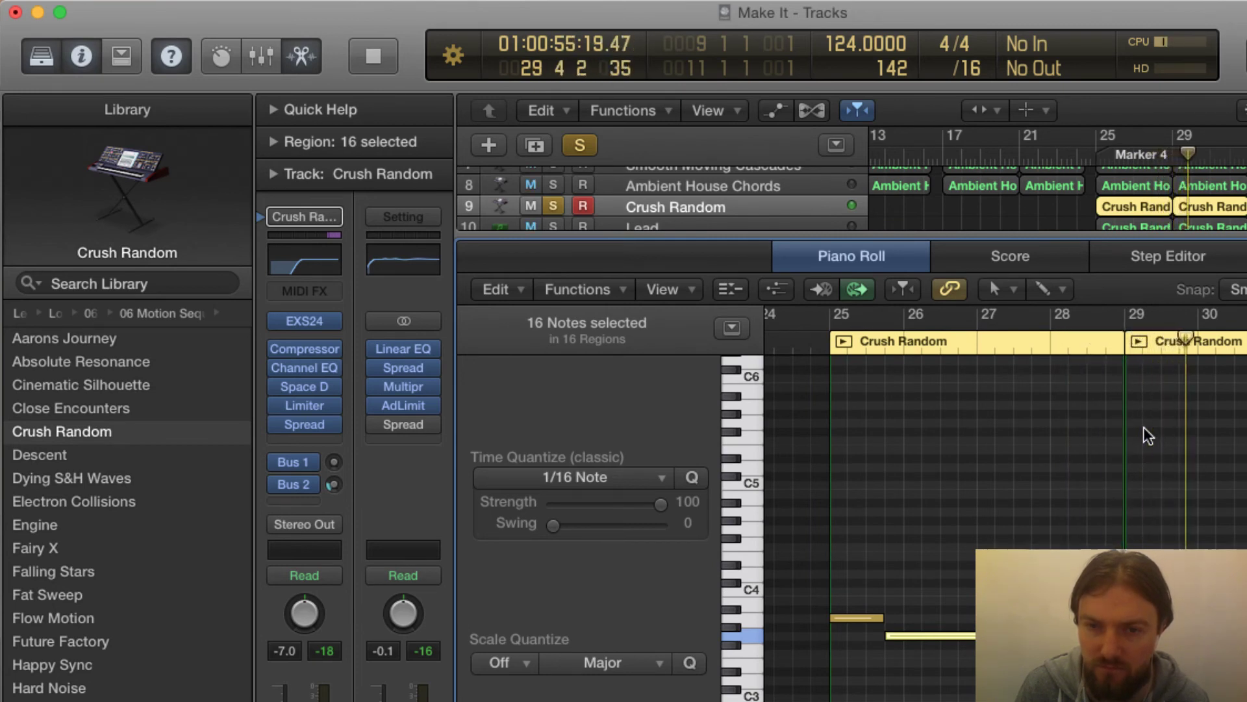
key(space)
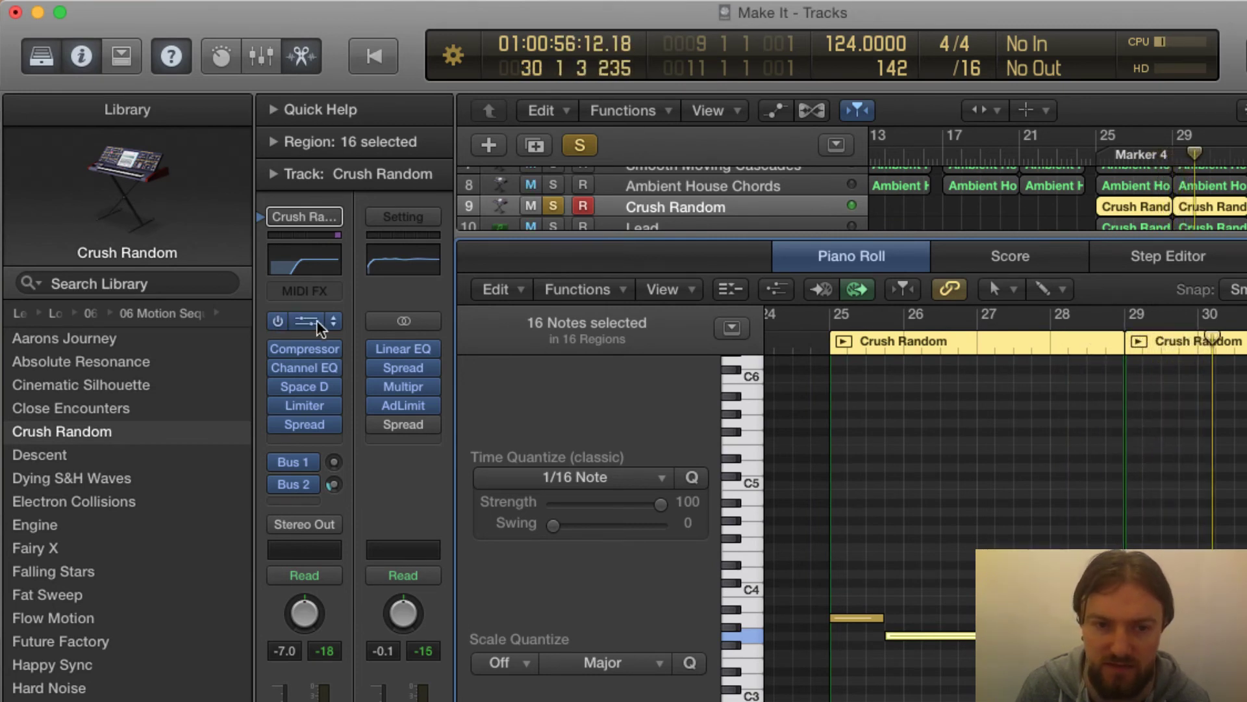
View Crush Random's EXS24 instrument settings, close the instrument, and return to the full track view
click(313, 321)
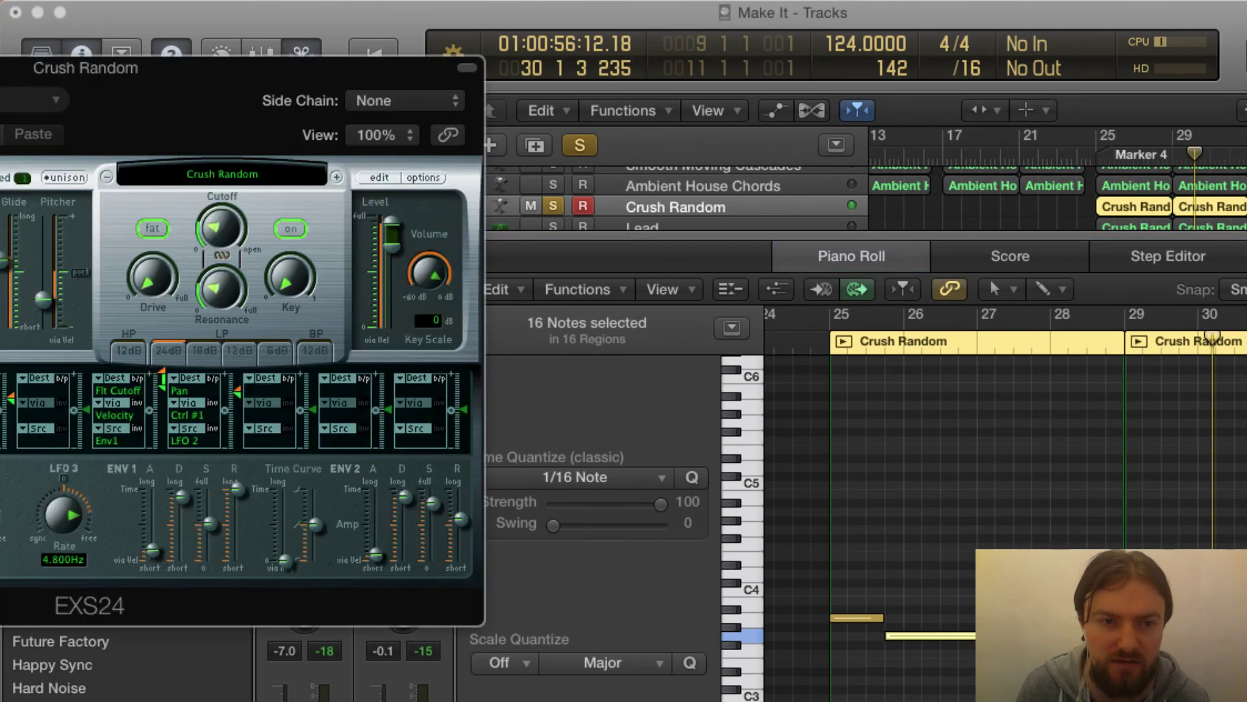
drag(4, 60, 906, 256)
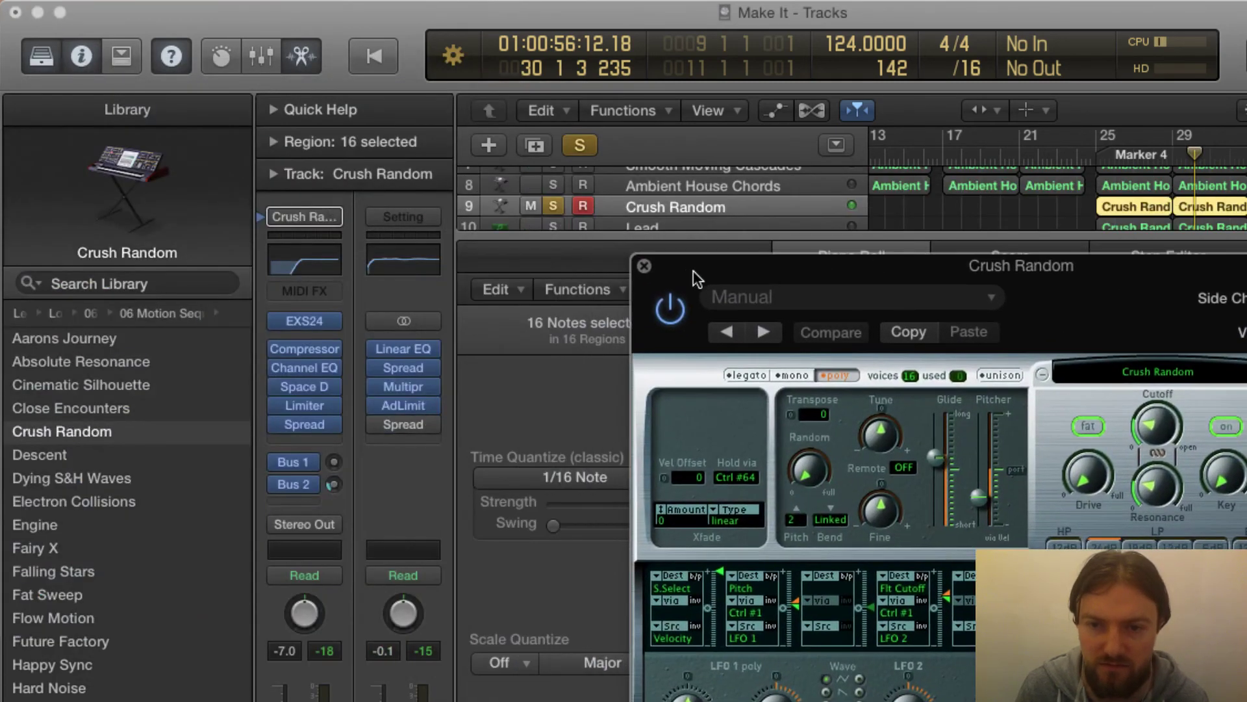
click(646, 266)
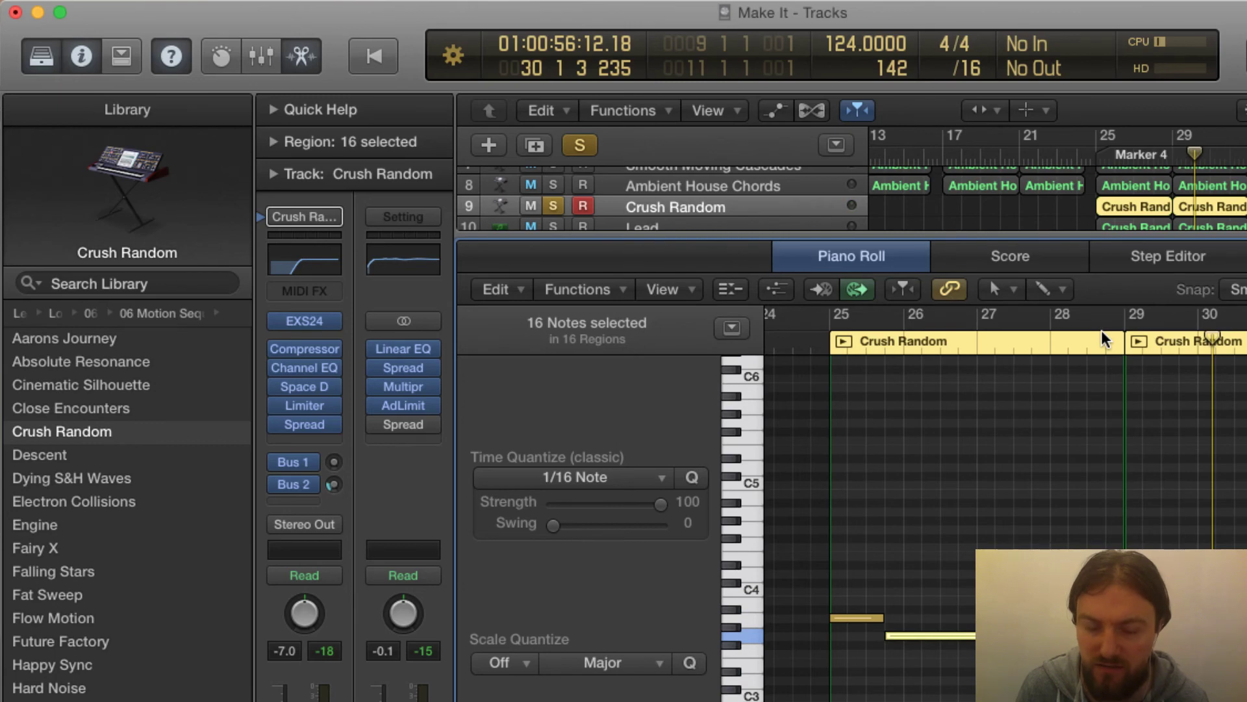
key(x)
key(x)
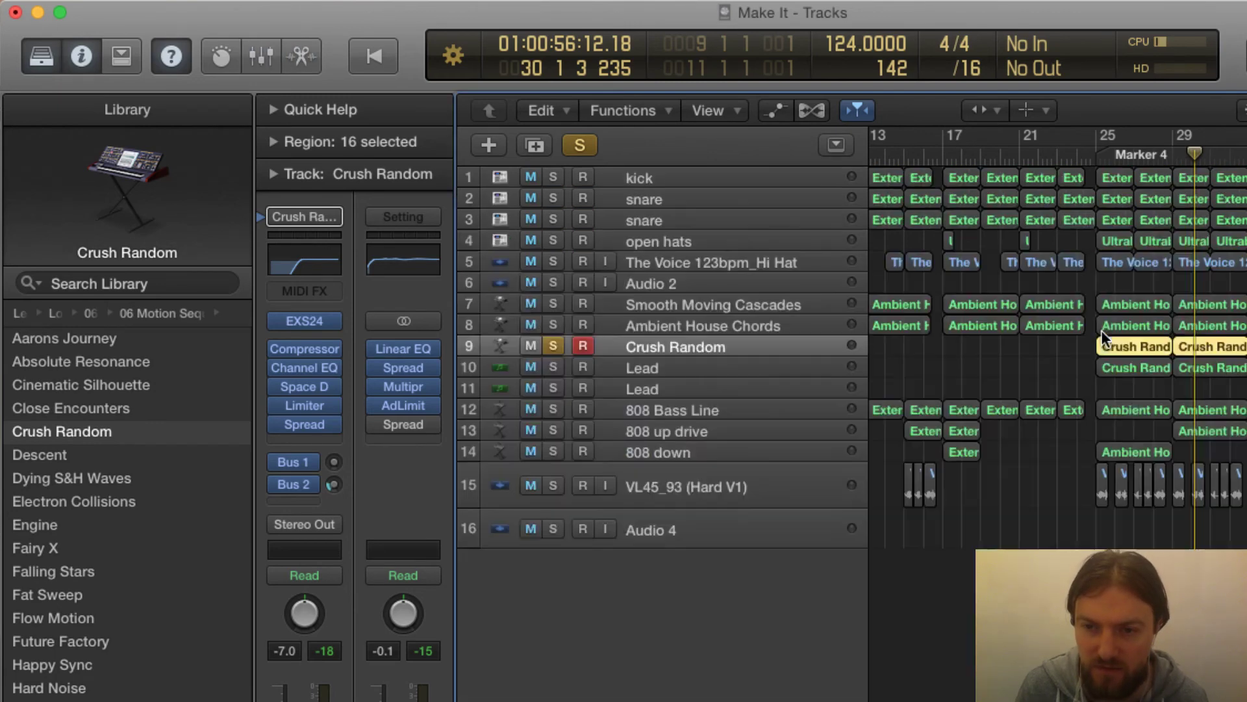
Play Crush Random with the Lead on track 10 from bar 25, and view that Lead track's bar 29 region in the Piano Roll
click(554, 367)
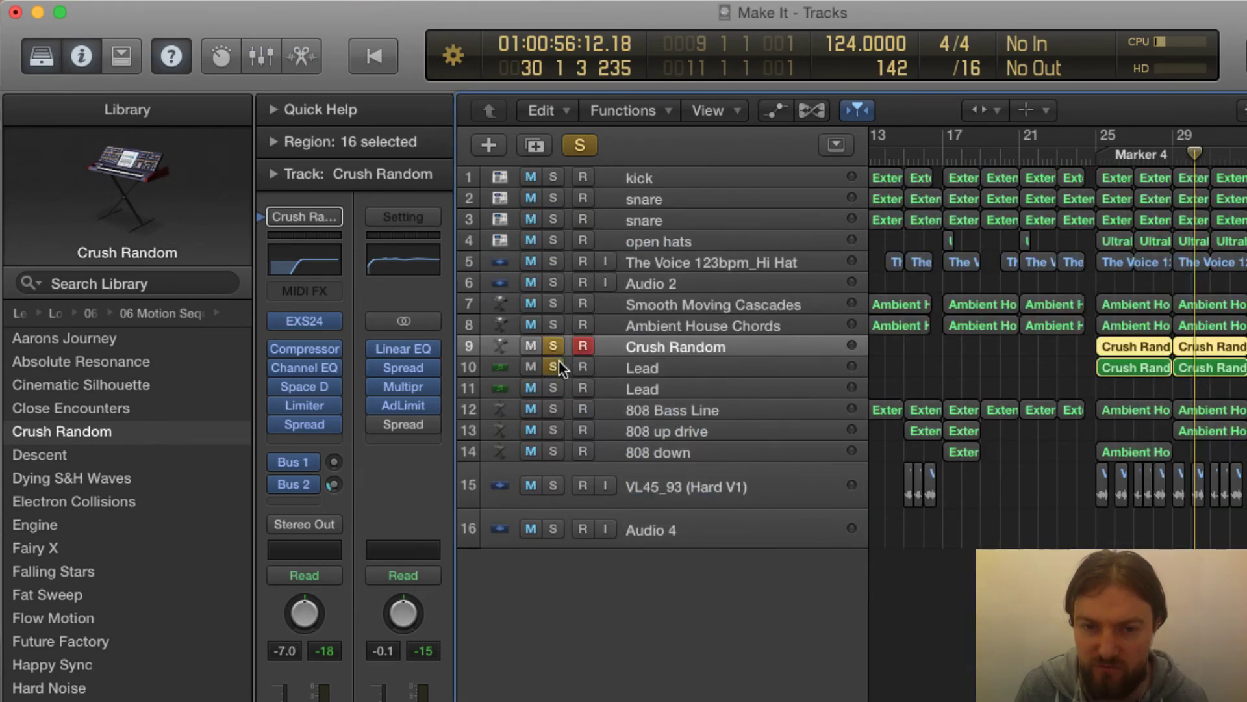
double_click(1098, 151)
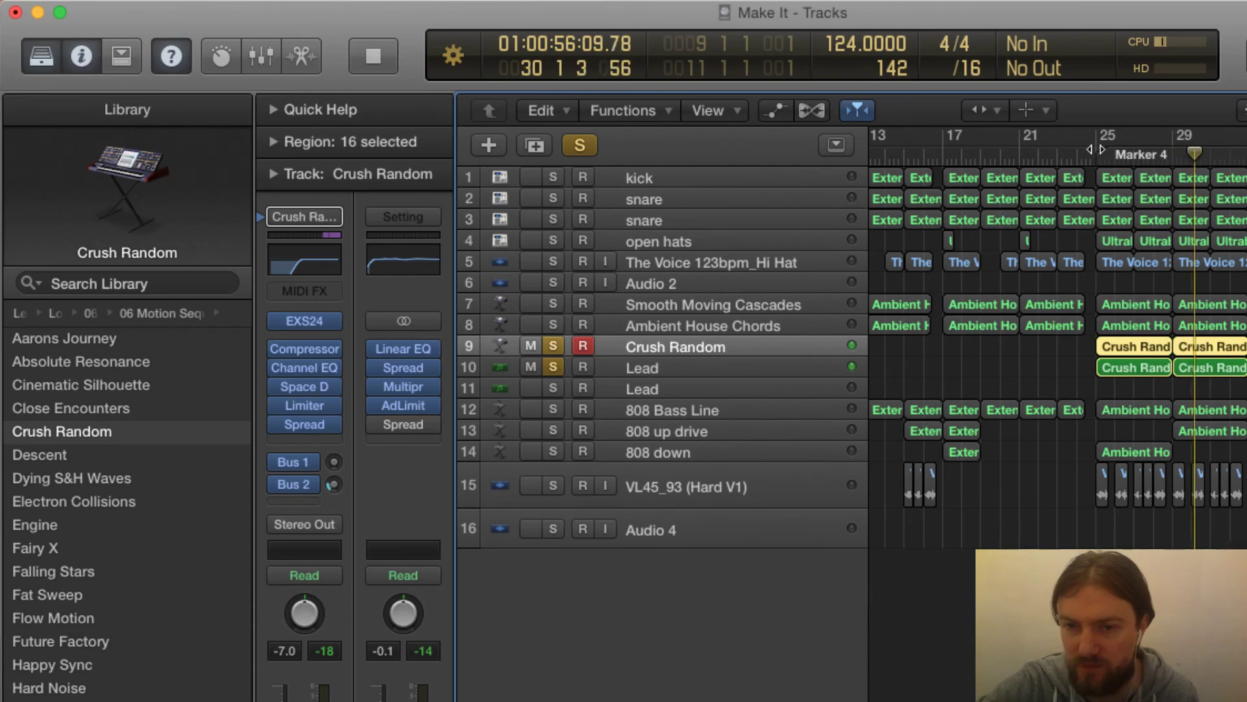
click(1196, 368)
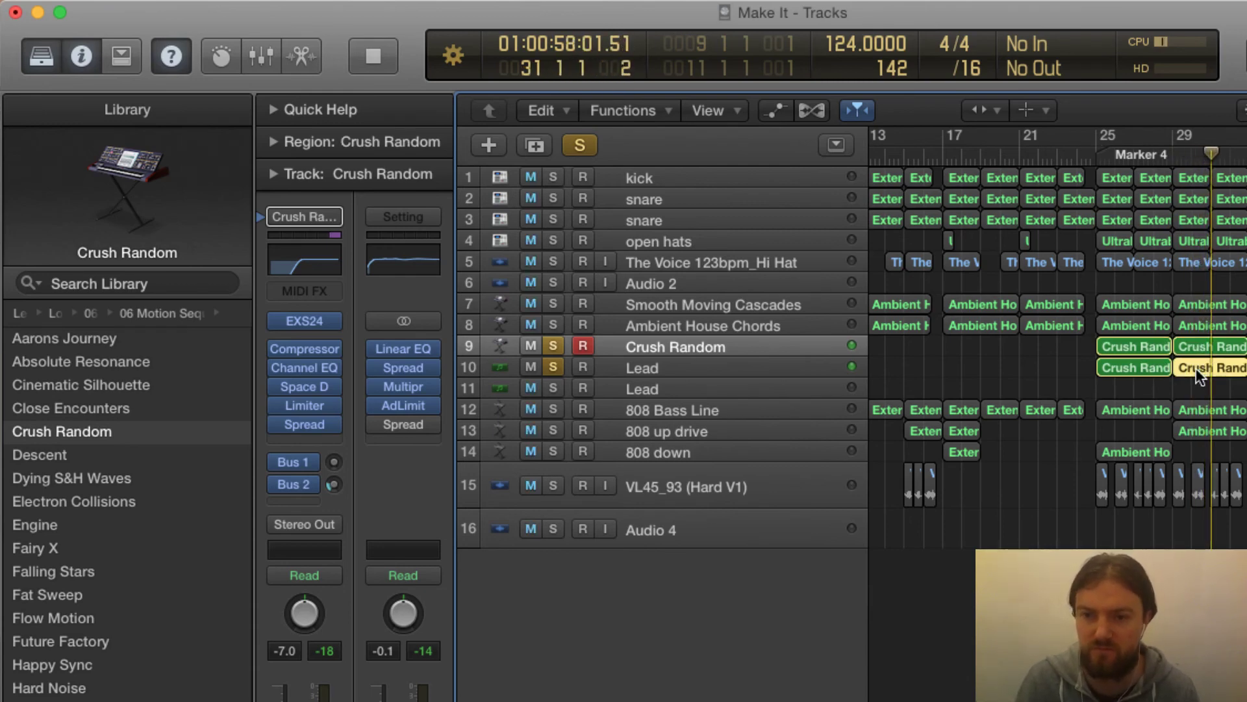
double_click(1196, 368)
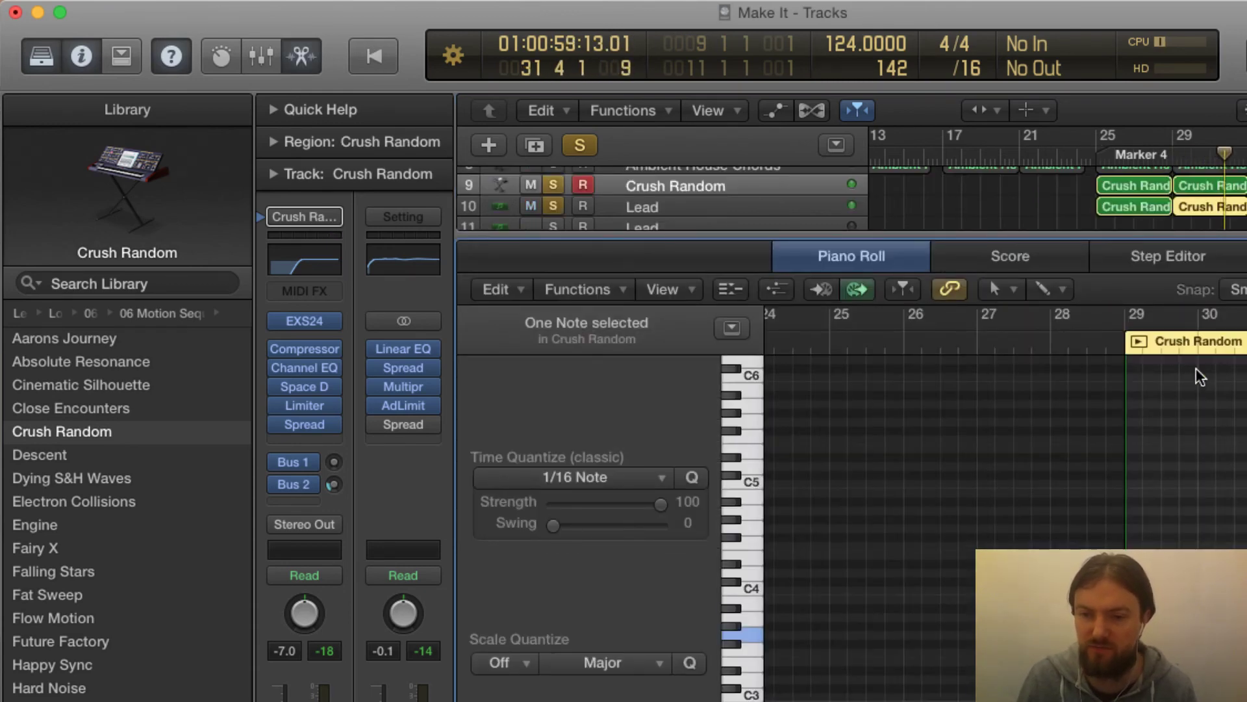
key(x)
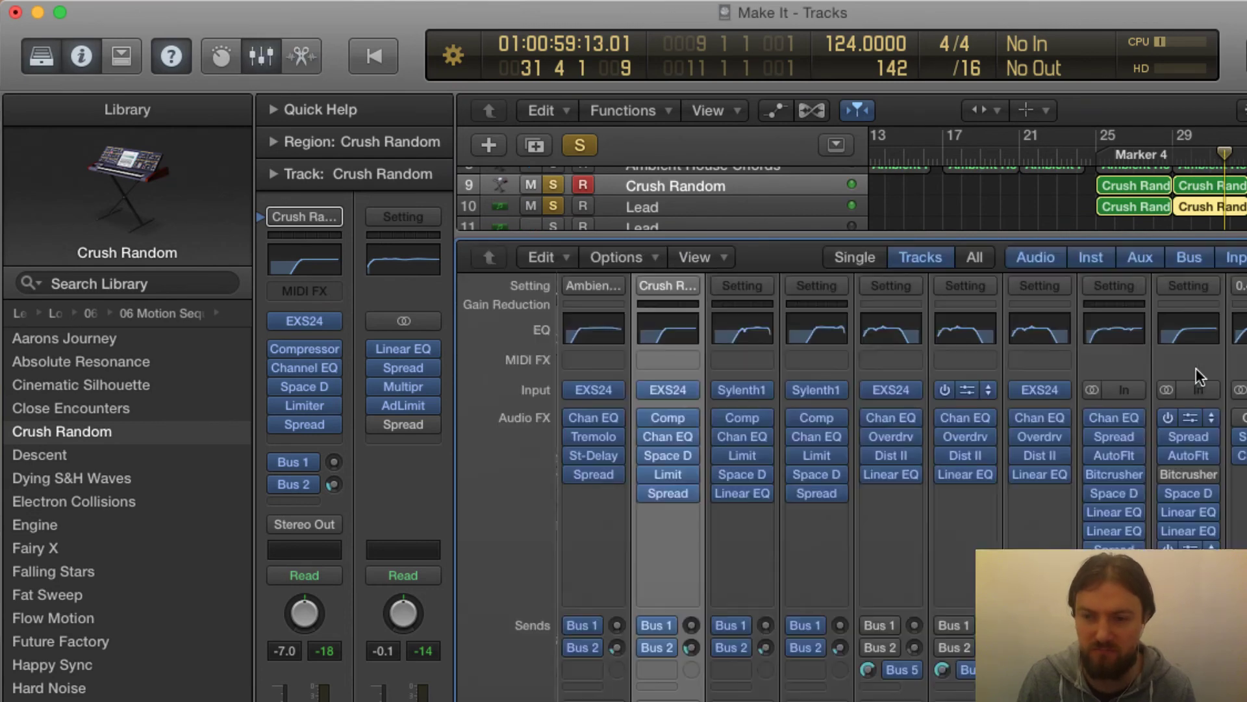
key(x)
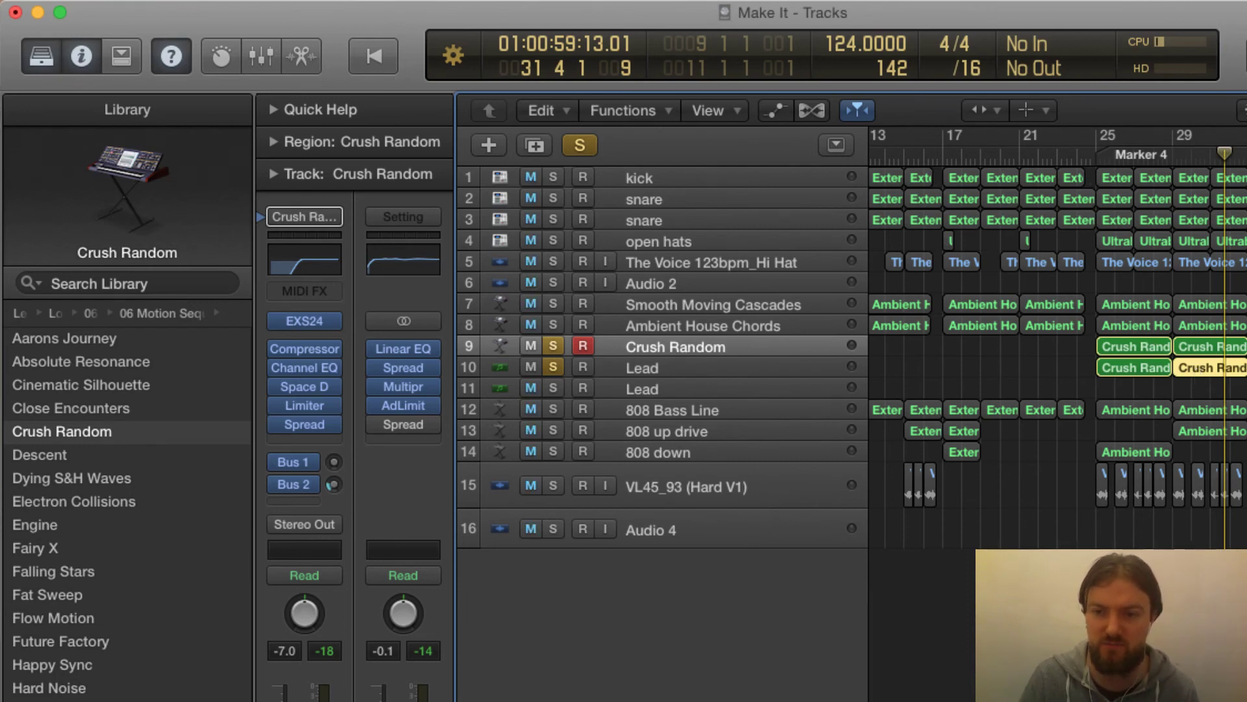
Solo only the Lead on track 11 and play it briefly
click(554, 387)
click(555, 367)
click(554, 347)
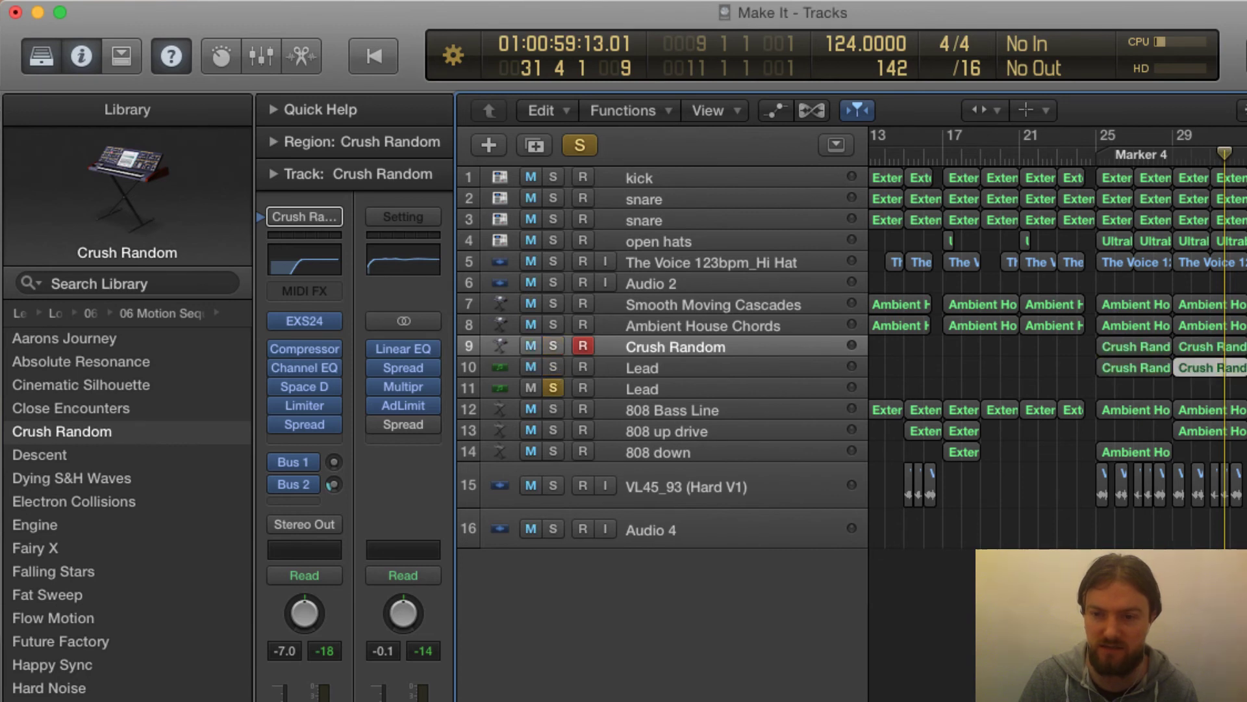
key(space)
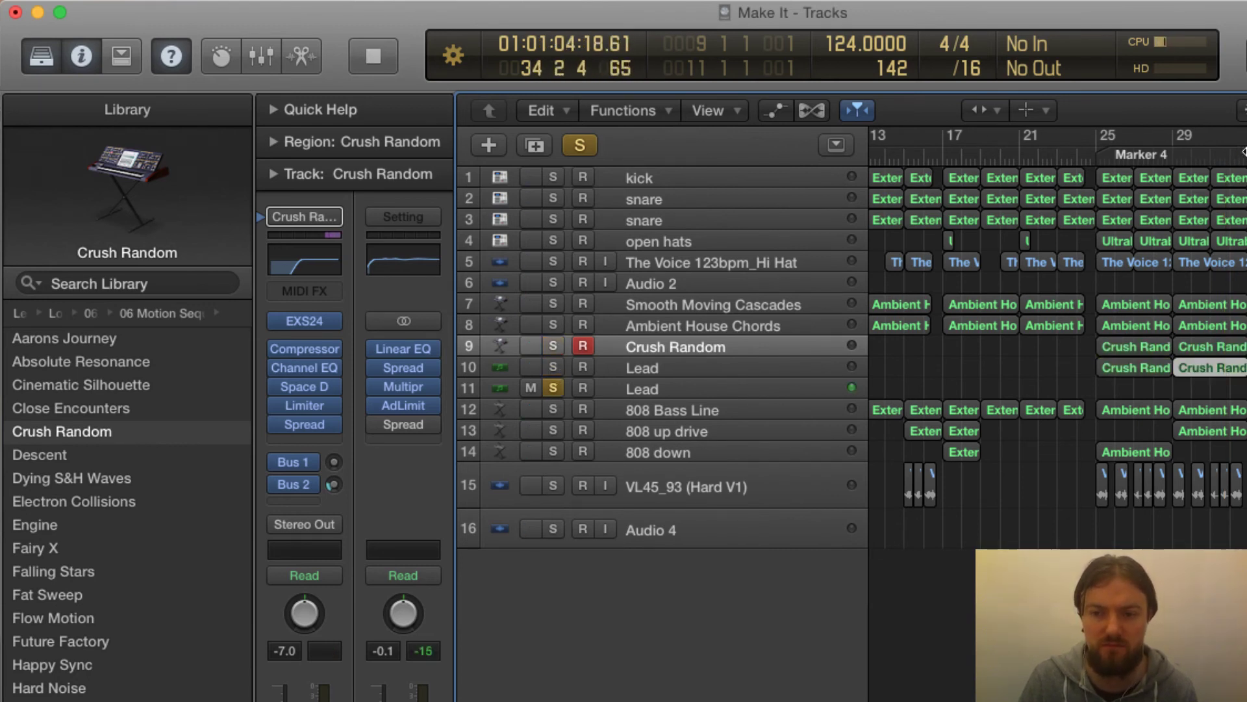
key(space)
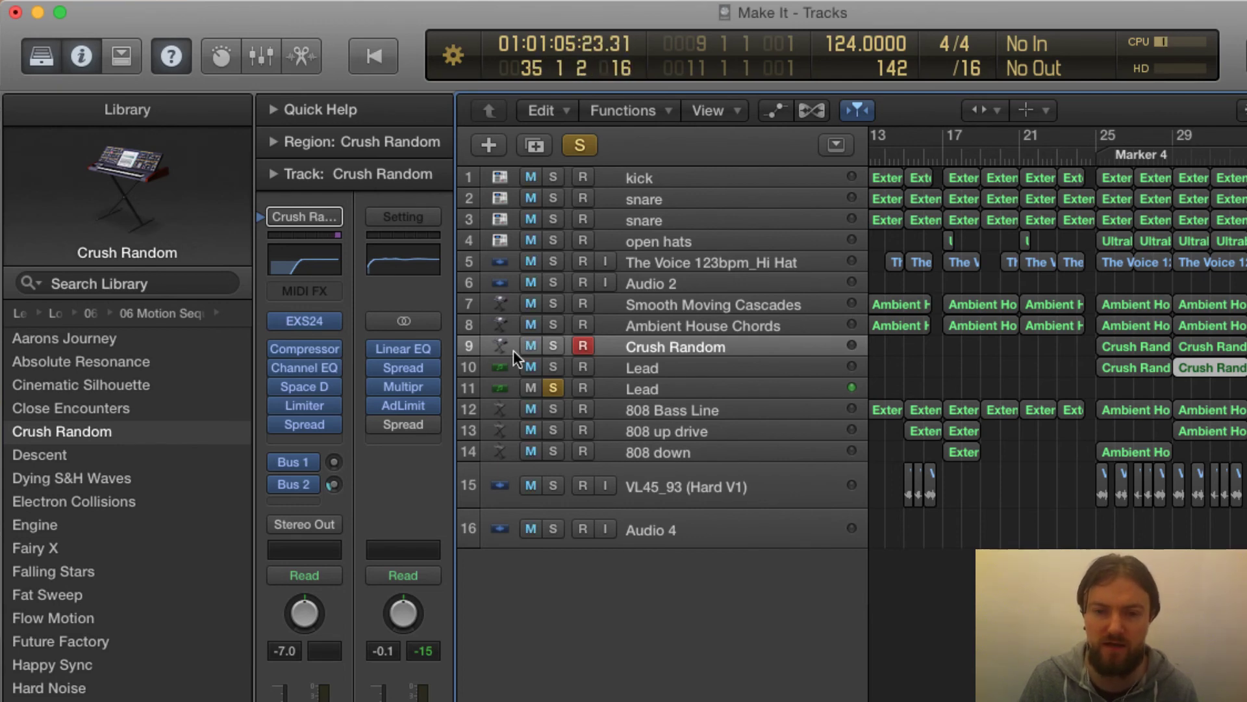
Clear the solos and play the full mix from bar 25, briefly toggling the solo of the Lead on track 11
click(559, 388)
click(556, 366)
click(559, 346)
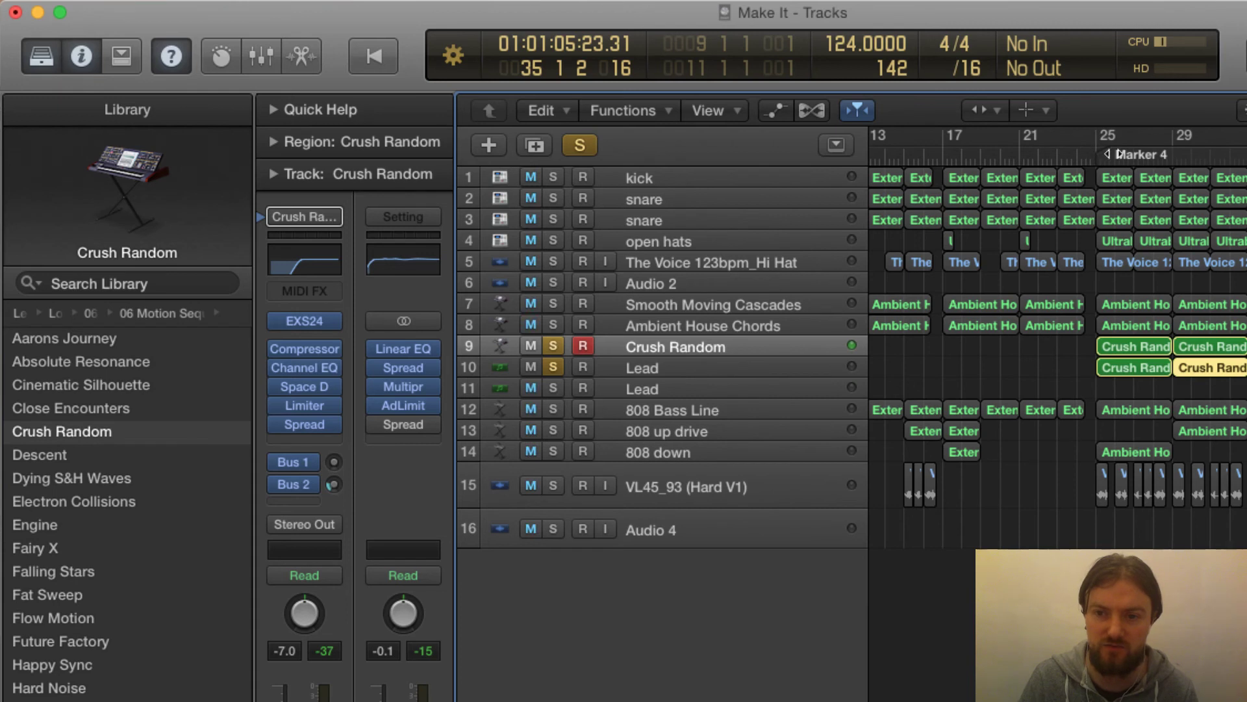
click(579, 145)
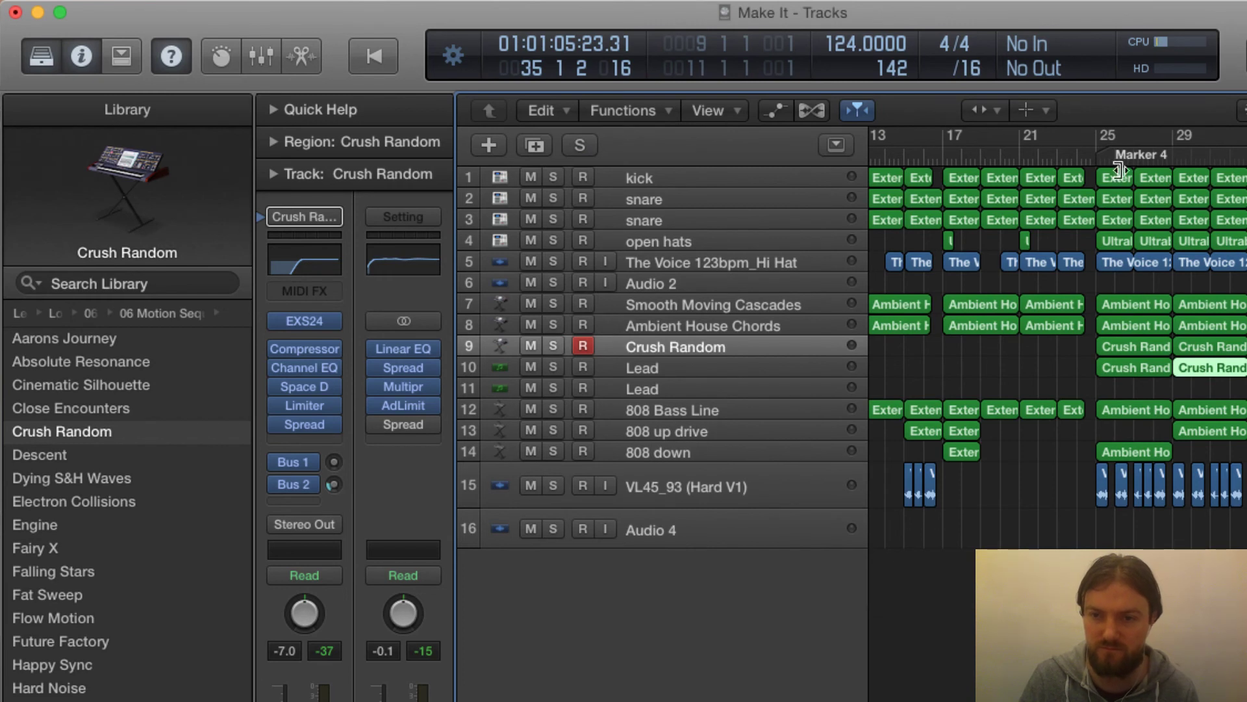
click(1097, 153)
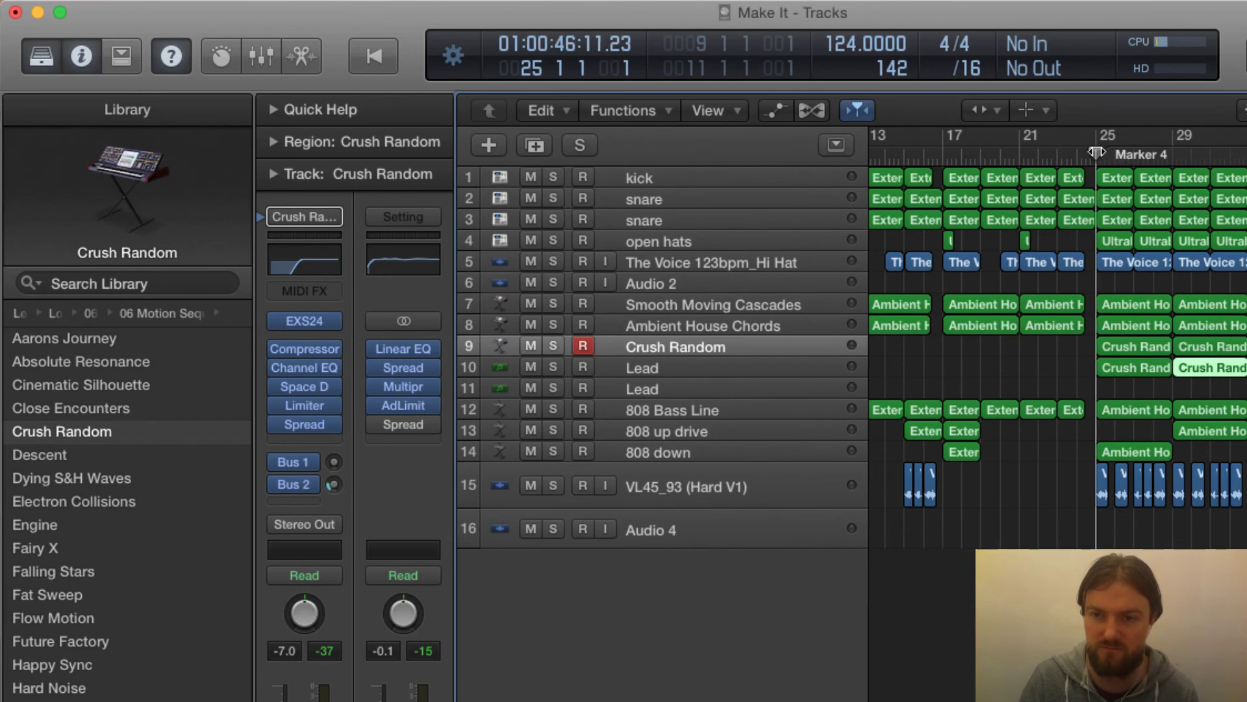
key(space)
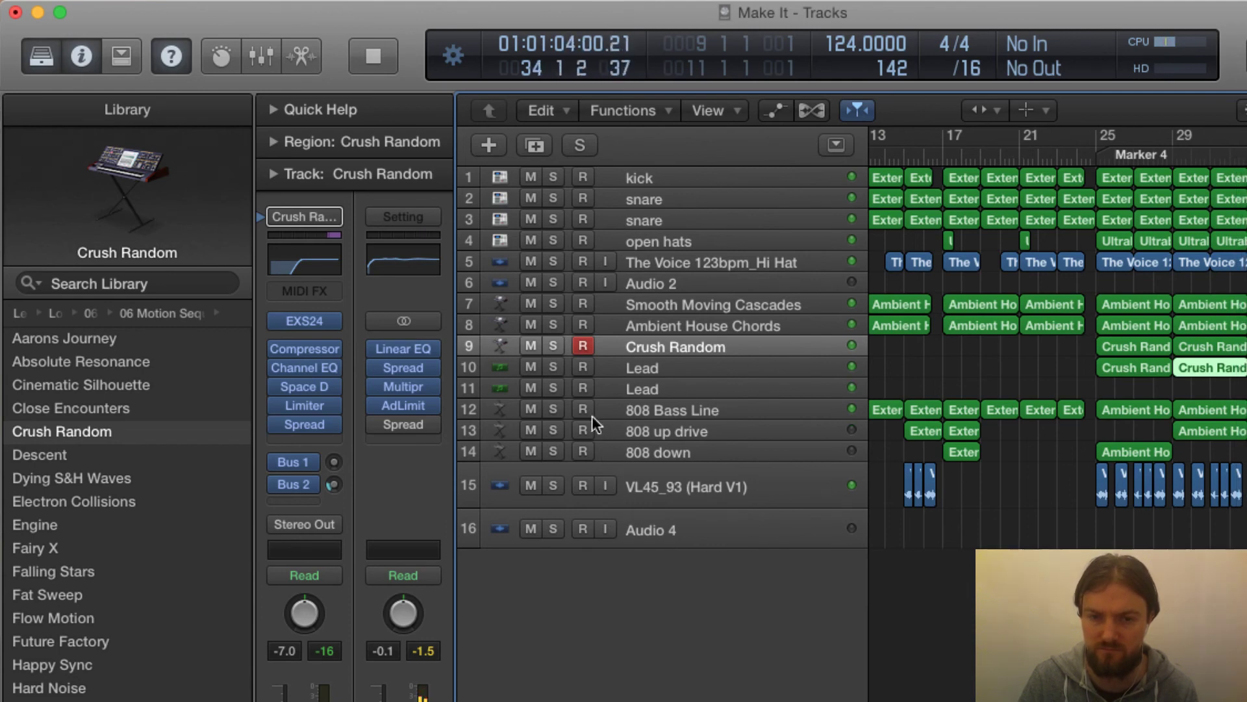
click(553, 387)
click(554, 388)
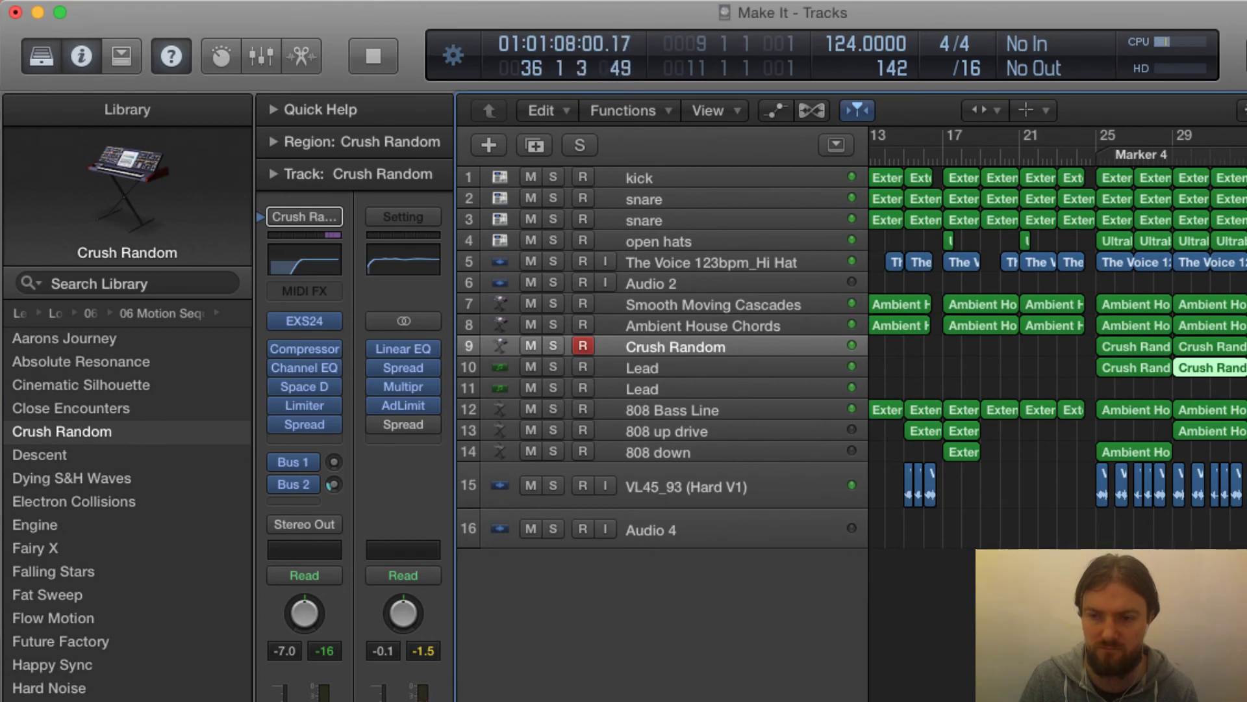
View the track 11 Lead region at bar 37 in the Piano Roll, stop playback, and return to the full track view
click(1244, 388)
key(e)
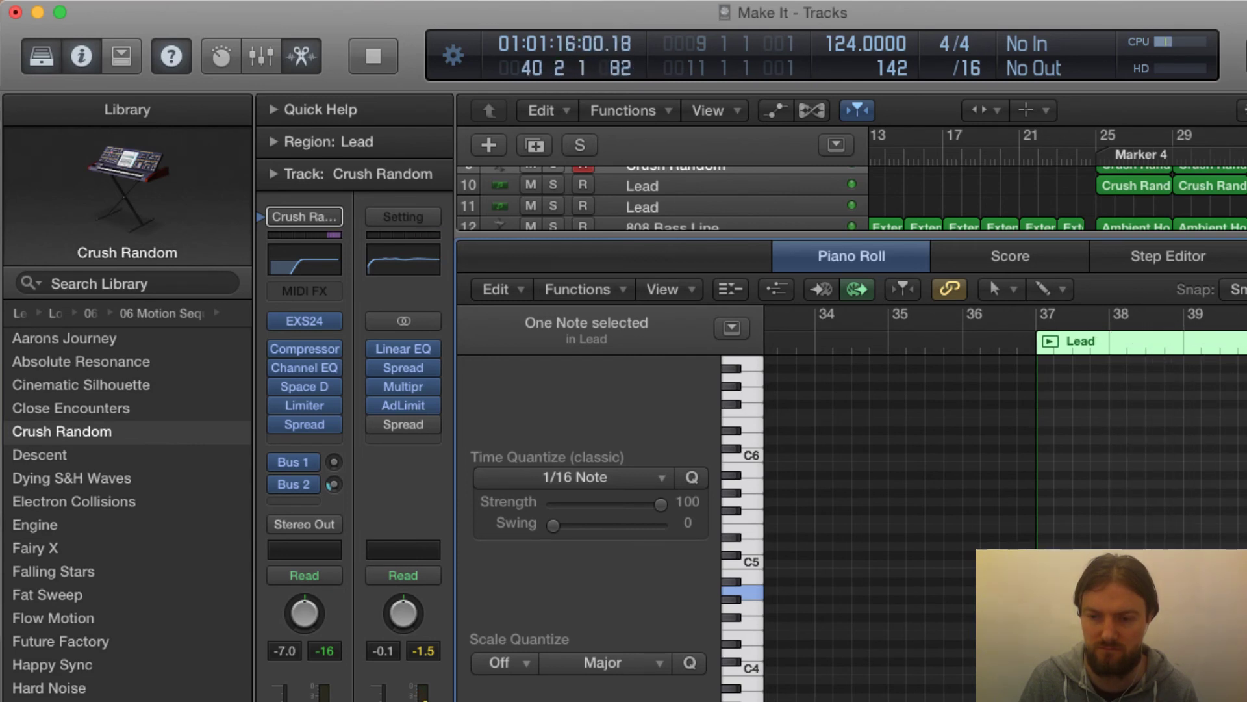
key(space)
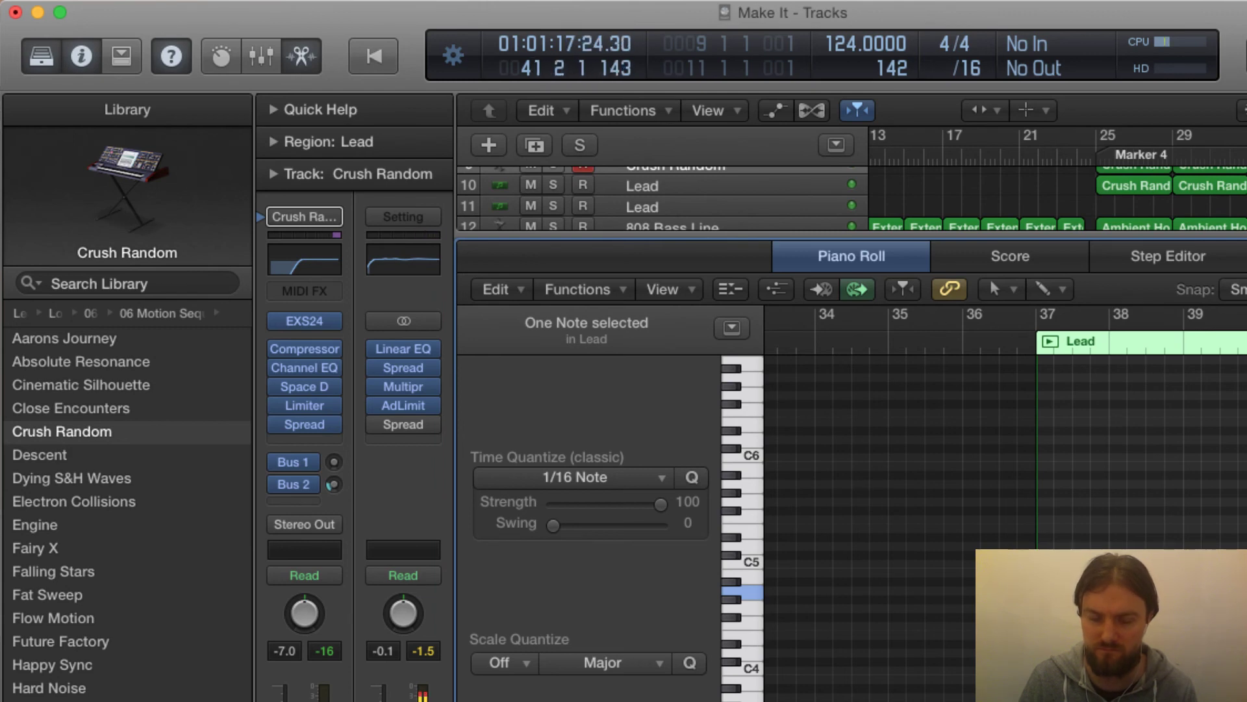
key(x)
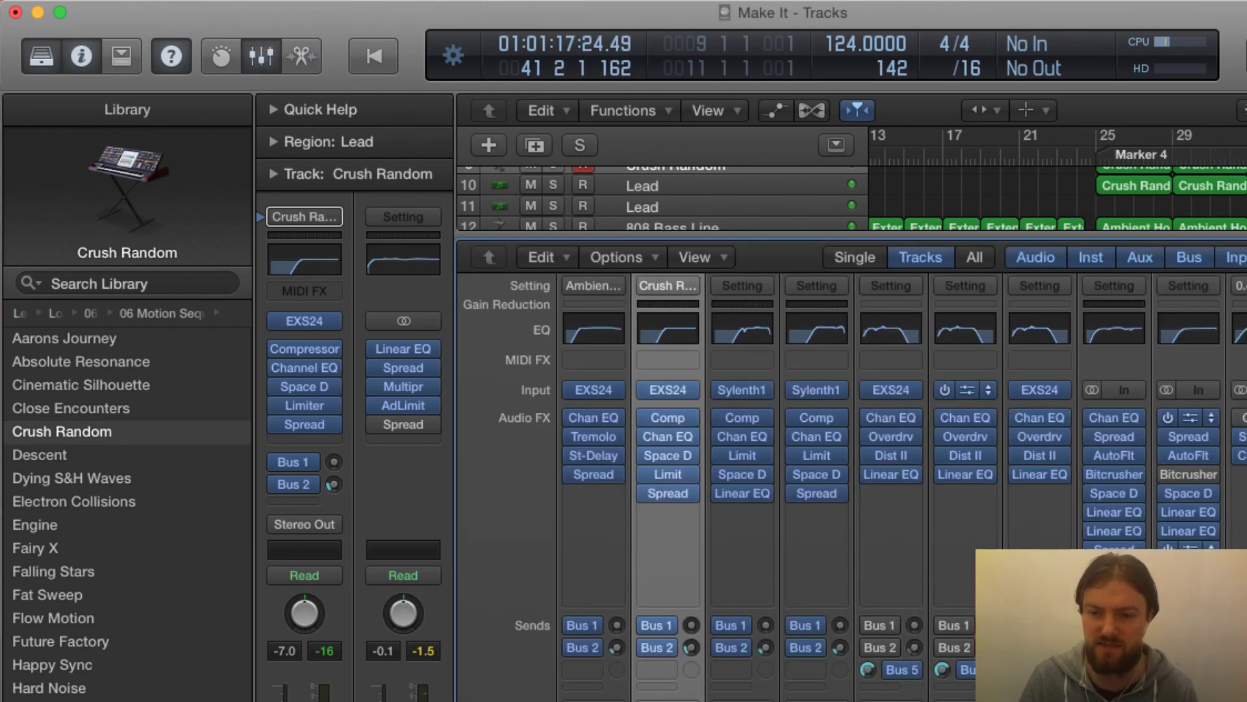
key(x)
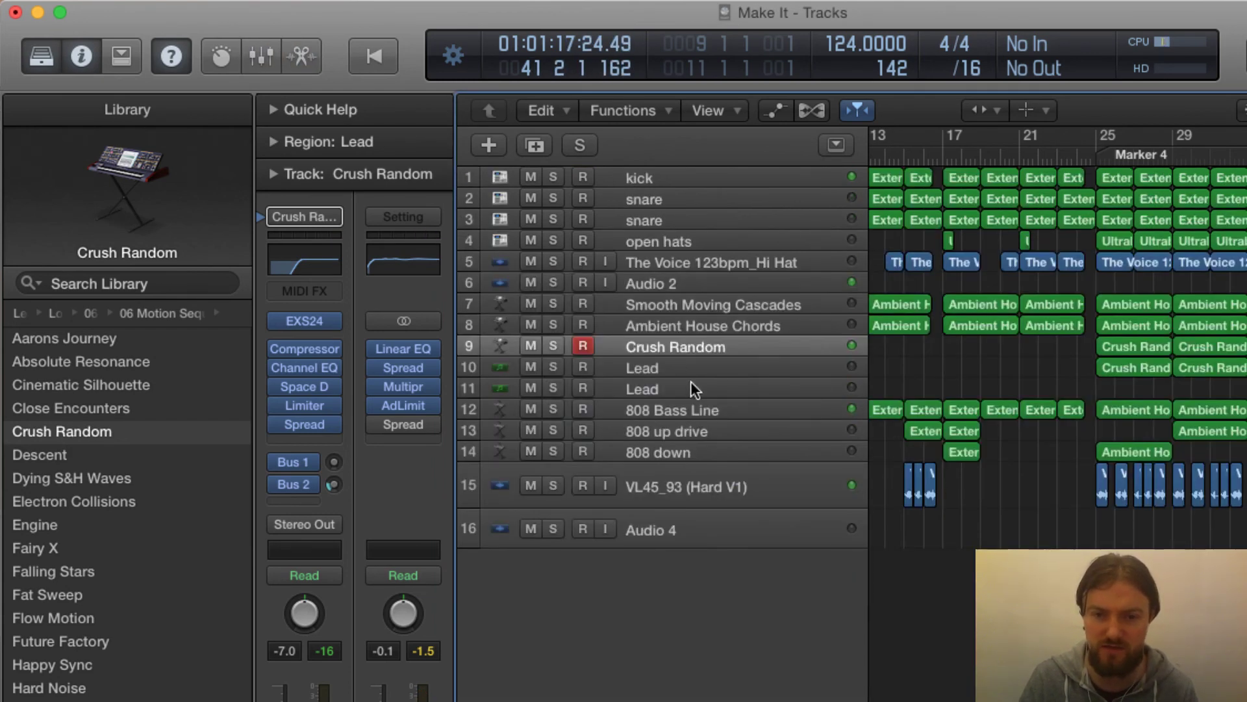
Examine the Channel EQ and Sylenth1 settings of the Lead on track 11, and close both plug-ins
click(691, 388)
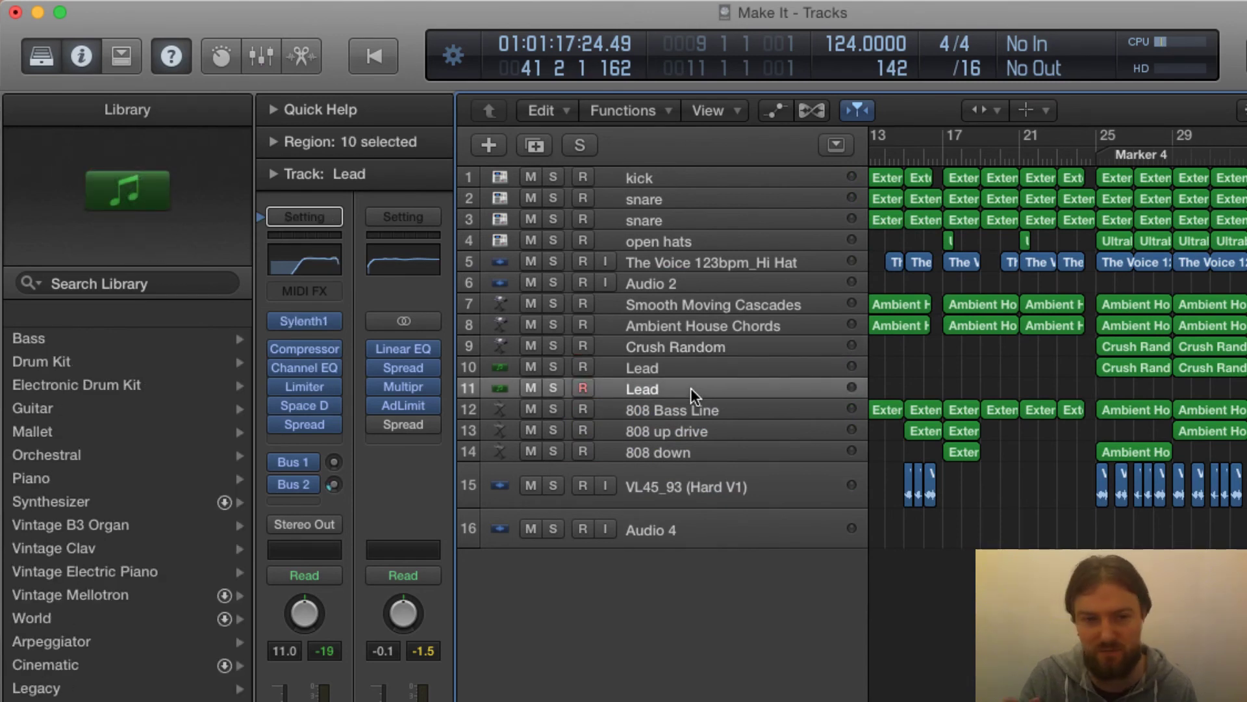
click(311, 268)
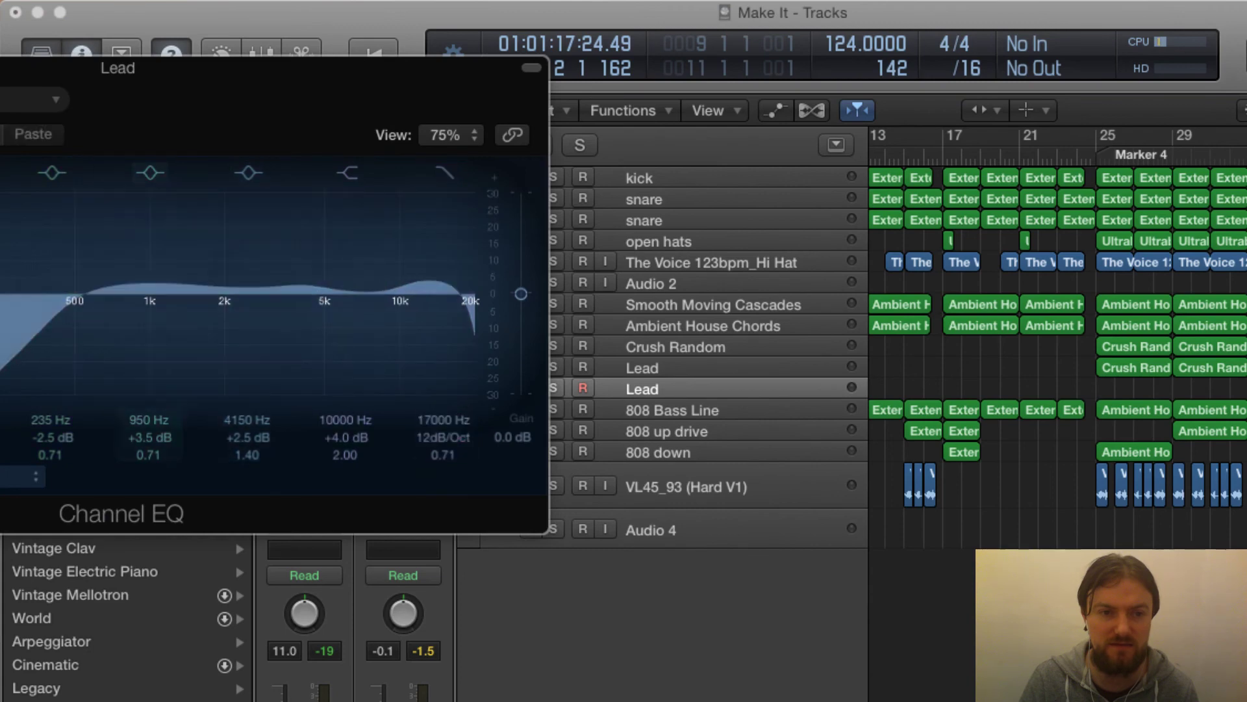
drag(26, 104, 793, 157)
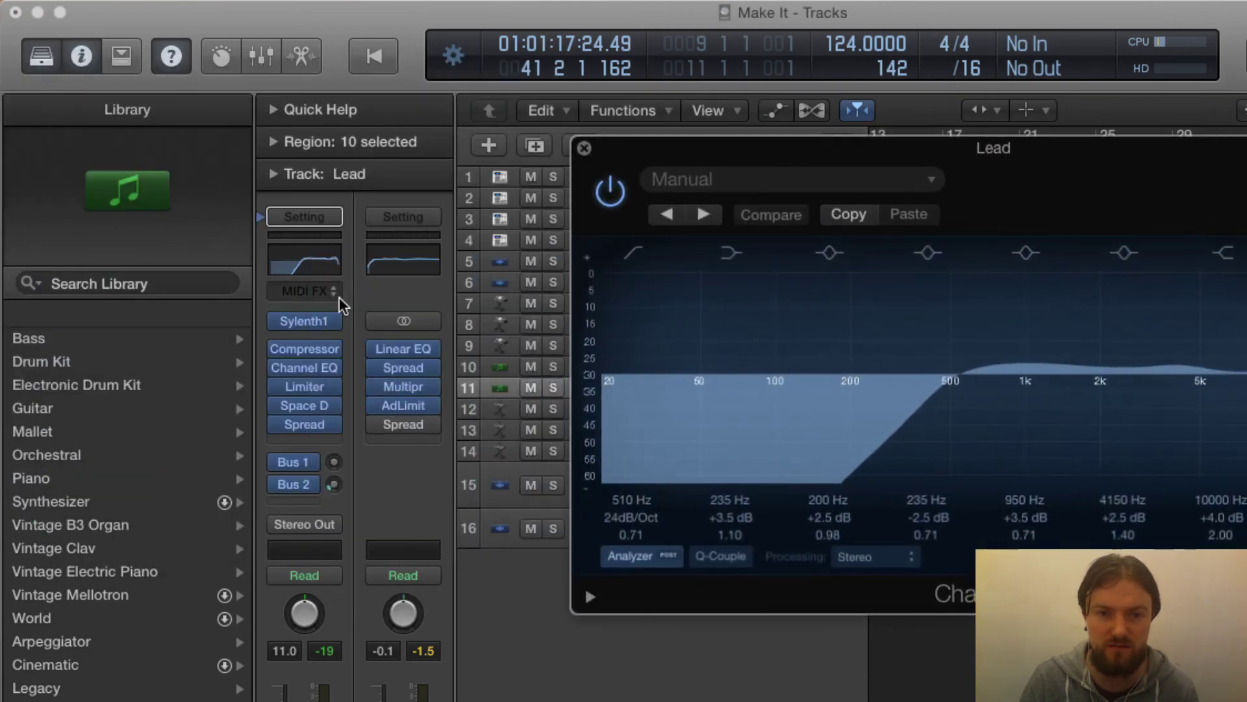
click(300, 321)
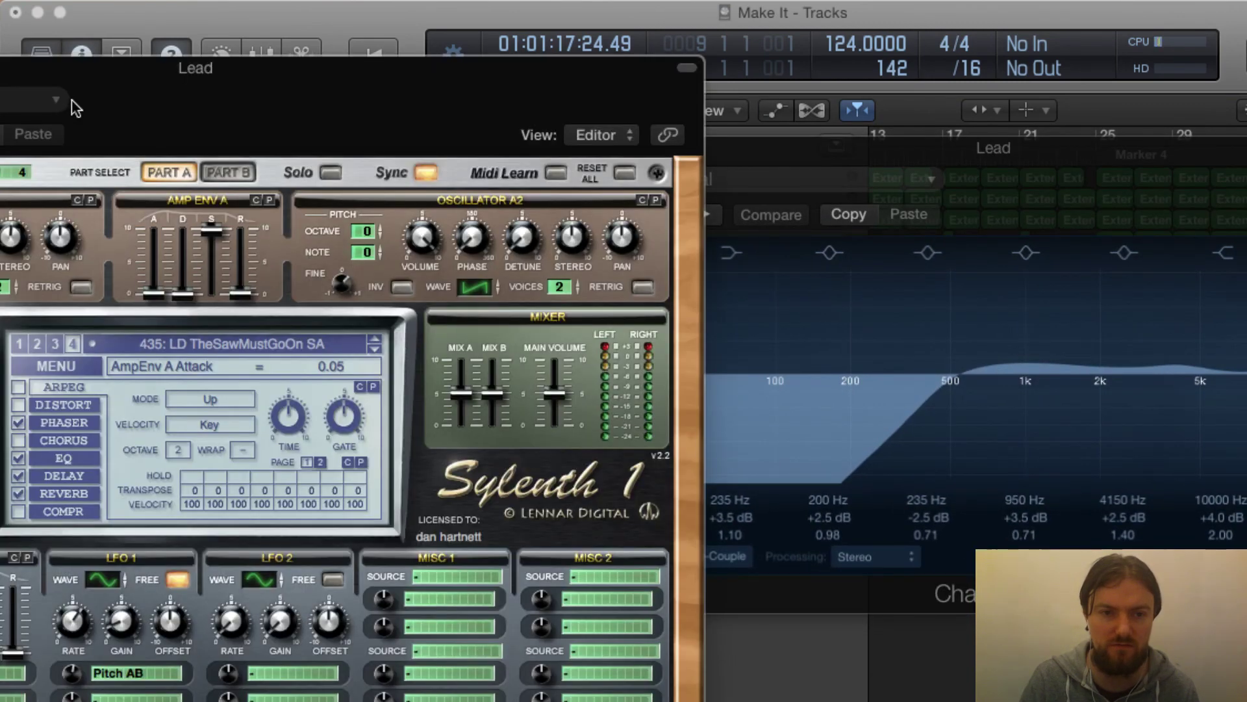
drag(72, 101, 818, 107)
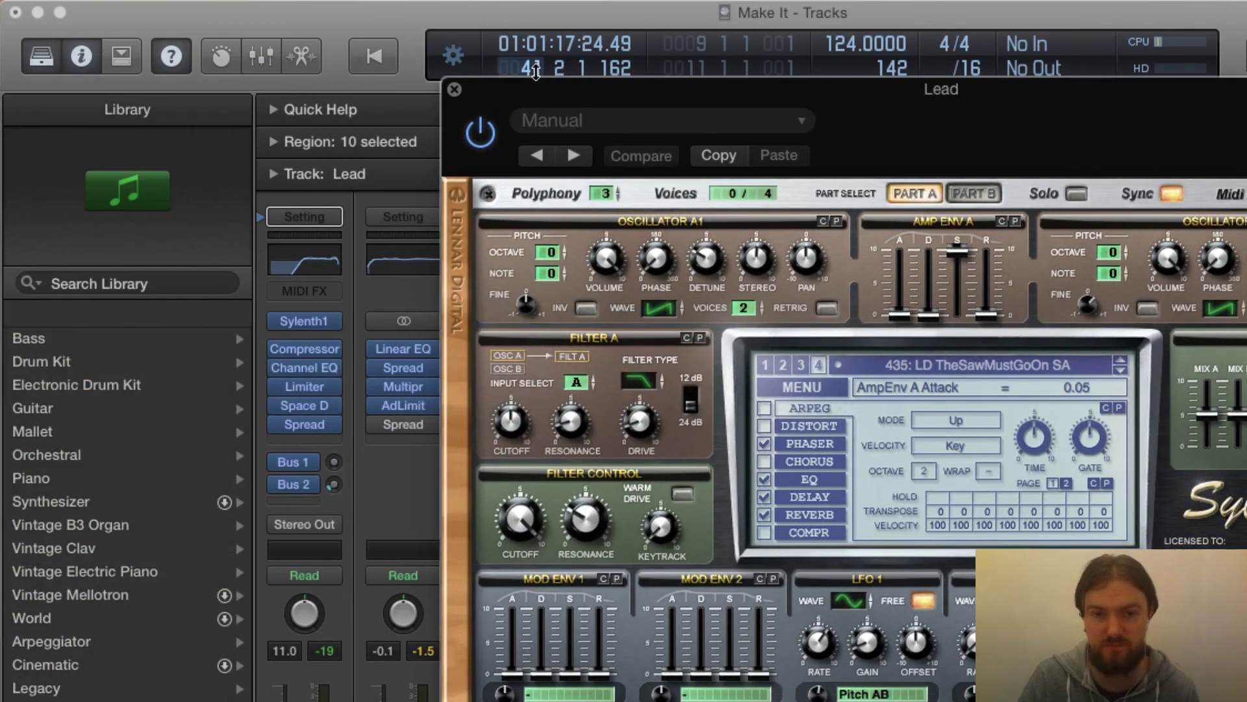
click(455, 89)
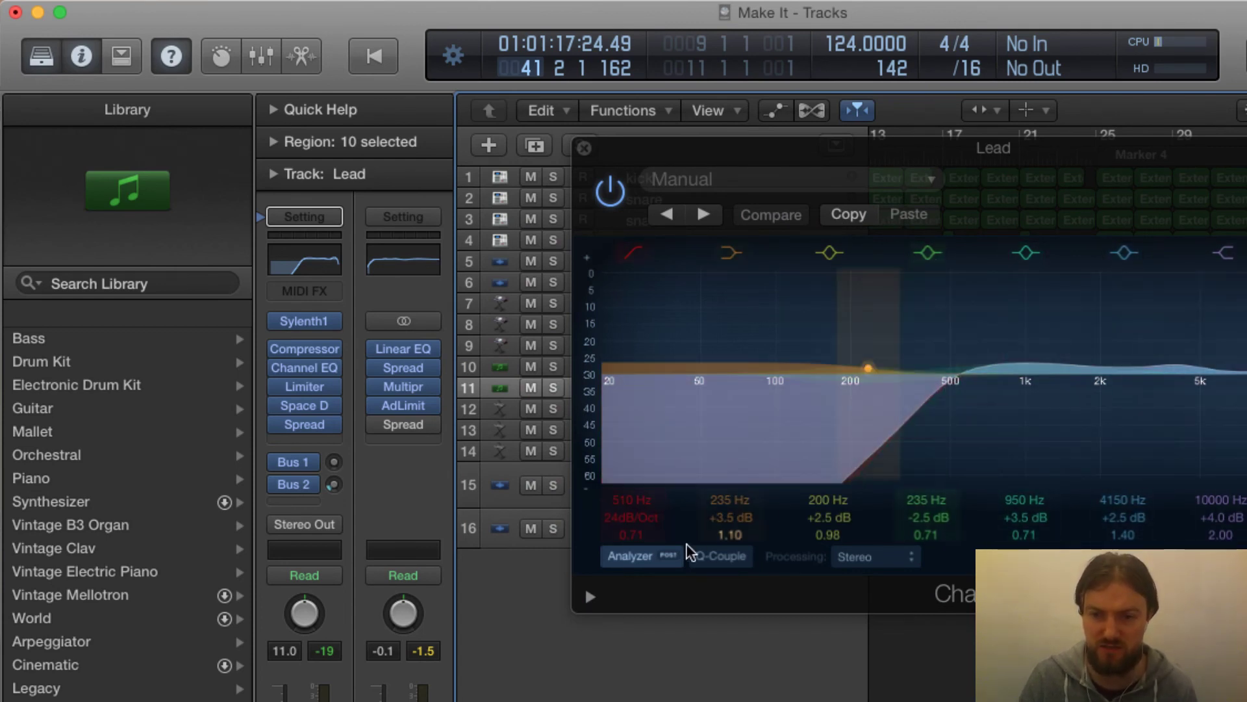
click(585, 148)
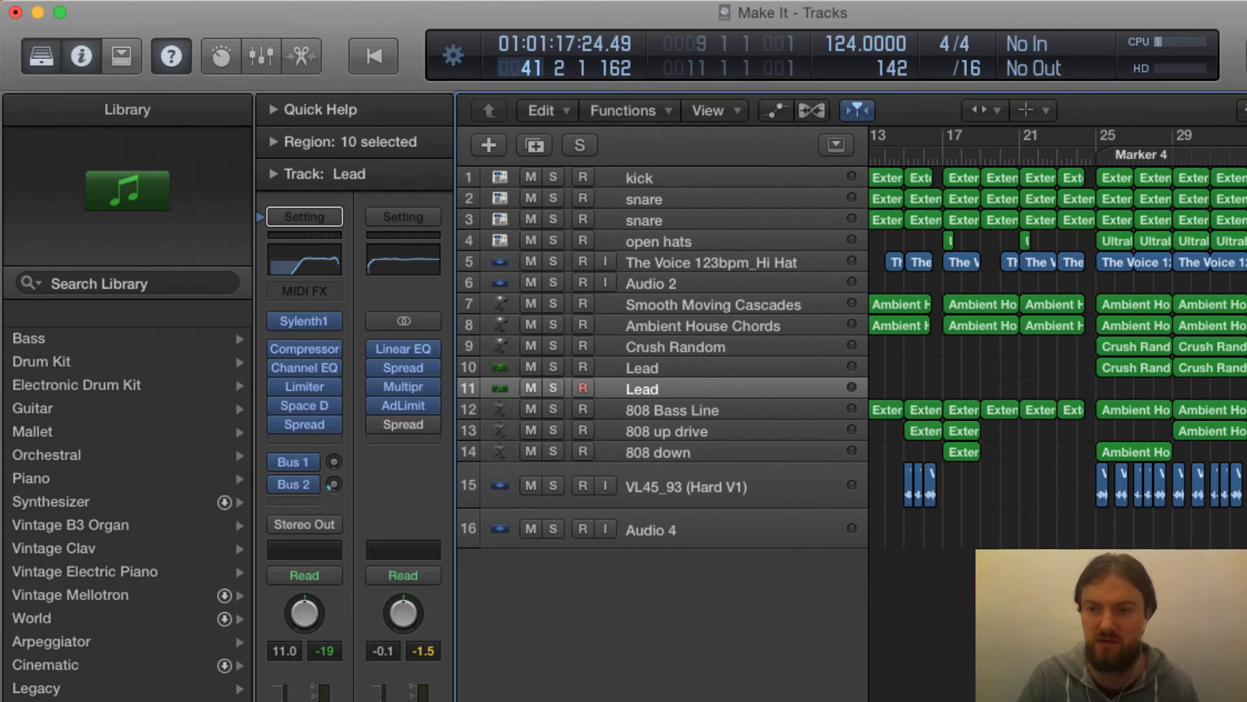
Set the cycle range from bar 41 to bar 43
scroll(1057, 338, right, 5)
click(1235, 137)
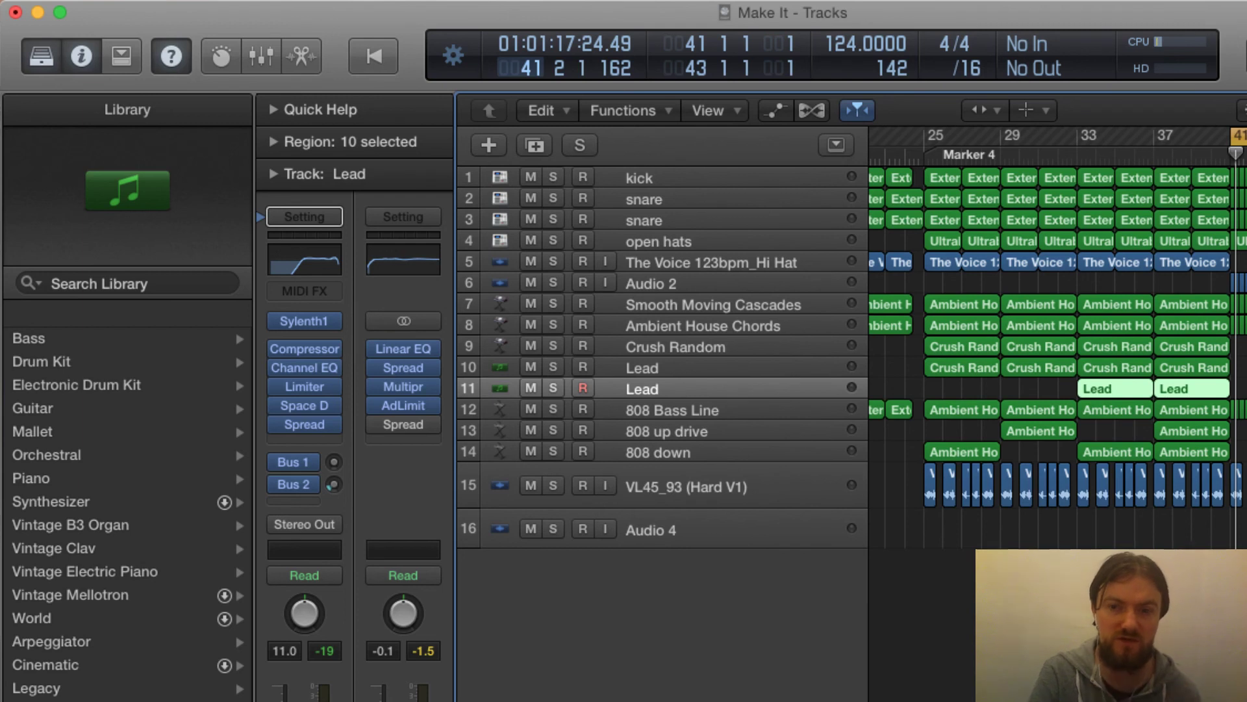
Look over the arrangement's opening bars, then play the full mix from bar 25 and stop around bar 27
scroll(1057, 338, left, 10)
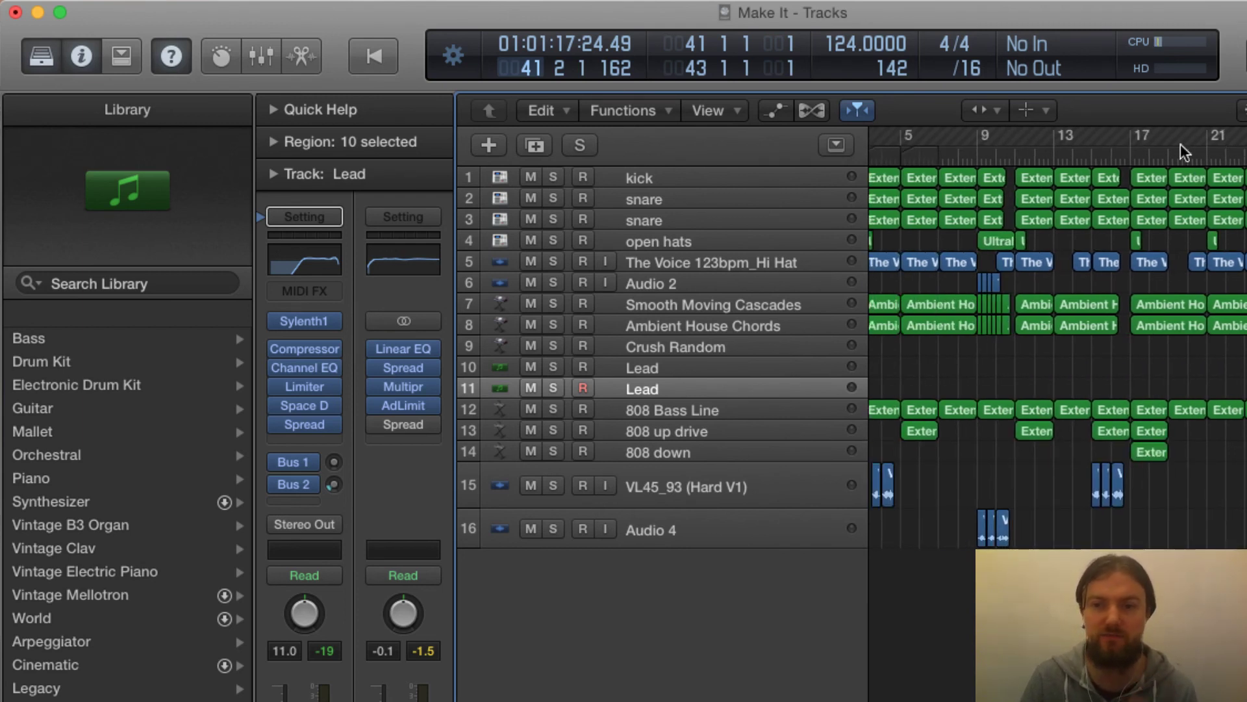
scroll(1190, 144, left, 3)
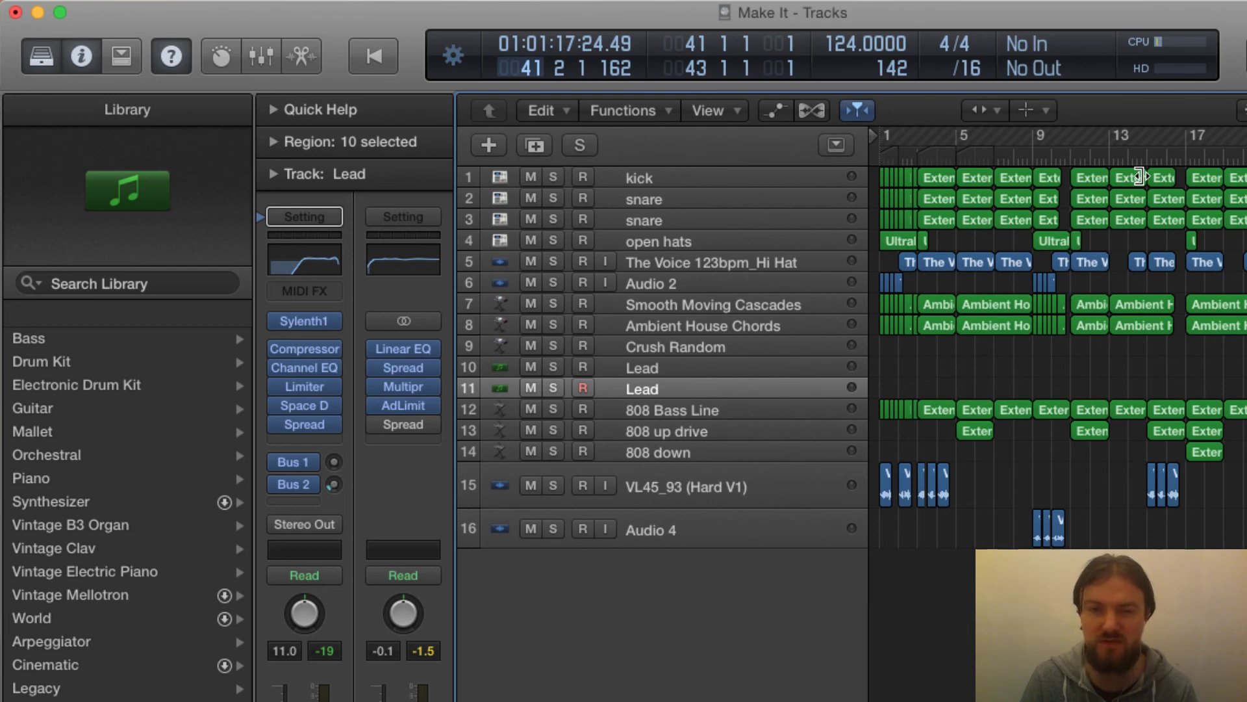
scroll(1140, 176, right, 10)
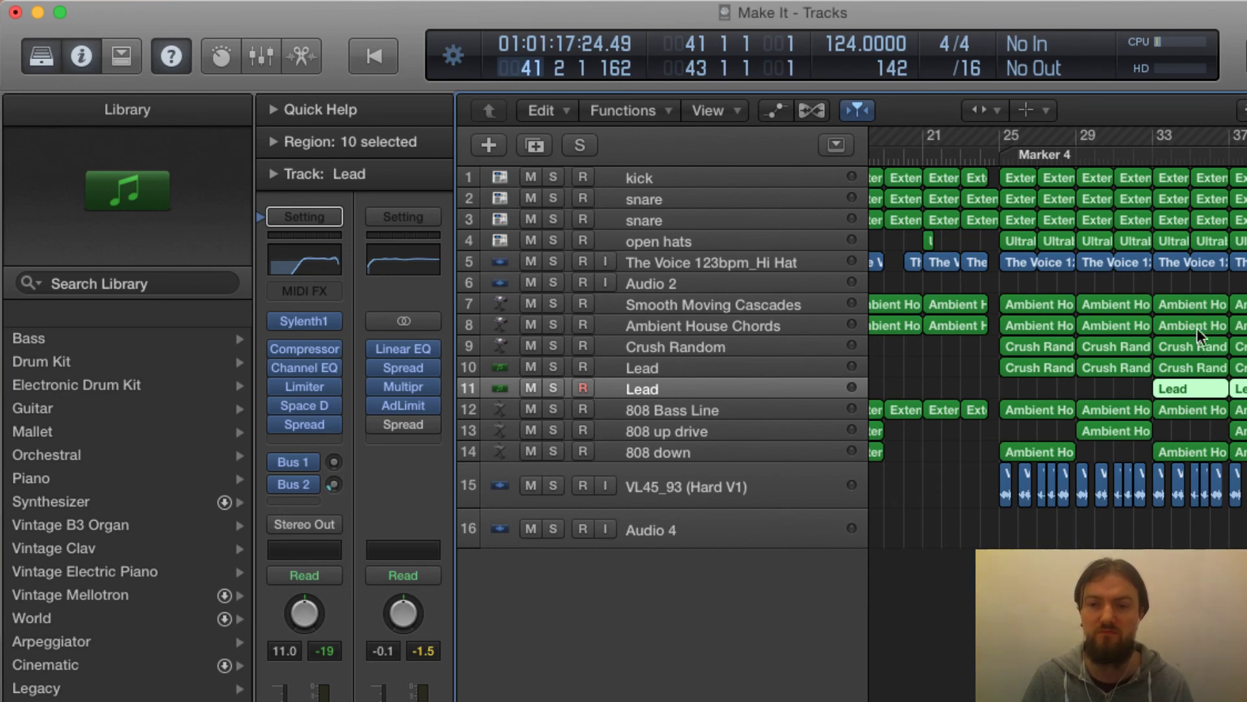
click(997, 151)
key(space)
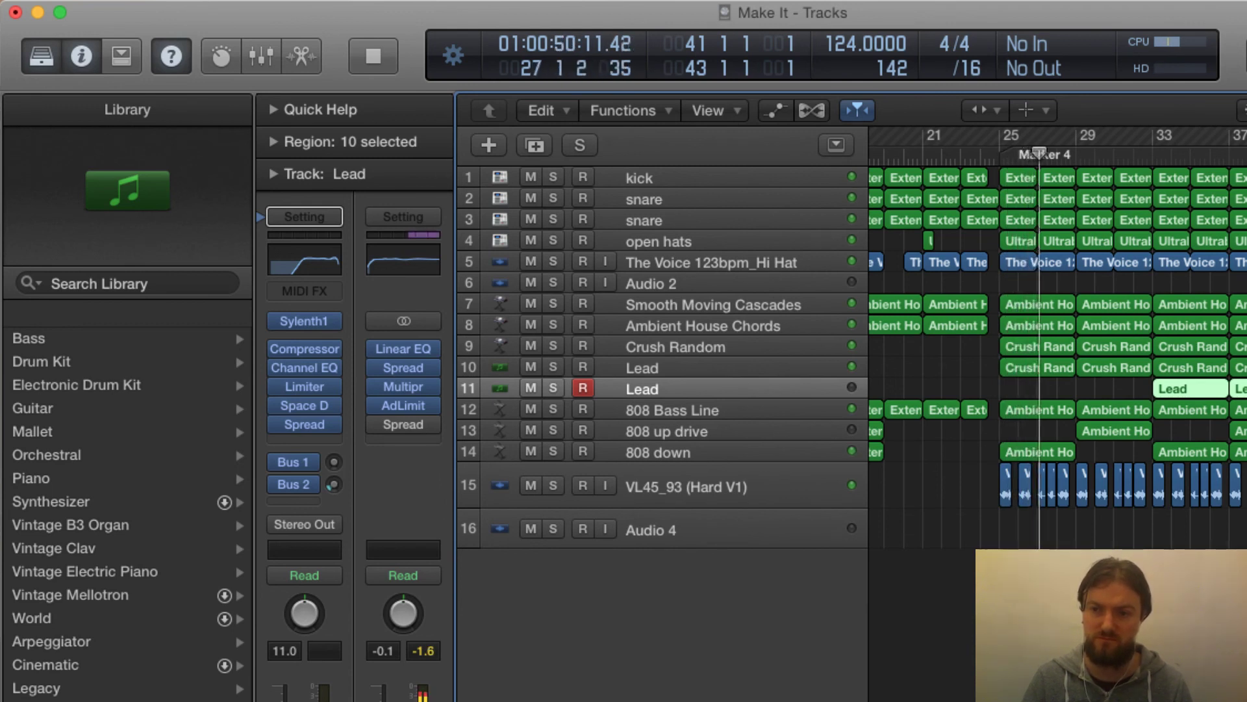
key(space)
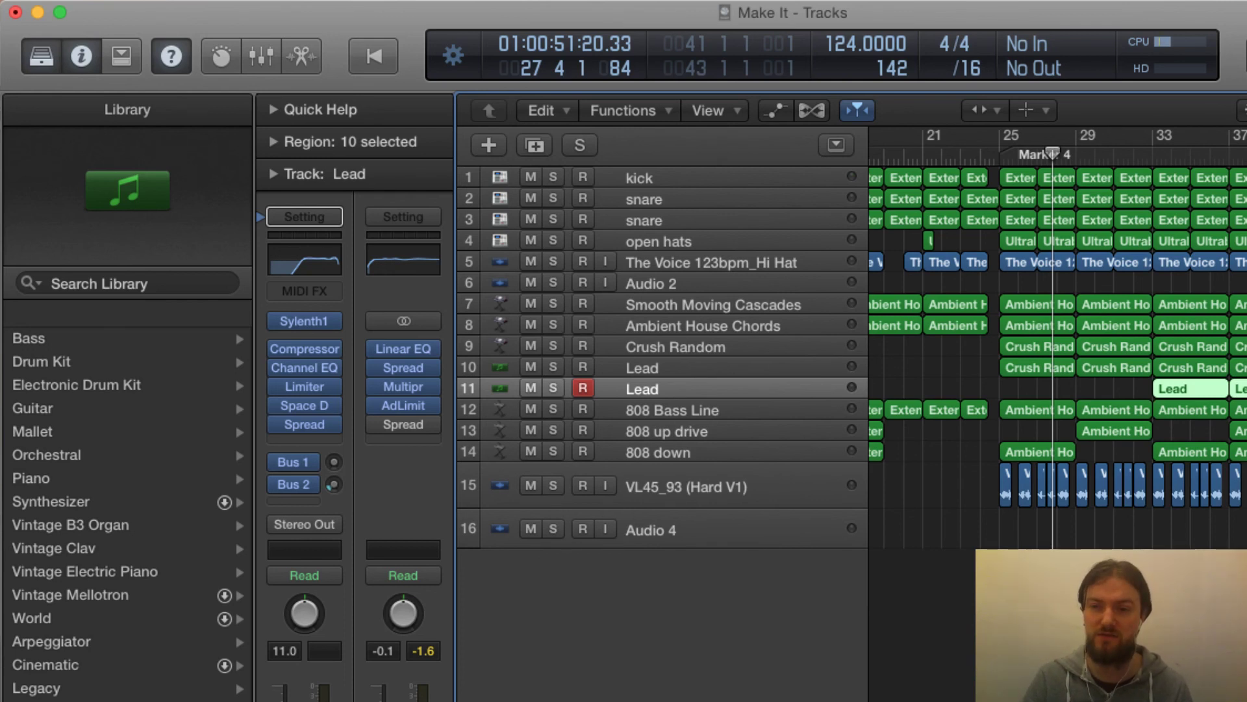
Play the full mix through the section following bar 41 and stop at bar 47
click(1246, 156)
key(space)
scroll(1058, 338, right, 10)
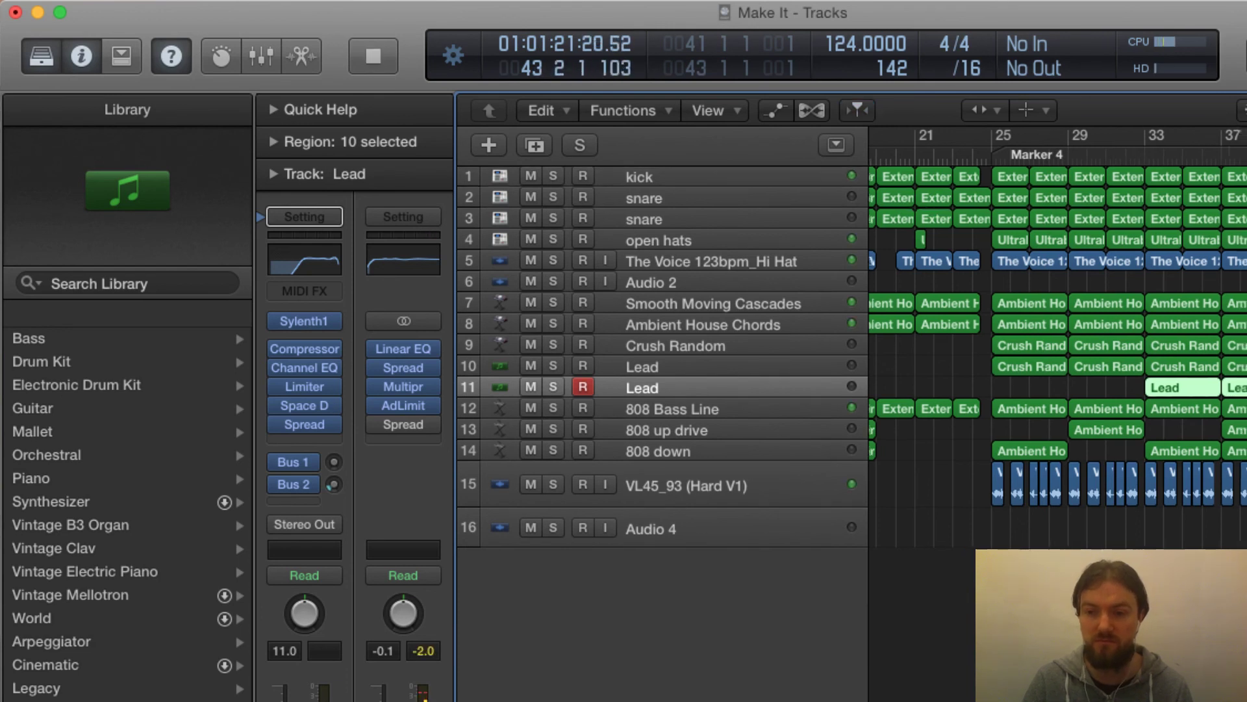
scroll(1198, 164, left, 8)
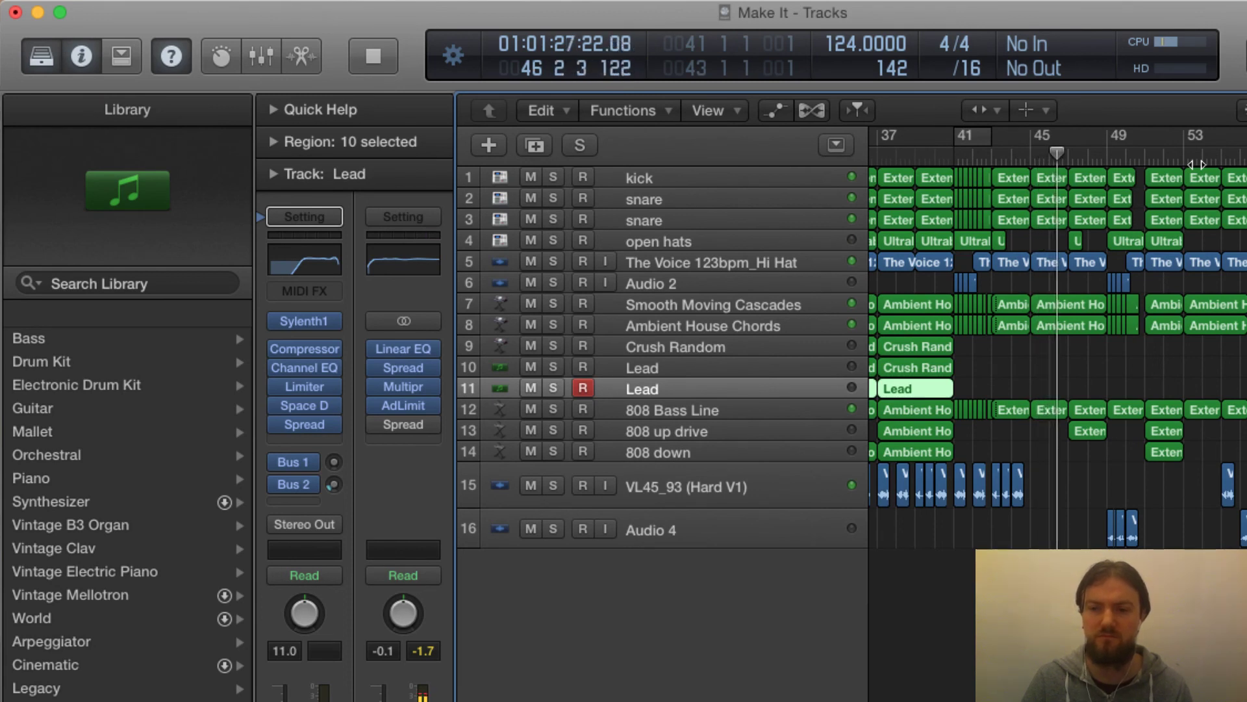
key(space)
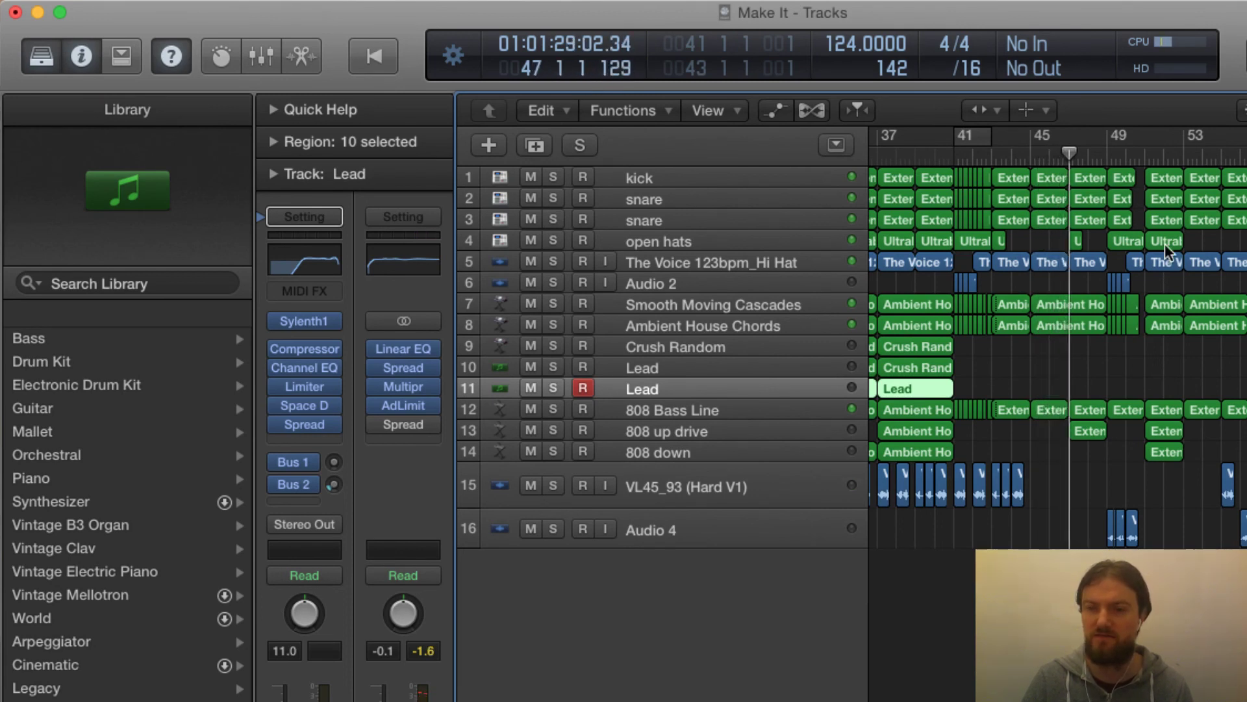
View the arrangement up to bar 81, then play the mix from about bar 55 and stop at bar 57
scroll(1165, 244, right, 6)
scroll(1164, 244, right, 20)
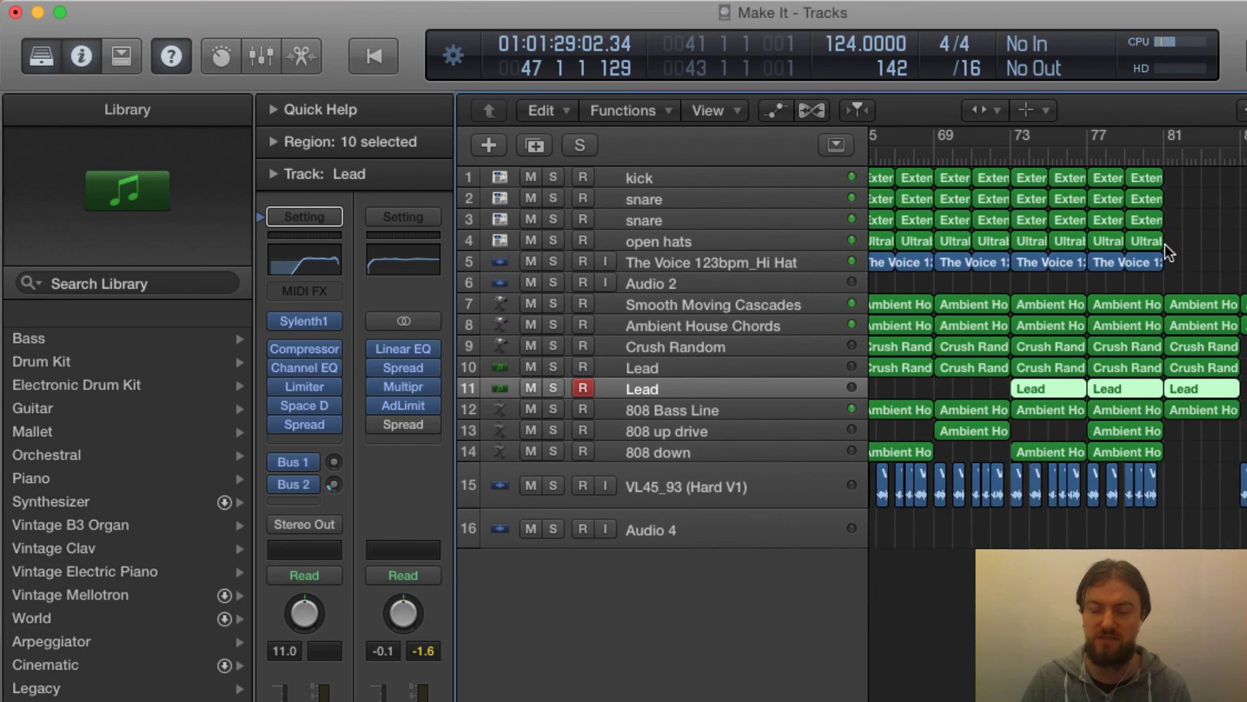
scroll(1169, 236, left, 20)
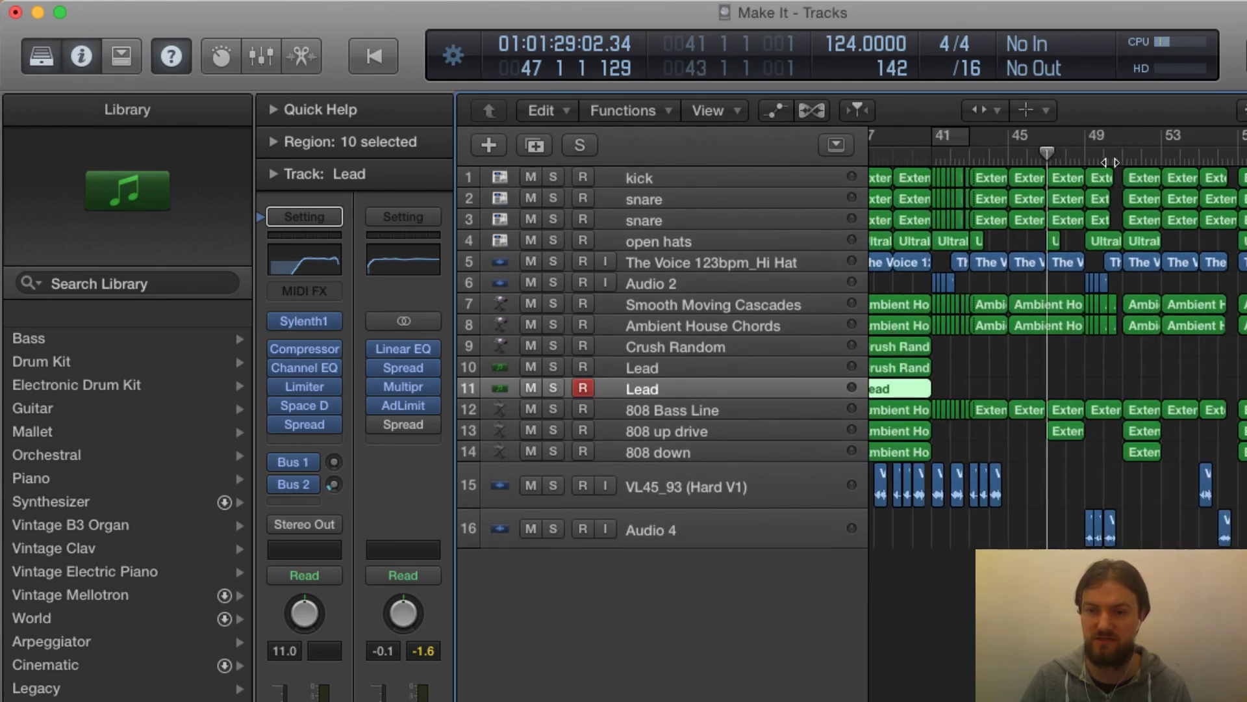
double_click(1205, 153)
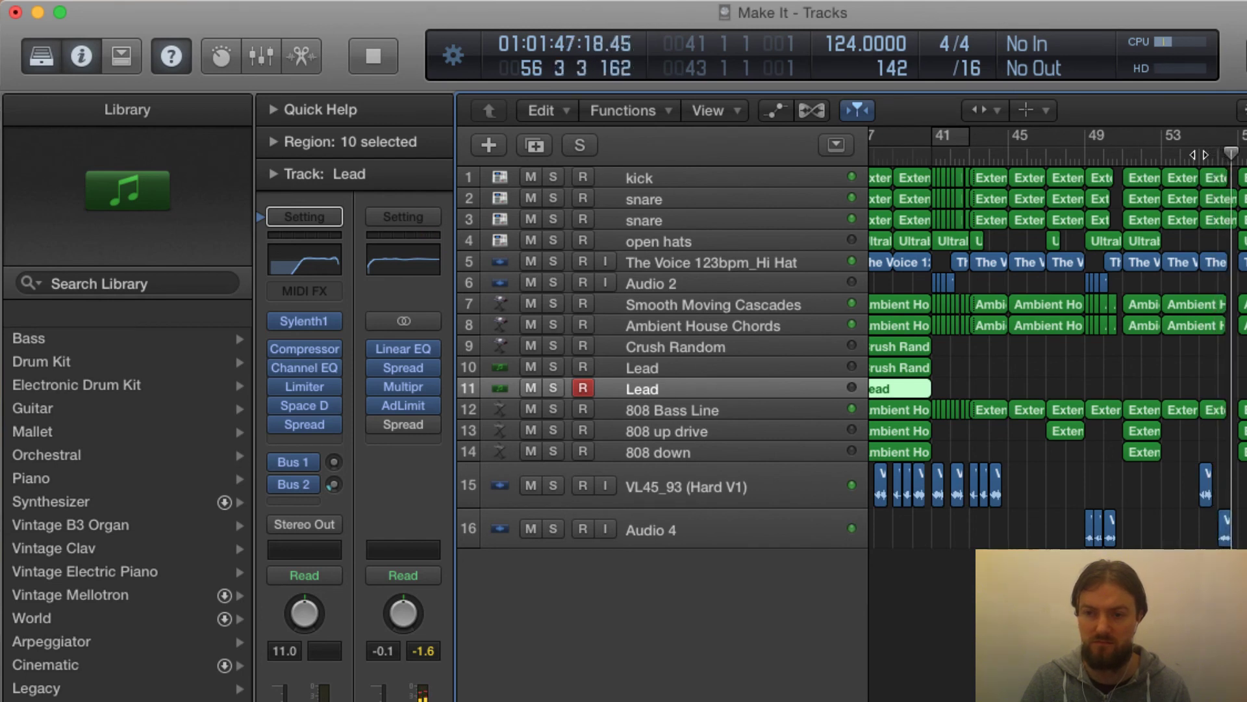
key(space)
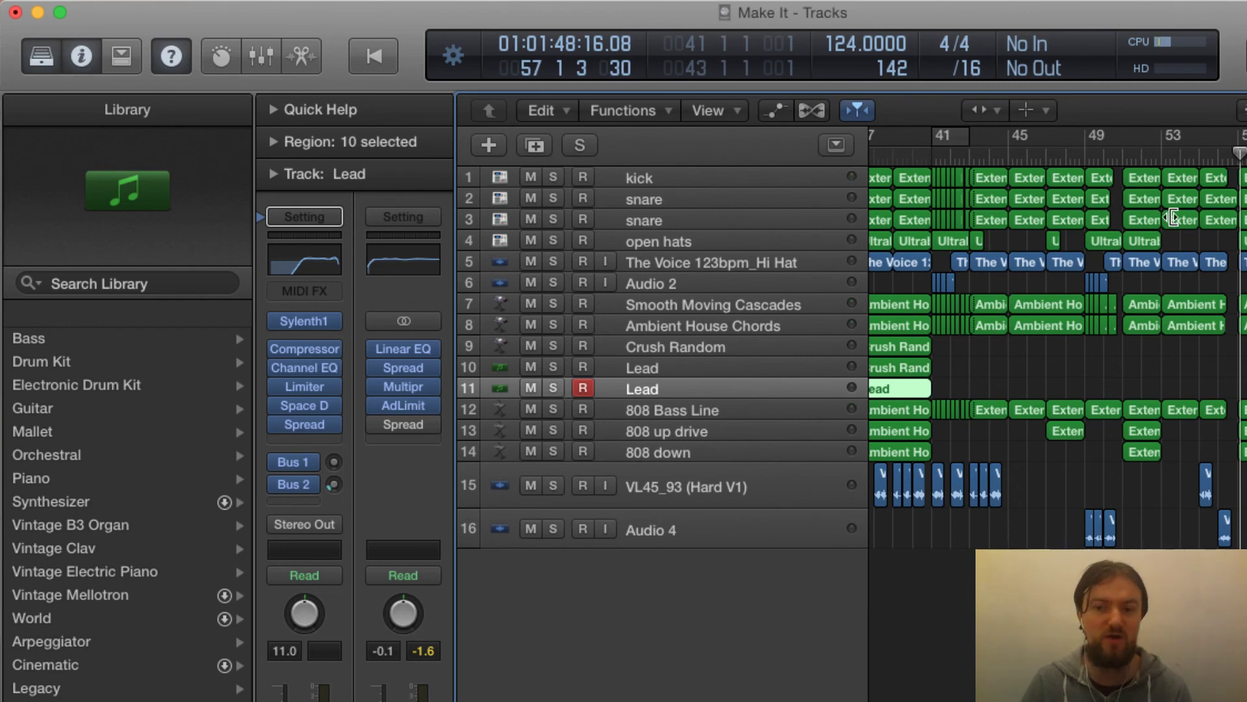
Set the cycle range from bar 81 to bar 97 and play the drumless breakdown from its start
scroll(1174, 219, right, 8)
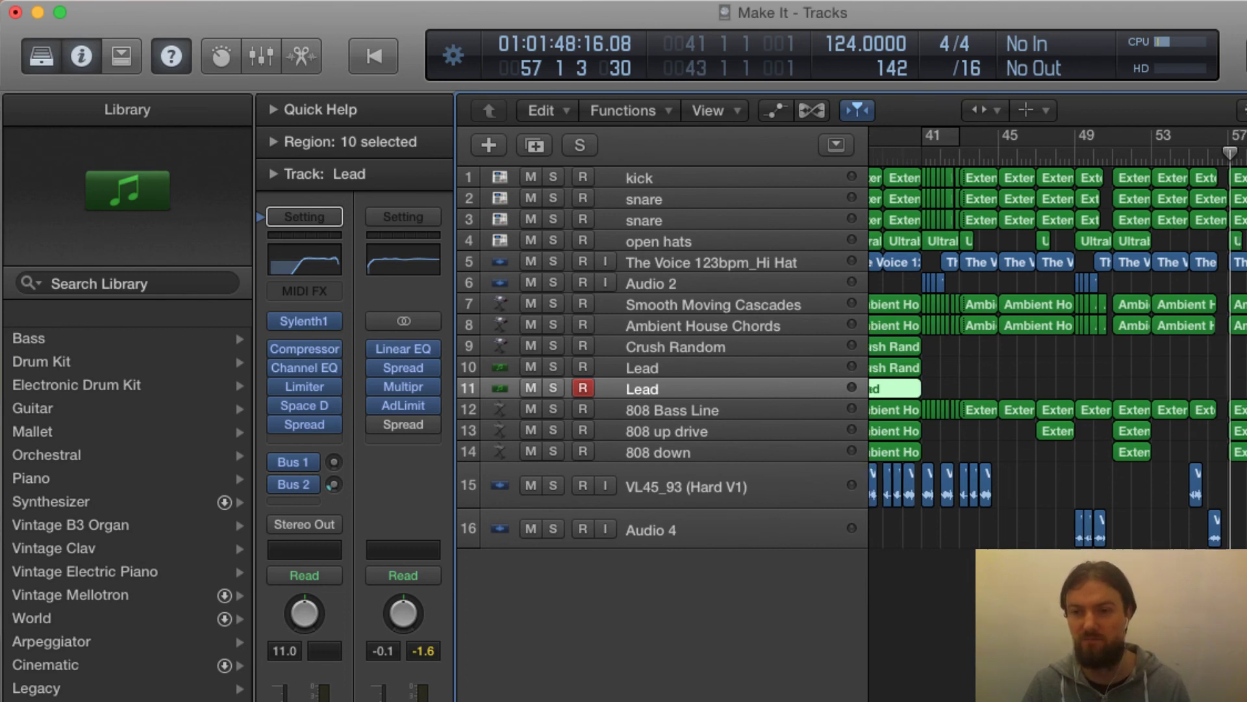
scroll(1174, 219, right, 12)
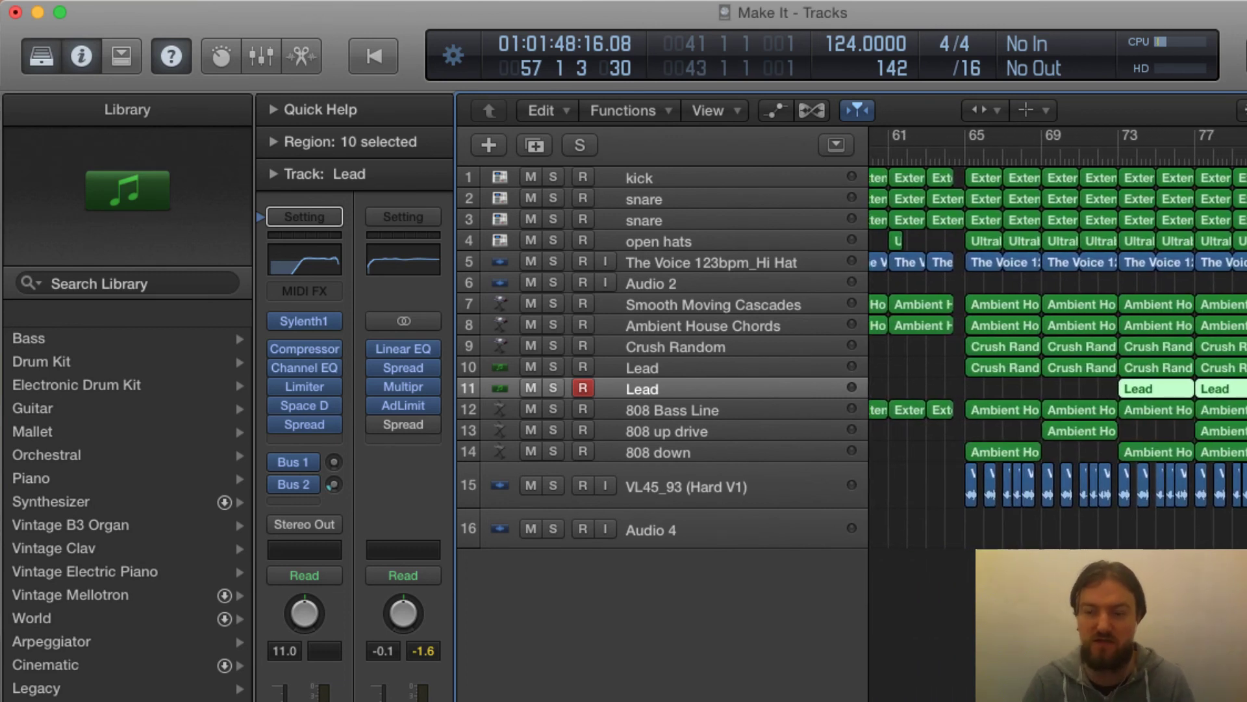
scroll(1057, 338, right, 3)
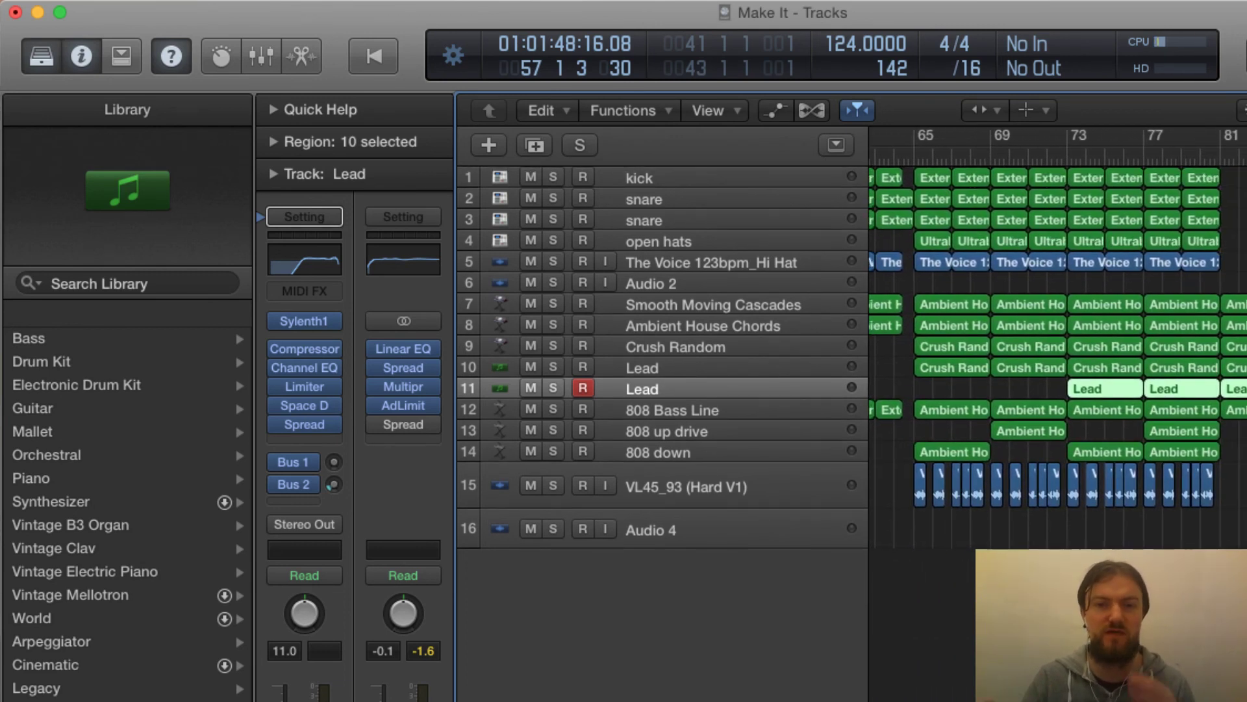
scroll(1021, 167, right, 9)
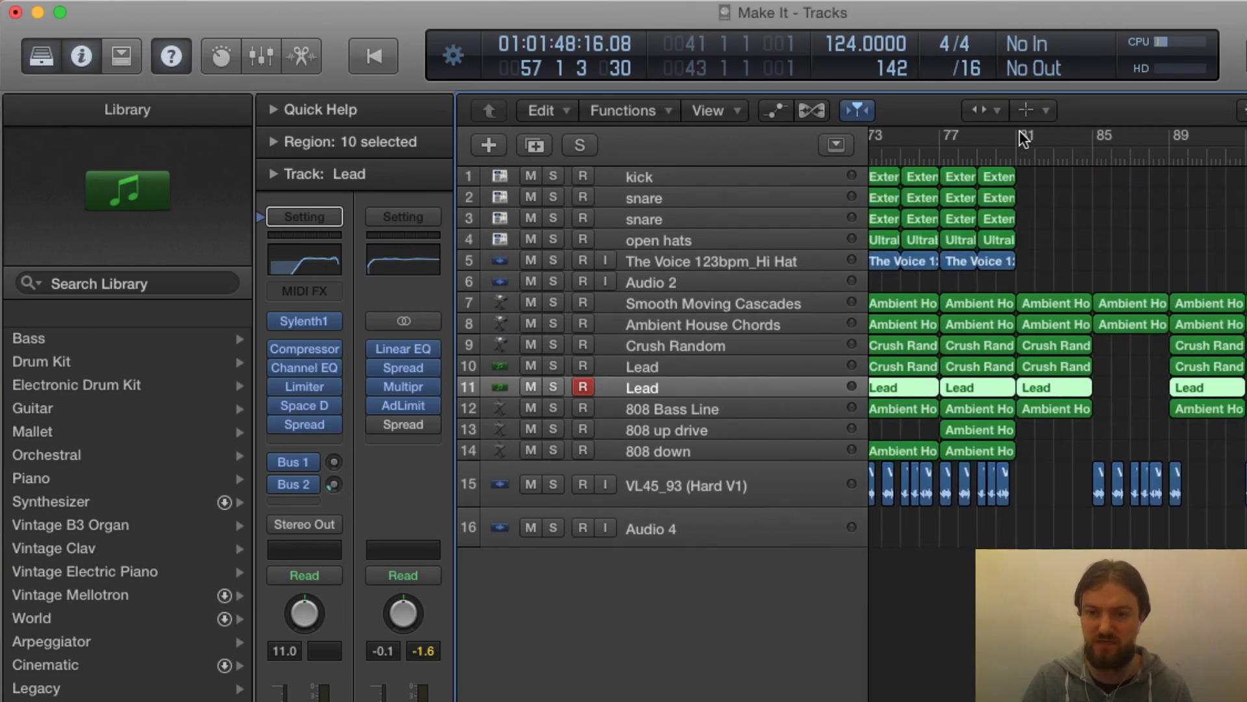
drag(1019, 133, 1245, 135)
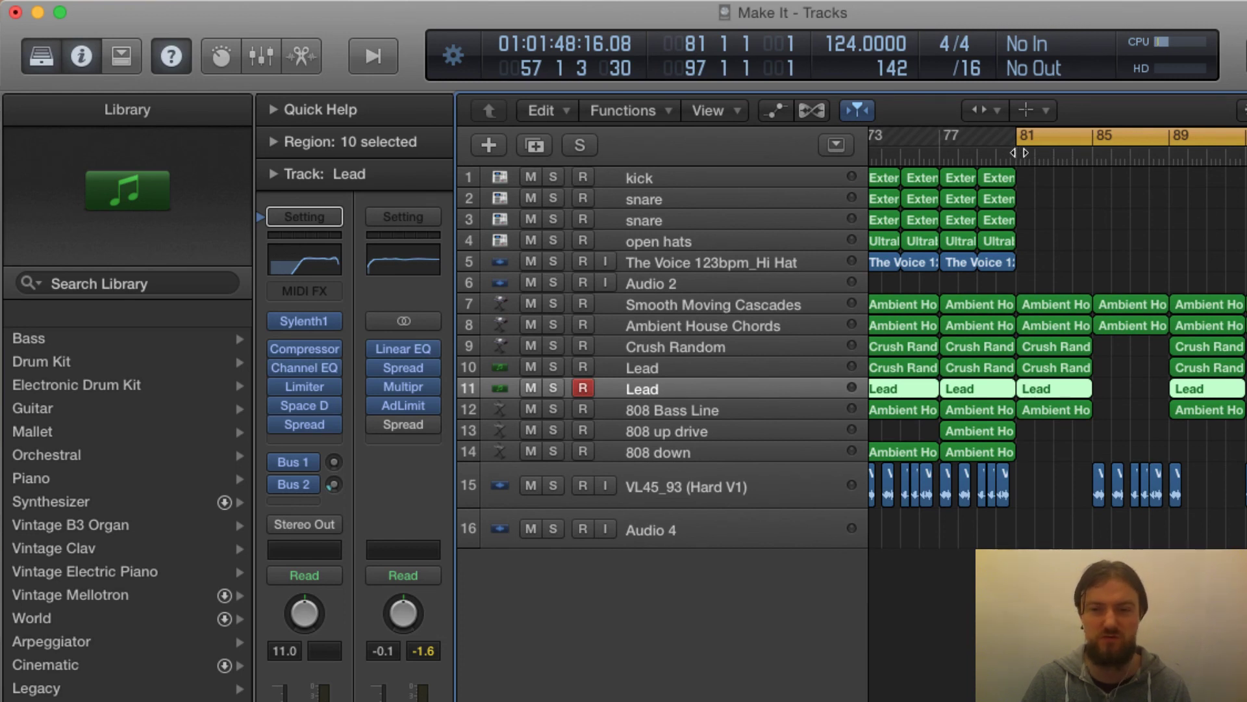
key(space)
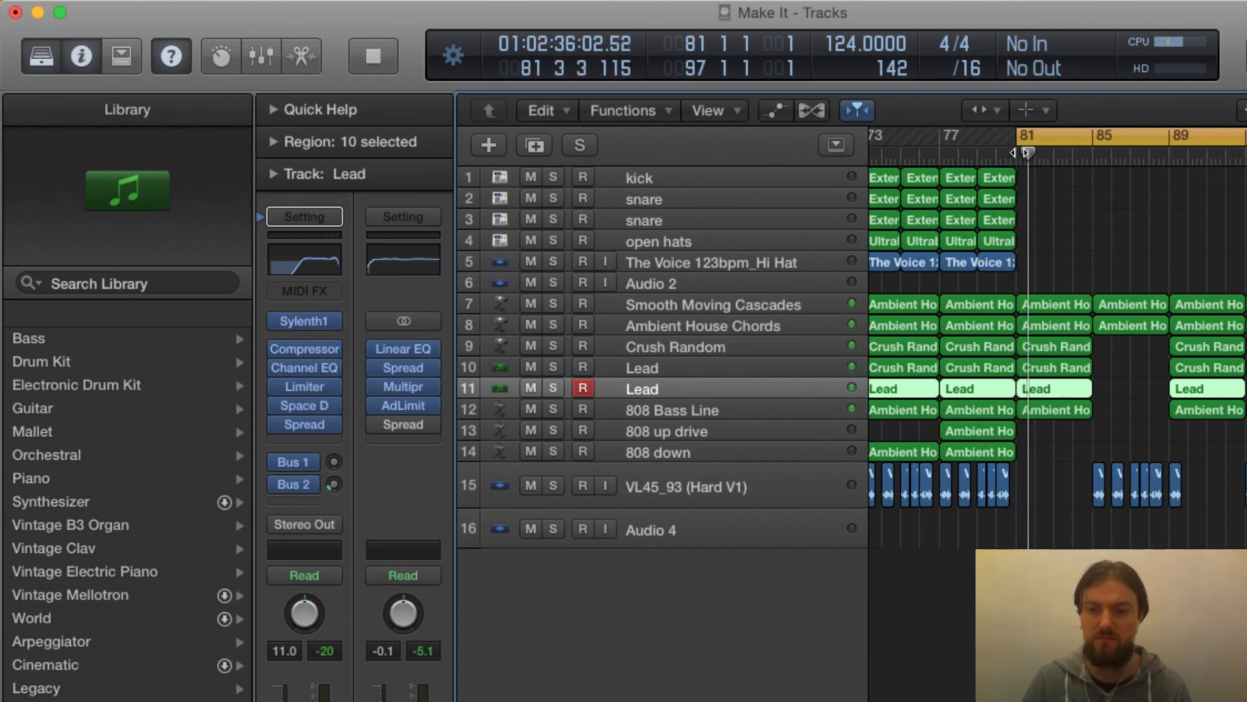
scroll(1115, 186, left, 1)
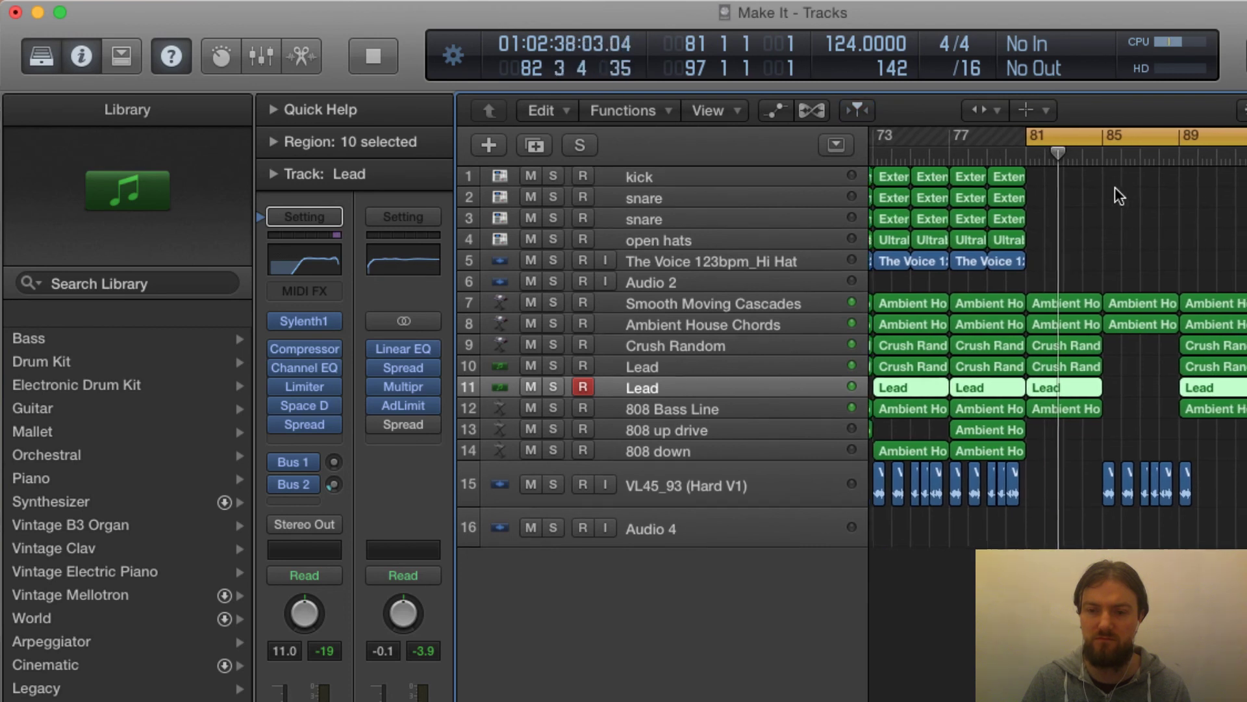
scroll(1115, 186, left, 5)
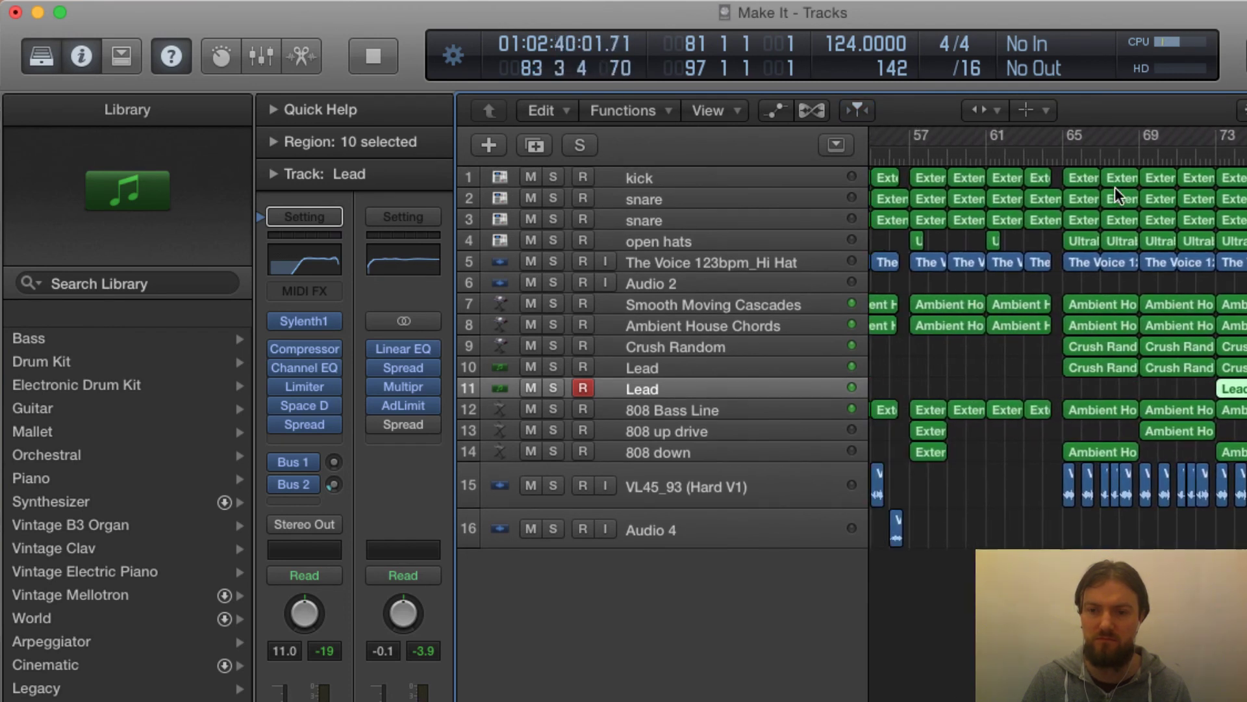
scroll(1115, 186, right, 5)
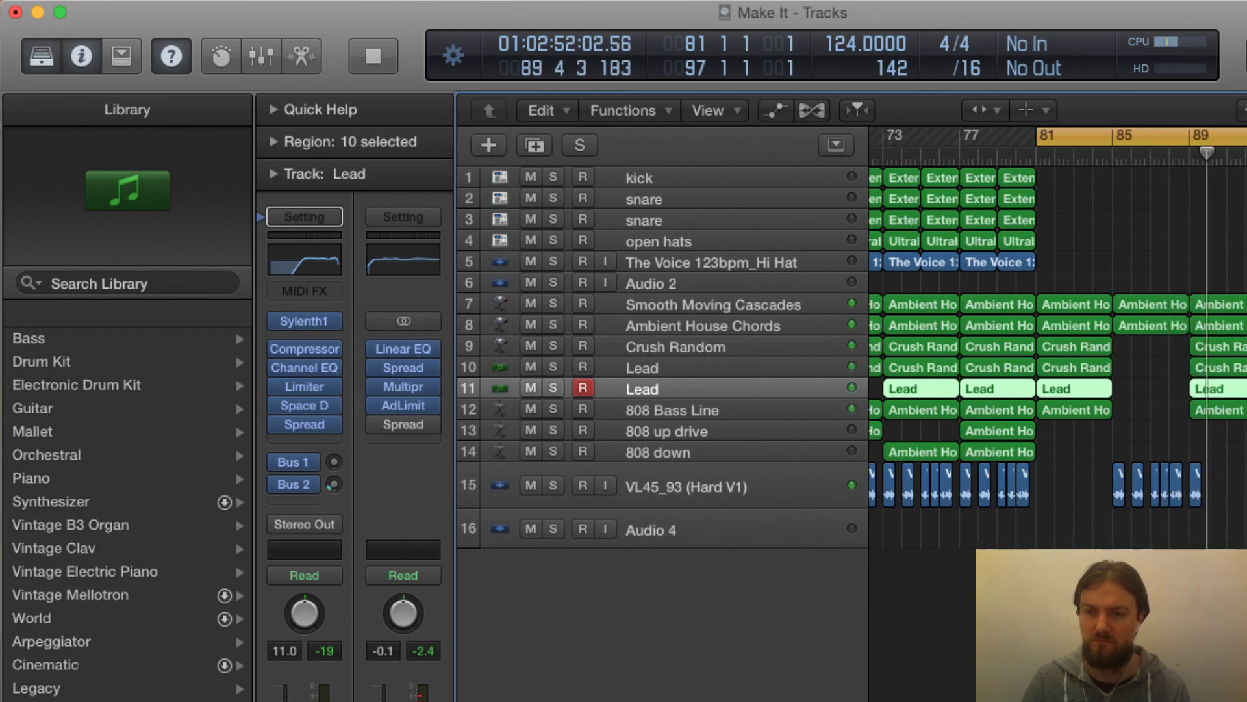
Turn off cycling, let playback run past bar 97, stop it around bar 101, and return the view to bar 1
key(c)
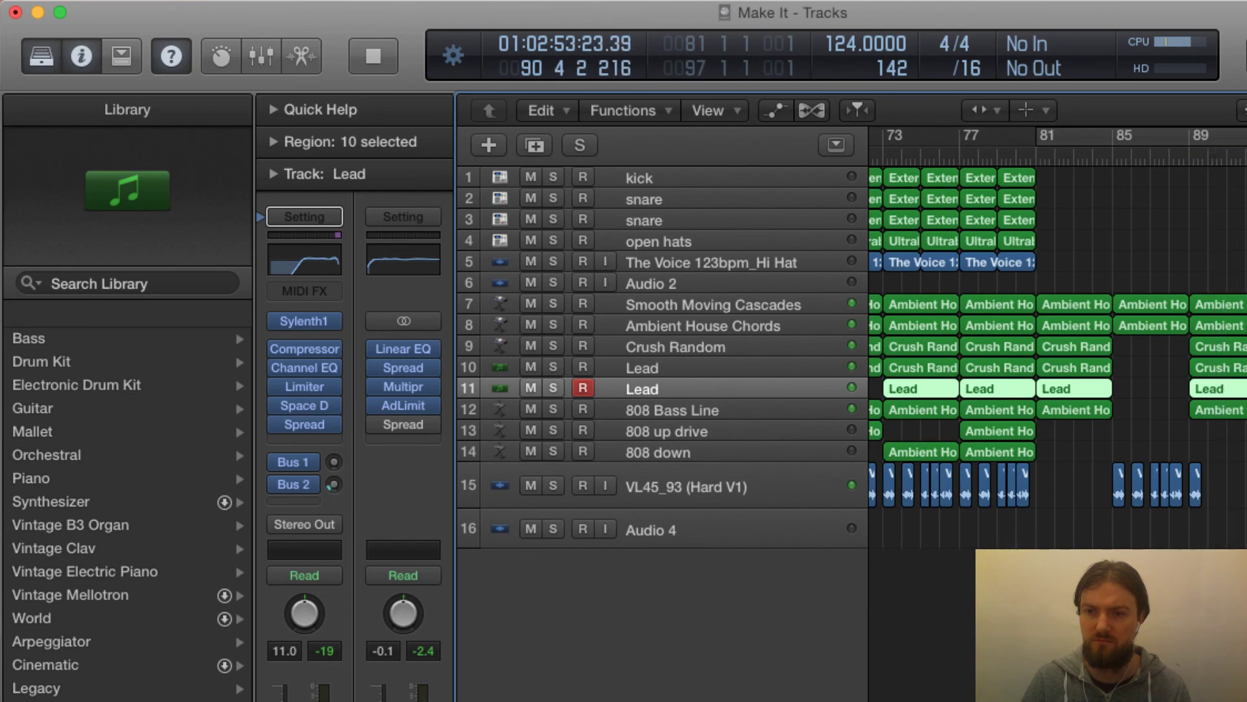
scroll(1058, 351, right, 5)
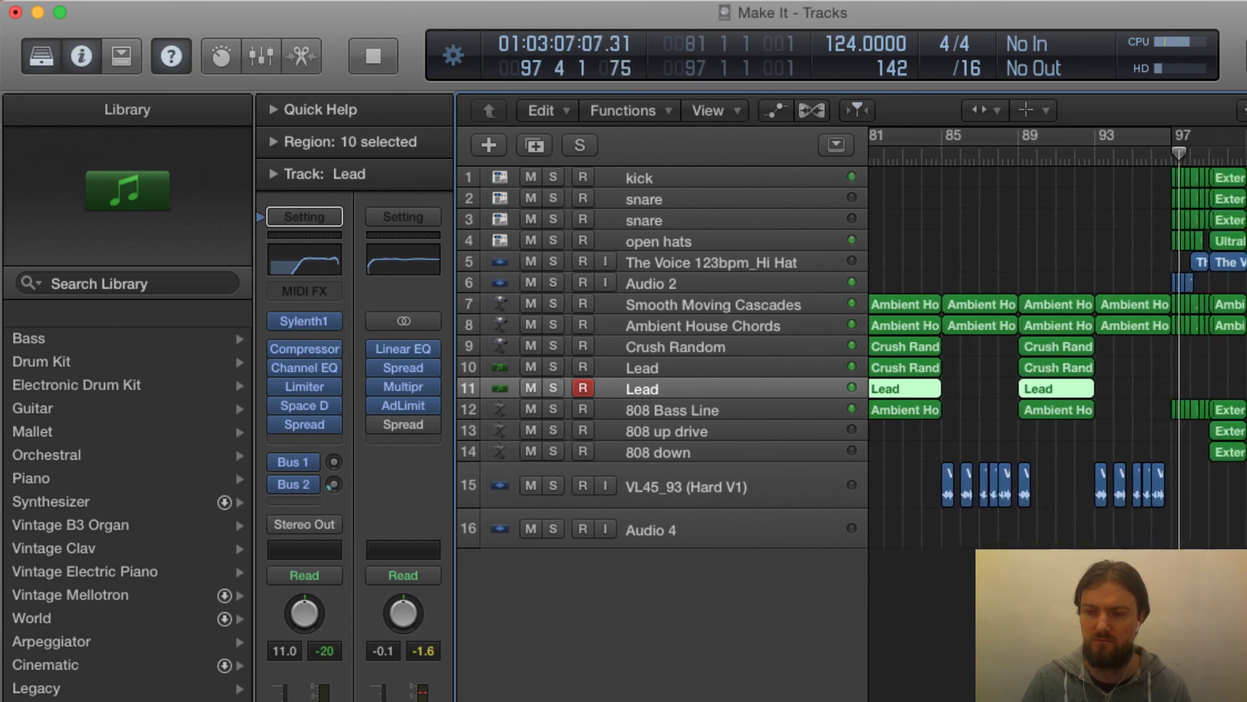
scroll(1058, 351, right, 5)
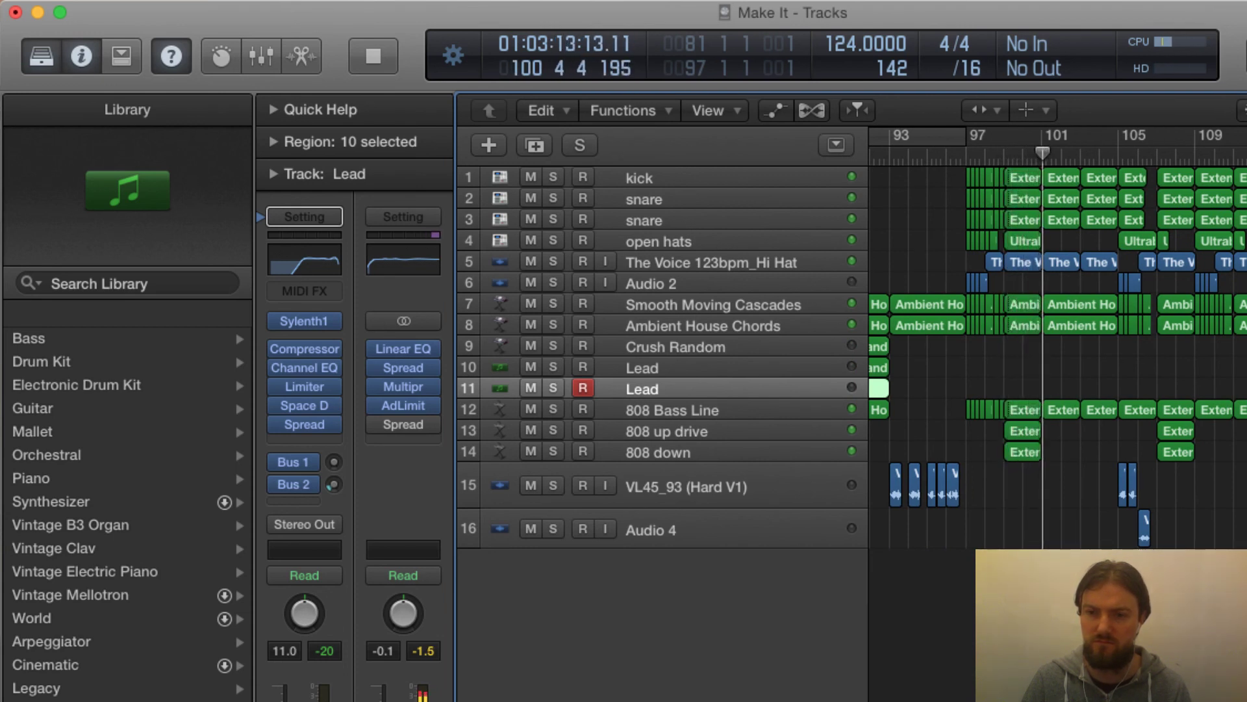
scroll(1058, 351, right, 5)
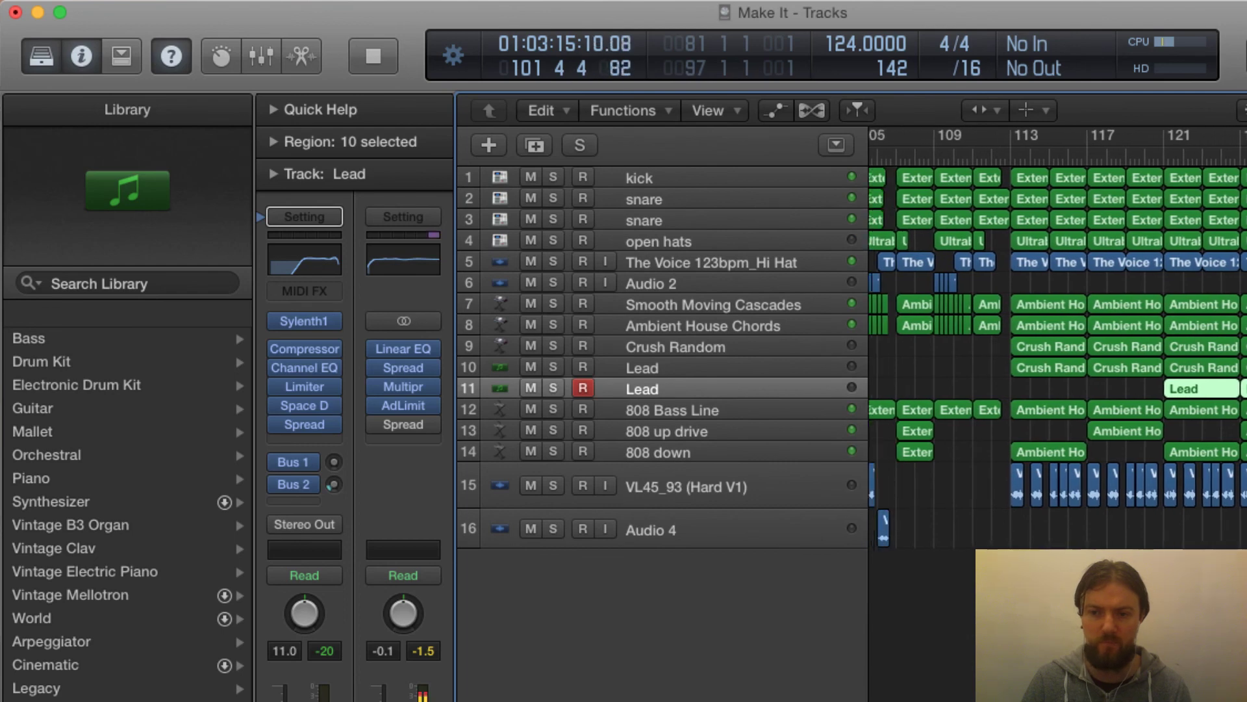
key(space)
scroll(1058, 351, left, 20)
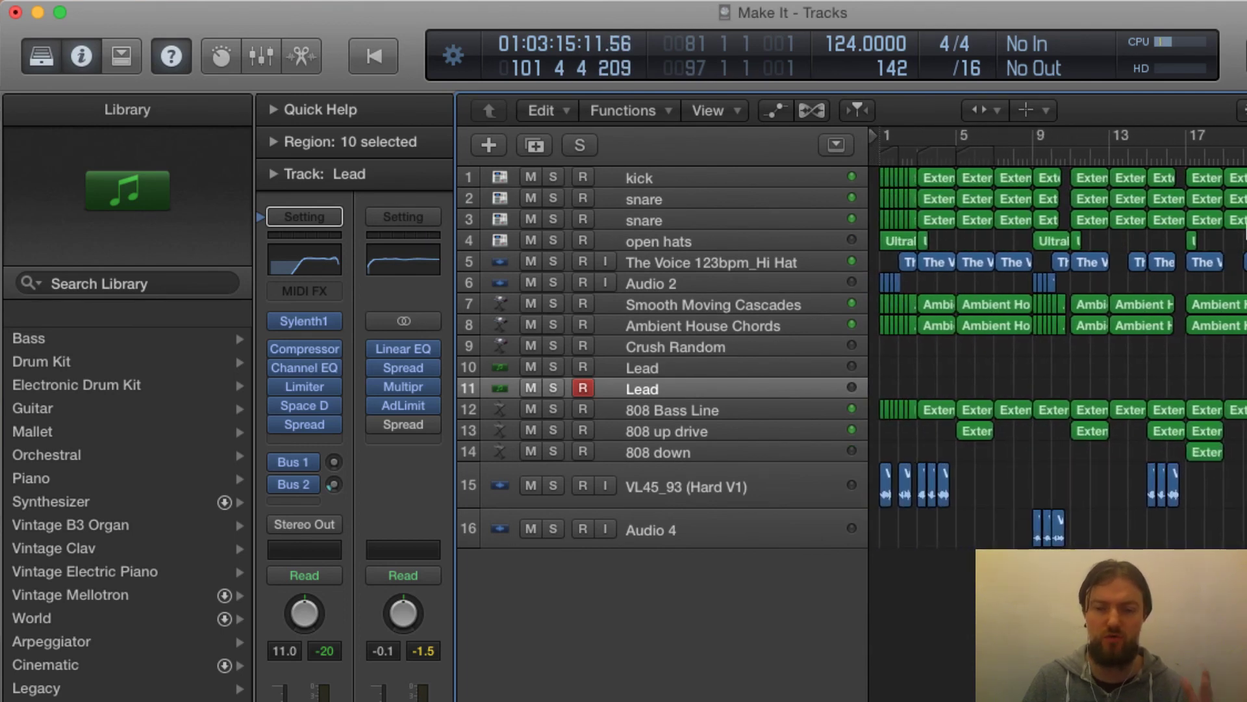